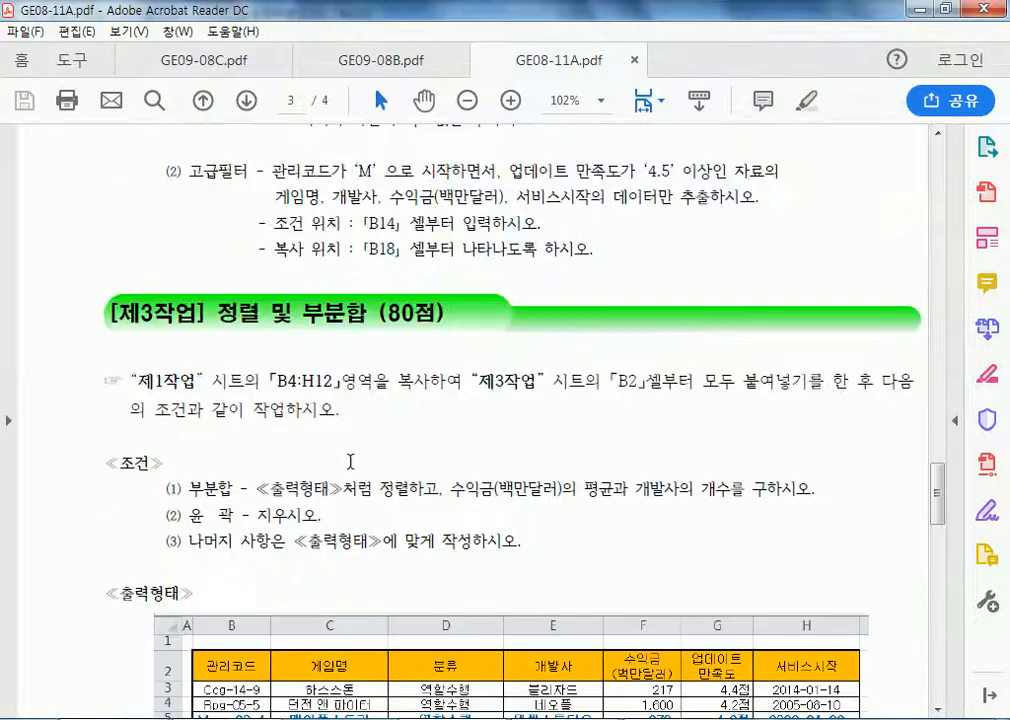
- Switch to the Ch7.xlsx workbook in Excel and copy the range B4:H12 of the 제1작업 sheet
left_click_drag(219, 313, 355, 313)
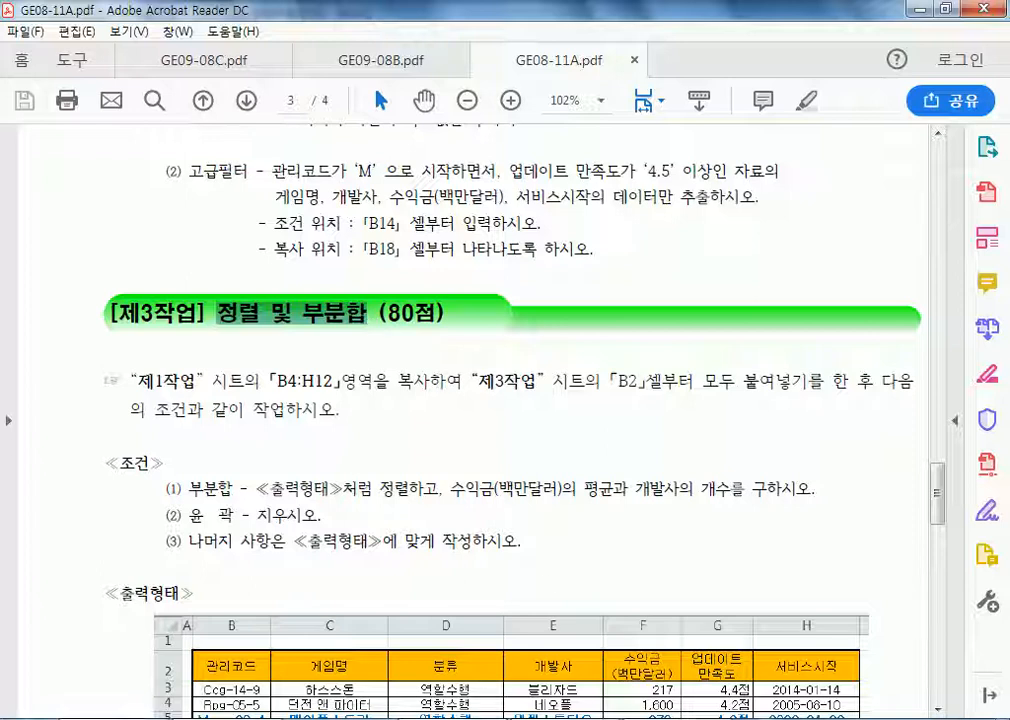
key("alt+Tab")
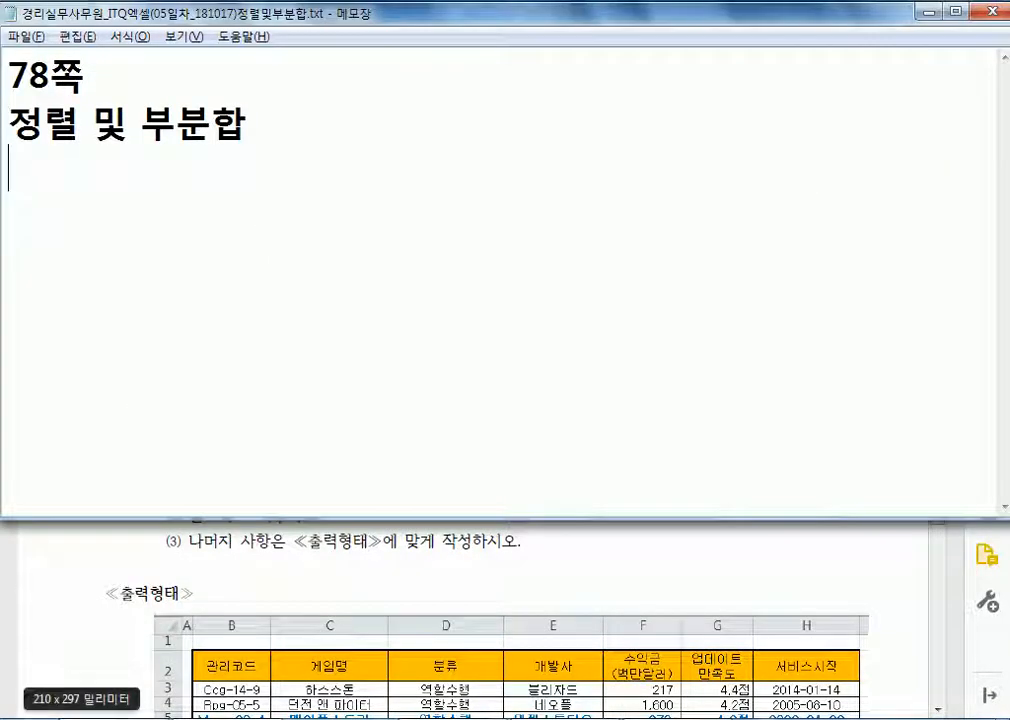
key("alt+Tab")
key("alt+Tab")
left_click_drag(88, 296, 598, 470)
key("ctrl+c")
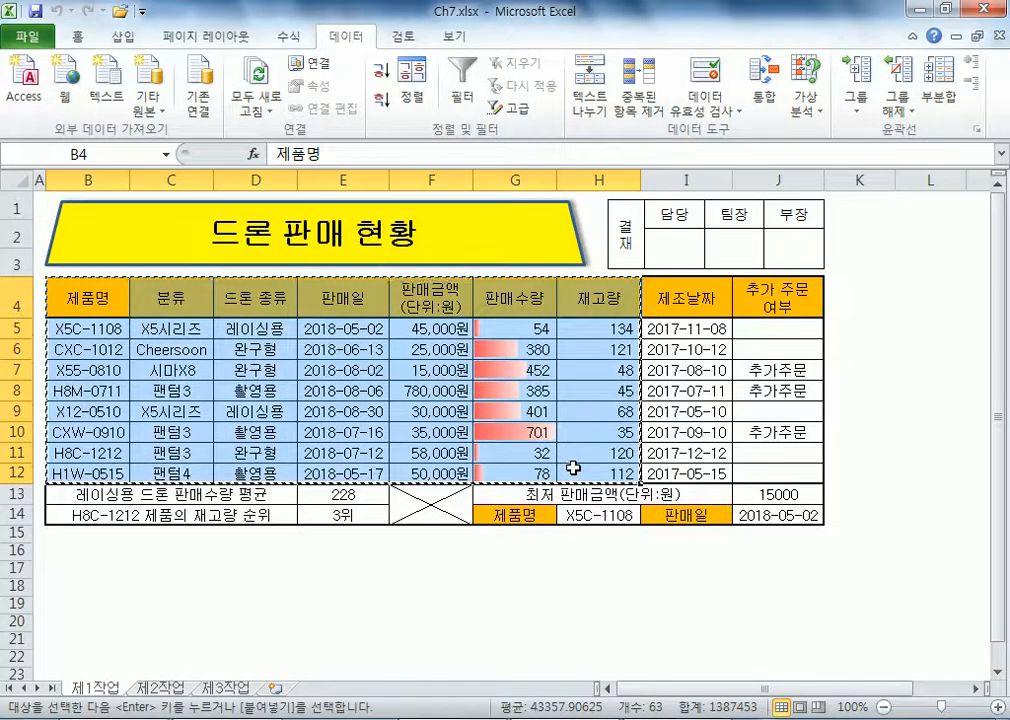
- Paste the copied column widths and the full table into the 제3작업 sheet, starting at cell B2
left_click(163, 687)
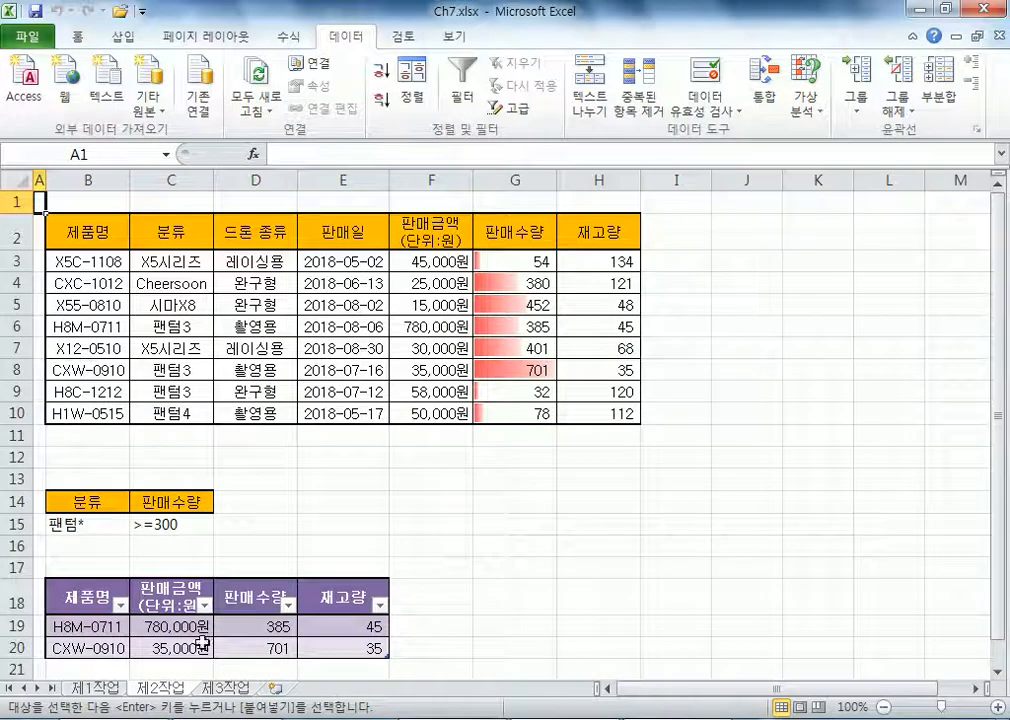
left_click(225, 687)
left_click(79, 225)
right_click(80, 226)
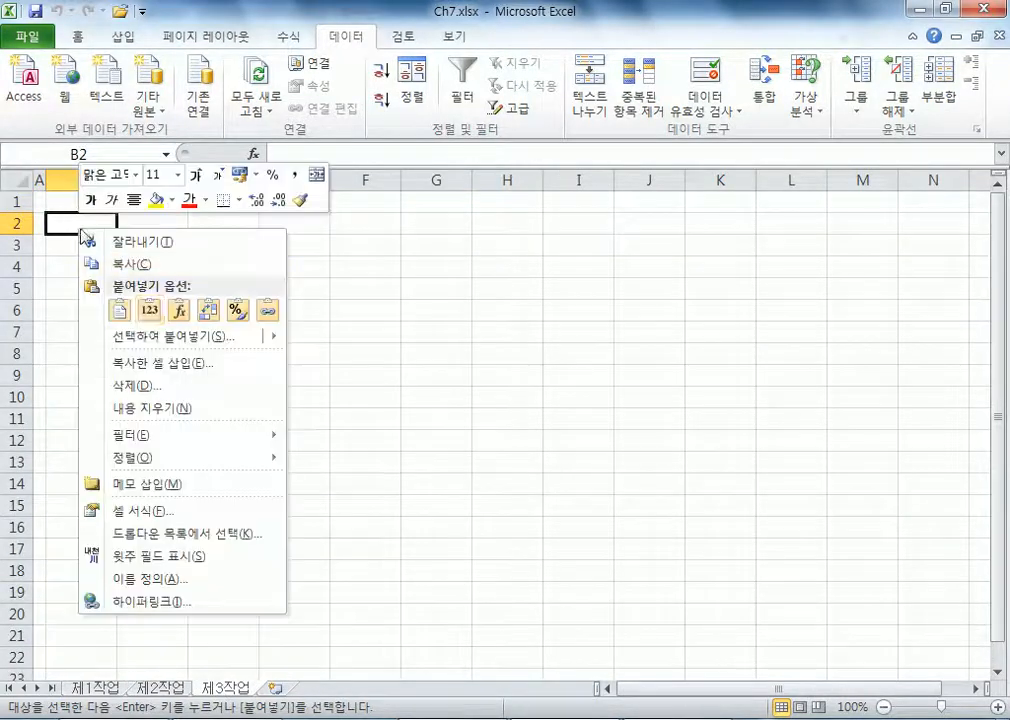
left_click(148, 337)
left_click(202, 266)
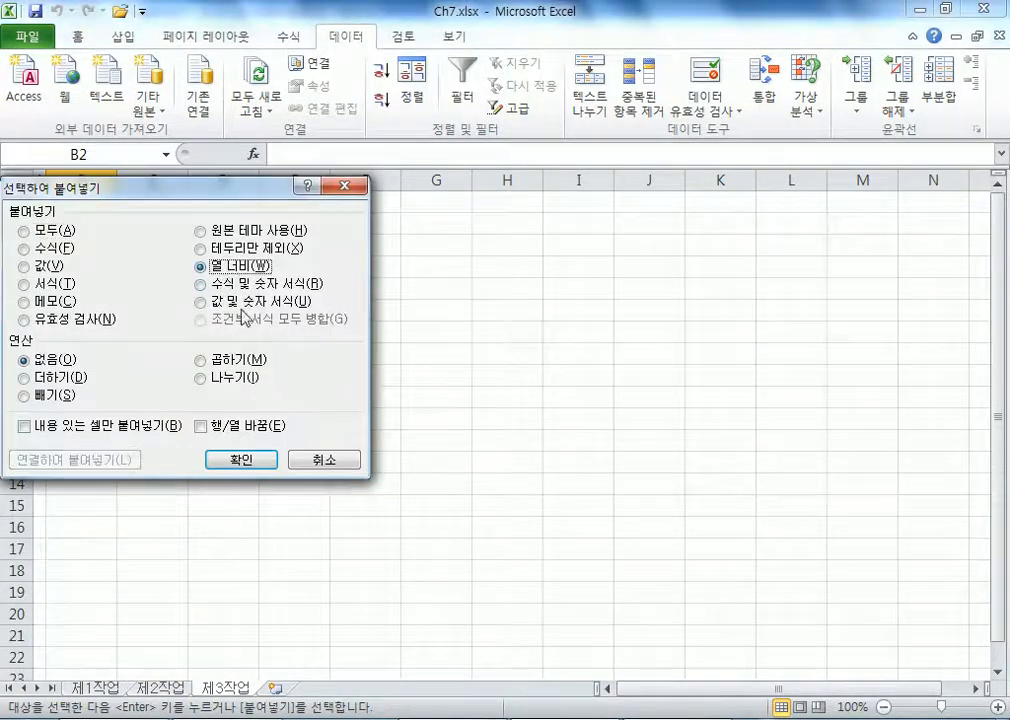
left_click(244, 460)
key("ctrl+v")
left_click(117, 453)
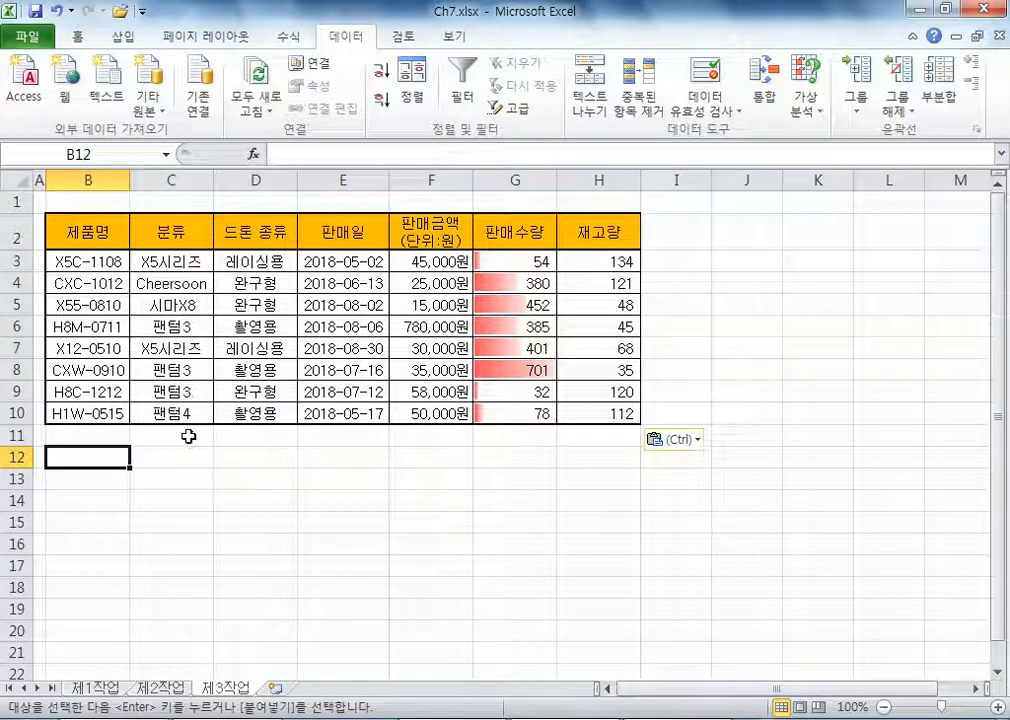
left_click(100, 686)
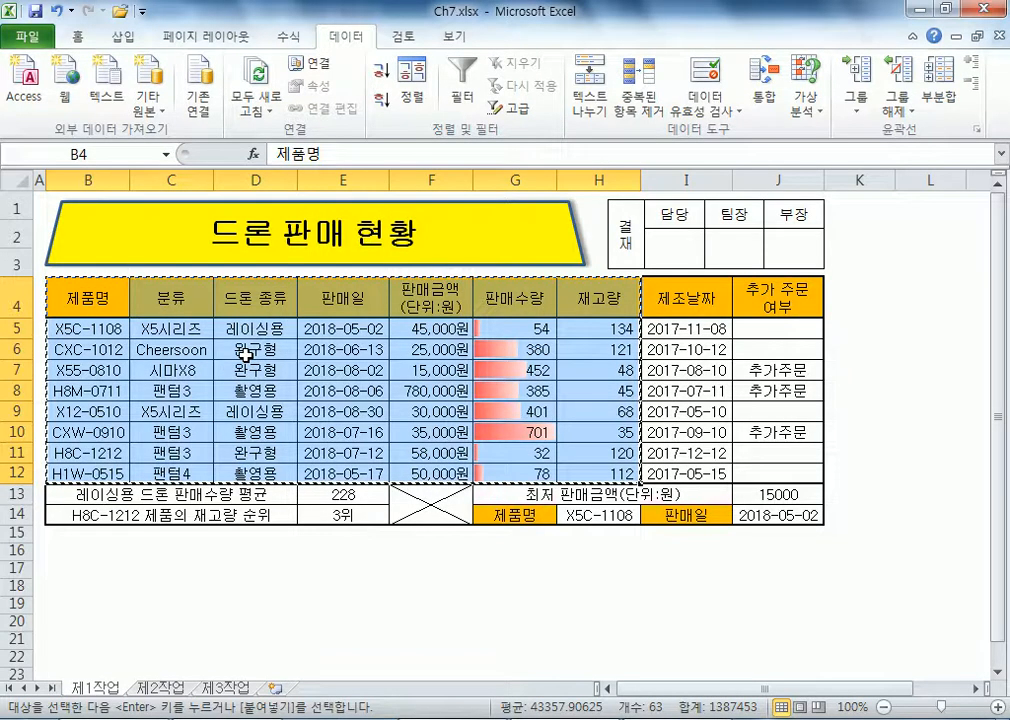
left_click(160, 687)
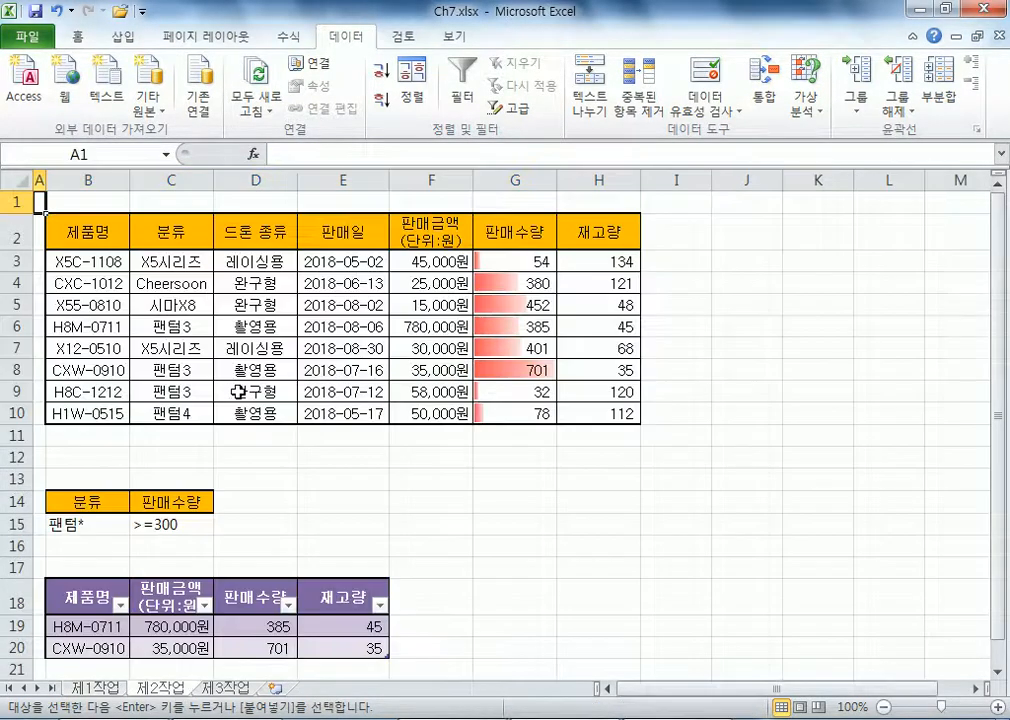
left_click(224, 688)
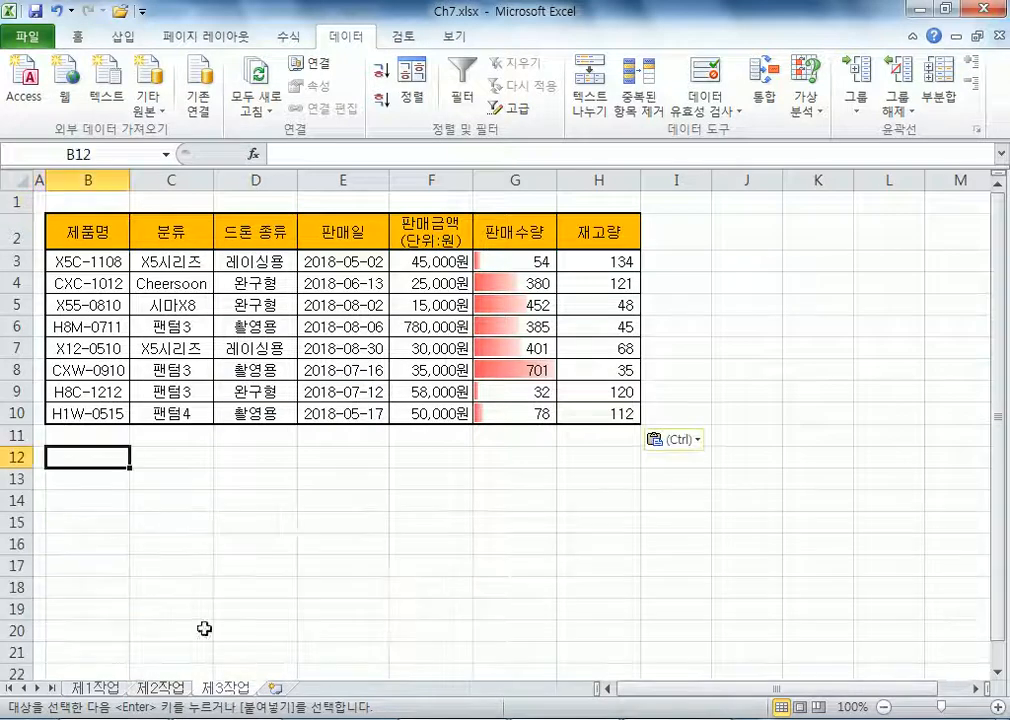
left_click(81, 222)
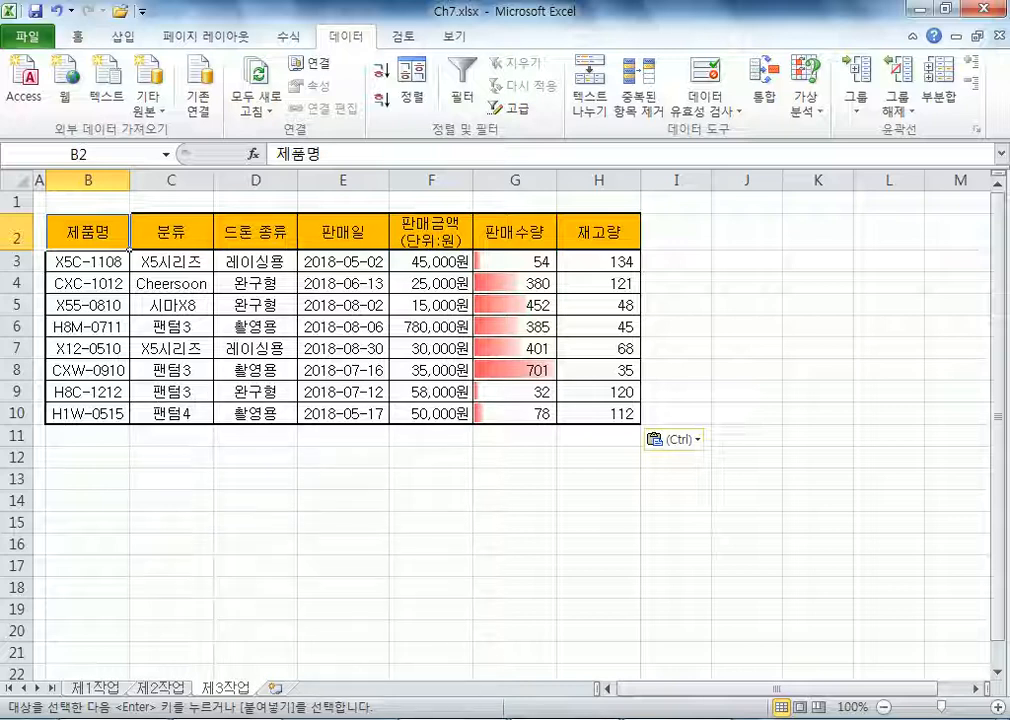
- Switch to Notepad and write the note "부분합을 하기 위해서는 반드시 정렬작업을 먼저 한다." below the heading "정렬 및 부분합"
key("alt+Tab")
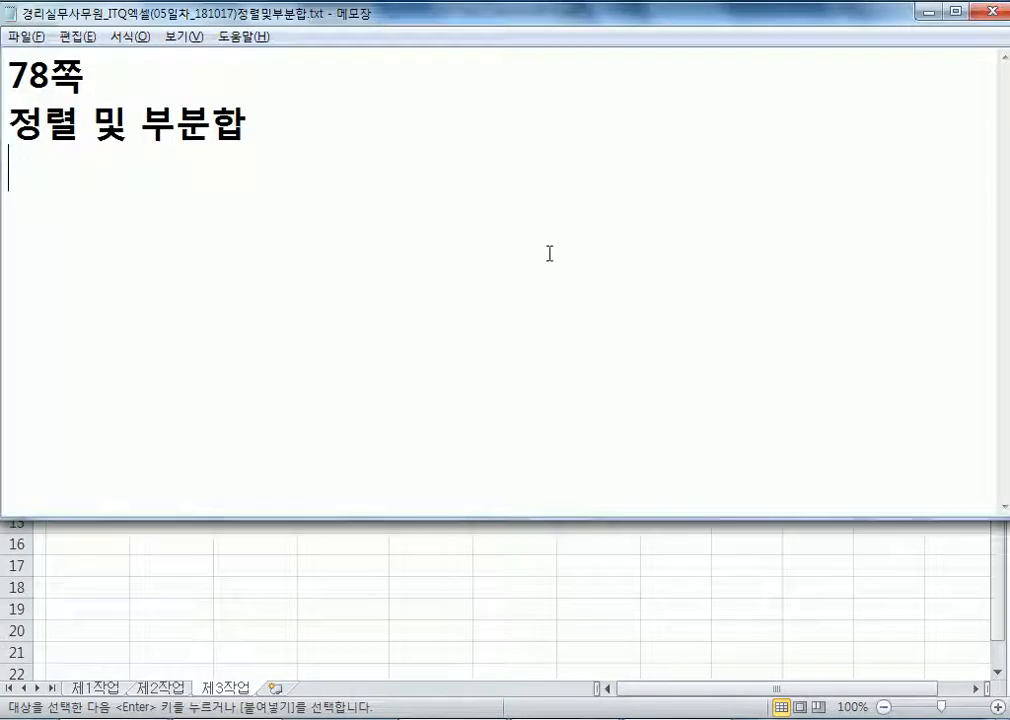
type("부분합")
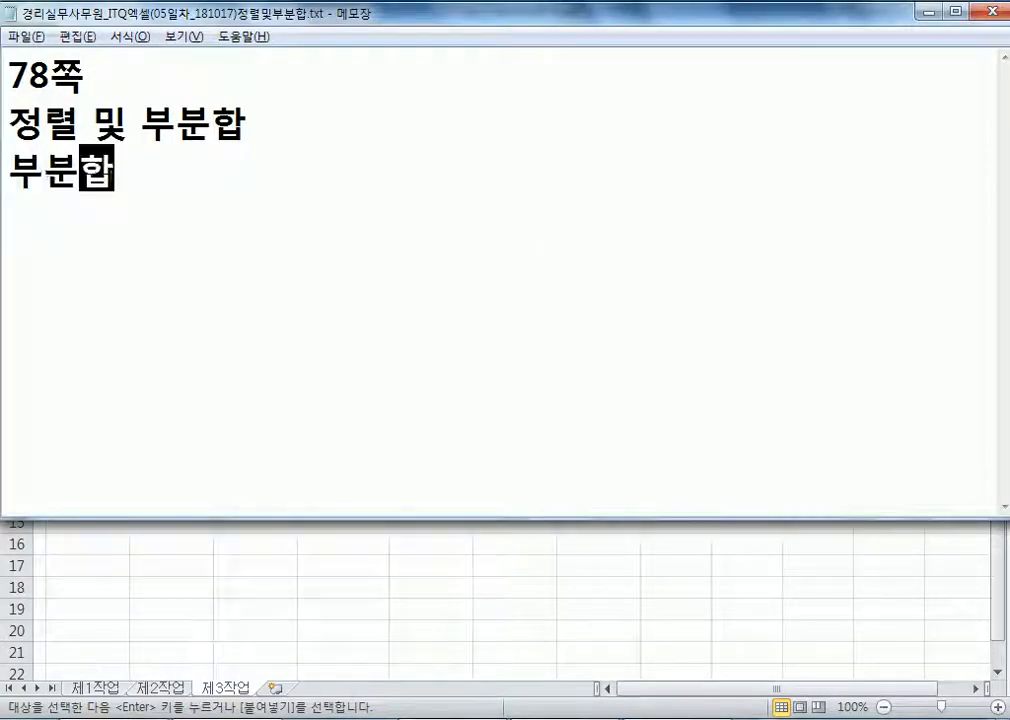
type("을 하기 ")
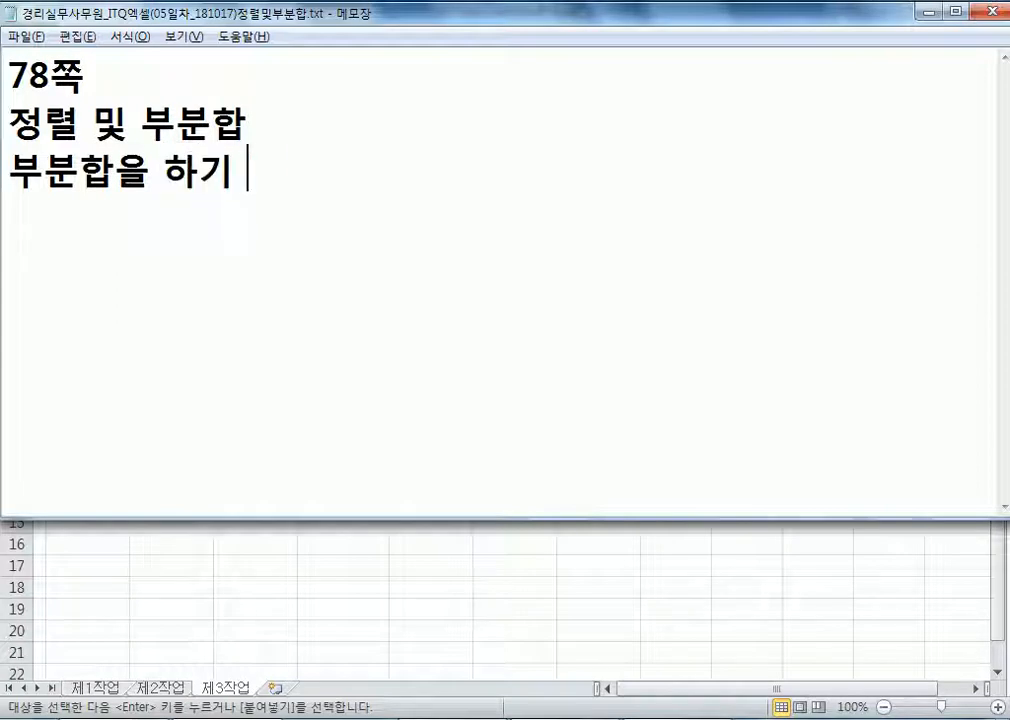
type("위해서는 반")
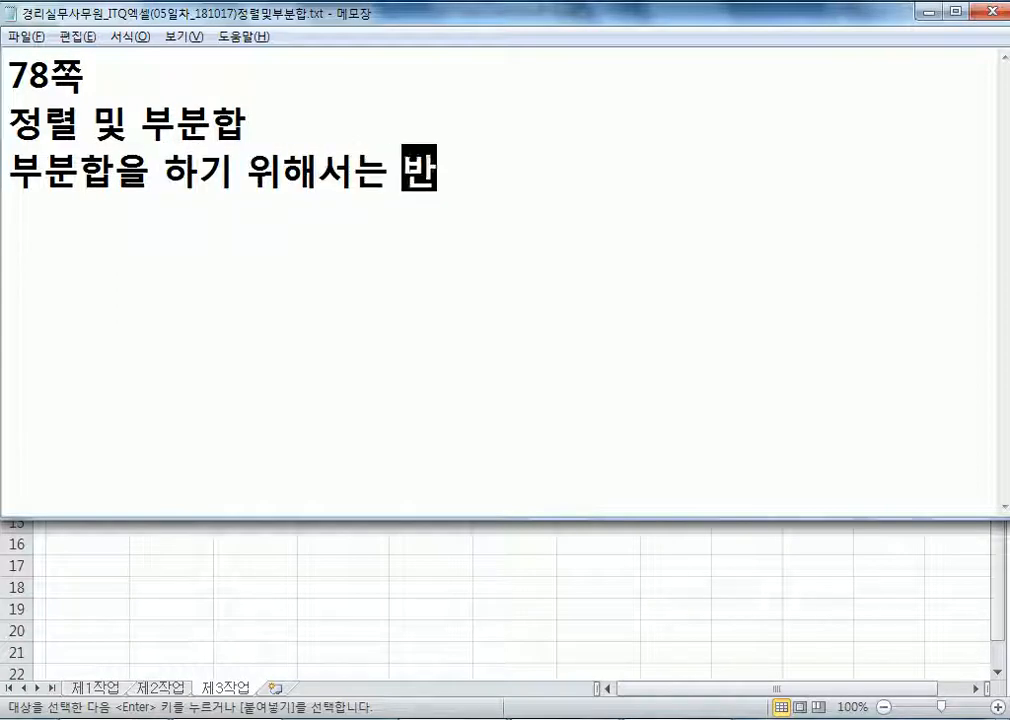
type("드시 정렬작")
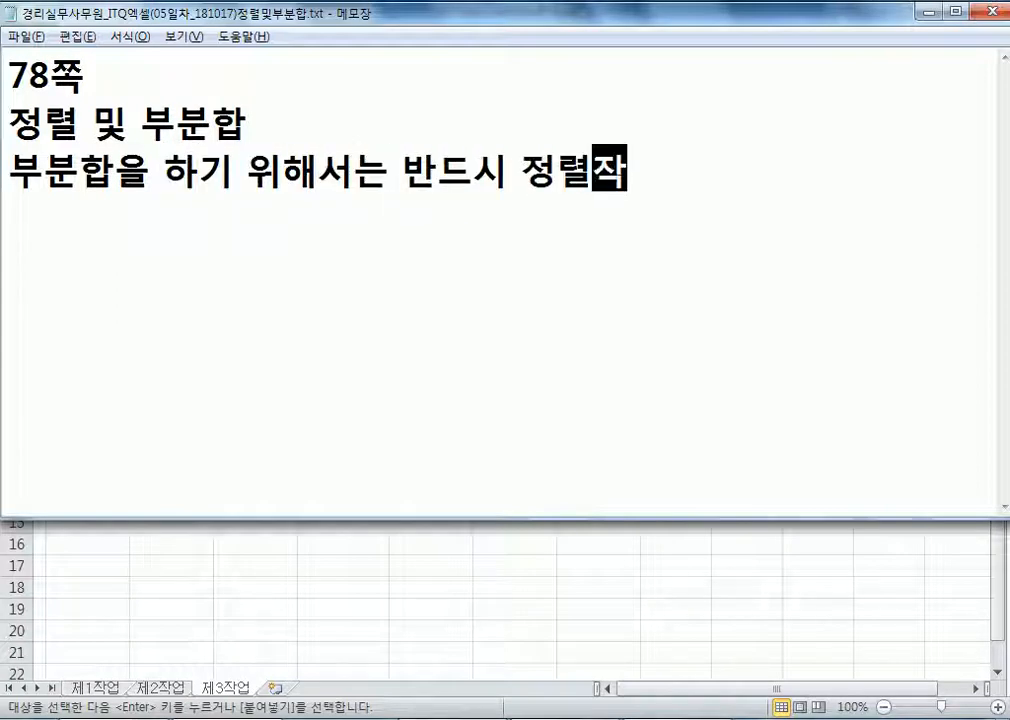
type("업으을 먼저")
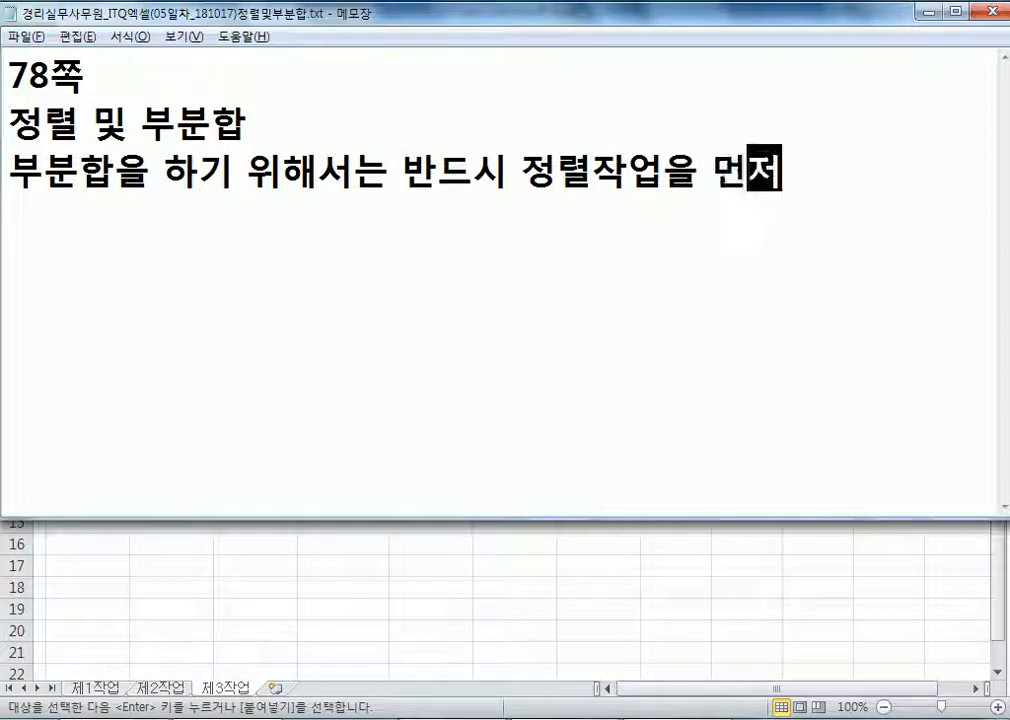
type(" 한ㄷ다.")
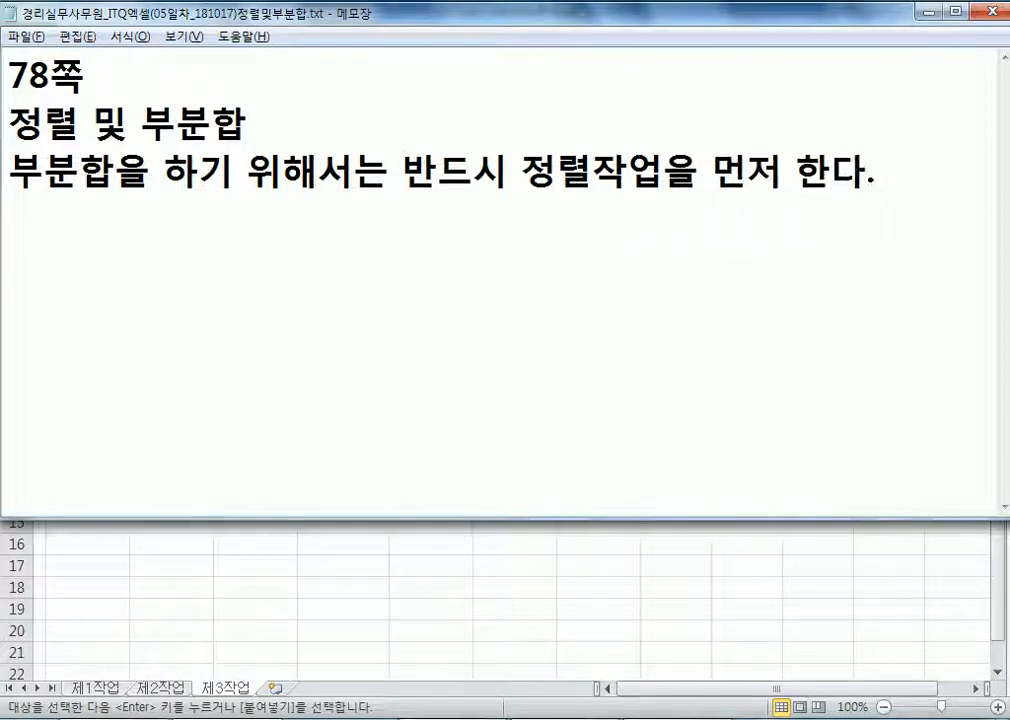
- Prefix the heading "정렬 및 부분합" with an asterisk and add blank lines after the last note
key("Home")
key("Up")
type("*")
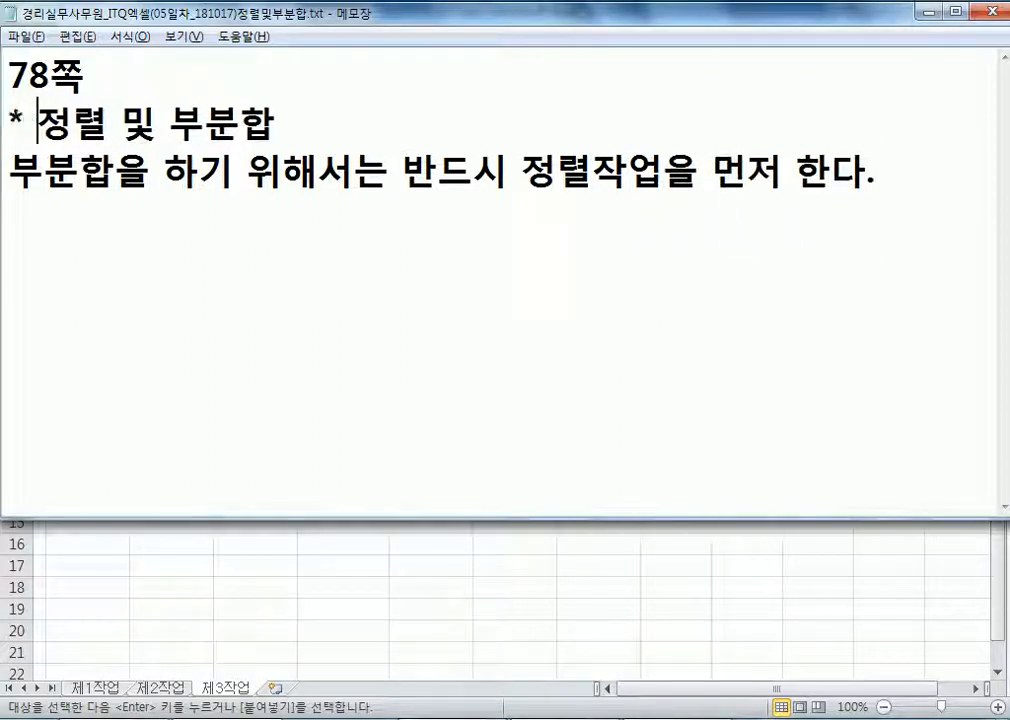
key("Down")
key("End")
key("Return")
key("Return")
key("Return")
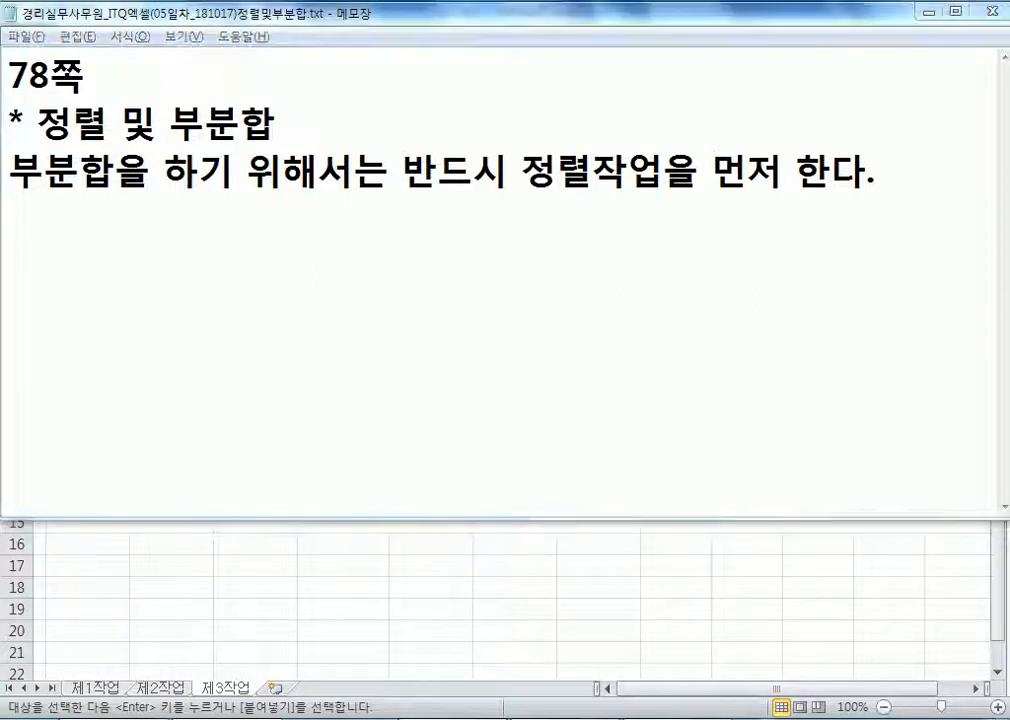
- Check the ≪출력형태≫ subtotal sample in the GE08-11A PDF and open the workbook Ch7(완성).xlsx in Excel
key("alt+Tab")
scroll(424, 444, "down", 6)
scroll(434, 420, "down", 3)
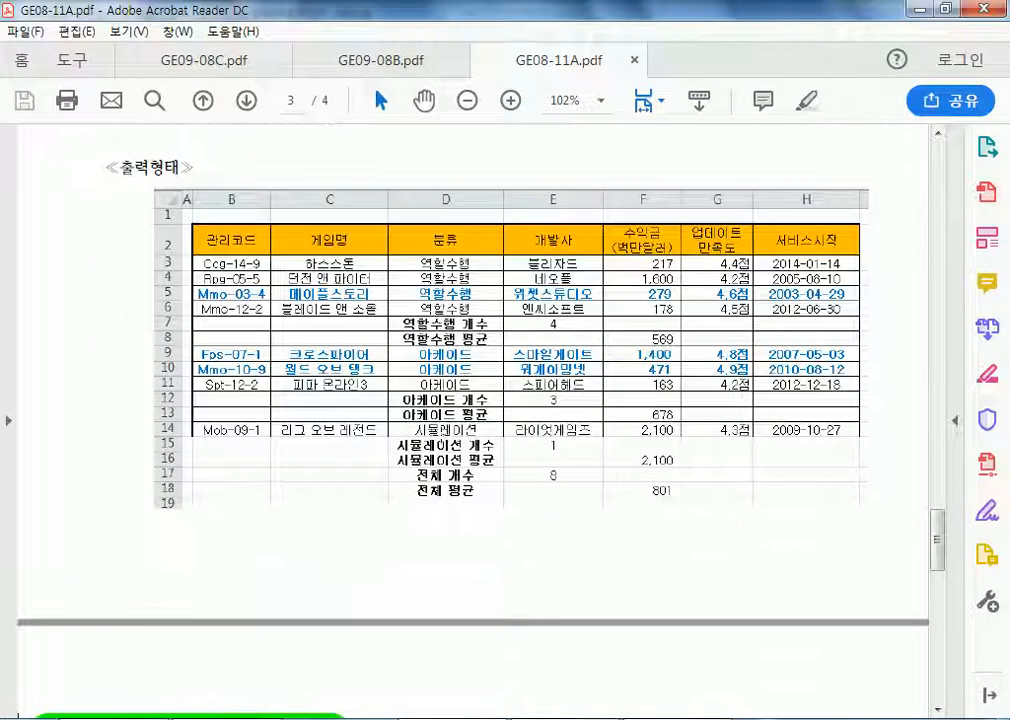
left_click(240, 719)
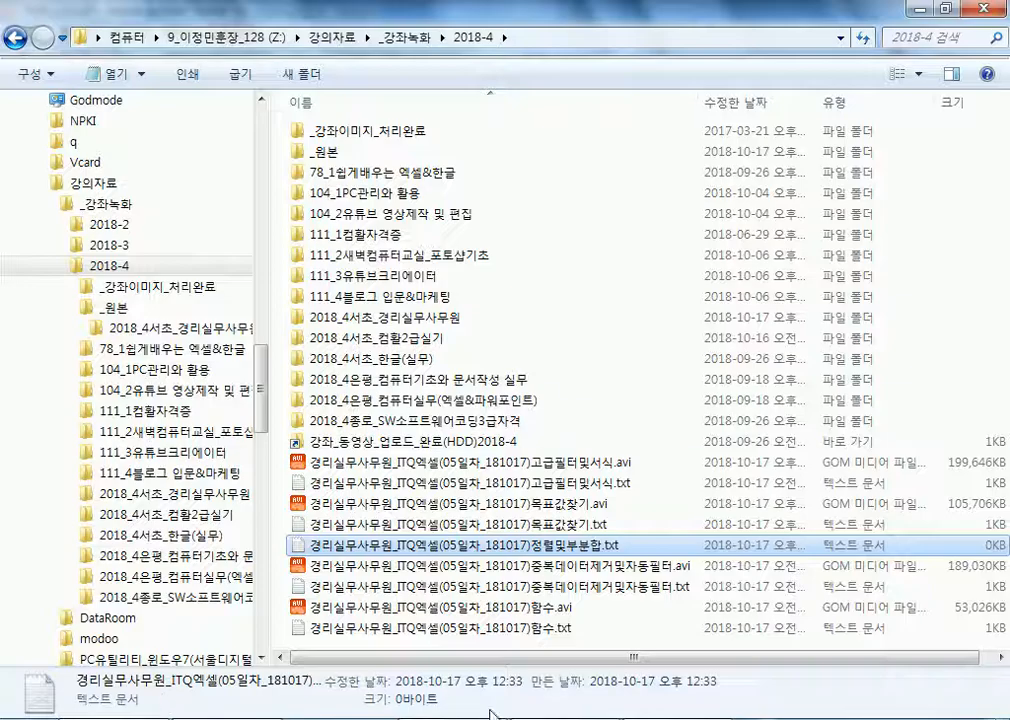
left_click(440, 719)
left_click(33, 50)
left_click(55, 122)
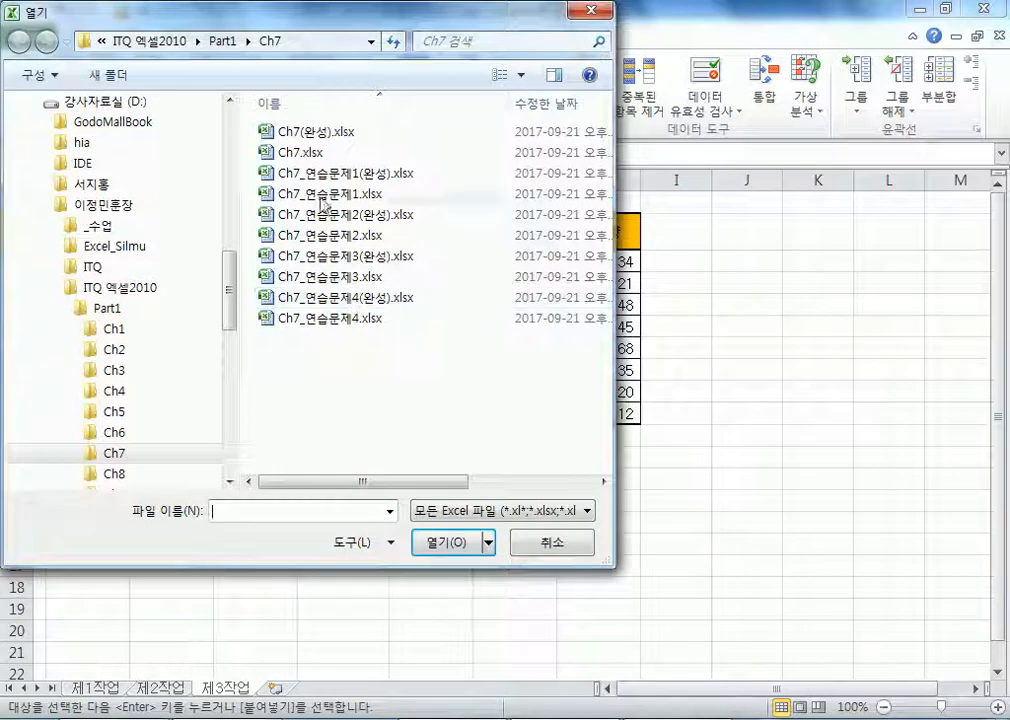
left_click(306, 136)
double_click(306, 136)
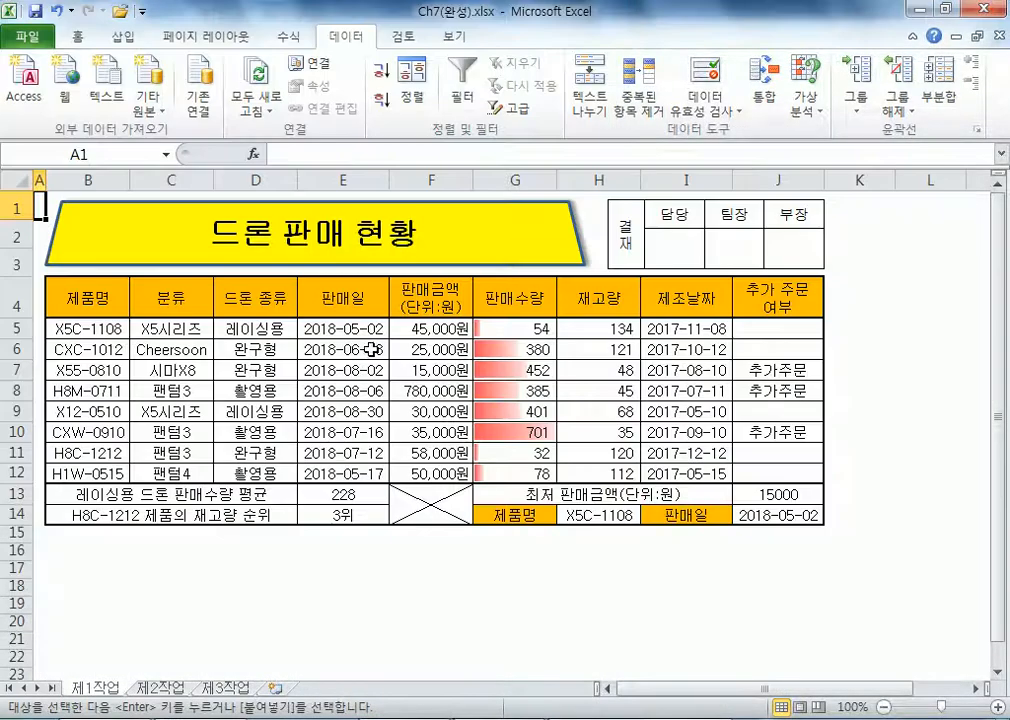
- Examine the finished subtotal table on the 제3작업 sheet, especially how the rows are grouped in the 드론 종류 column
left_click(226, 687)
left_click_drag(60, 222, 644, 585)
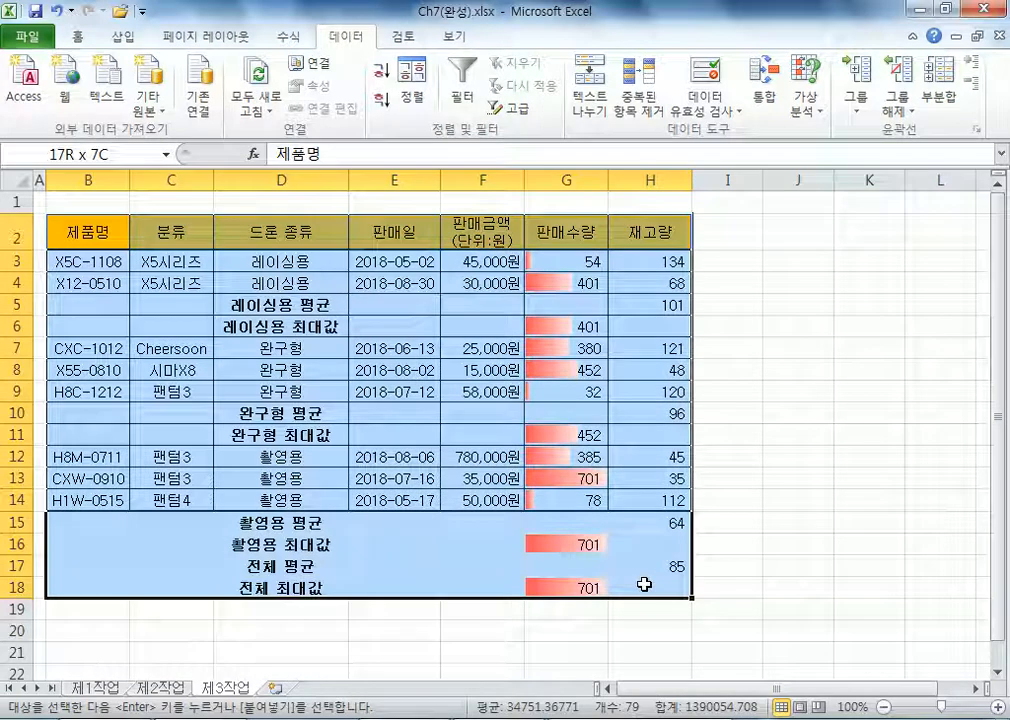
left_click(277, 281)
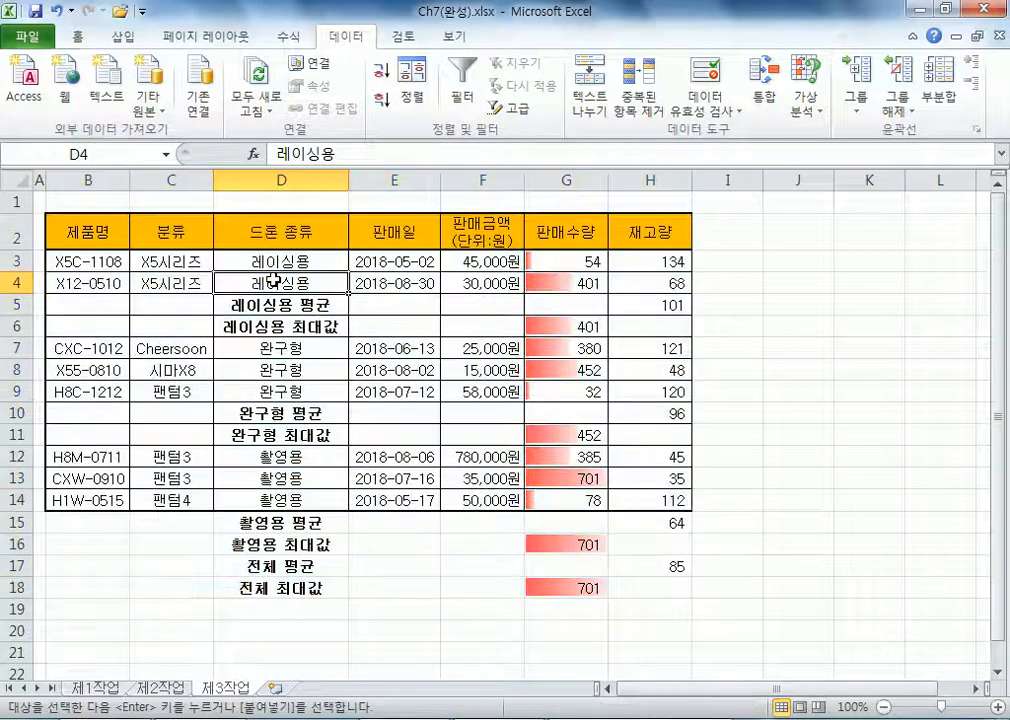
left_click(302, 234)
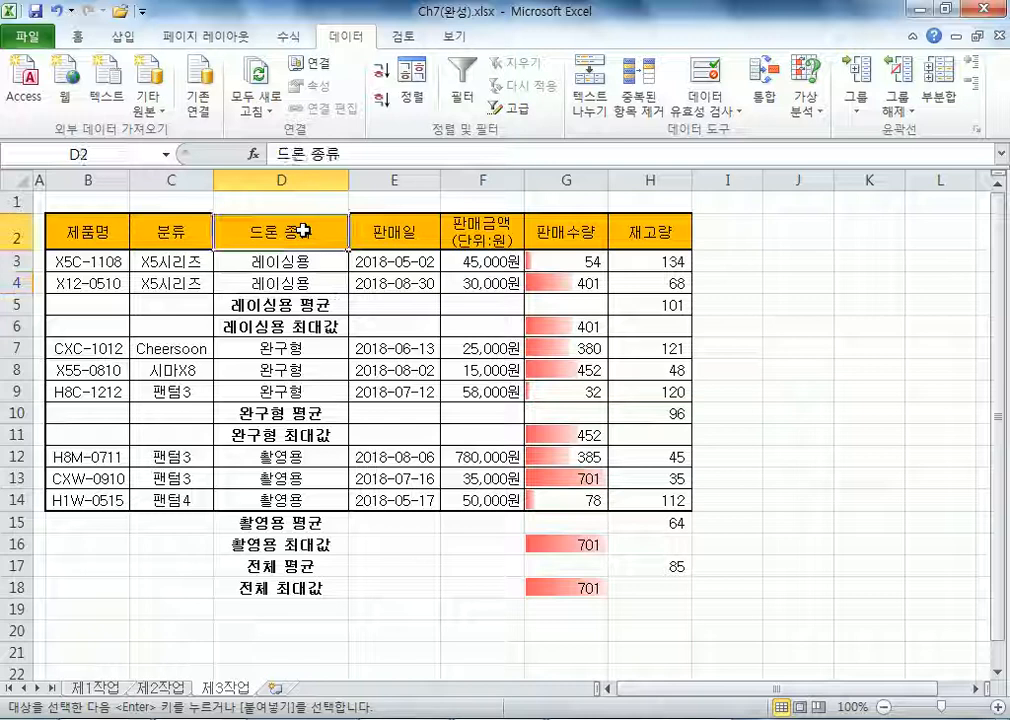
left_click(236, 257)
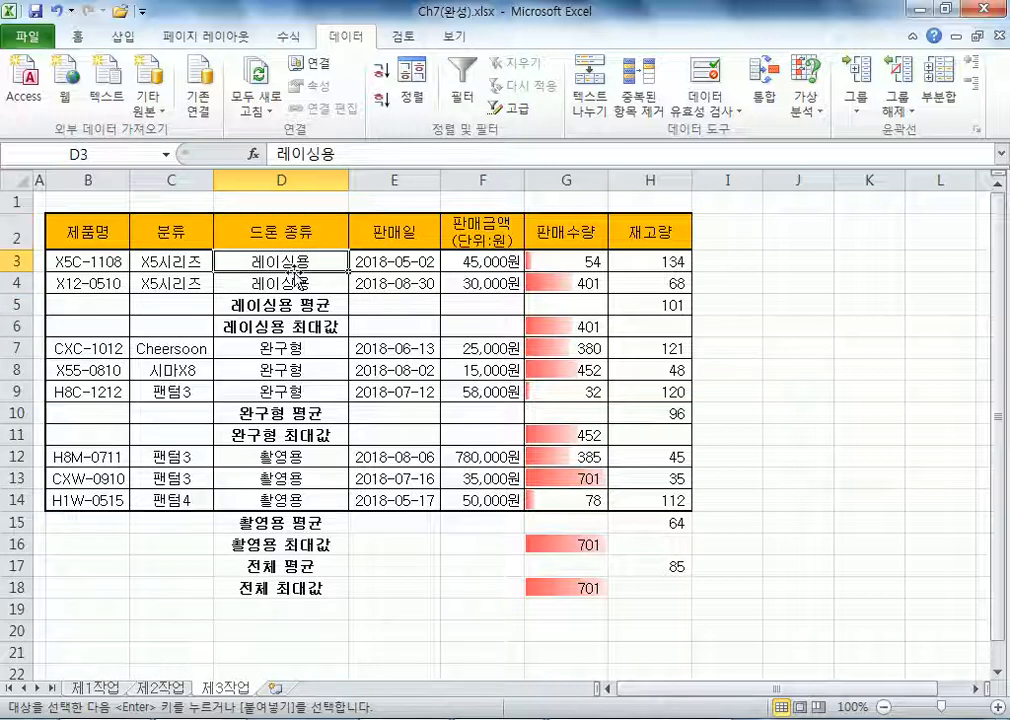
left_click(234, 349)
left_click(268, 455)
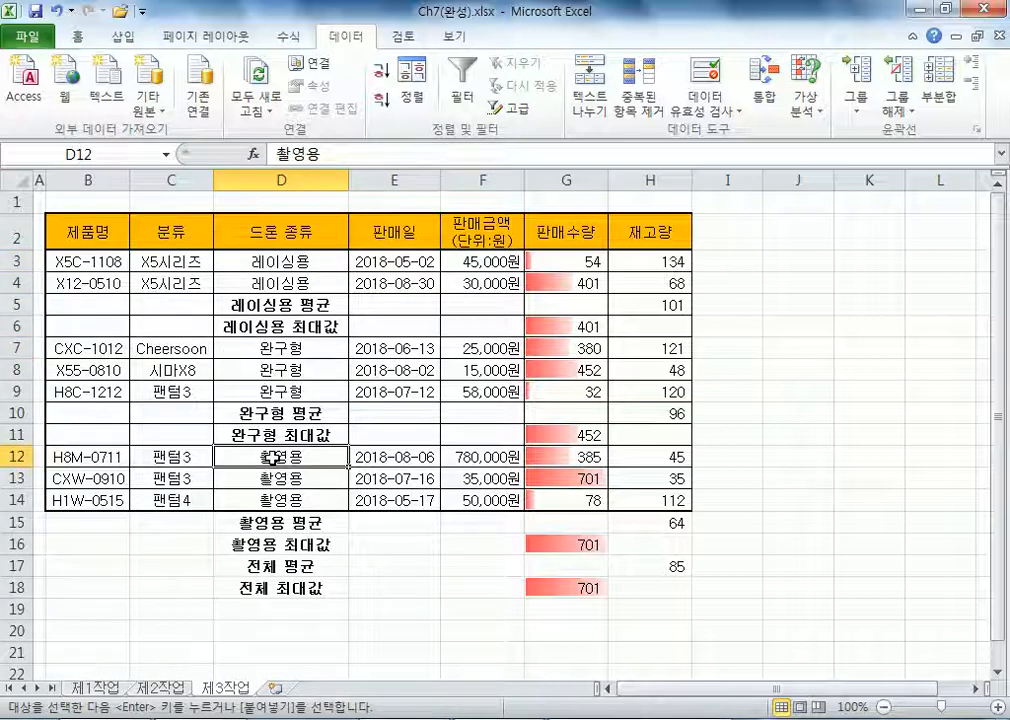
left_click(278, 177)
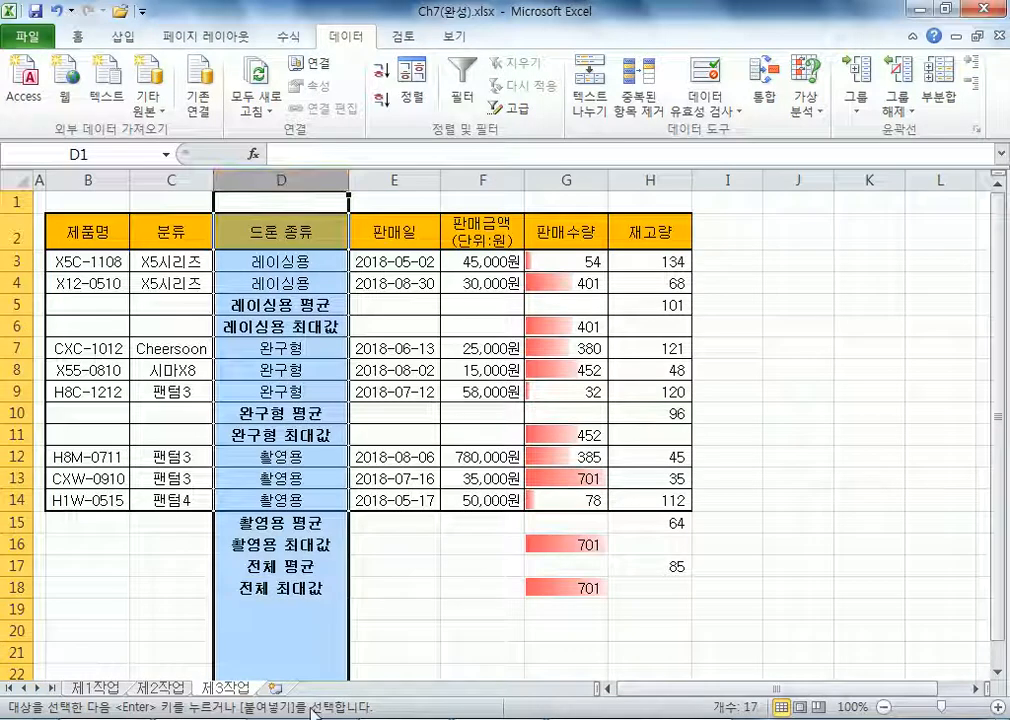
- Return to Ch7.xlsx and sort the 제3작업 table by 드론 종류 in ascending order
key("alt+Tab")
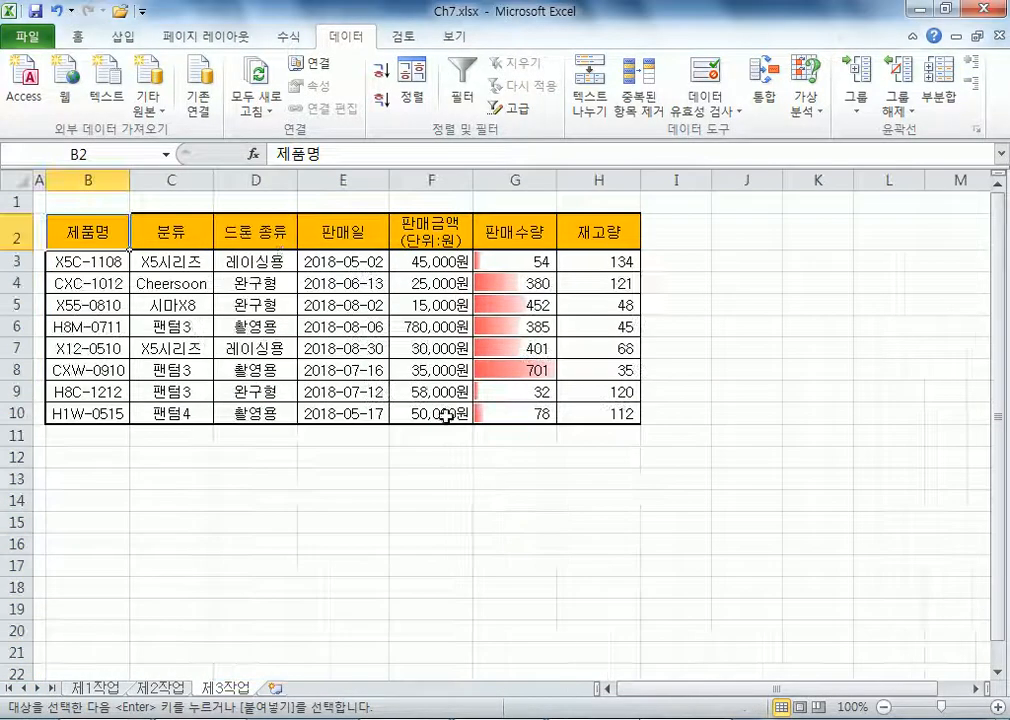
left_click(262, 234)
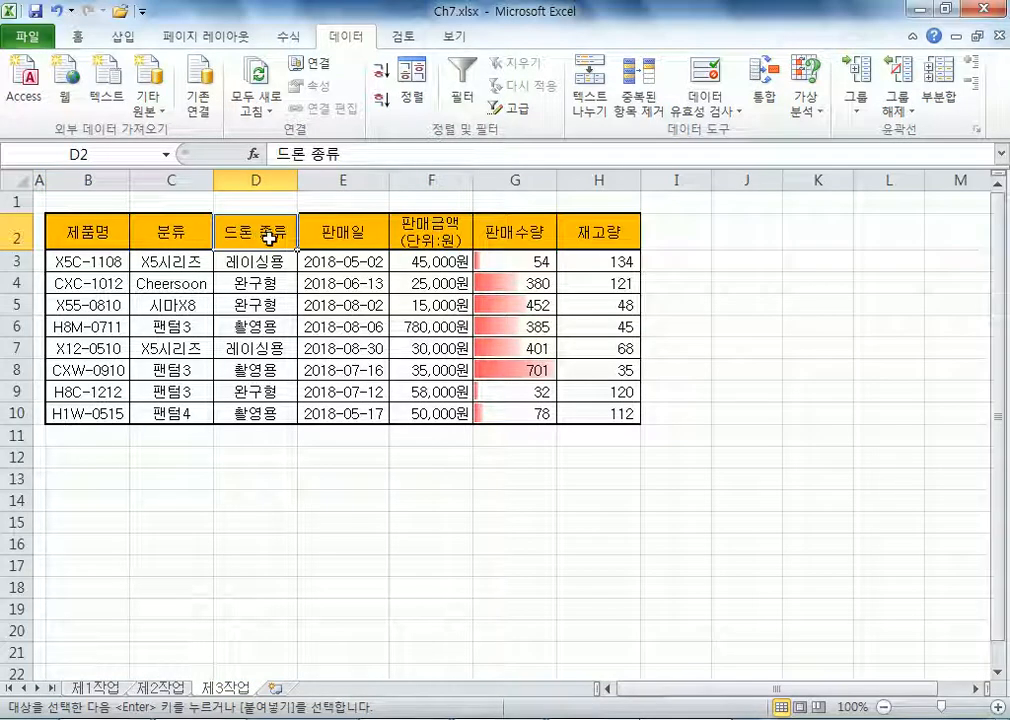
left_click(381, 75)
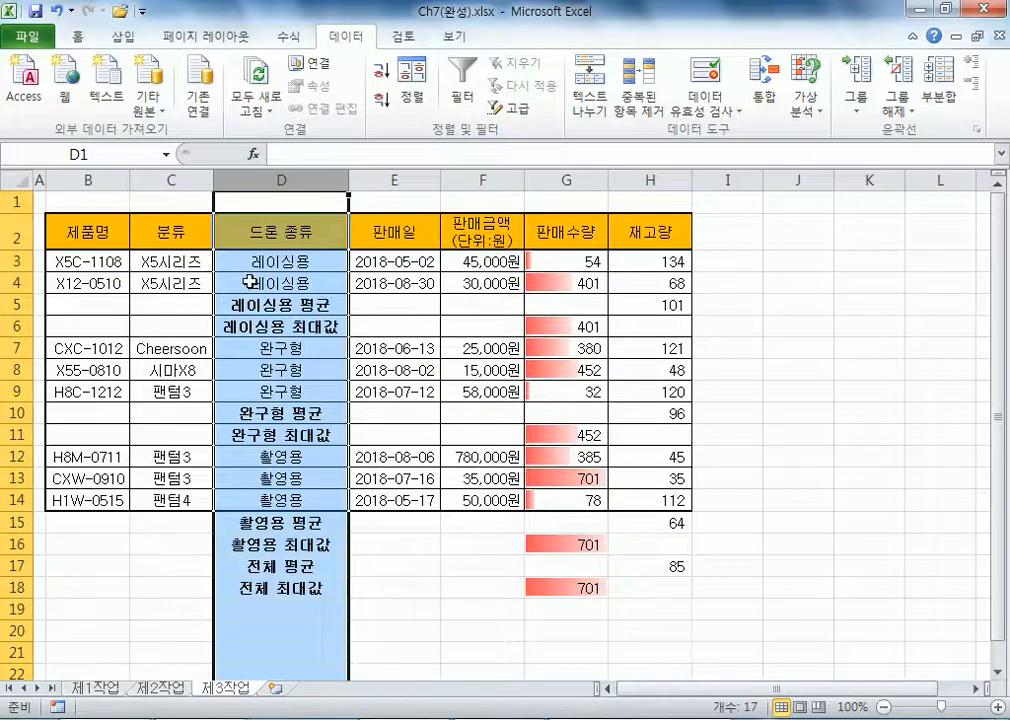
left_click(265, 282)
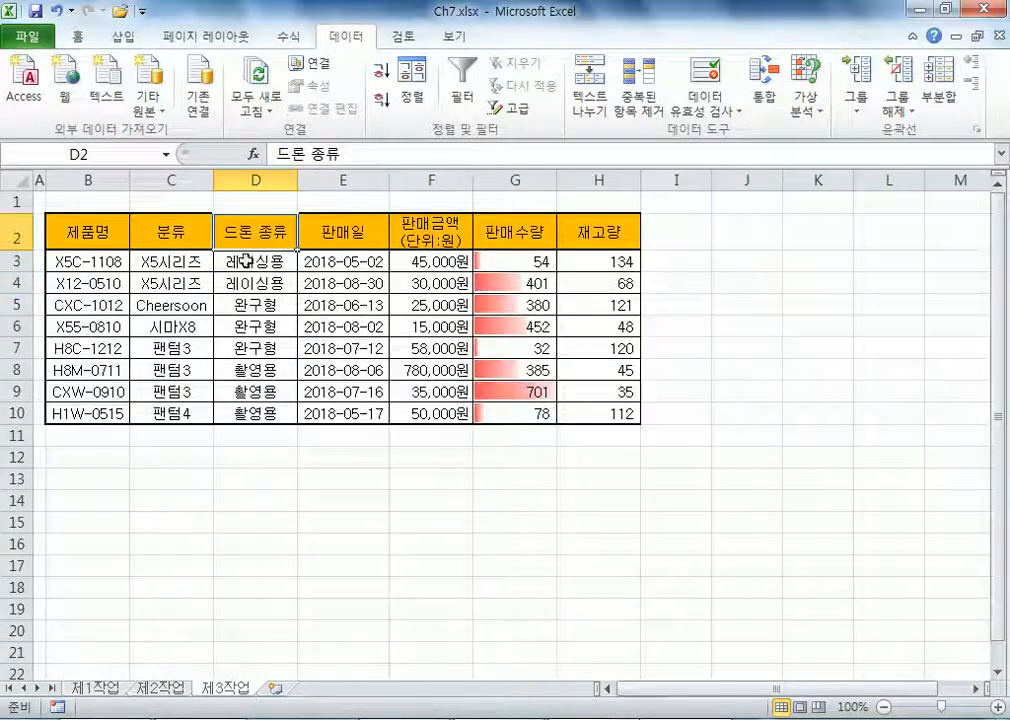
left_click(192, 330)
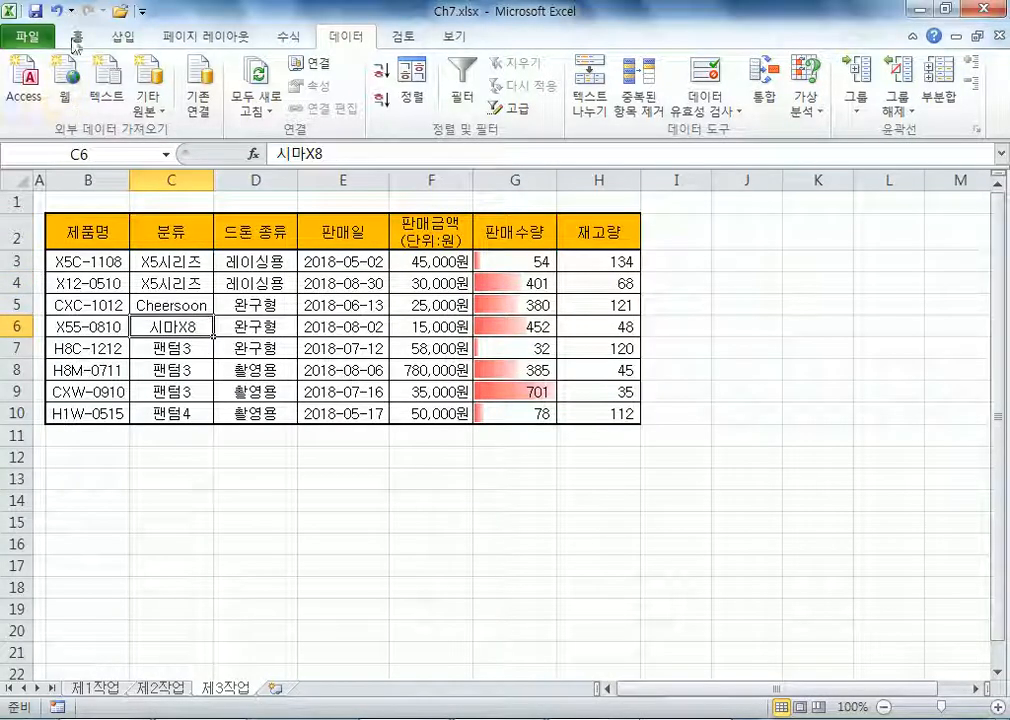
- Undo the last sort and examine the unsorted order of the 드론 종류 column on the 제3작업 sheet
left_click(60, 12)
left_click(243, 261)
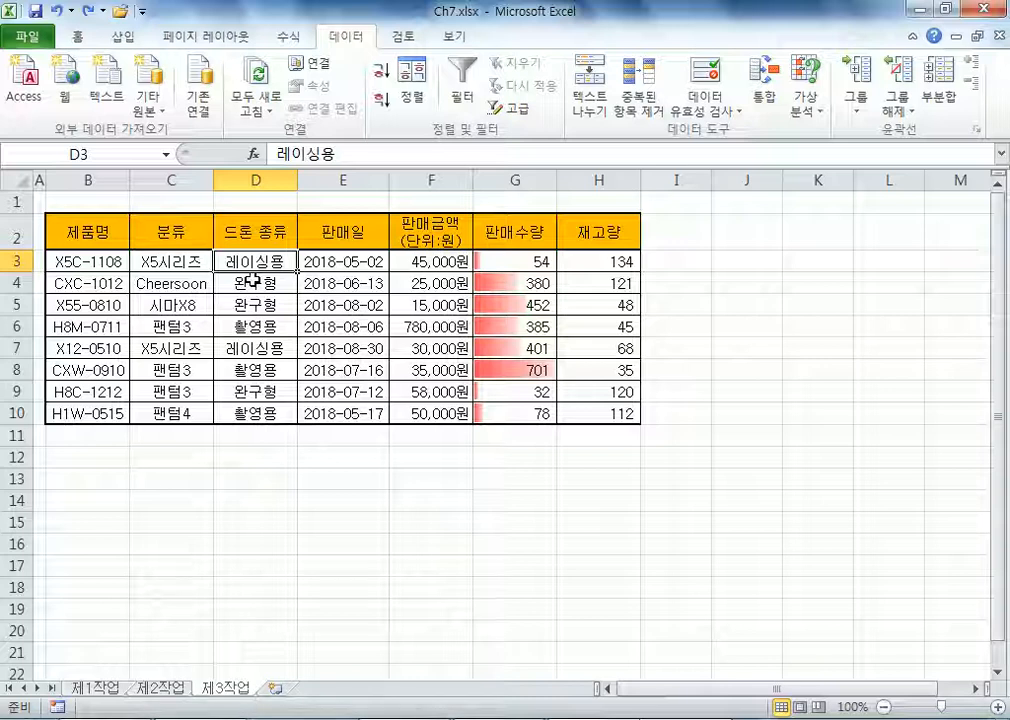
left_click(10, 348)
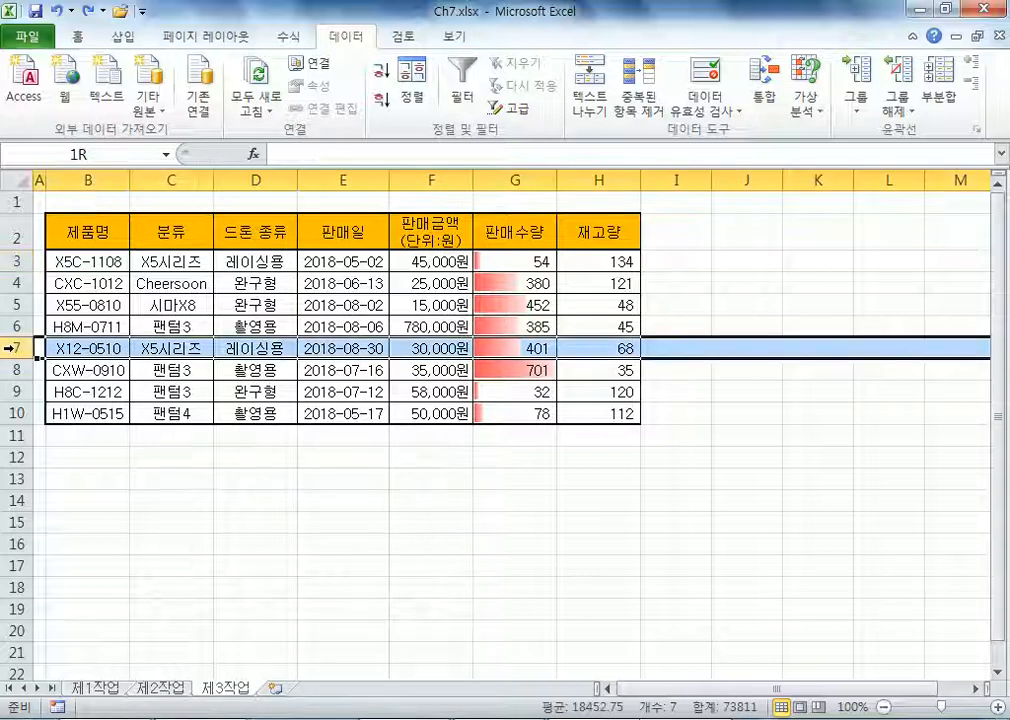
left_click(10, 283)
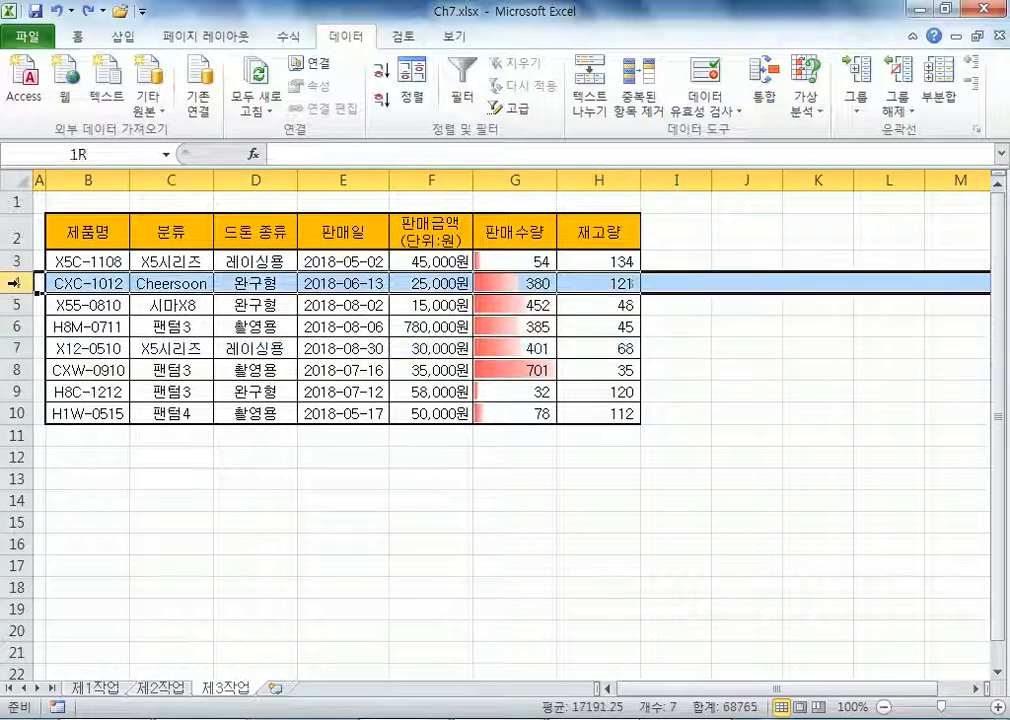
left_click(14, 326)
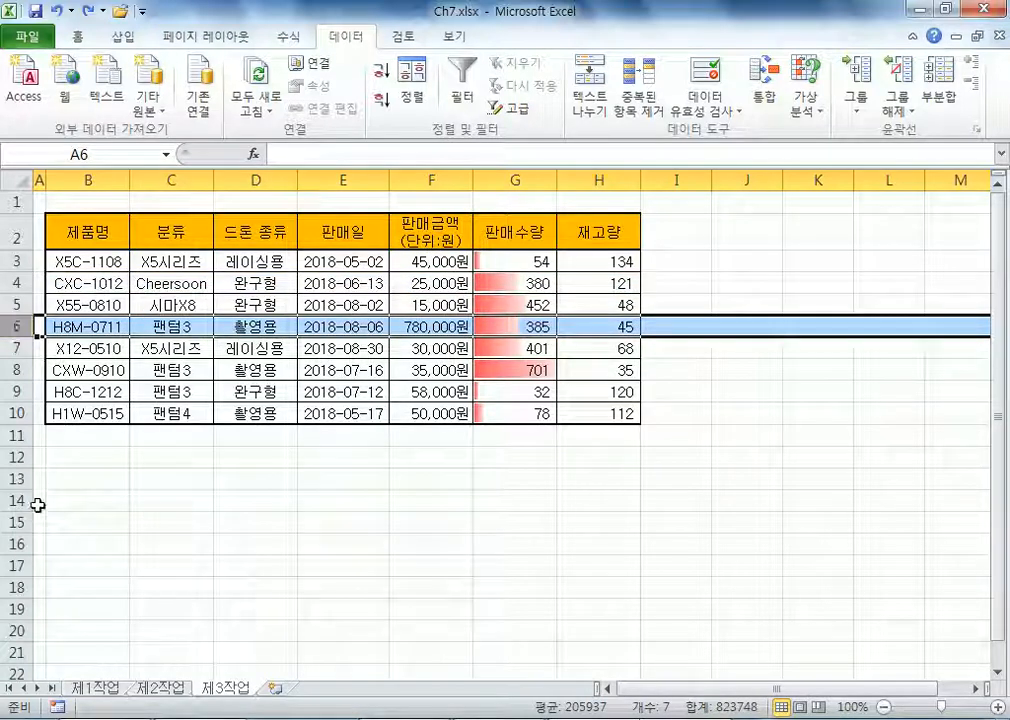
left_click(243, 298)
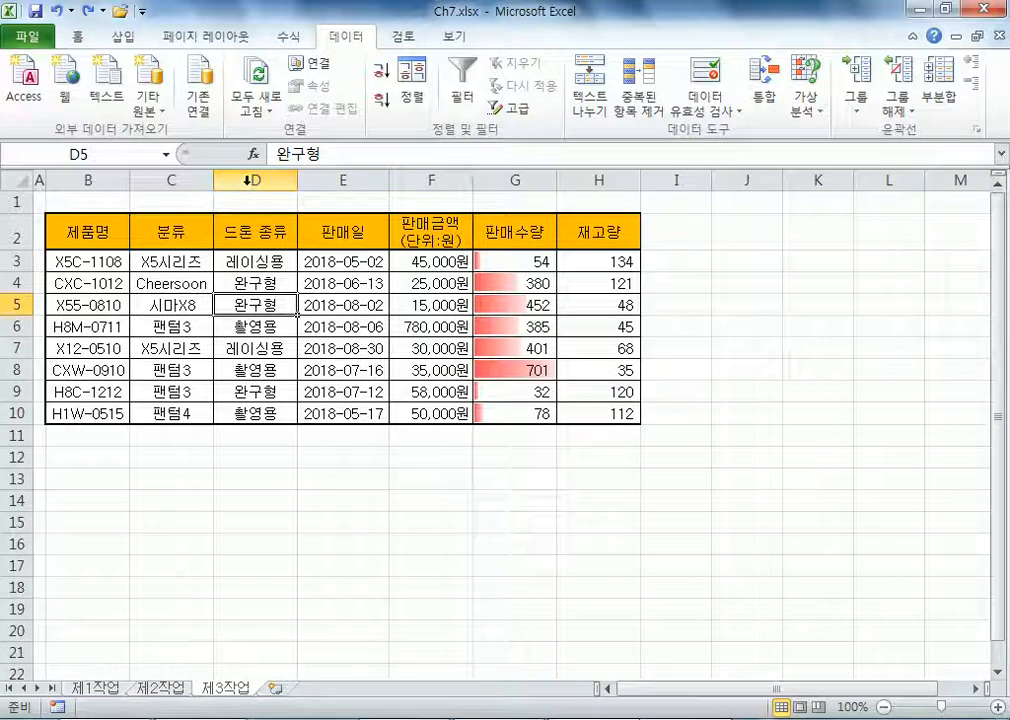
left_click(247, 180)
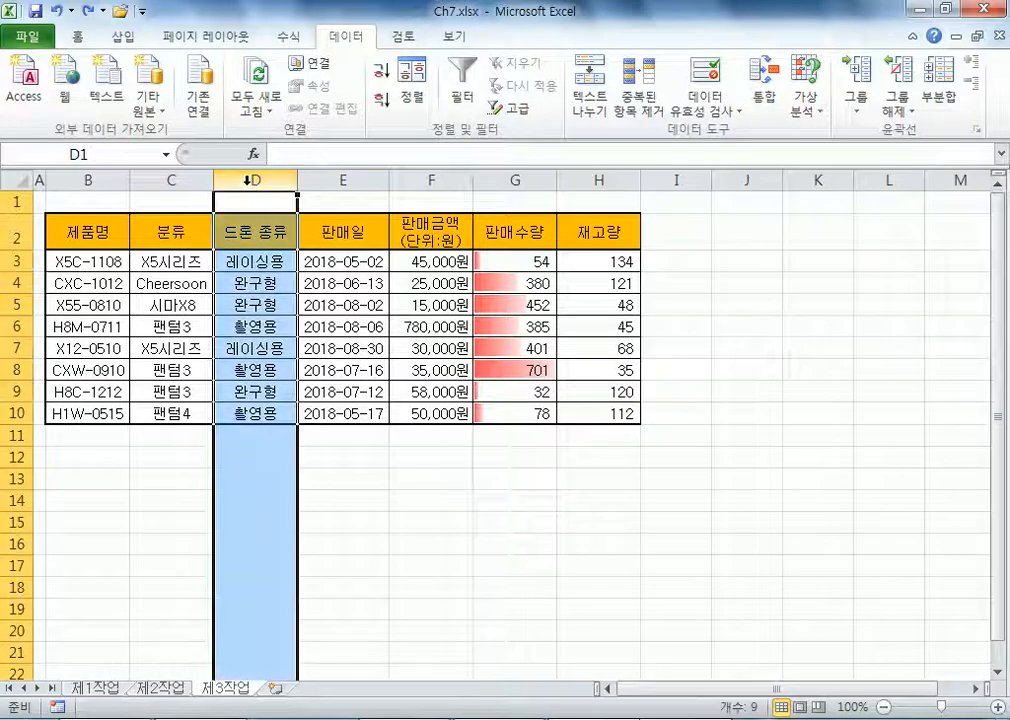
left_click(238, 283)
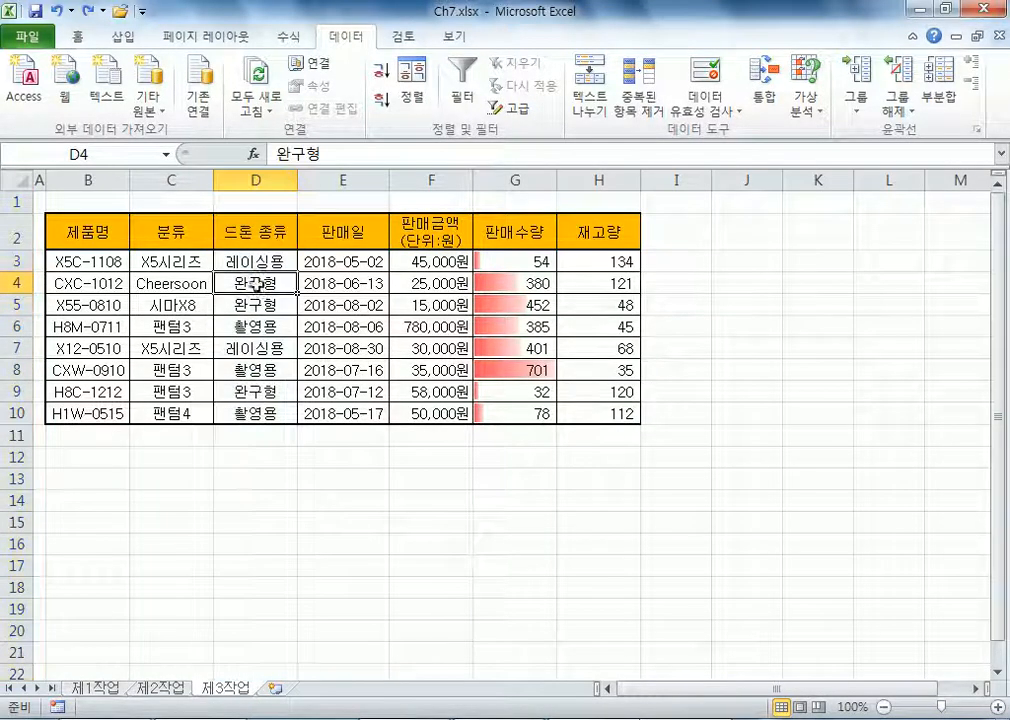
- Sort the table by 드론 종류 in ascending order and check the resulting groups in that column
left_click(390, 73)
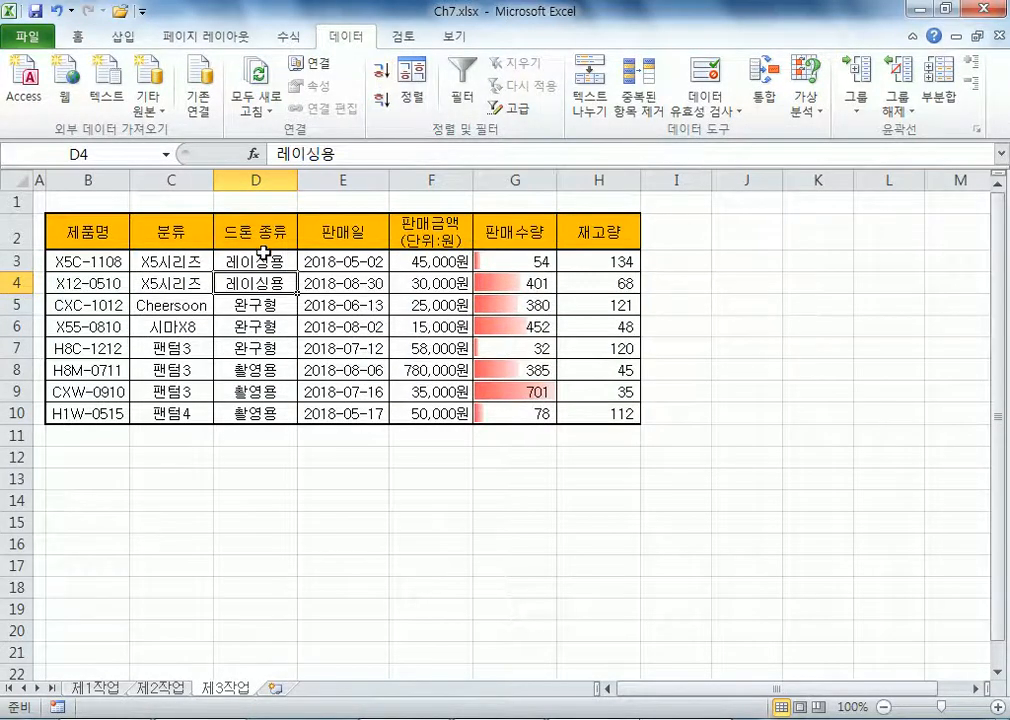
left_click_drag(255, 262, 252, 348)
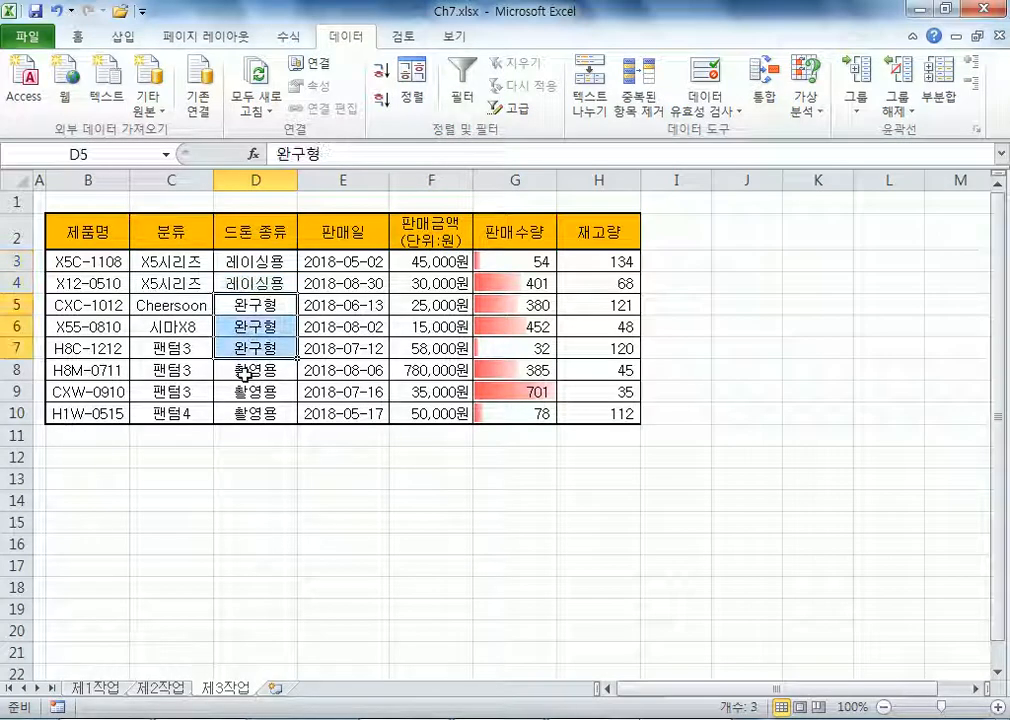
left_click(248, 370)
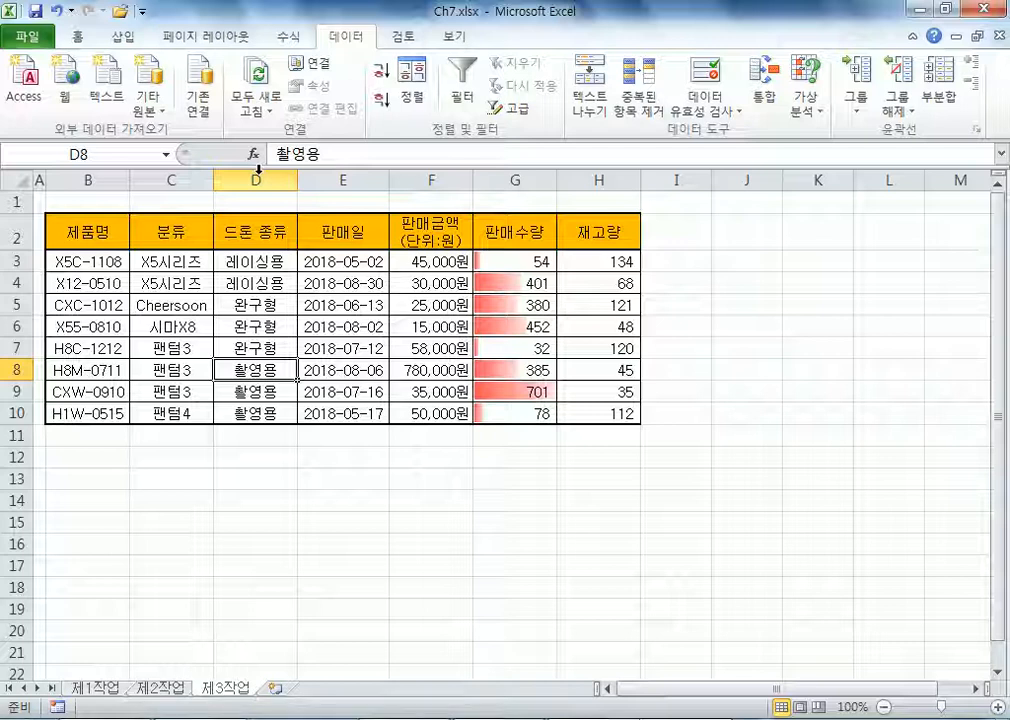
- Review subtotal condition (1) in the GE08-11A PDF and examine the 드론 종류 column in the finished workbook Ch7(완성).xlsx
left_click(478, 718)
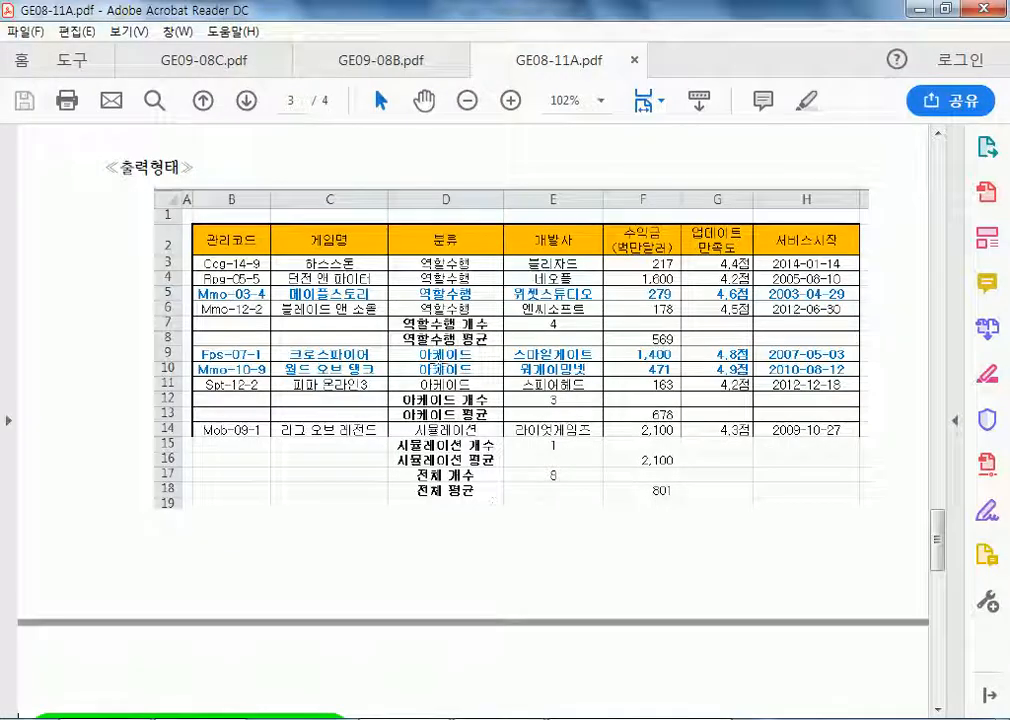
scroll(262, 278, "up", 5)
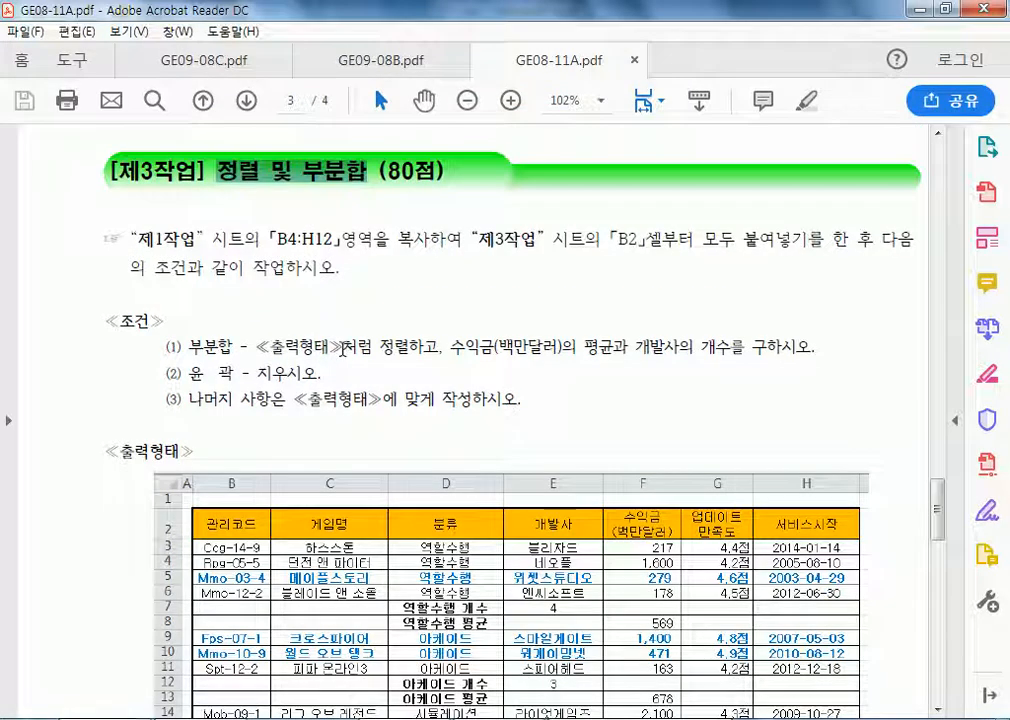
left_click(273, 342)
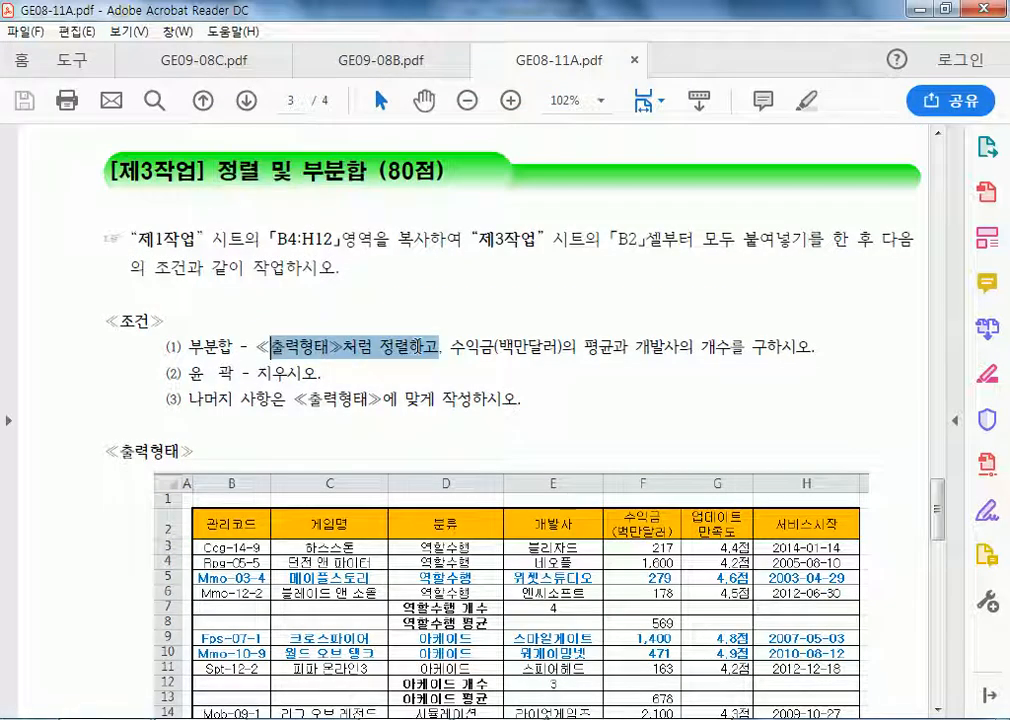
left_click(520, 718)
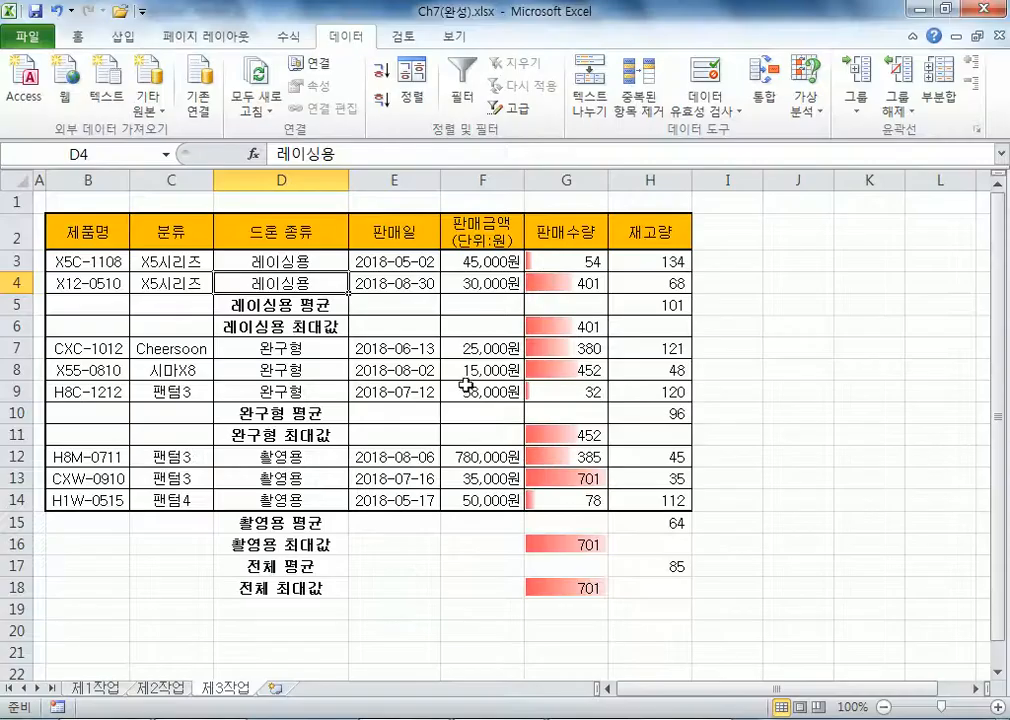
left_click(282, 180)
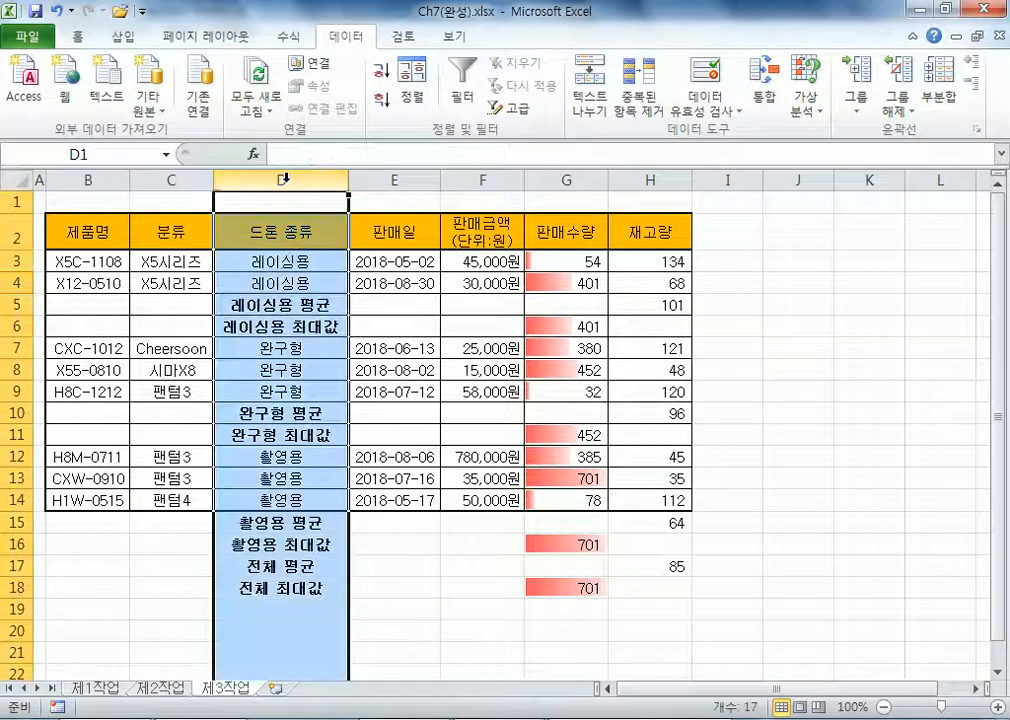
left_click(286, 306)
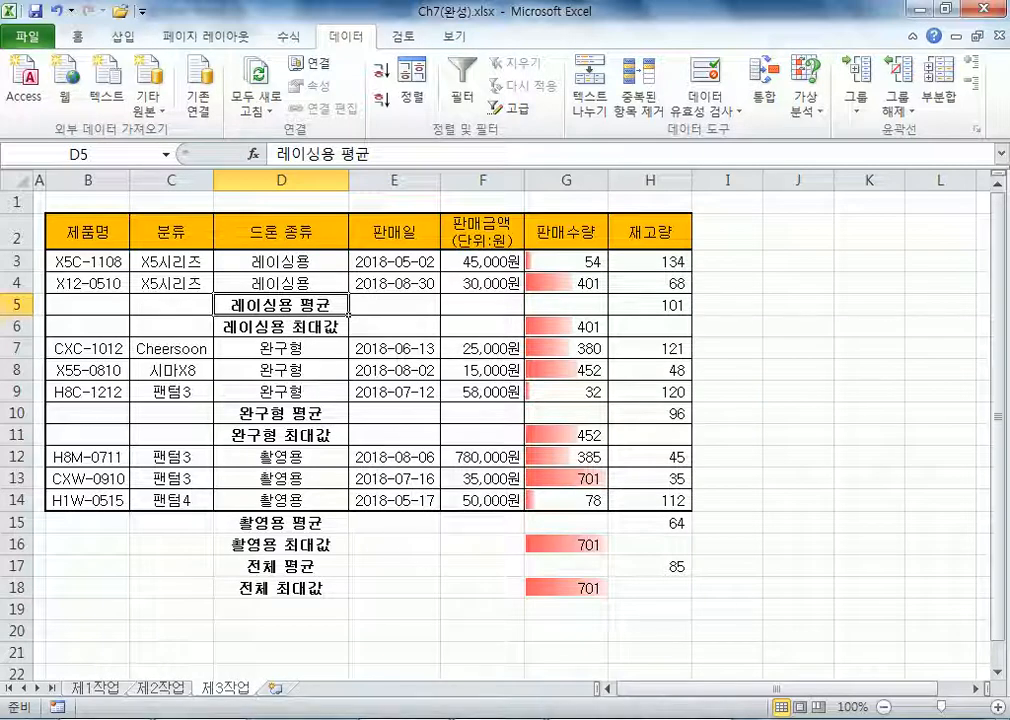
- Return to Ch7.xlsx and start a Subtotal (부분합) on the 제3작업 table with 드론 종류 as the grouping field
key("alt+Tab")
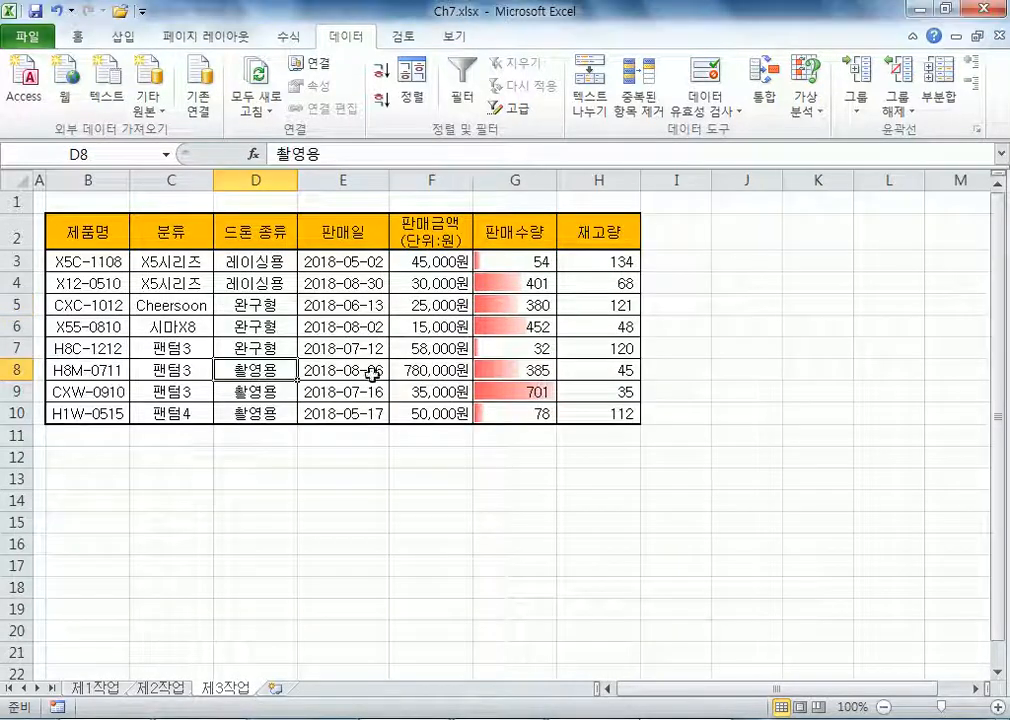
left_click(259, 266)
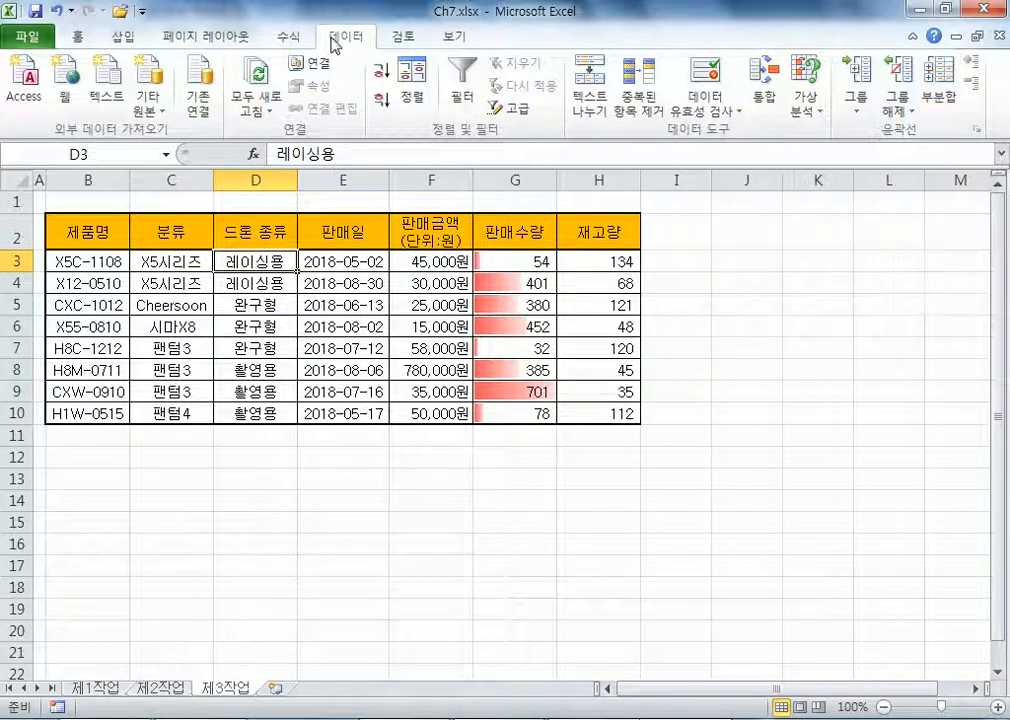
left_click(940, 95)
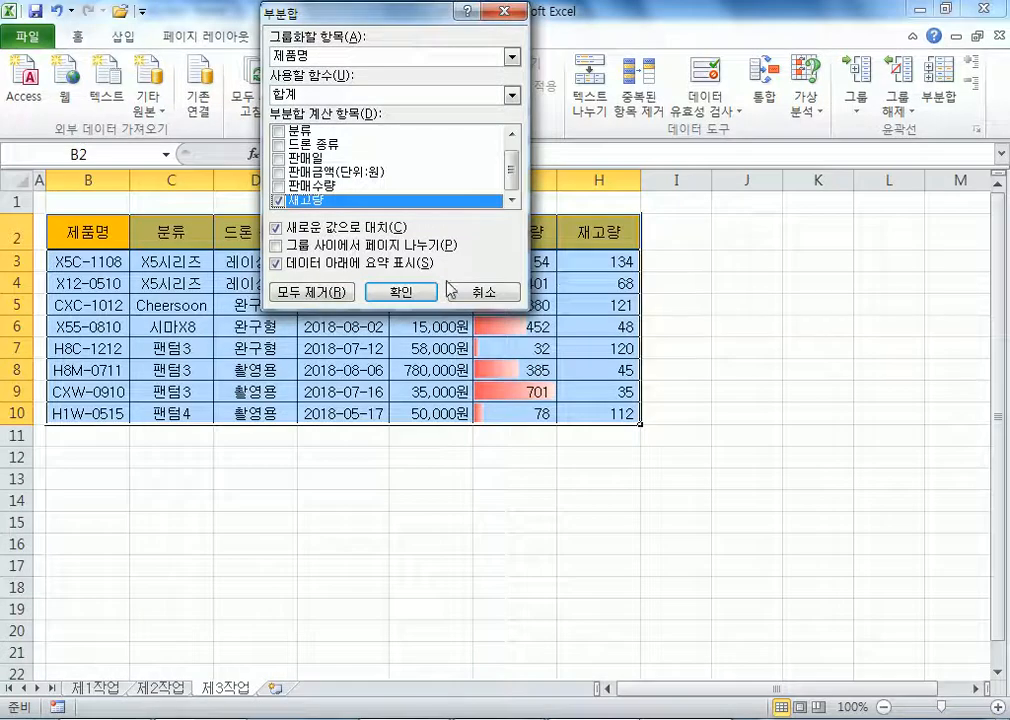
left_click(458, 292)
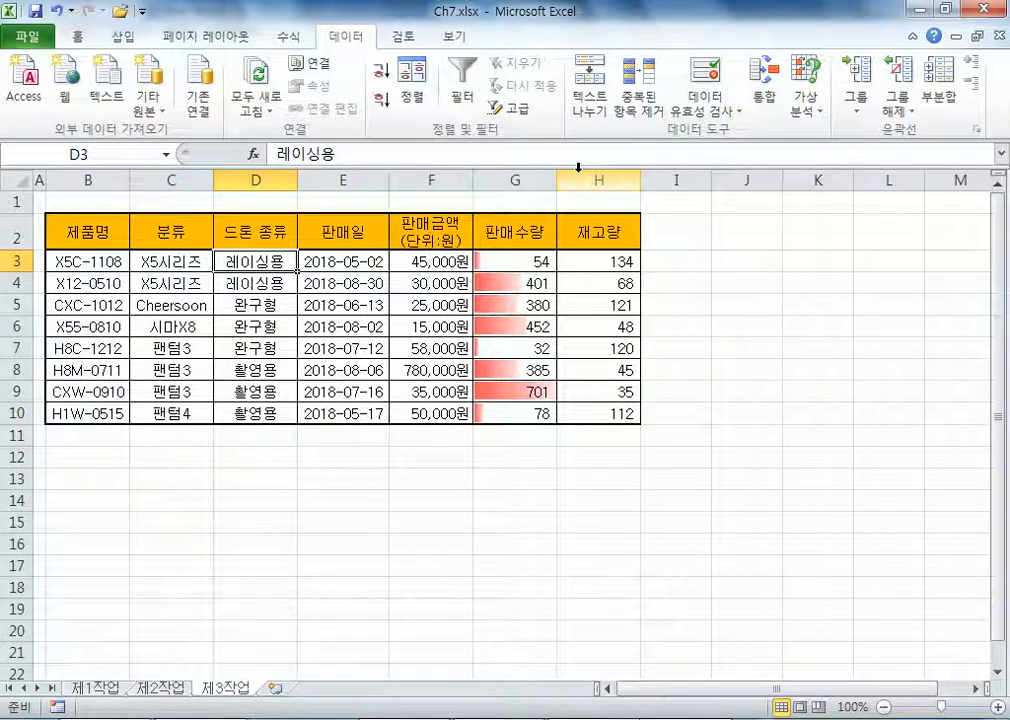
left_click(940, 97)
left_click_drag(397, 14, 466, 173)
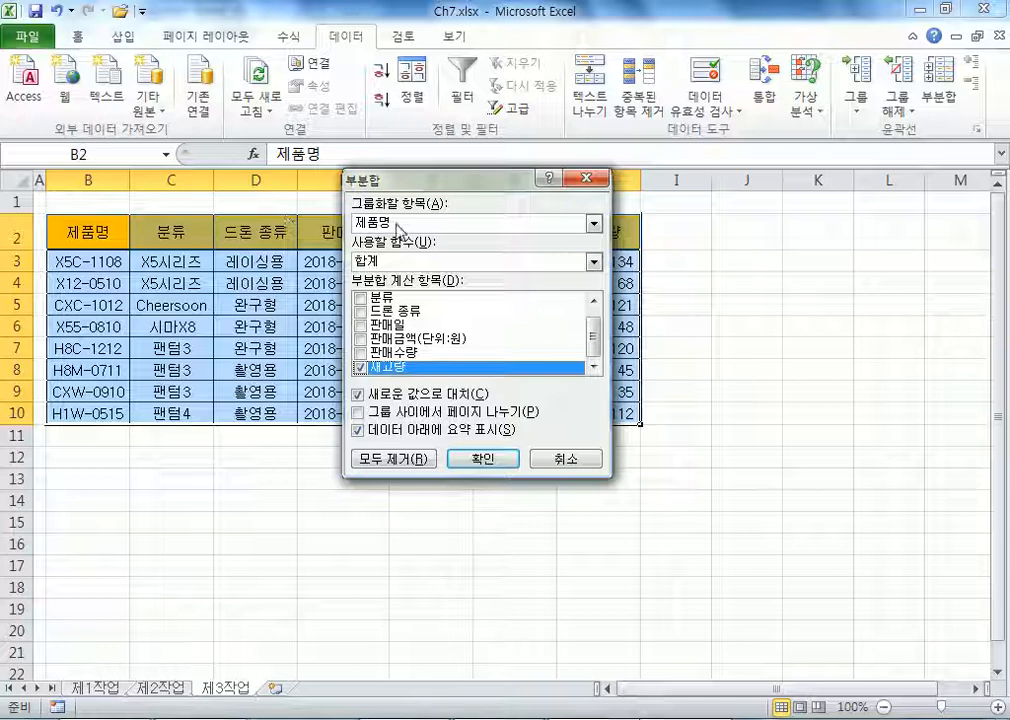
left_click_drag(388, 188, 186, 205)
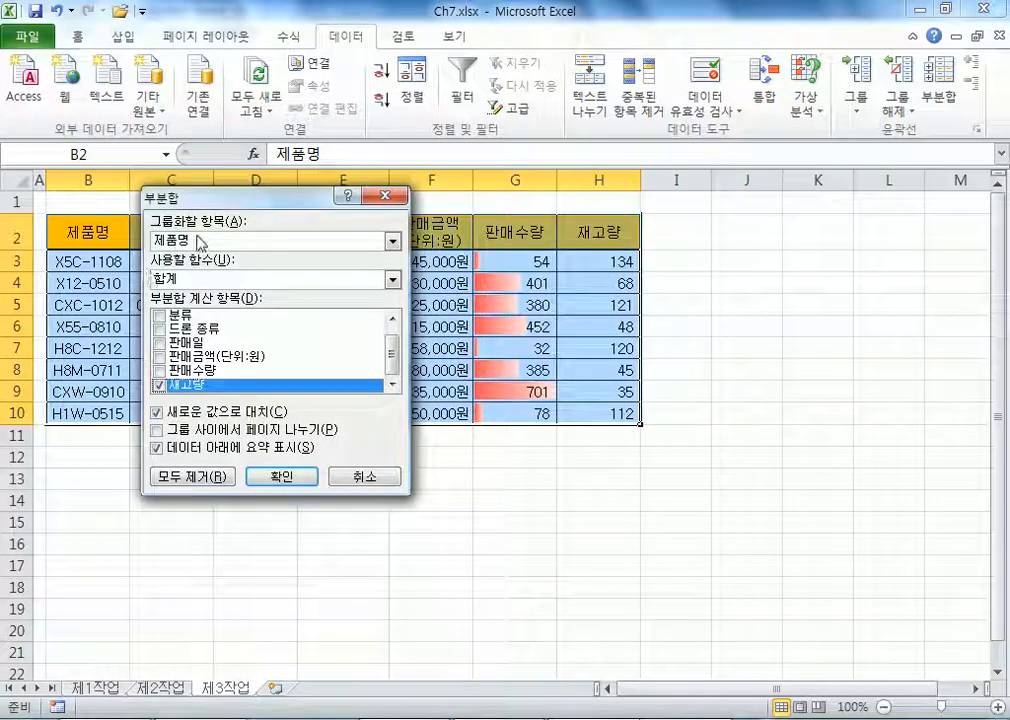
left_click_drag(293, 204, 552, 189)
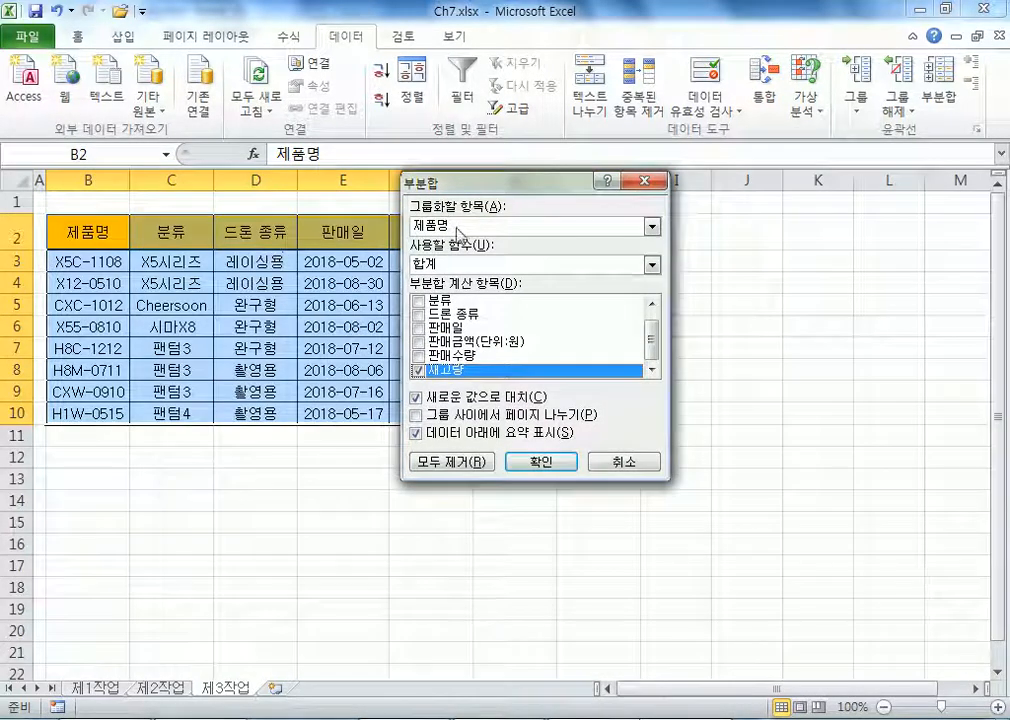
left_click(455, 226)
left_click(555, 262)
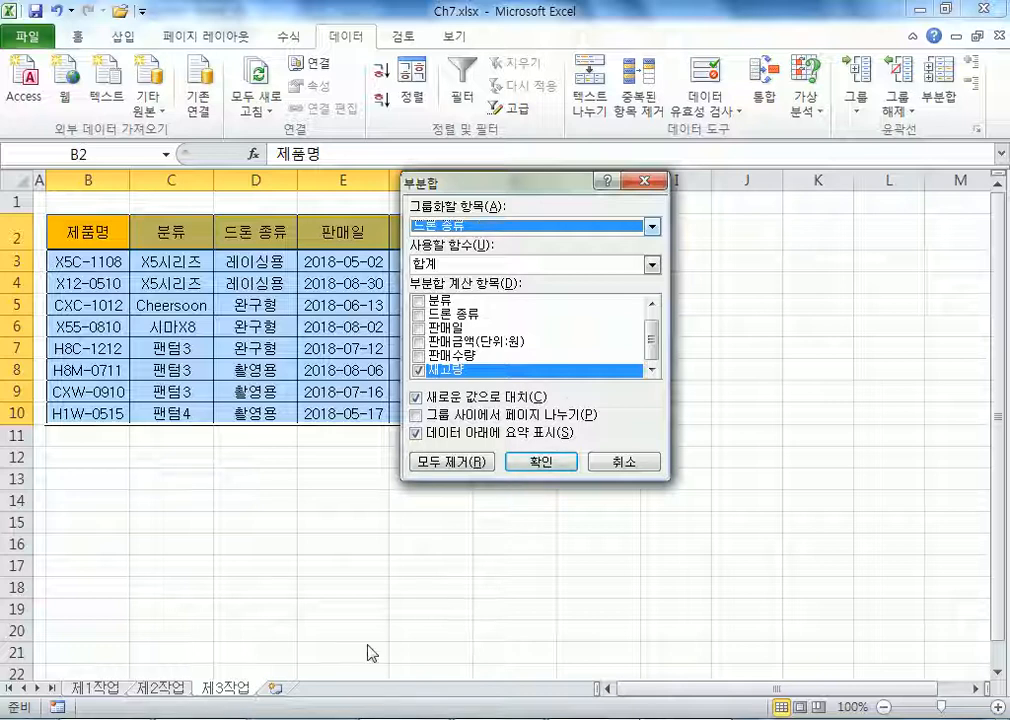
- Switch to Notepad and add "부분합은 부분적인 합계를 계산하는 것이 아니라, 그룹별 계산하는 것이다." directly below the sorting note, without a blank line between
left_click(256, 718)
key("Up")
type("부분합")
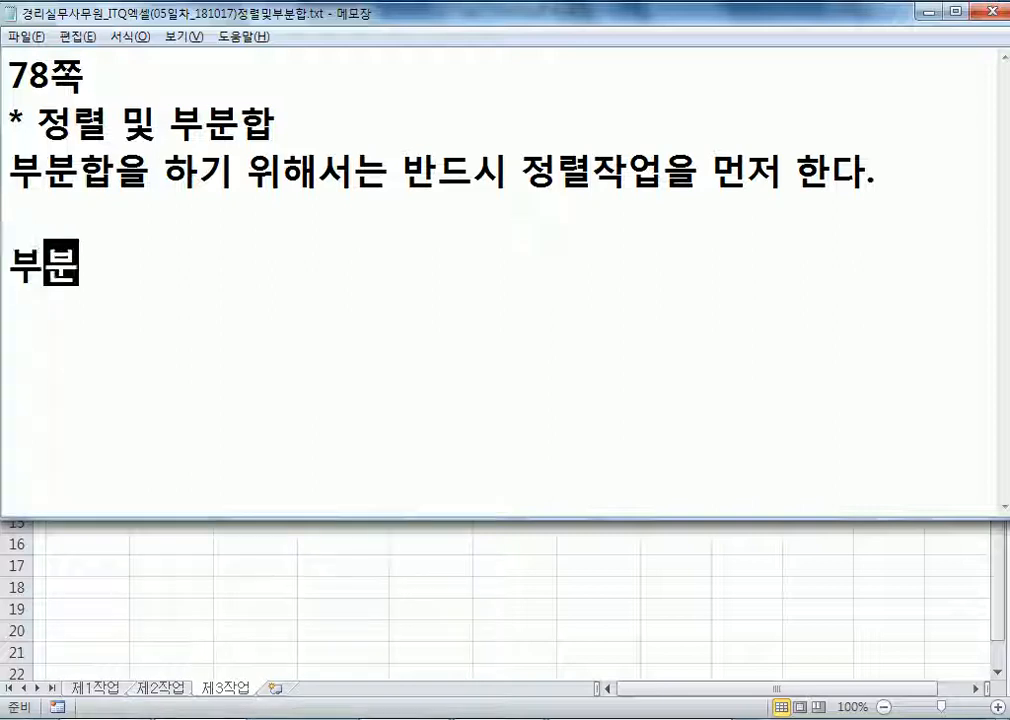
type("은 부")
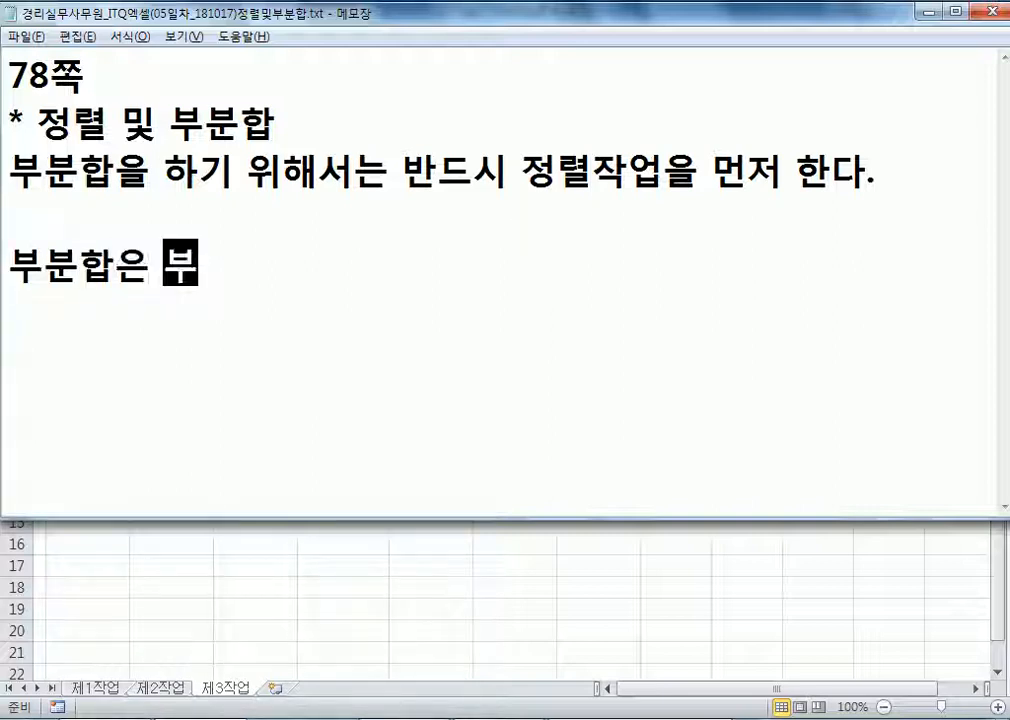
type("분적인 합계를 ㄱ")
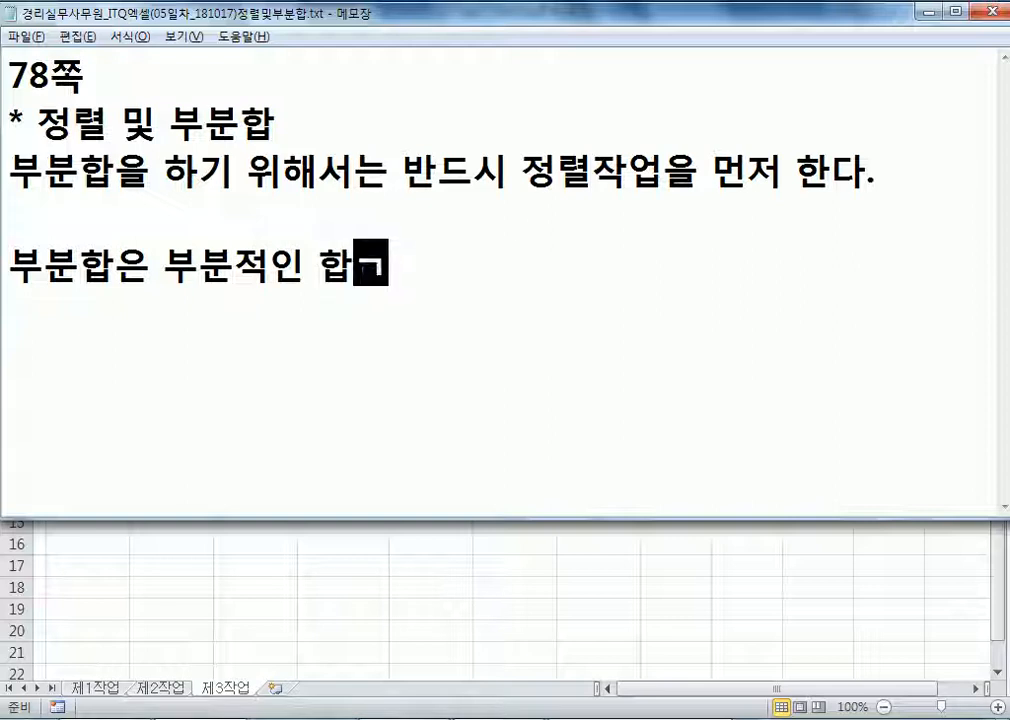
type("계싼")
key("BackSpace")
key("BackSpace")
type("사")
key("BackSpace")
key("BackSpace")
key("BackSpace")
type("산")
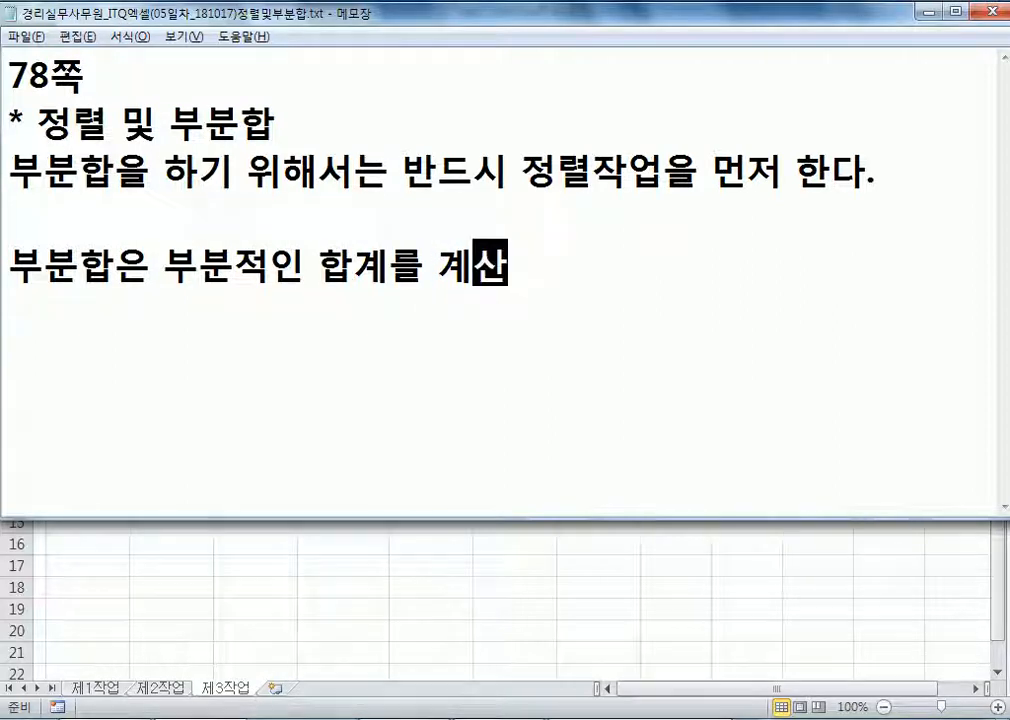
type("하는 것")
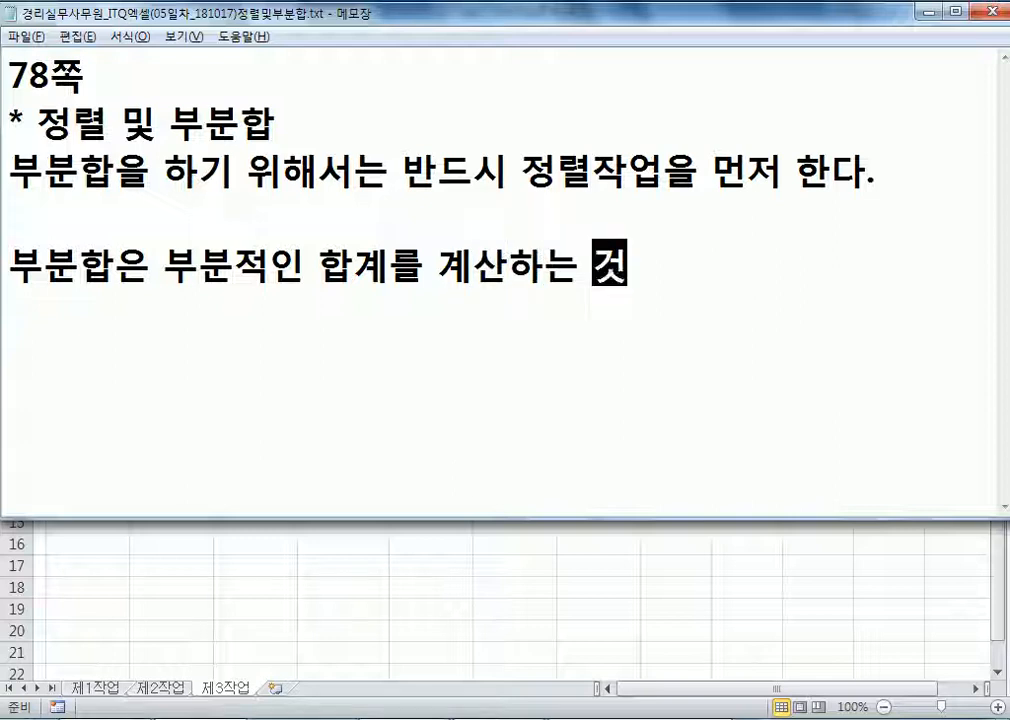
type("이 안니라, ")
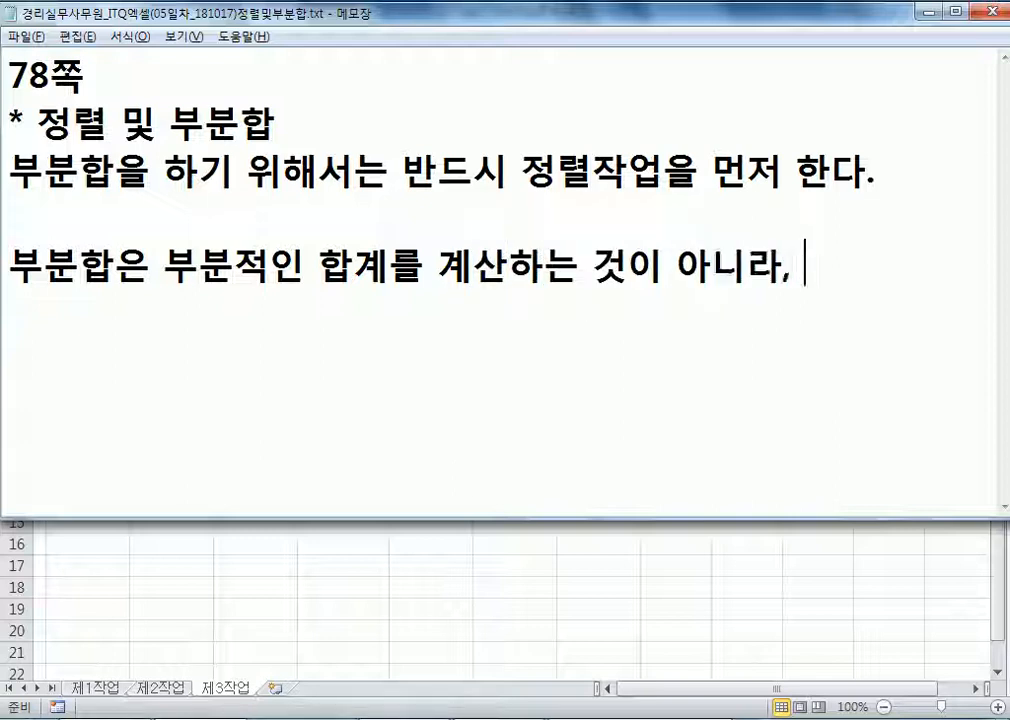
type("그룹별 계")
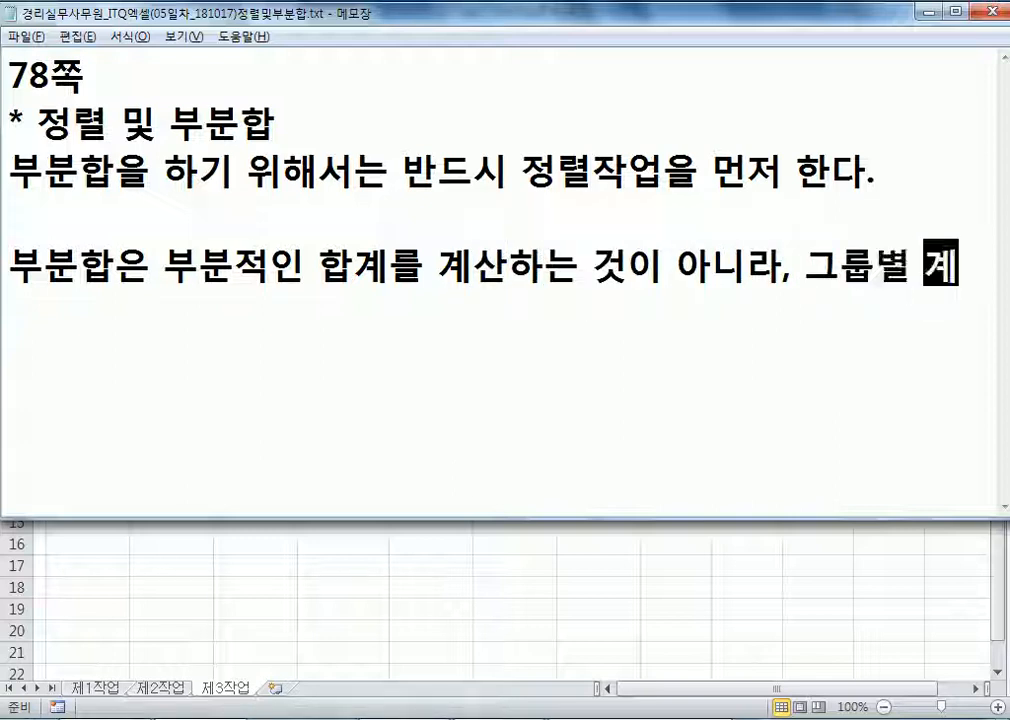
type("산하ㄴ는 것이다.")
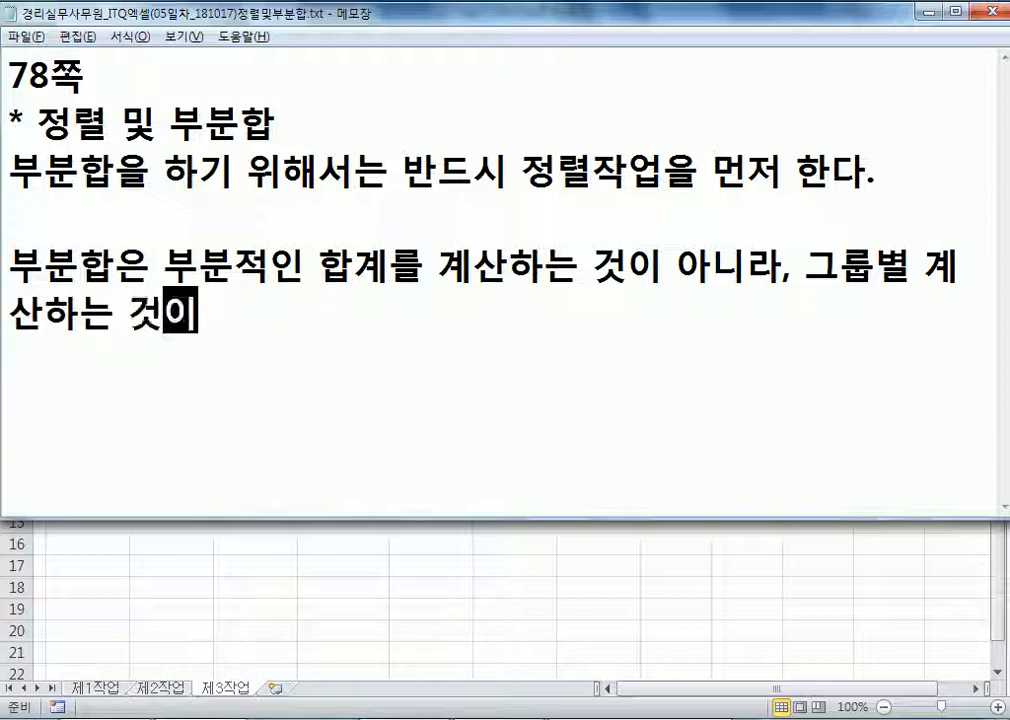
key("Return")
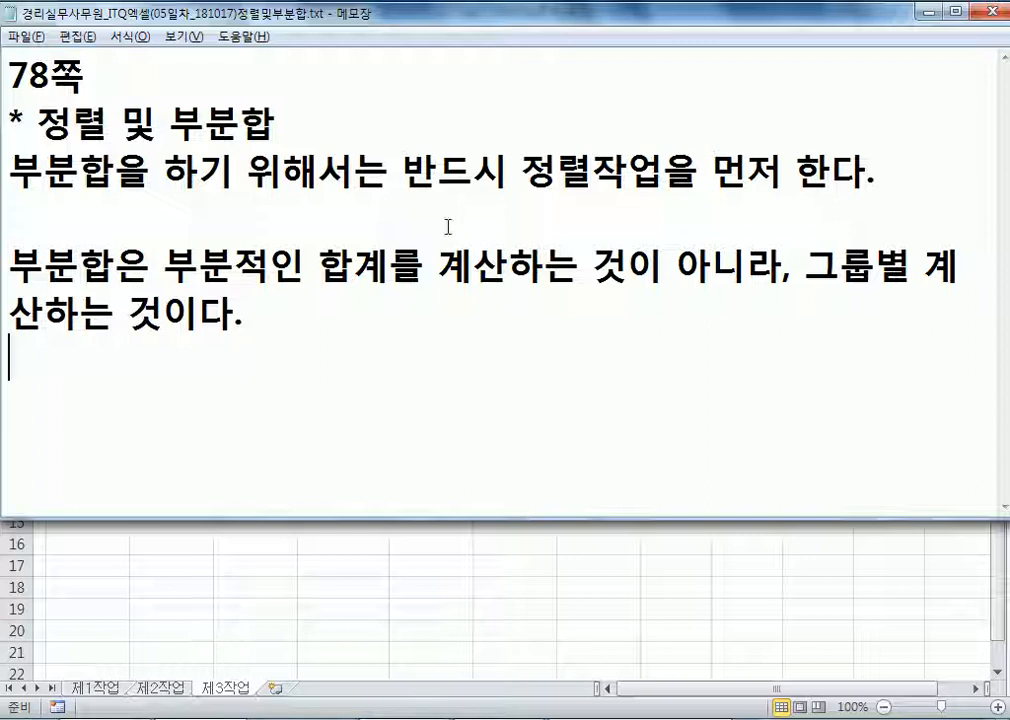
left_click(311, 233)
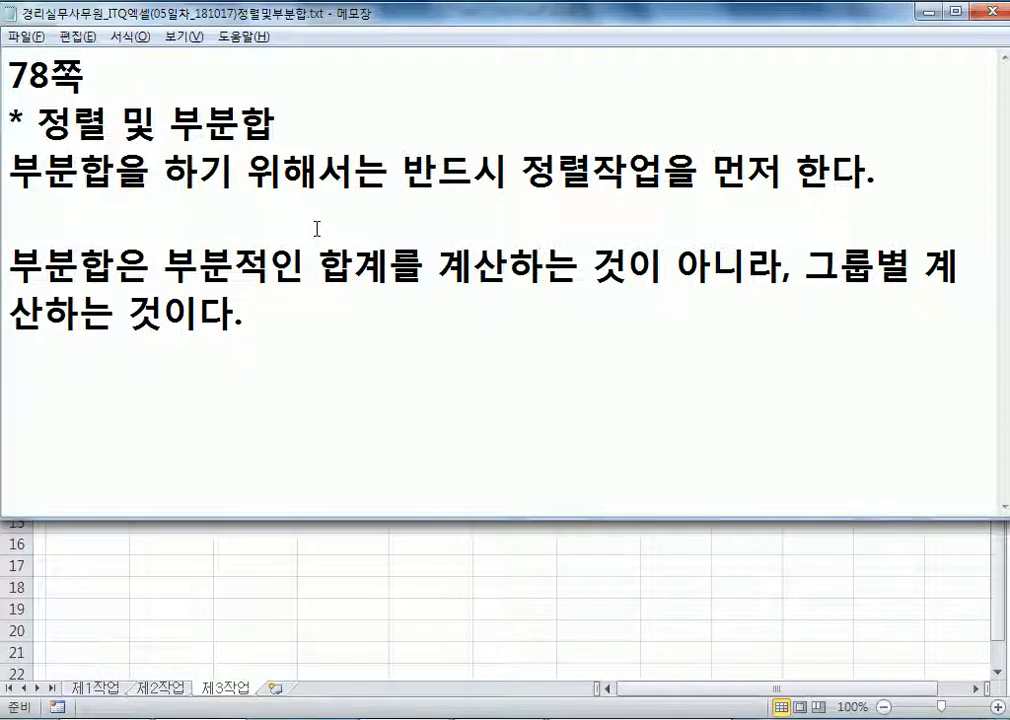
key("Delete")
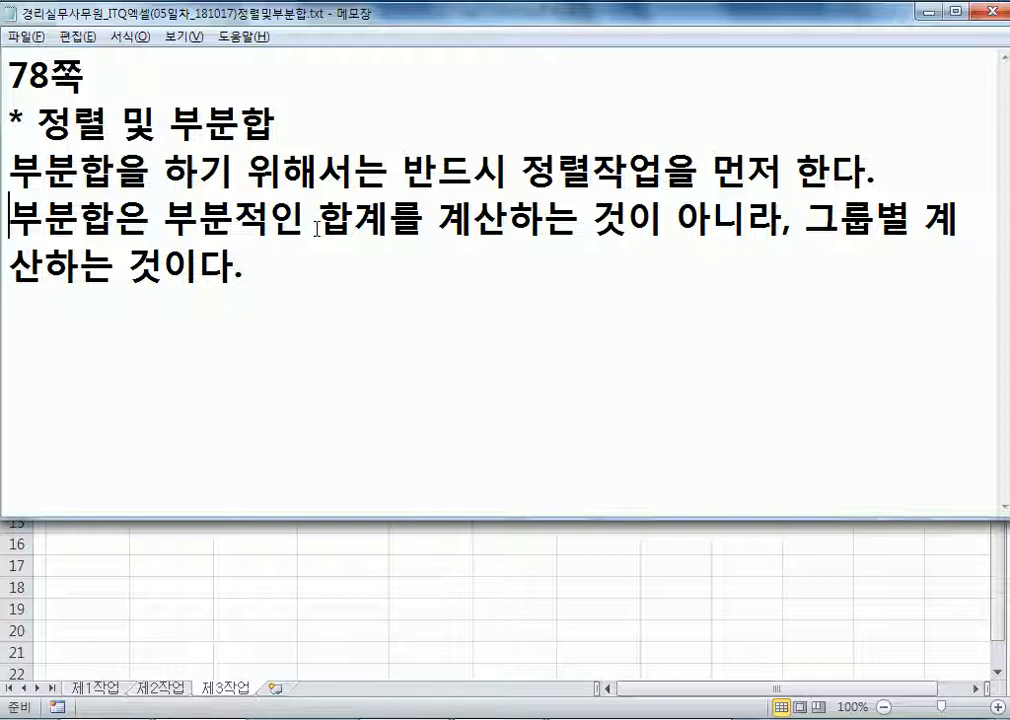
- Switch to the GE08-11A PDF and review which average and count subtotals condition (1) of 제3작업 asks for
left_click(475, 719)
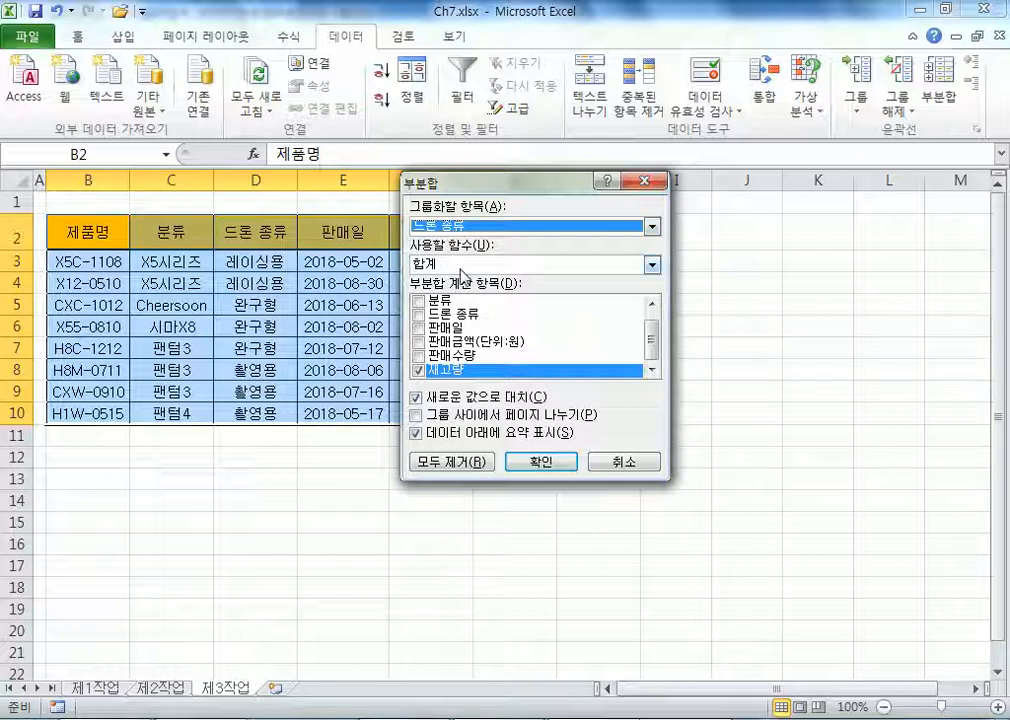
left_click_drag(480, 182, 742, 112)
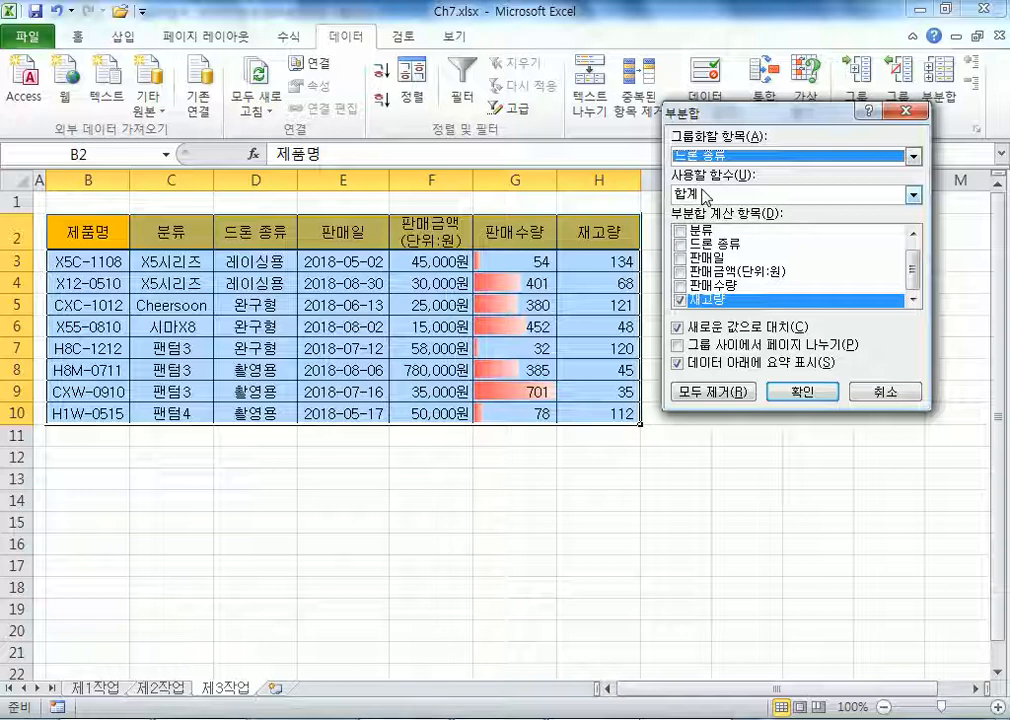
left_click(470, 719)
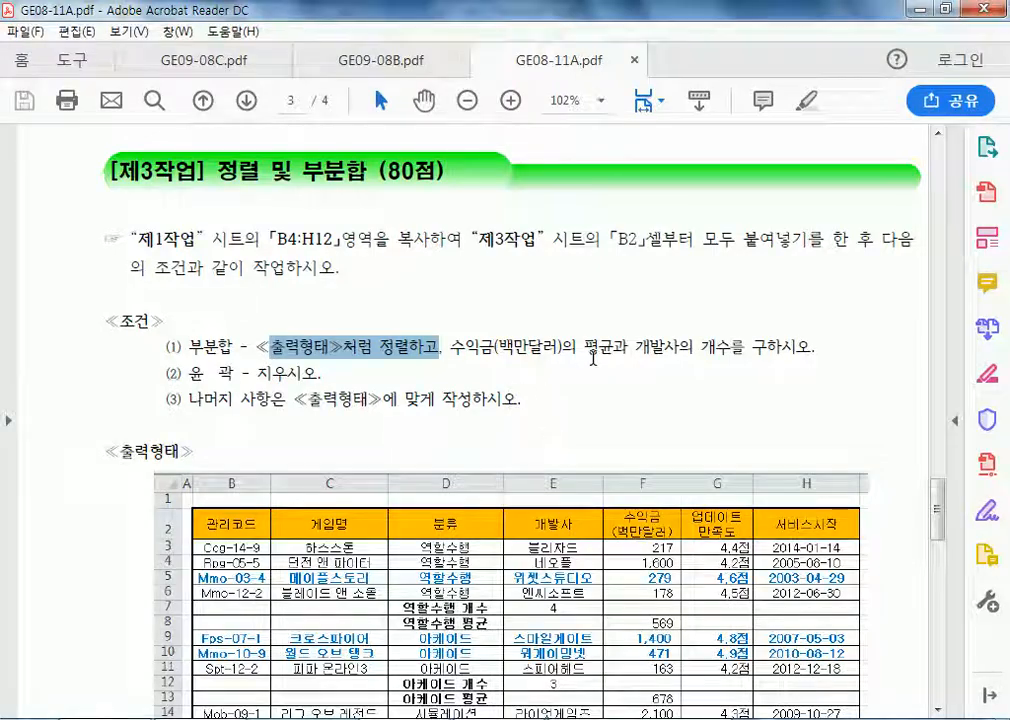
scroll(592, 357, "down", 3)
left_click_drag(462, 205, 736, 211)
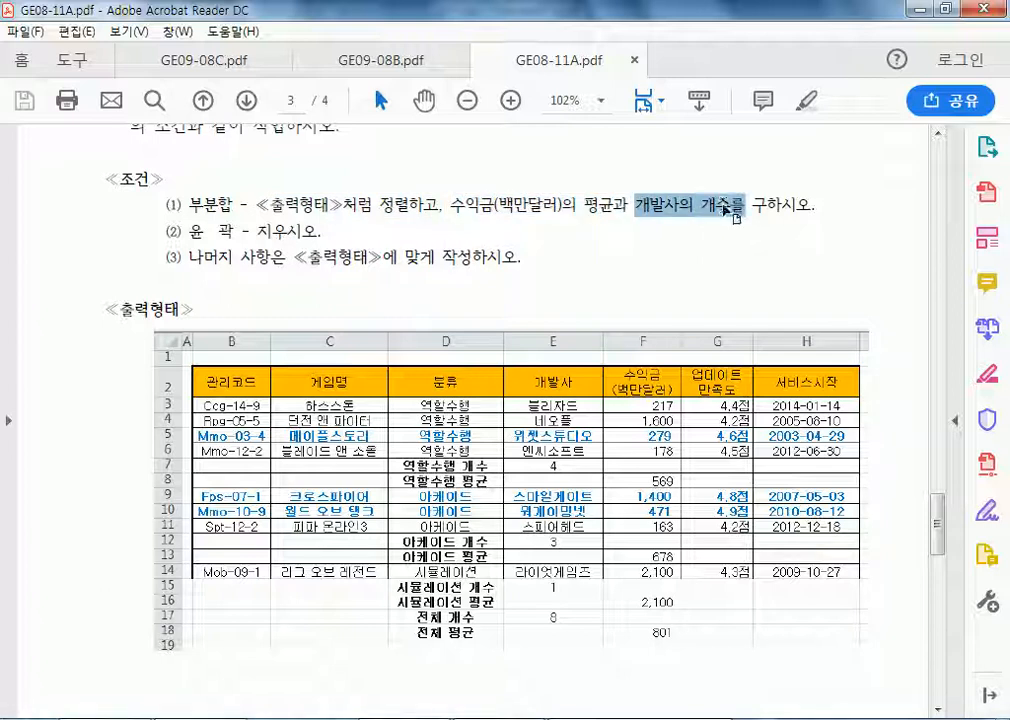
left_click(721, 205)
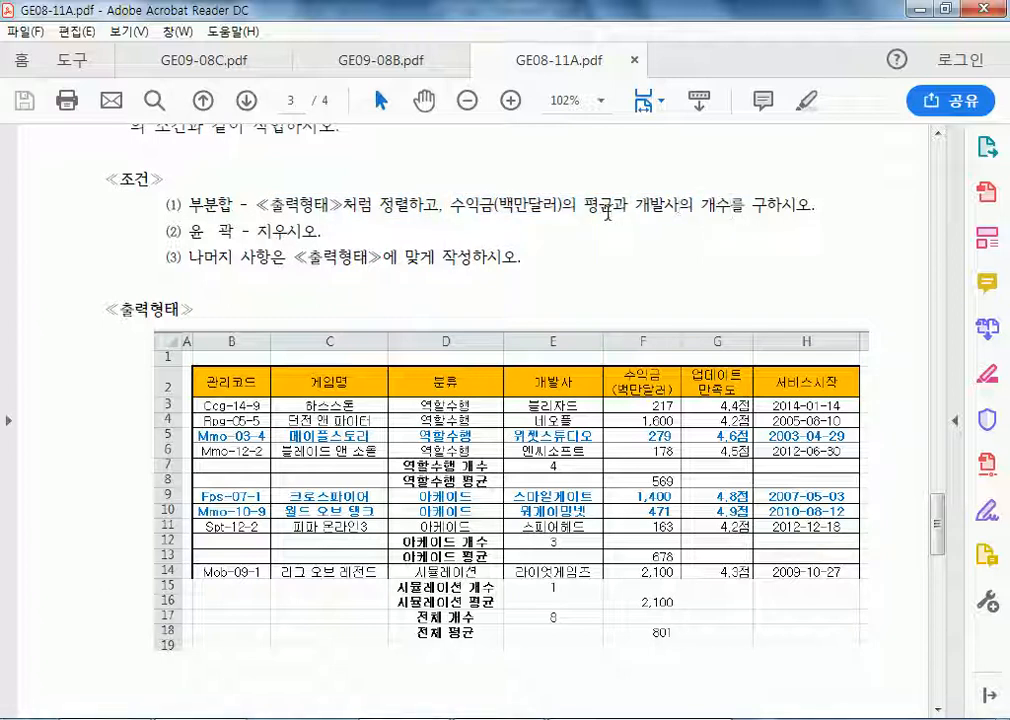
- Switch to Ch7(완성).xlsx and examine which columns the 레이싱용 평균 and 레이싱용 최대값 subtotal rows summarize
left_click(556, 718)
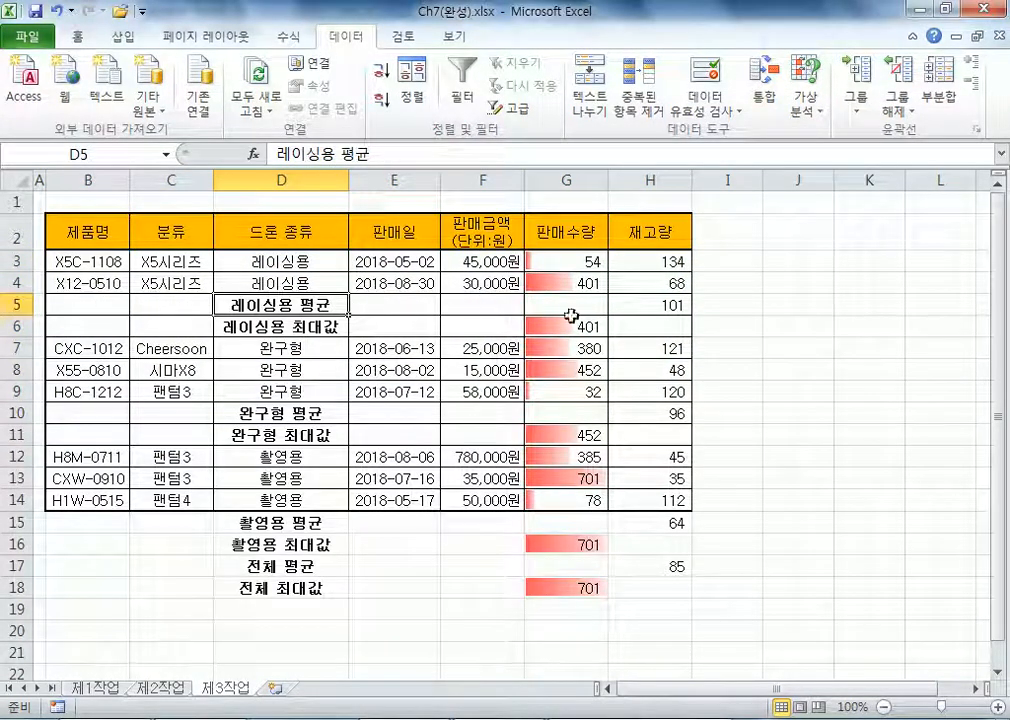
left_click(560, 324)
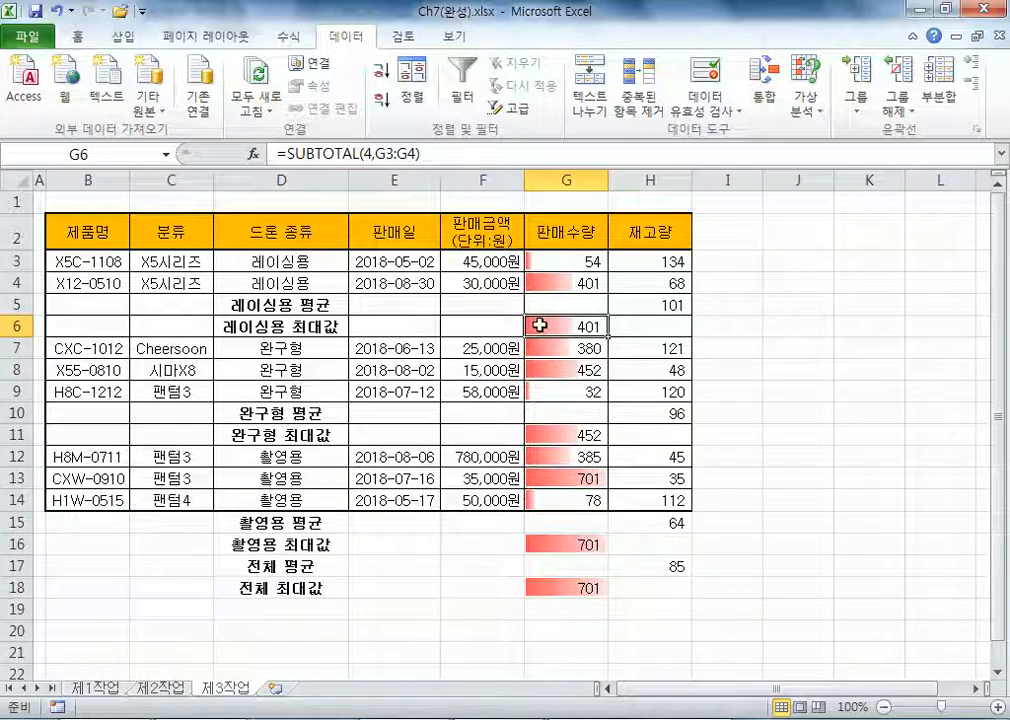
left_click(649, 302)
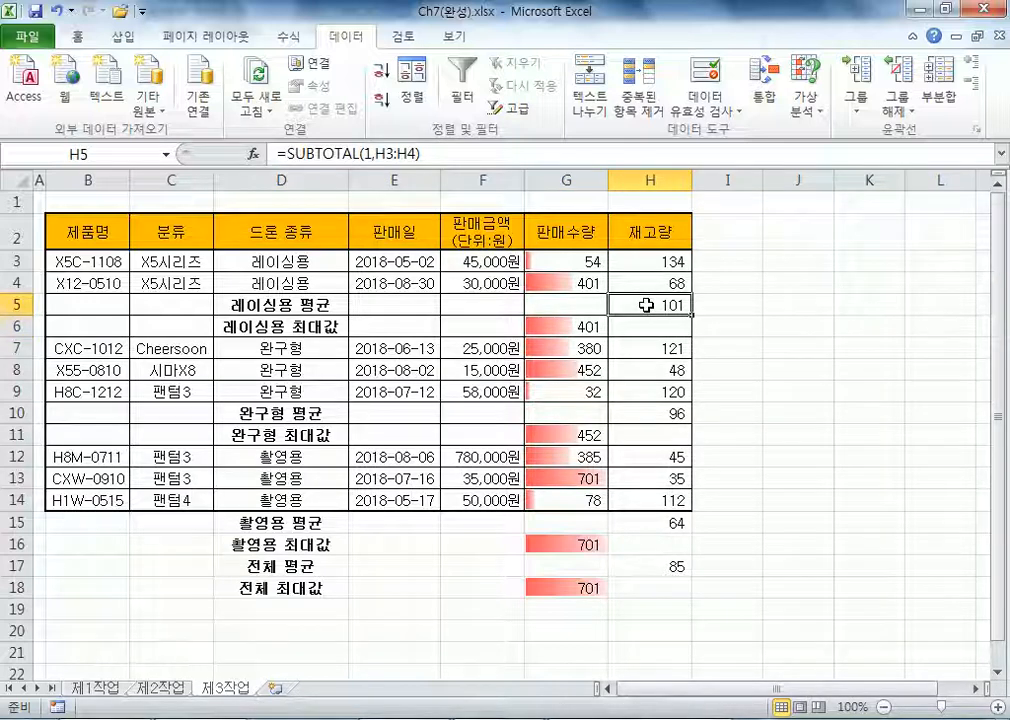
left_click(330, 304)
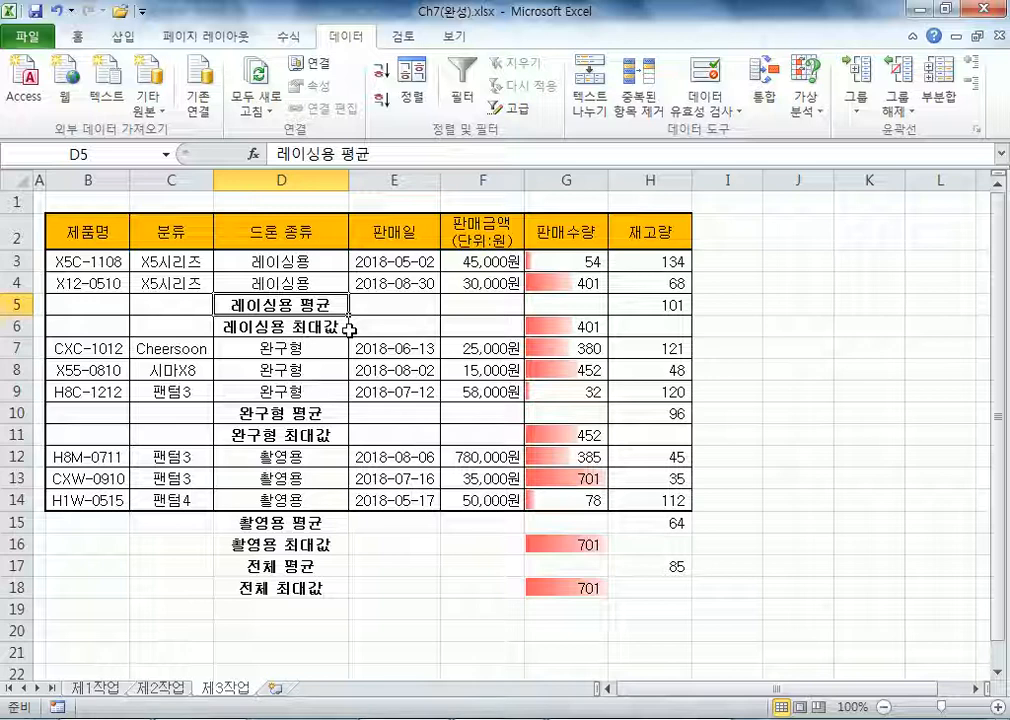
left_click(558, 179)
left_click_drag(572, 321, 320, 322)
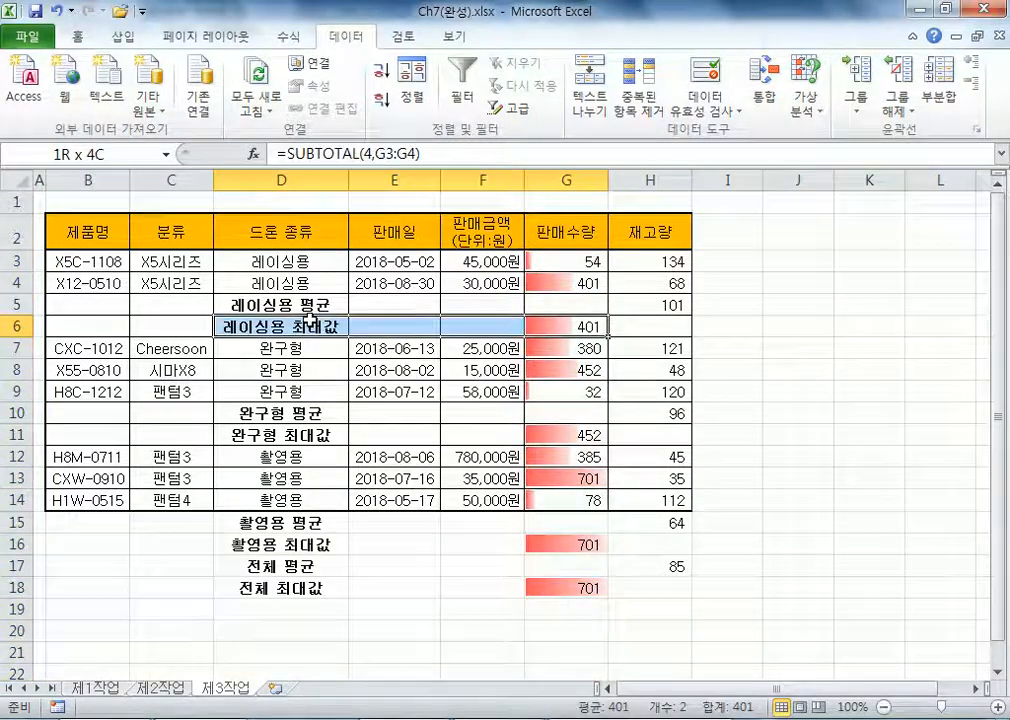
left_click(650, 179)
left_click_drag(652, 304, 315, 311)
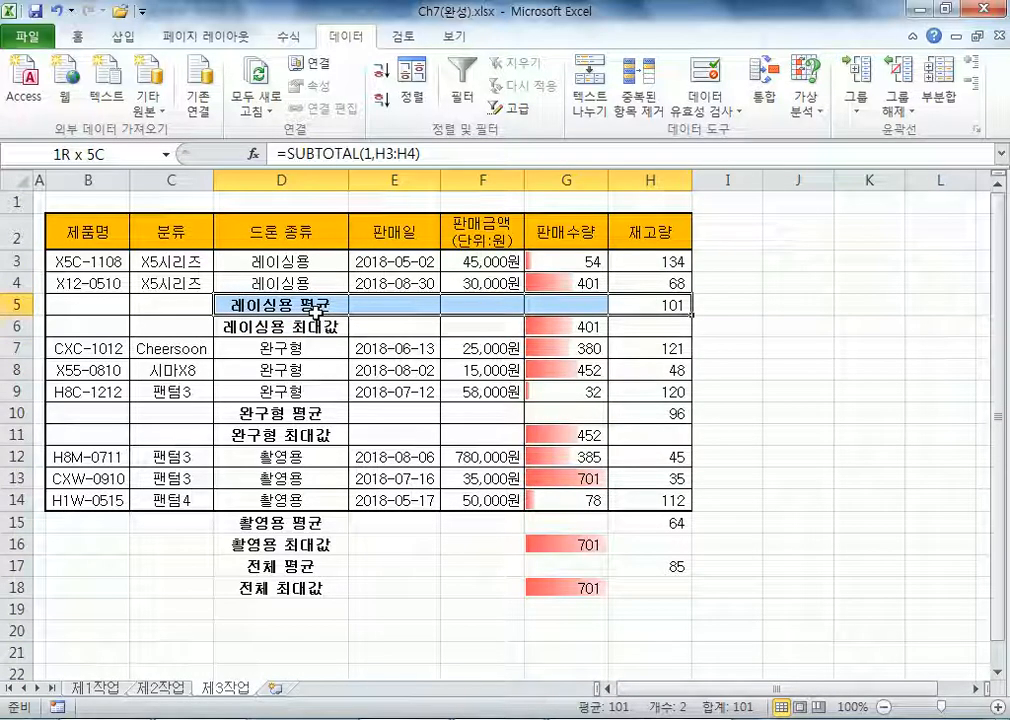
left_click(315, 311)
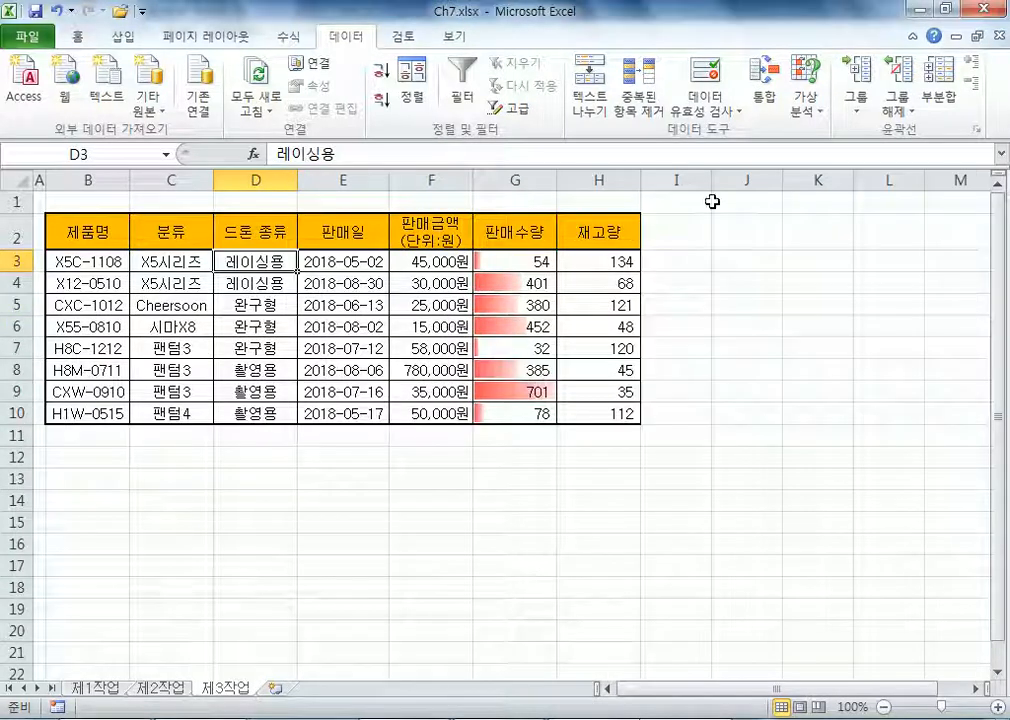
- Return to Ch7.xlsx and subtotal the table by 드론 종류 with the 최대값 of 판매수량 only
left_click(940, 80)
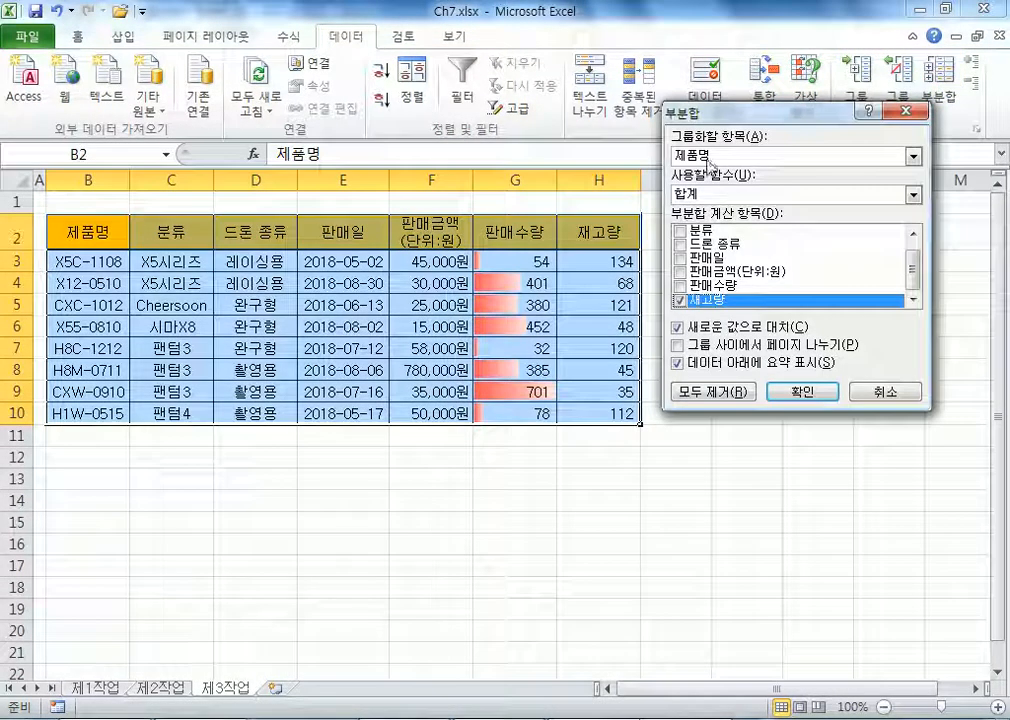
left_click(706, 157)
left_click(708, 196)
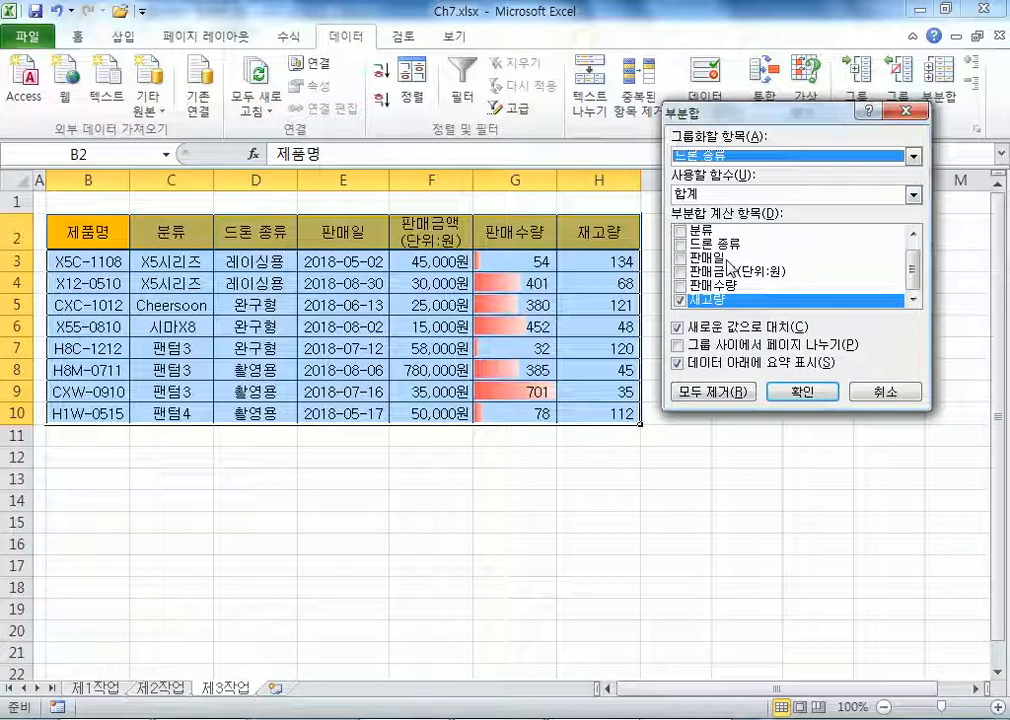
left_click(680, 300)
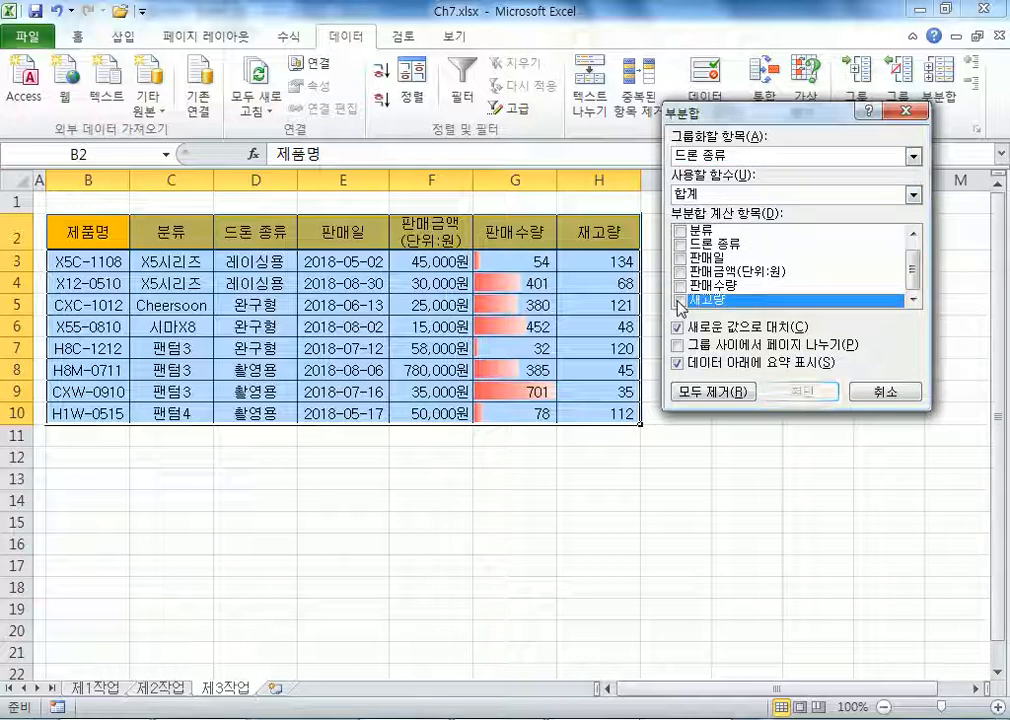
left_click(680, 286)
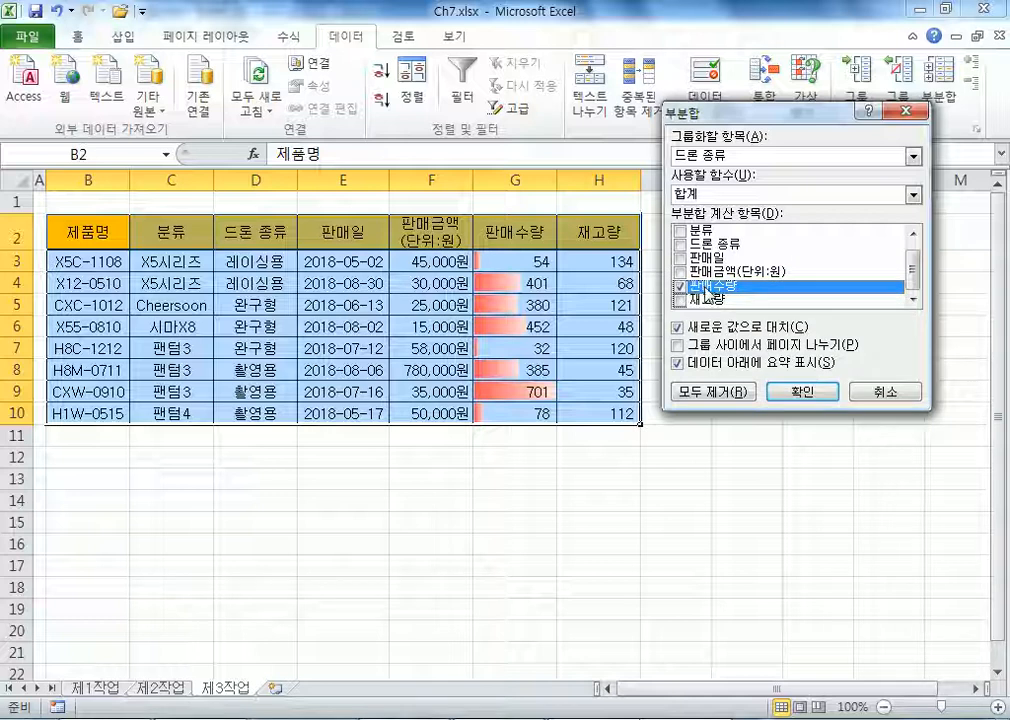
left_click(712, 195)
left_click(712, 246)
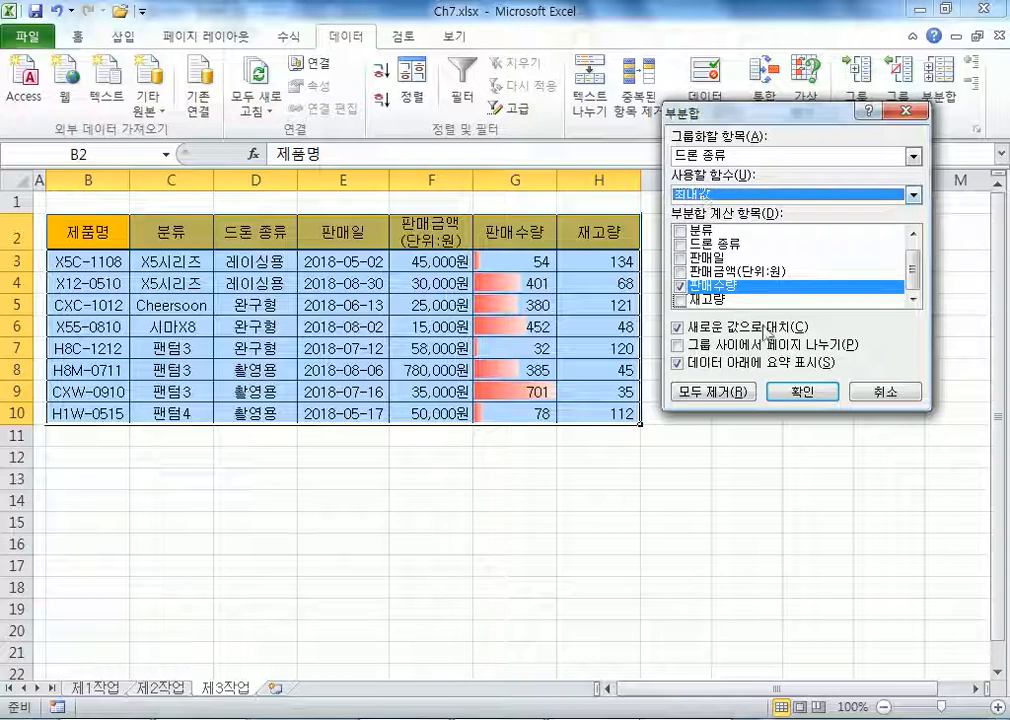
left_click(797, 394)
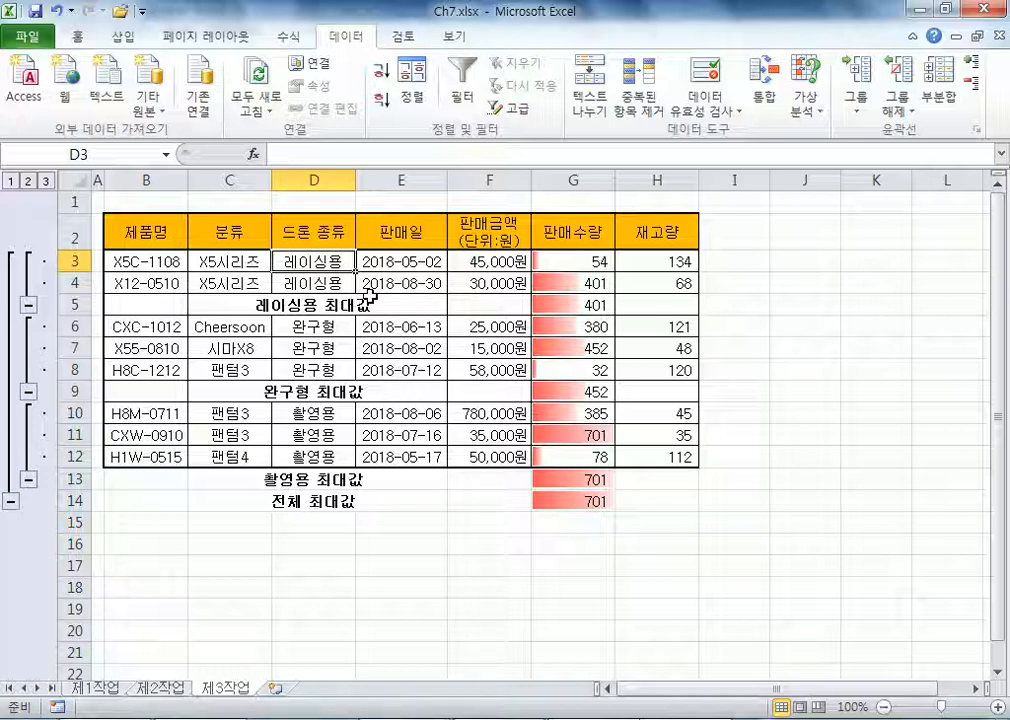
- Rerun the subtotal by 드론 종류 with the 평균 of 재고량 only, replacing the existing subtotals
left_click(650, 172)
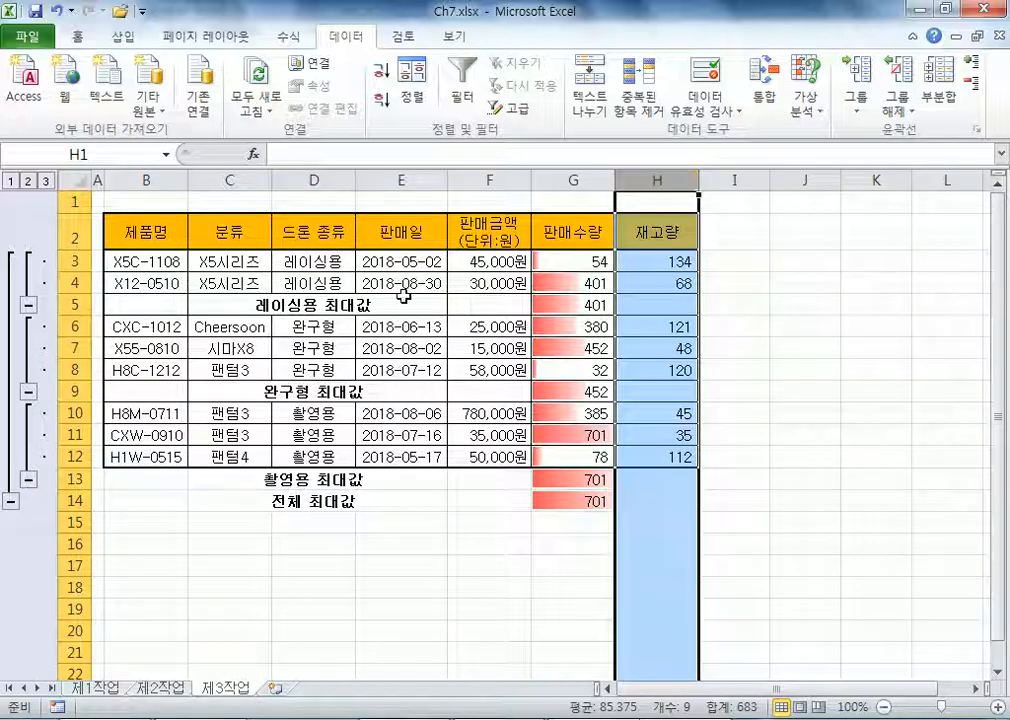
left_click(398, 296)
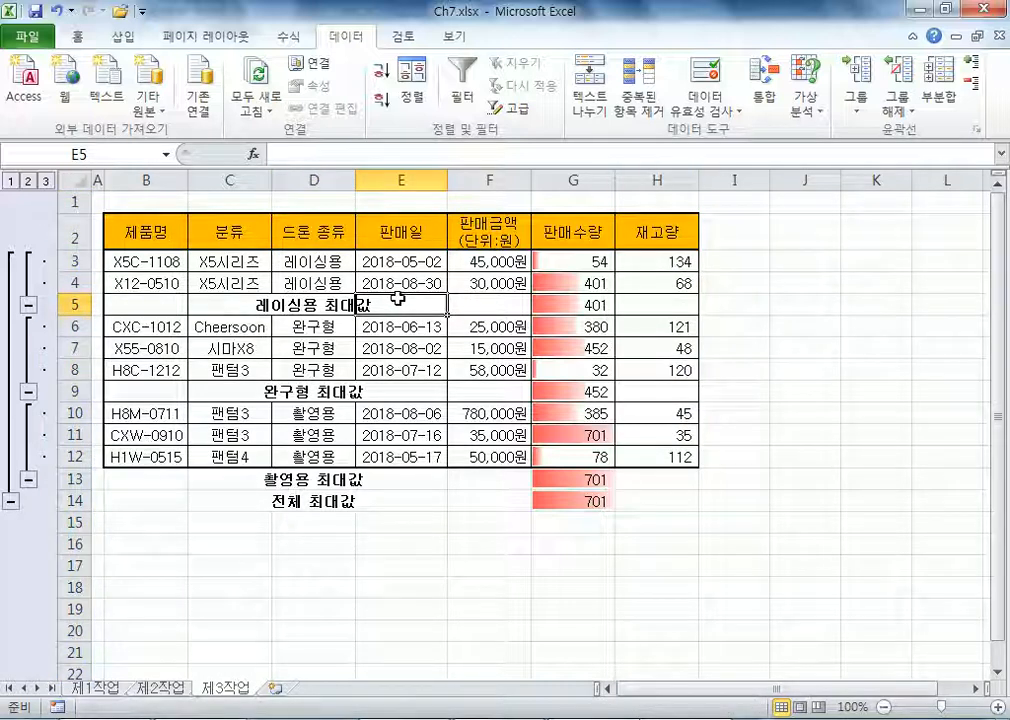
left_click(940, 97)
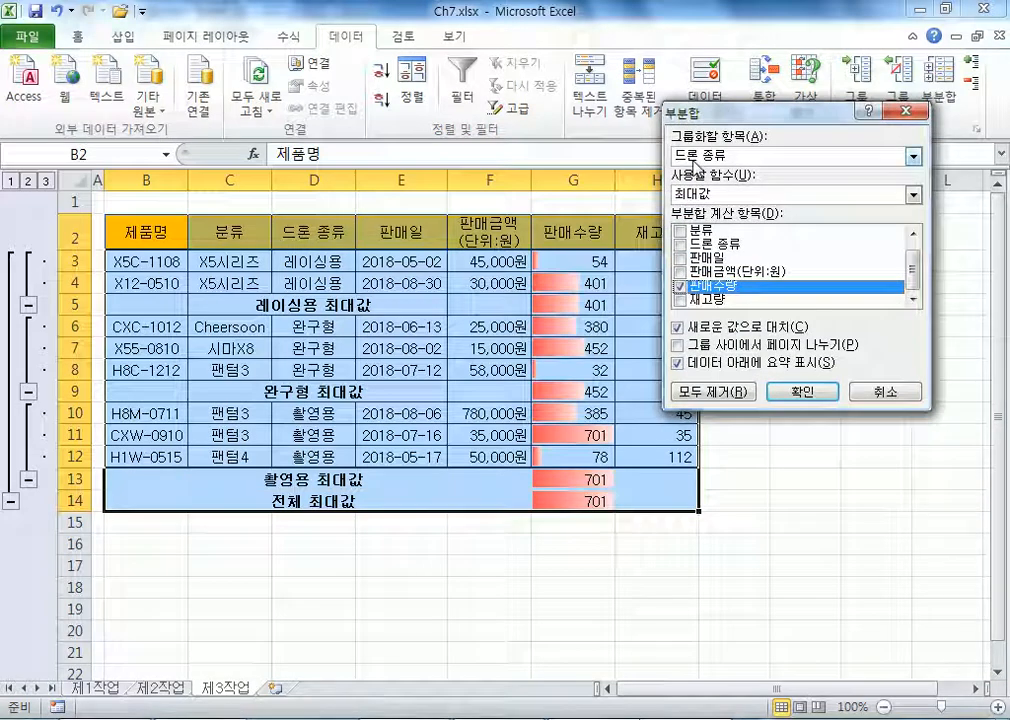
left_click(680, 287)
left_click(680, 299)
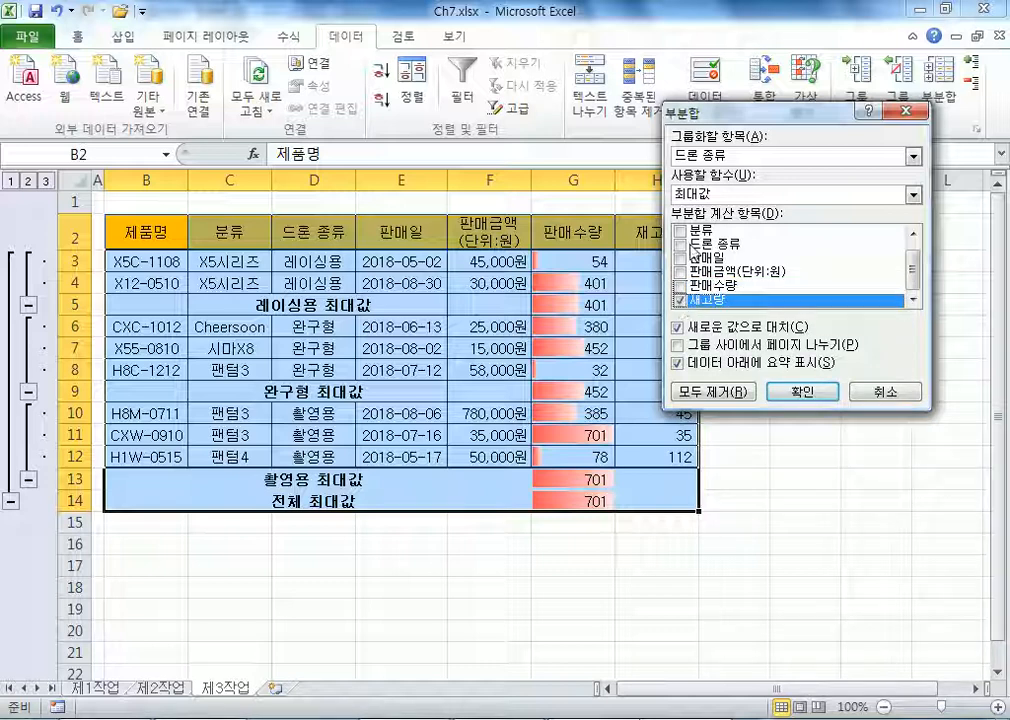
left_click(707, 196)
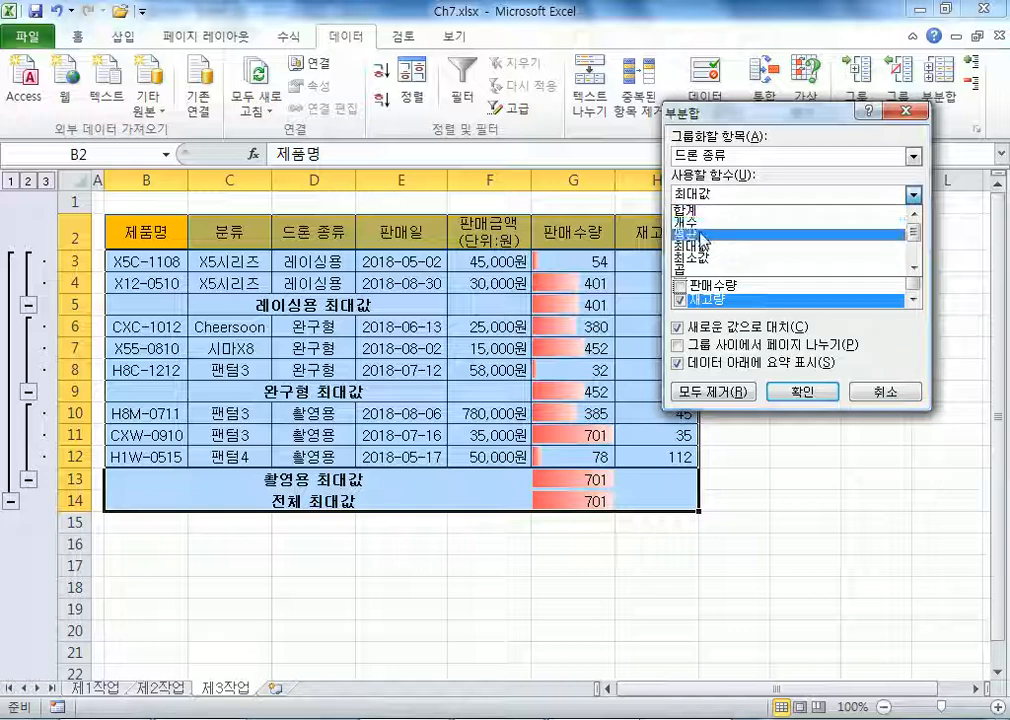
left_click(705, 232)
left_click_drag(745, 112, 802, 55)
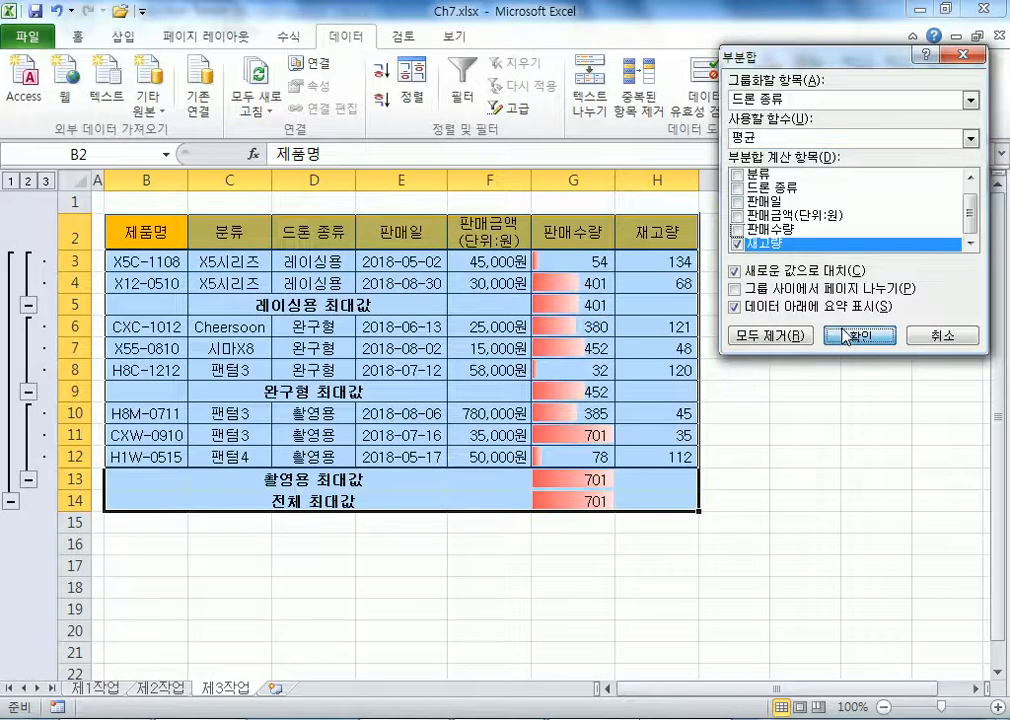
left_click(848, 336)
left_click(372, 300)
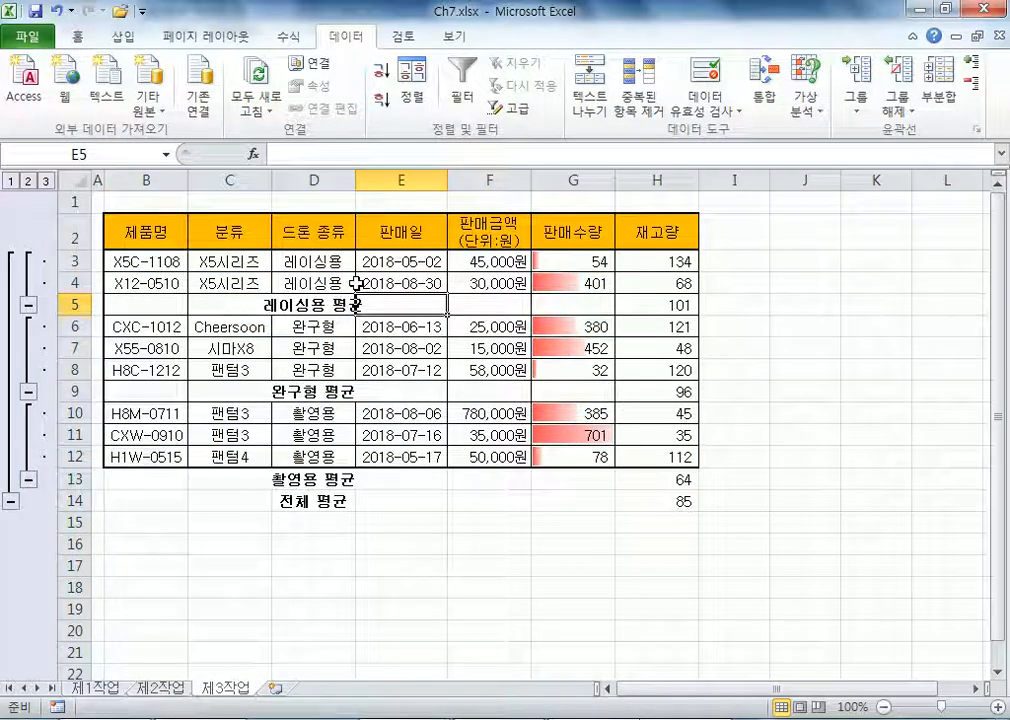
- Replace the average subtotals with the 최대값 of 판매수량 for each 드론 종류
left_click(938, 100)
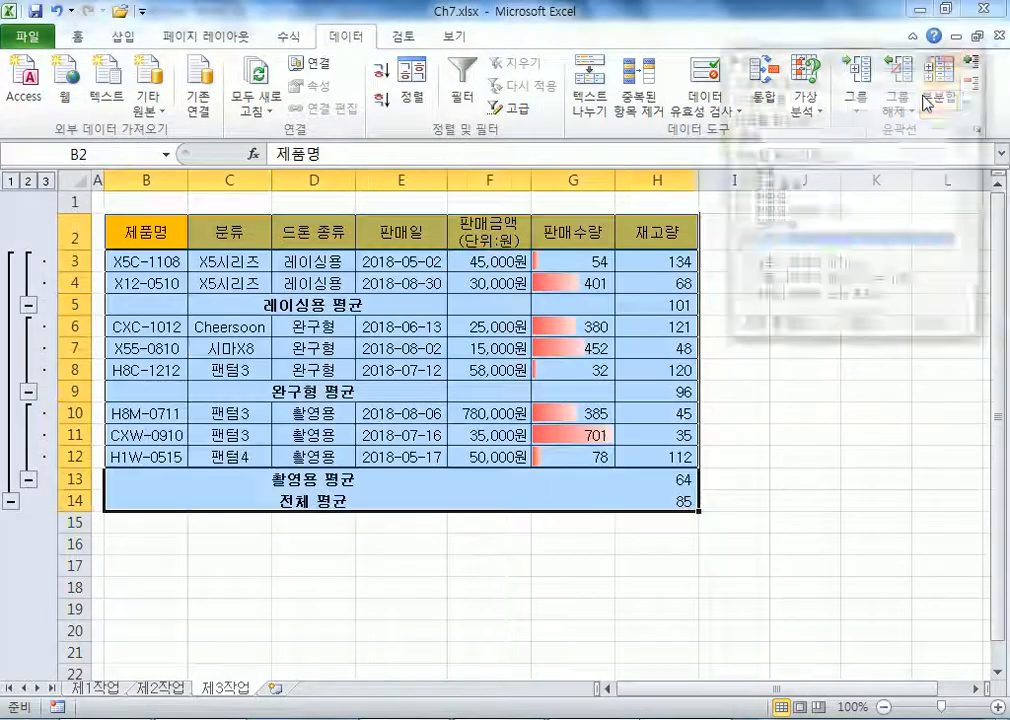
left_click(737, 243)
left_click(737, 229)
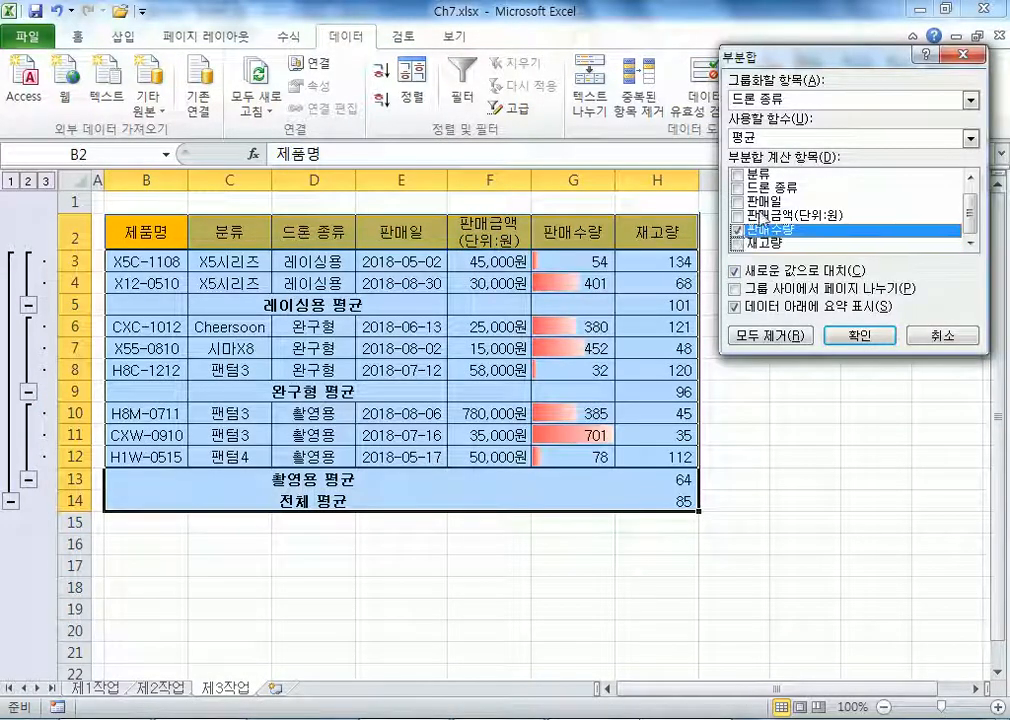
left_click(775, 142)
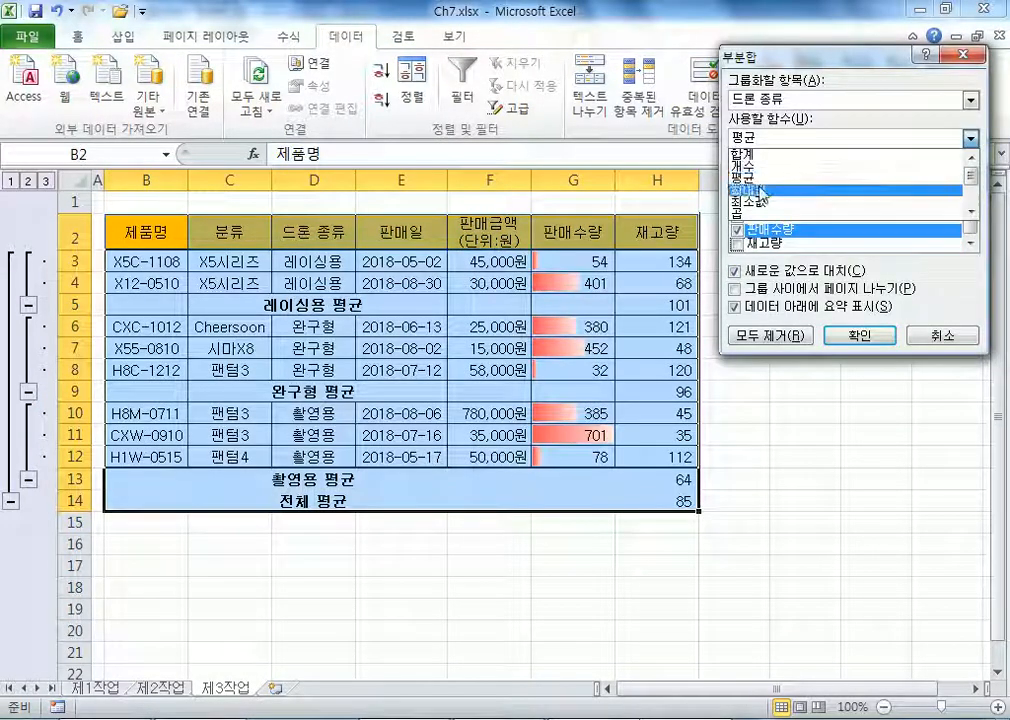
left_click(772, 193)
left_click(858, 335)
left_click(420, 304)
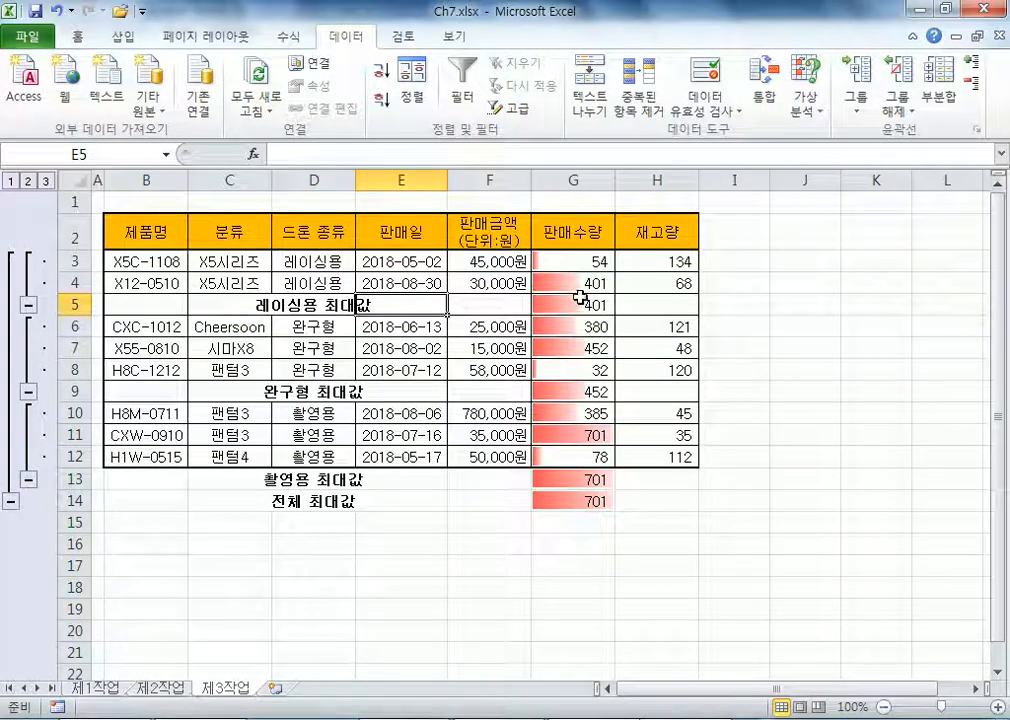
- Add a nested subtotal by 드론 종류 with the 평균 of 재고량 only, keeping the existing 최대값 subtotals
left_click(938, 102)
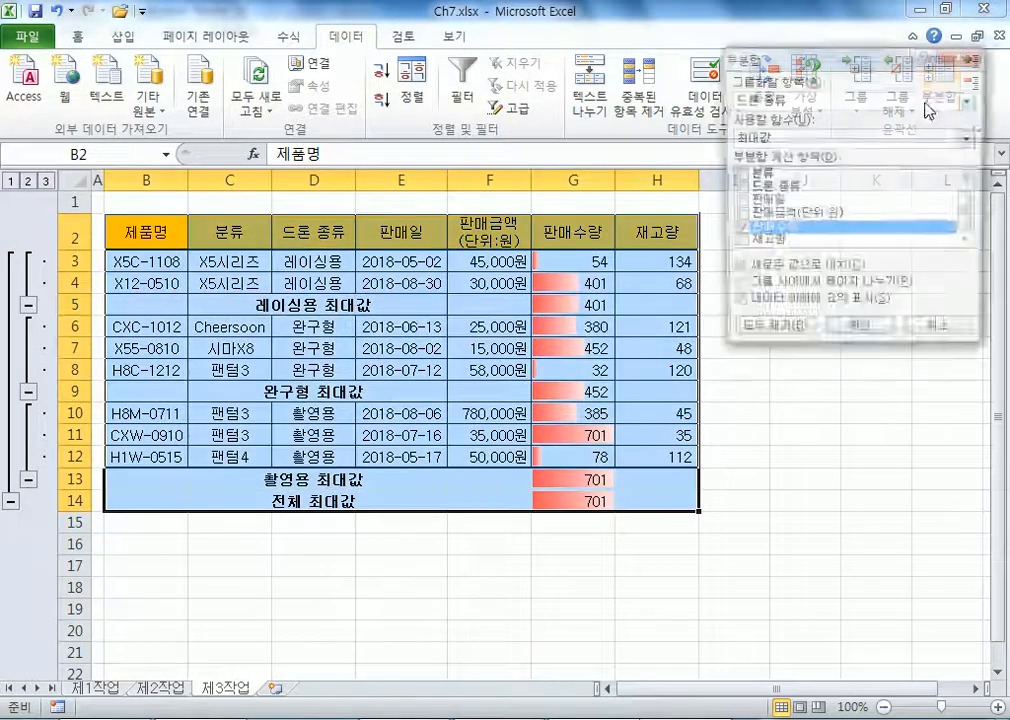
left_click(739, 231)
left_click(739, 243)
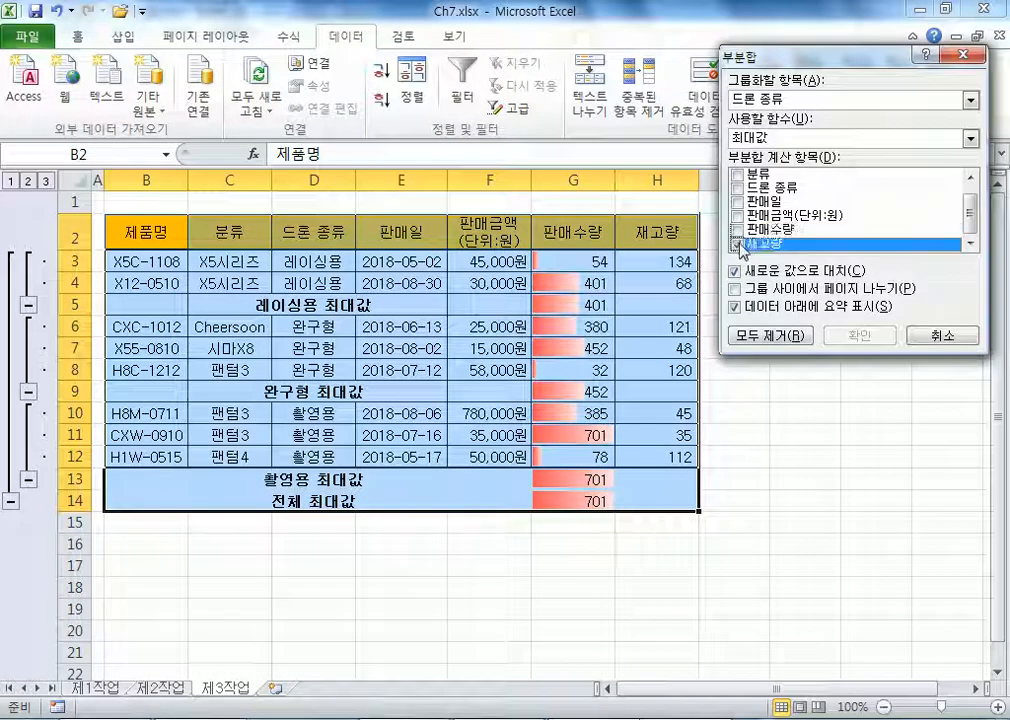
left_click(760, 139)
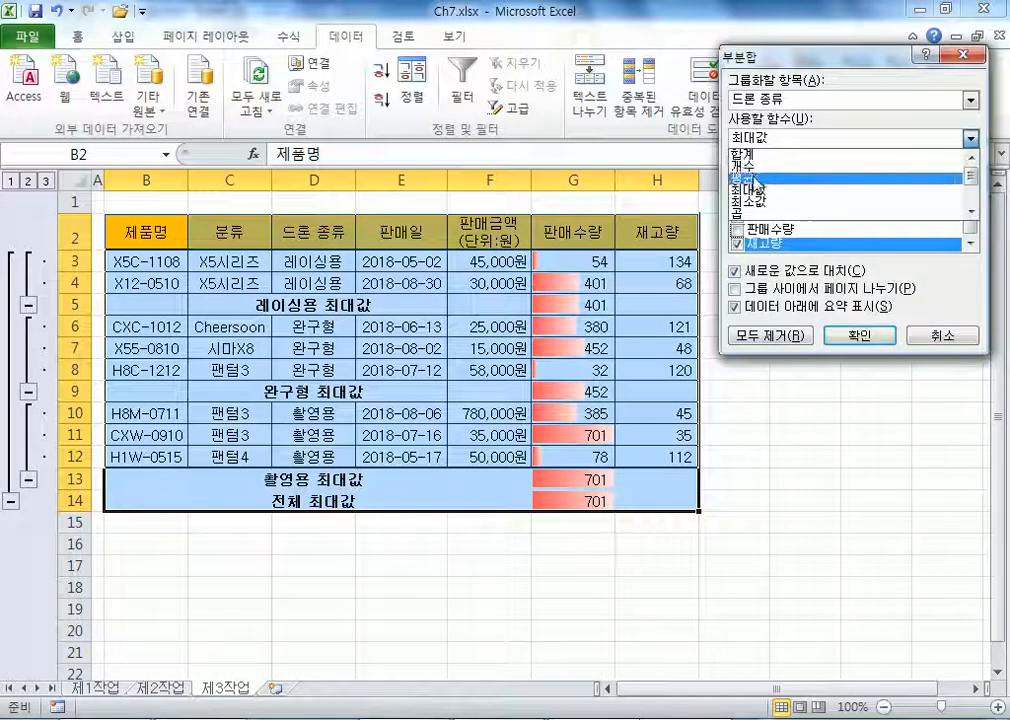
left_click(751, 179)
left_click_drag(784, 62, 567, 84)
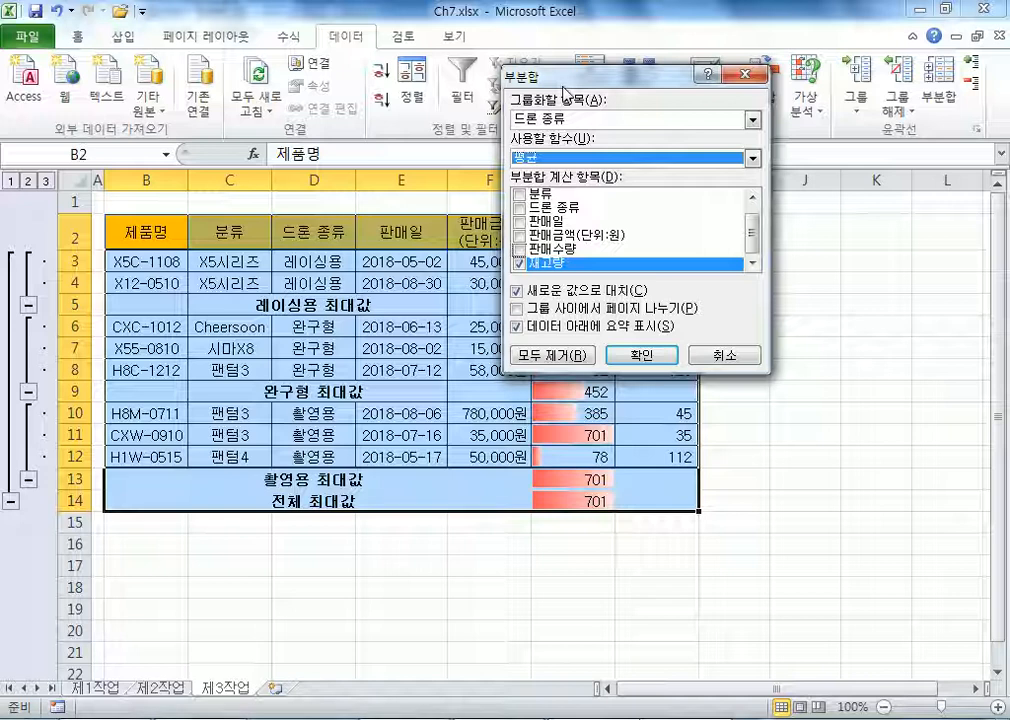
left_click(517, 290)
left_click_drag(530, 74, 690, 59)
left_click(727, 276)
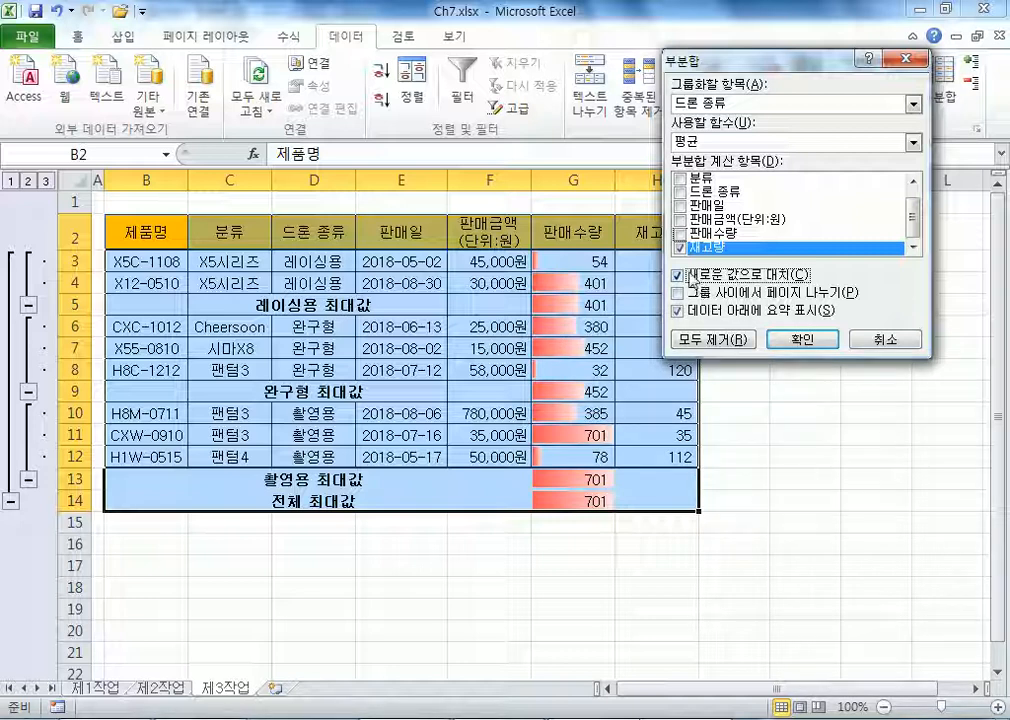
left_click(679, 275)
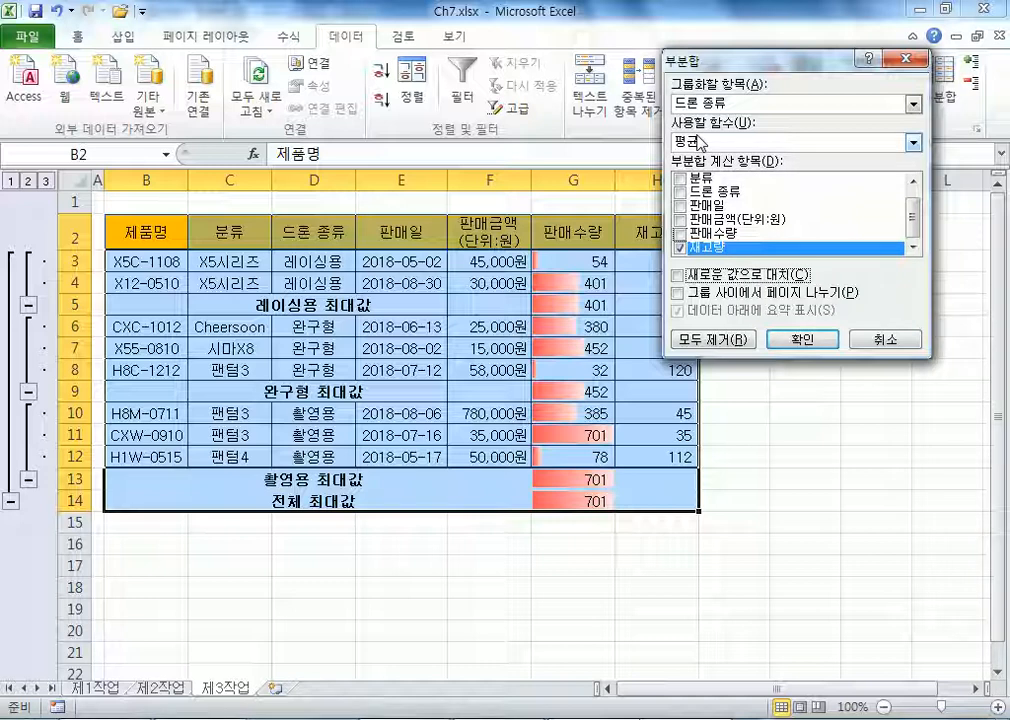
left_click(802, 339)
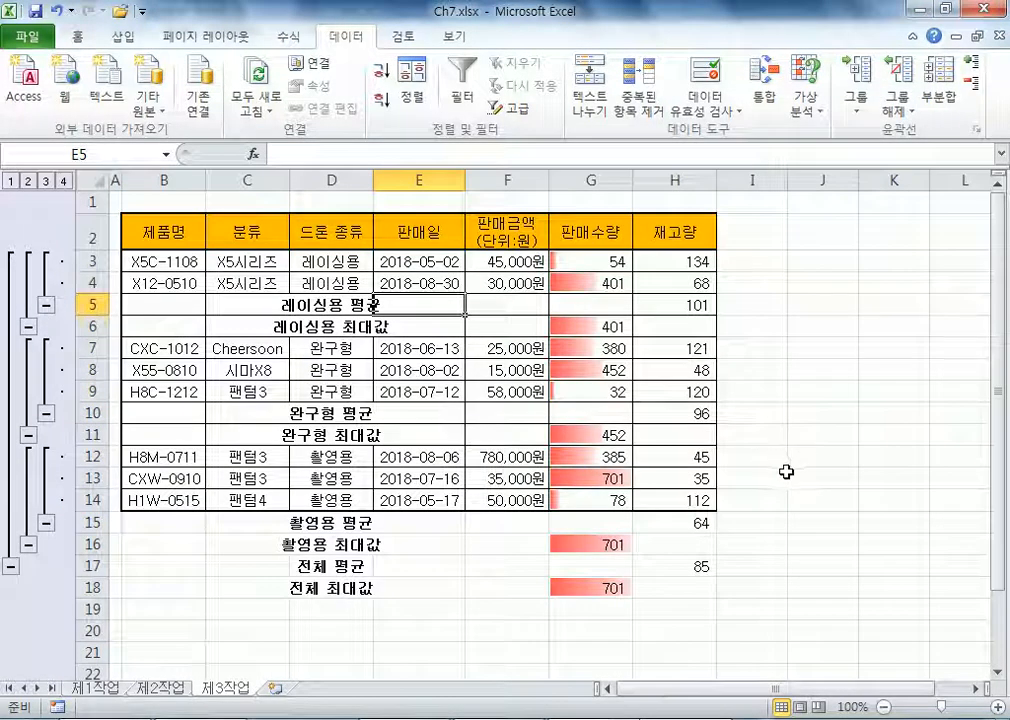
left_click(783, 471)
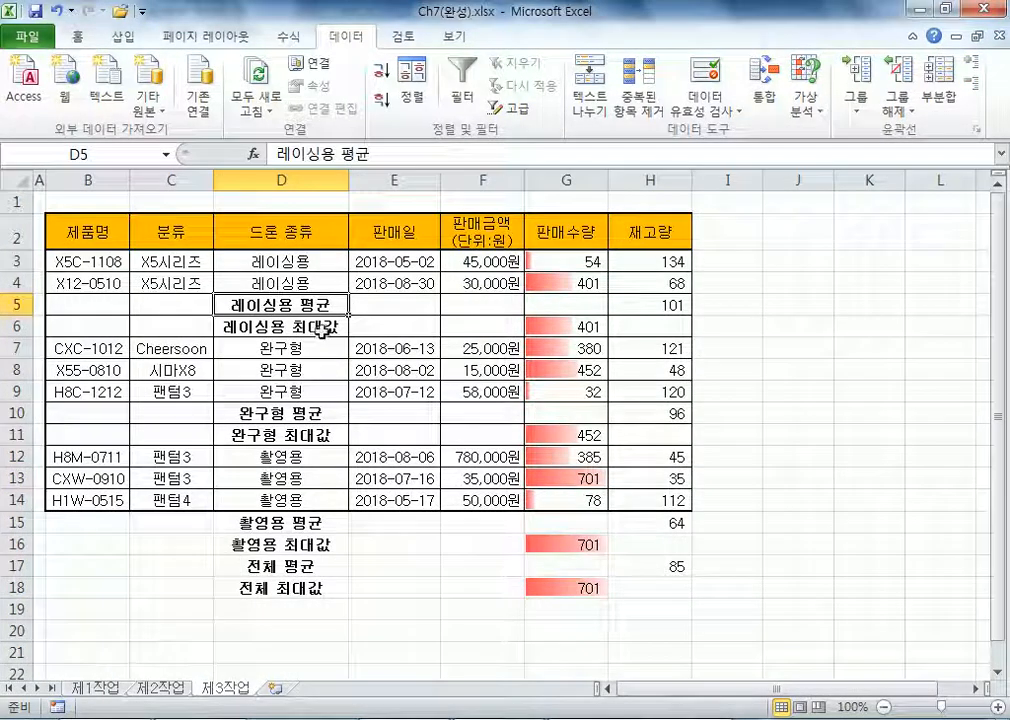
- Compare the 레이싱용 평균 and 레이싱용 최대값 rows in Ch7(완성).xlsx with those in Ch7.xlsx
left_click_drag(570, 330, 338, 328)
left_click_drag(649, 298, 298, 305)
key("alt+Tab")
left_click_drag(612, 333, 365, 327)
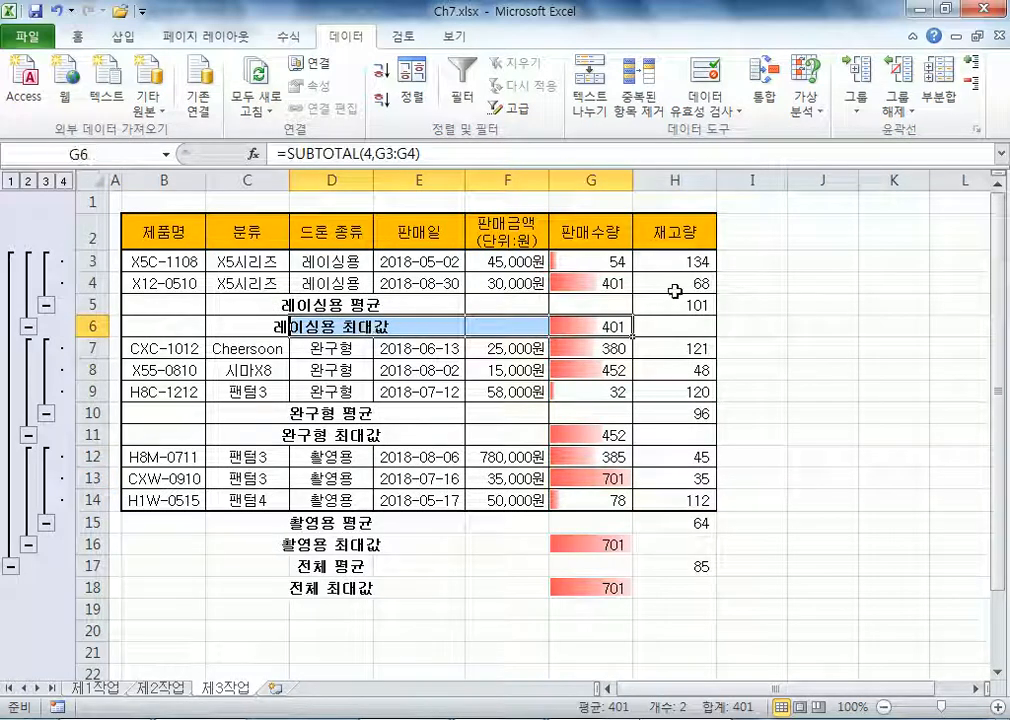
left_click_drag(680, 300, 371, 305)
left_click(500, 327)
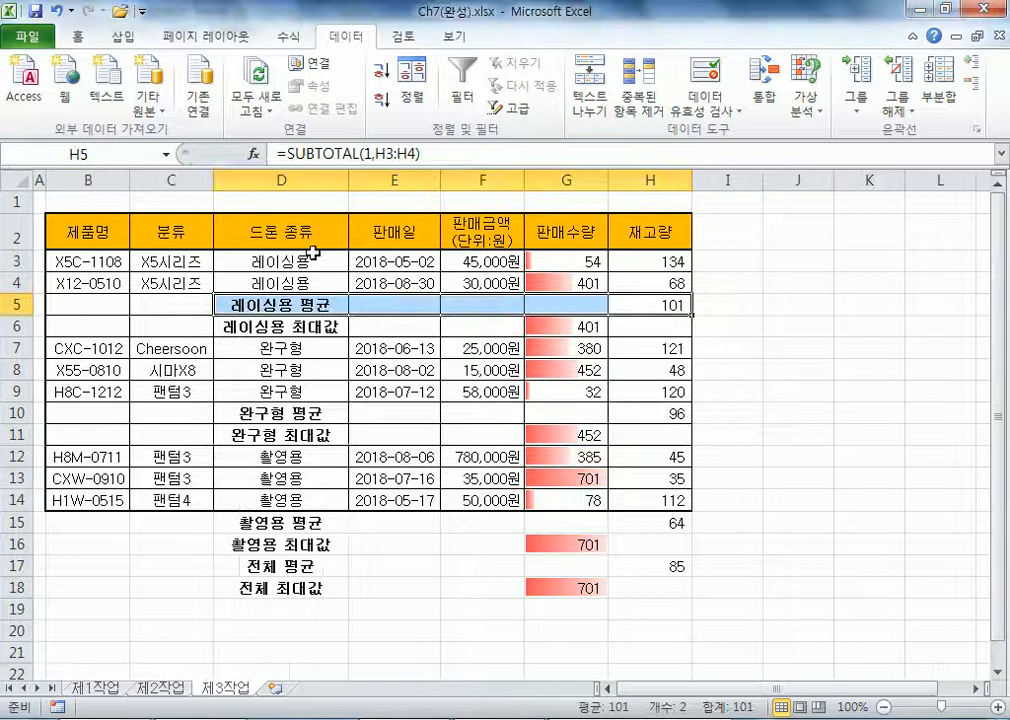
left_click(290, 261)
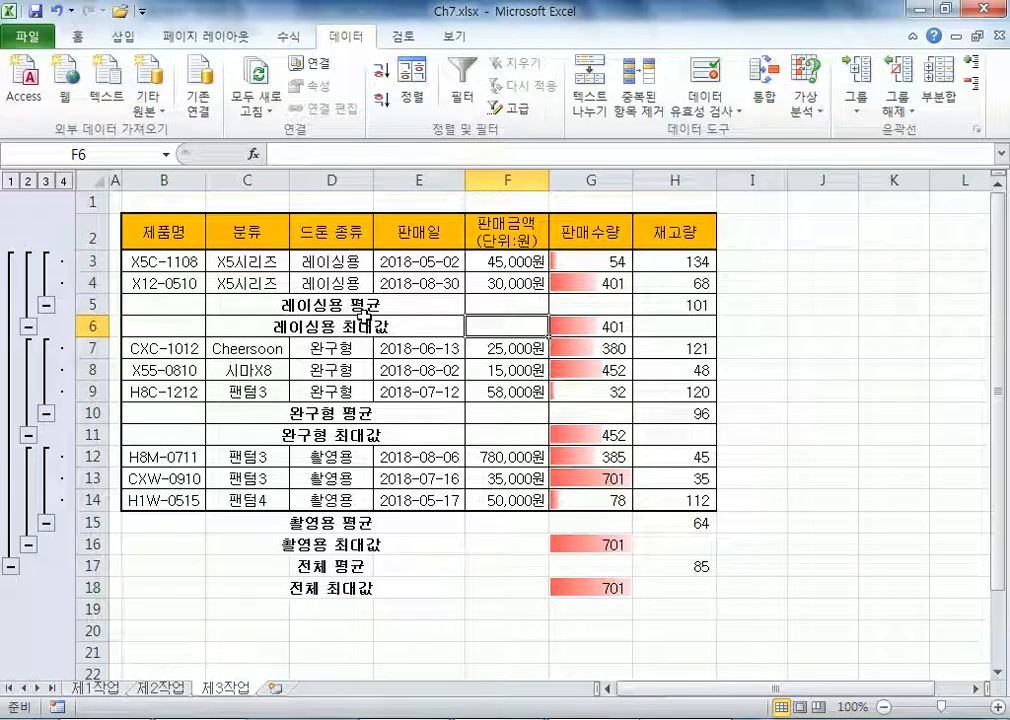
- Try auto-fitting the 드론 종류 column width in Ch7.xlsx, and undo it
left_click(334, 178)
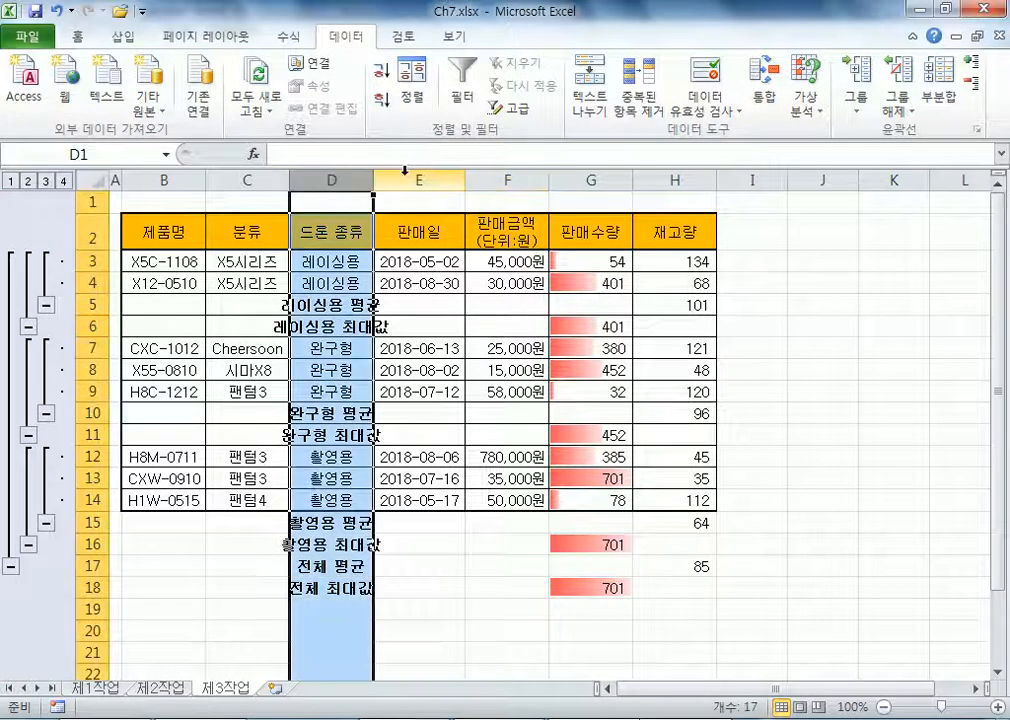
left_click(406, 178)
left_click(334, 178)
left_click(406, 180)
left_click(334, 180)
left_click(455, 432)
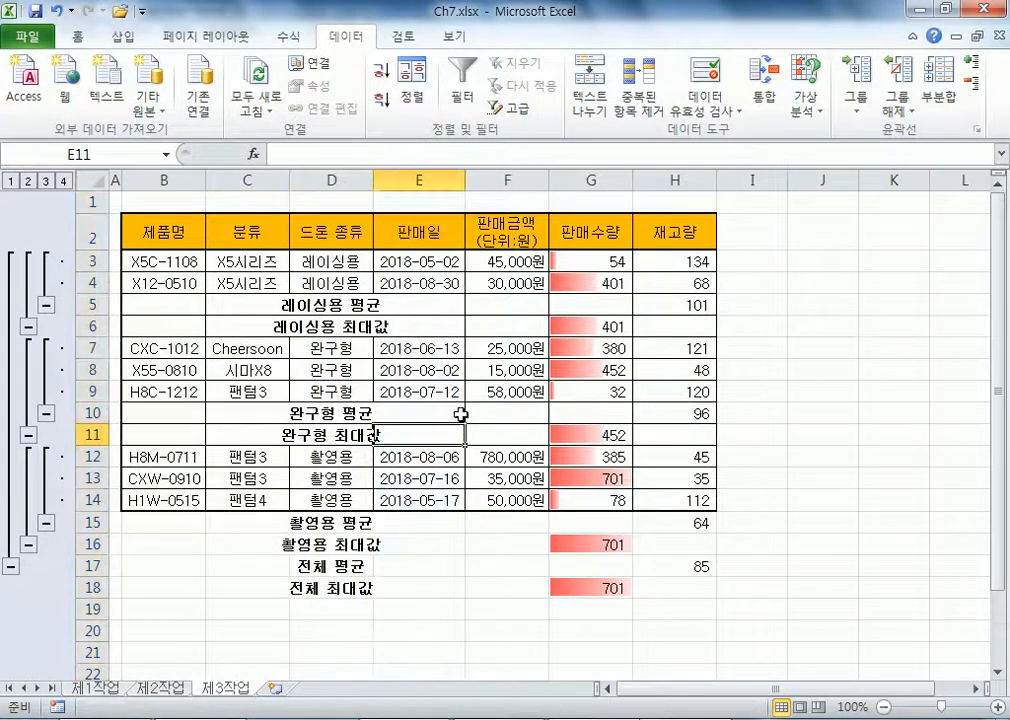
double_click(375, 182)
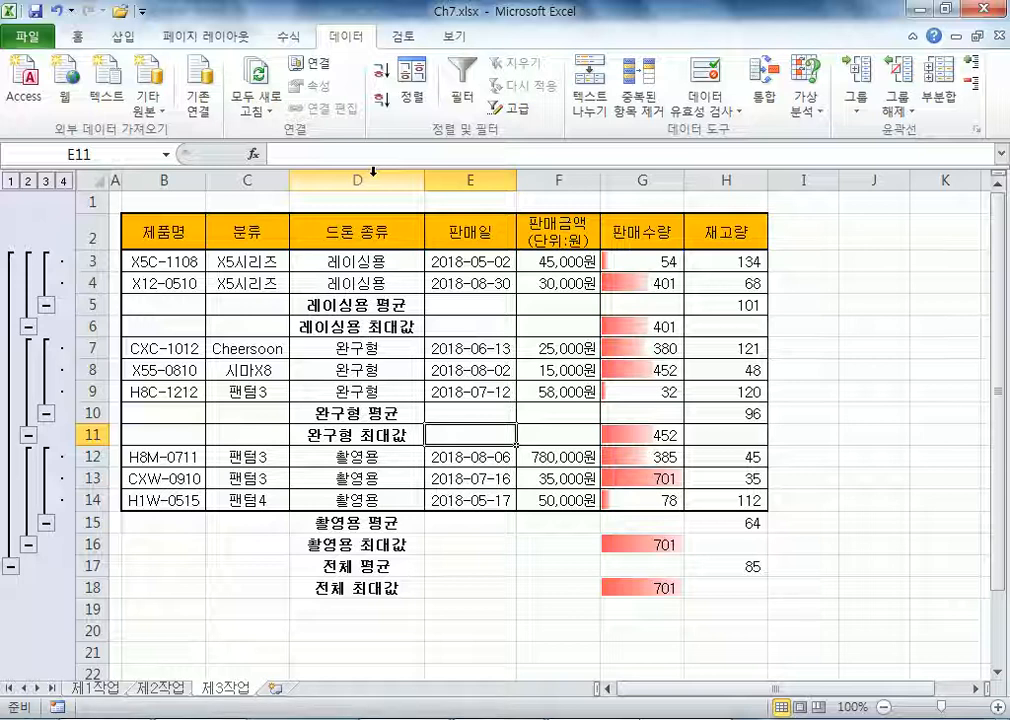
left_click(57, 10)
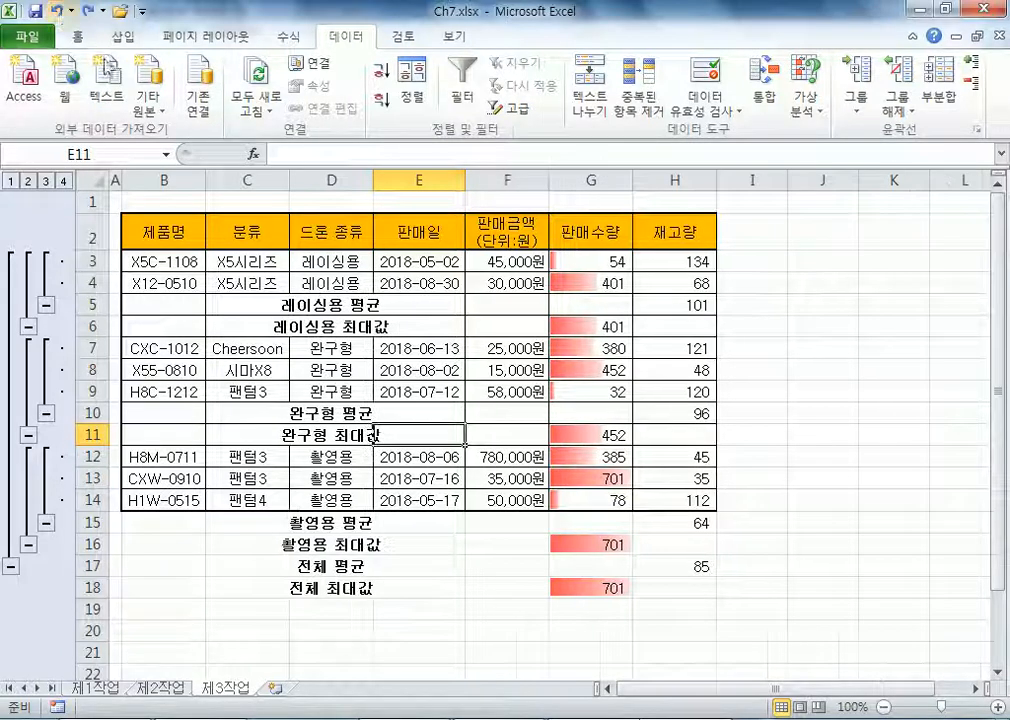
- AutoFit column D so its width matches the subtotal labels
left_click(318, 326)
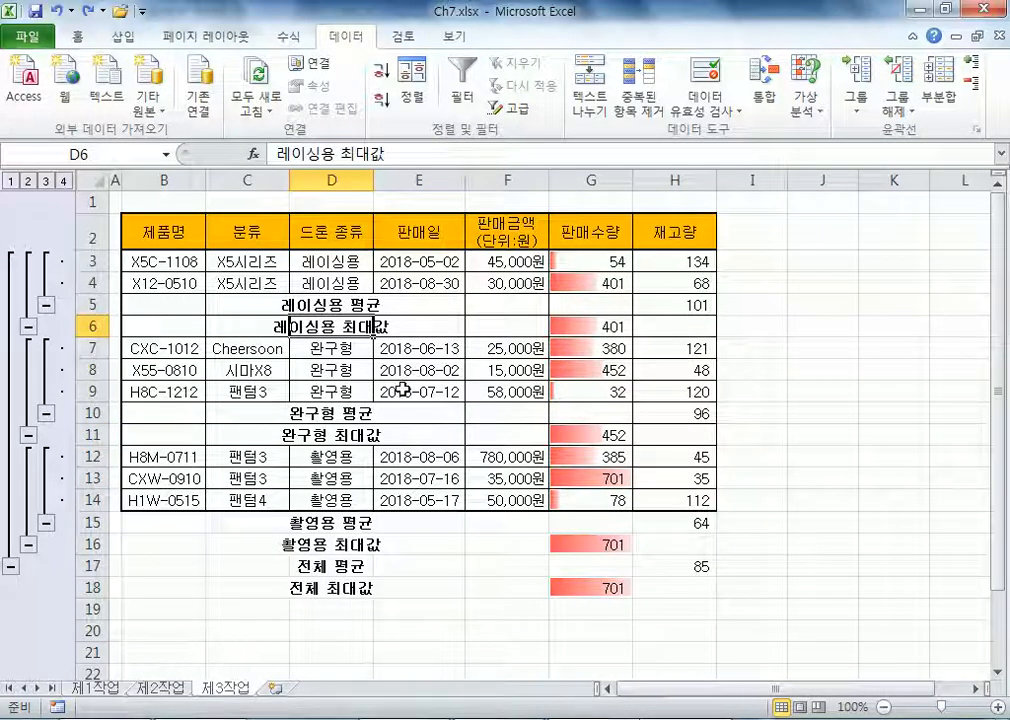
double_click(372, 177)
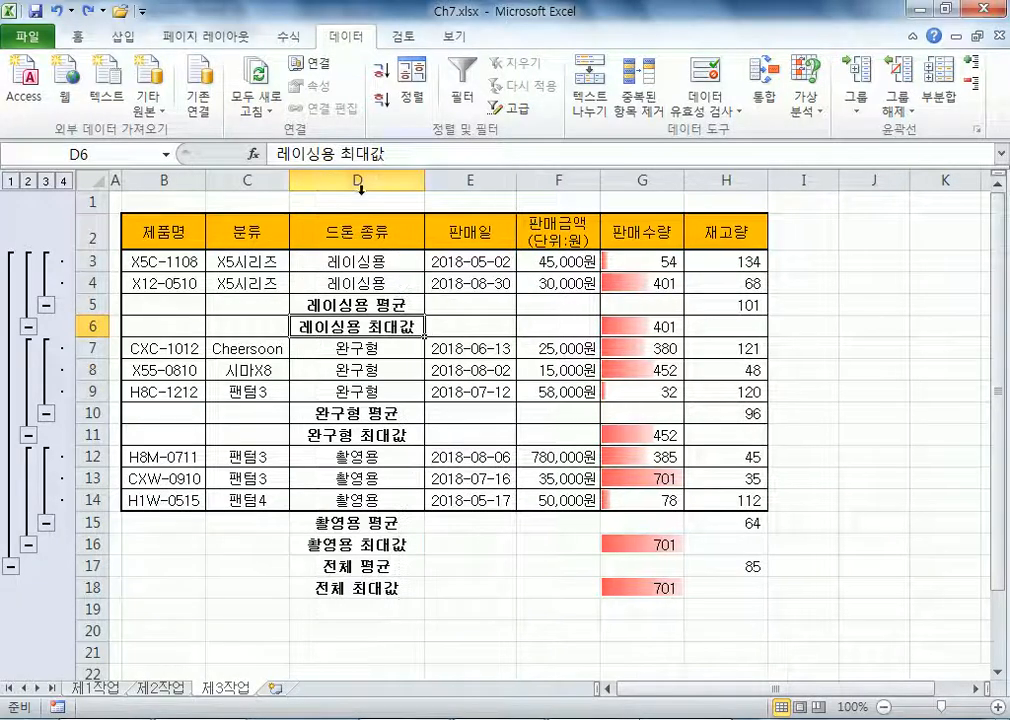
left_click(389, 518)
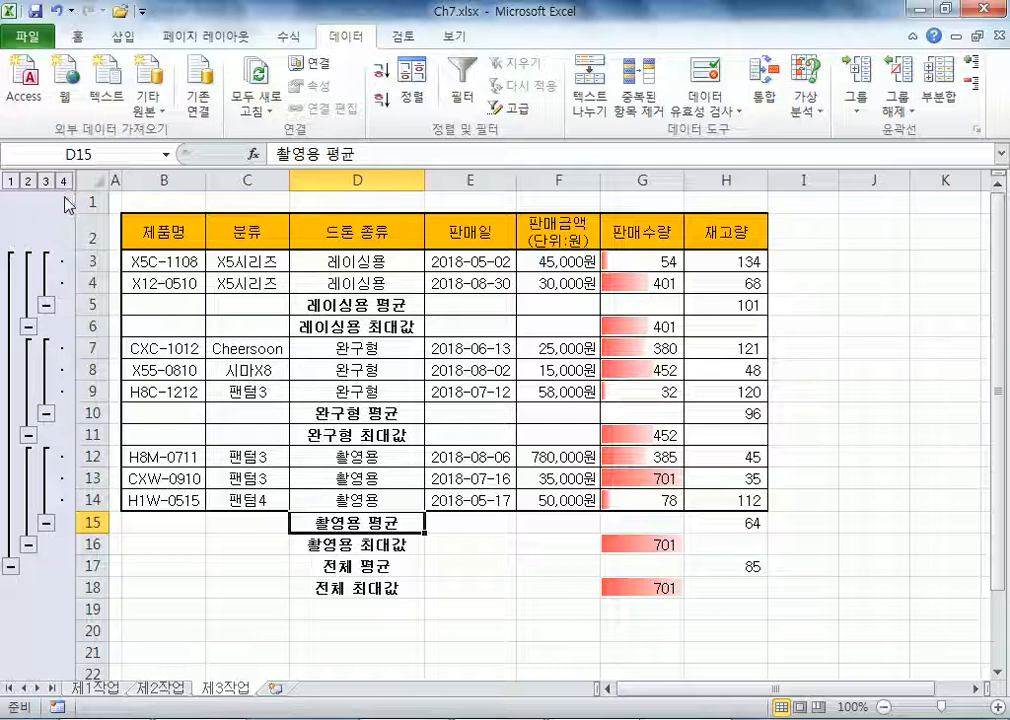
- Examine the subtotaled table at outline levels 1, 2 and 3, and show all details at level 4
left_click(10, 181)
left_click(360, 287)
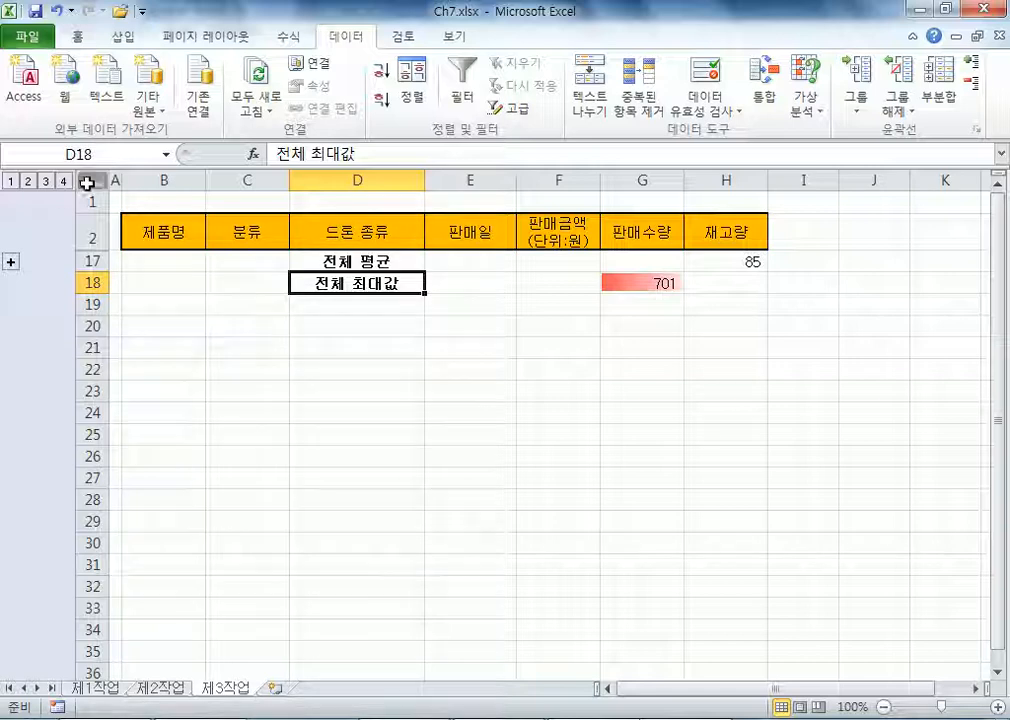
left_click(29, 182)
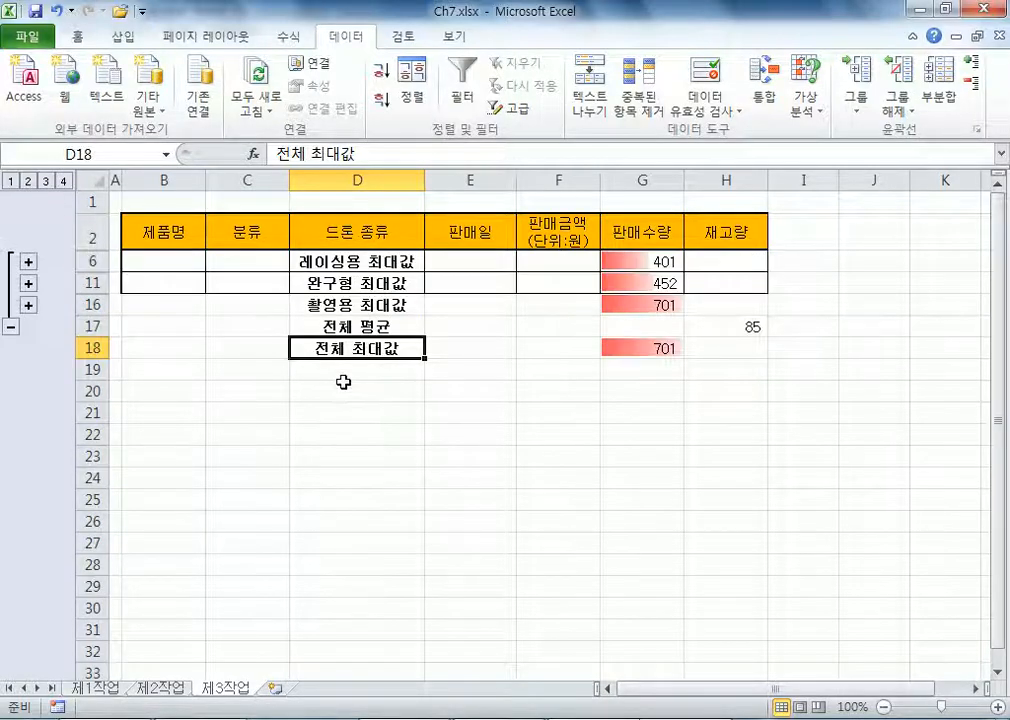
left_click(46, 182)
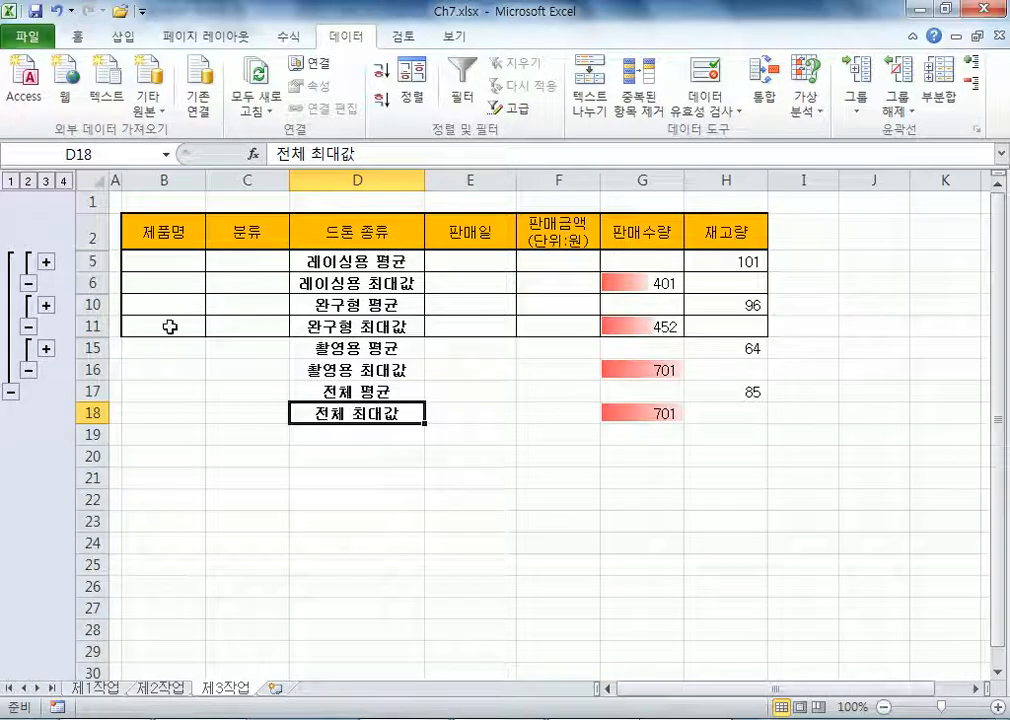
left_click(63, 181)
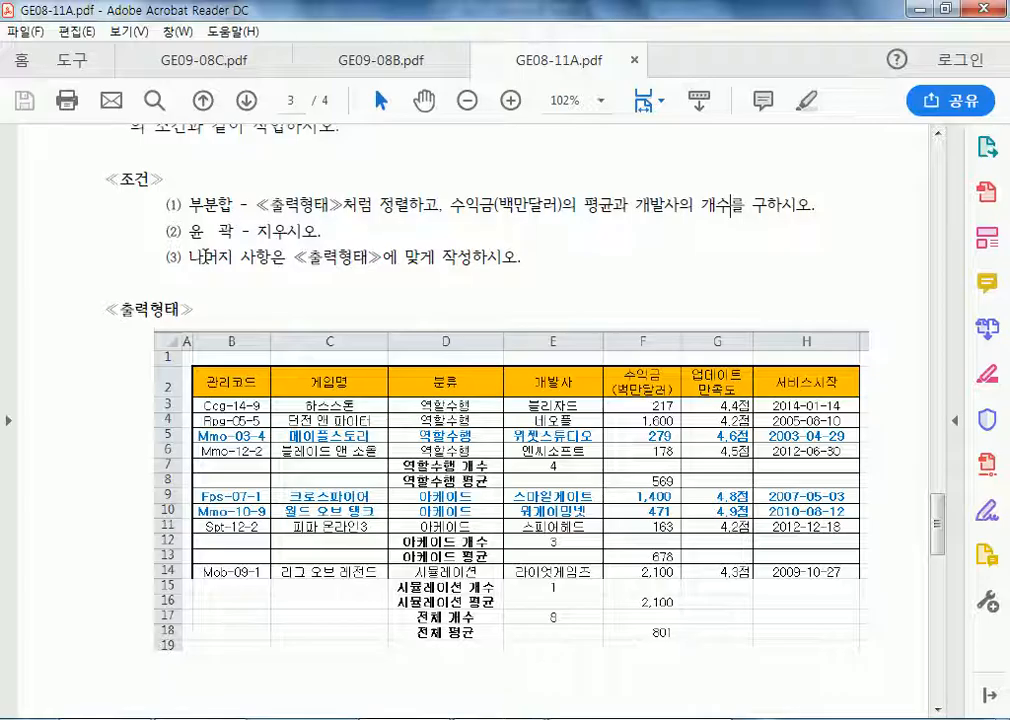
- Check condition (2) about the 윤곽 in GE08-11A.pdf, and return to the subtotaled table in Ch7.xlsx
left_click_drag(189, 231, 305, 232)
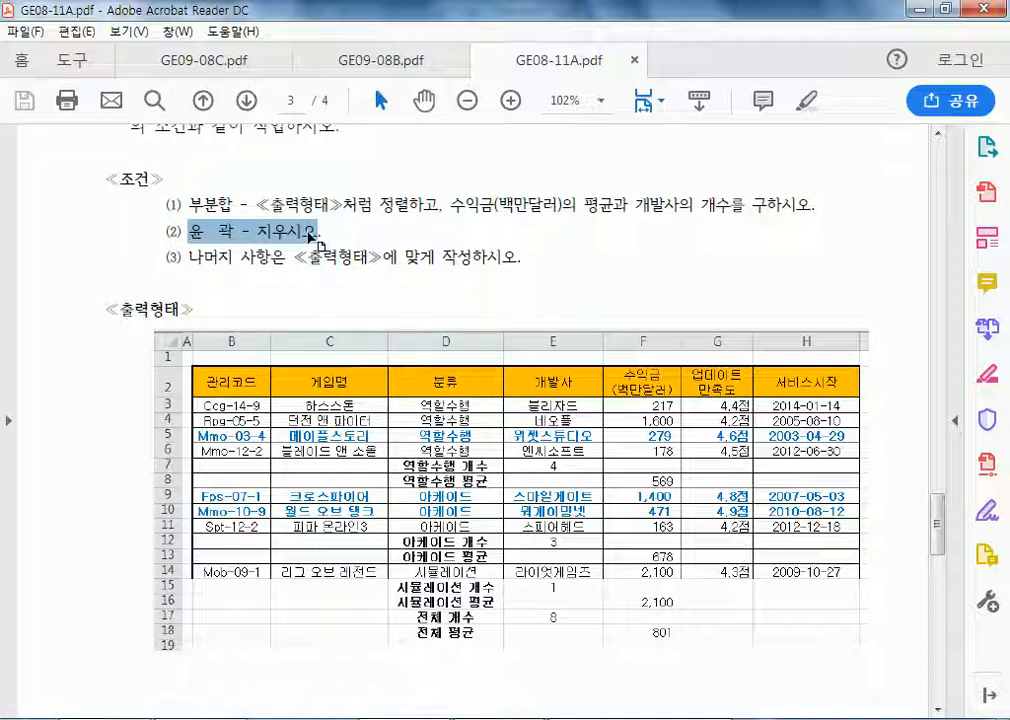
key("alt+Tab")
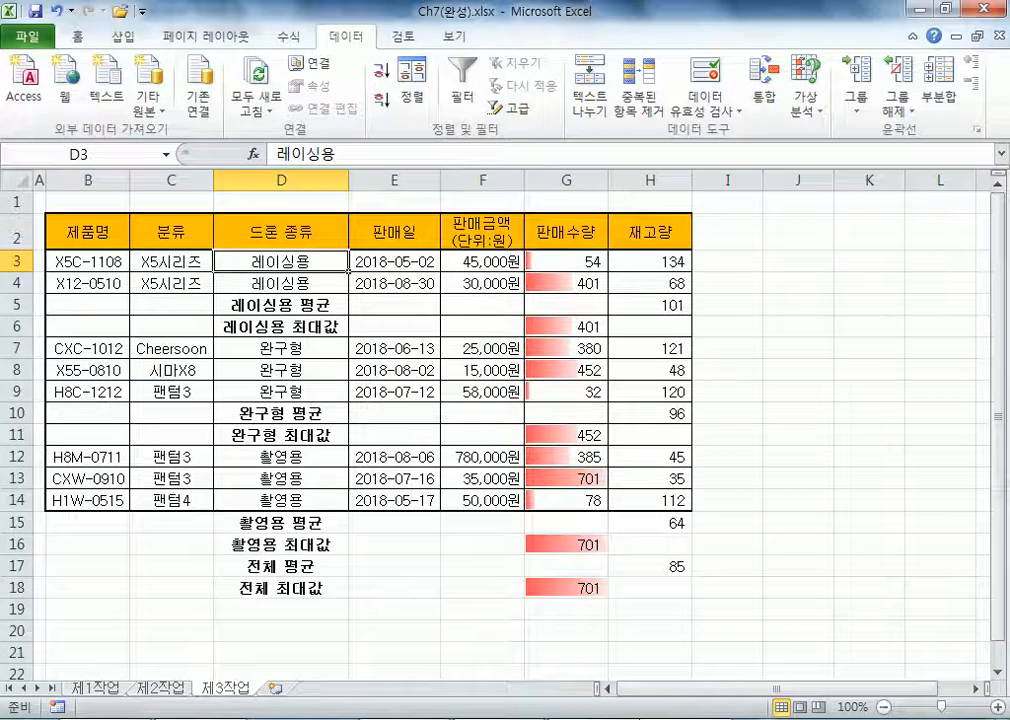
key("alt+Tab")
left_click(416, 348)
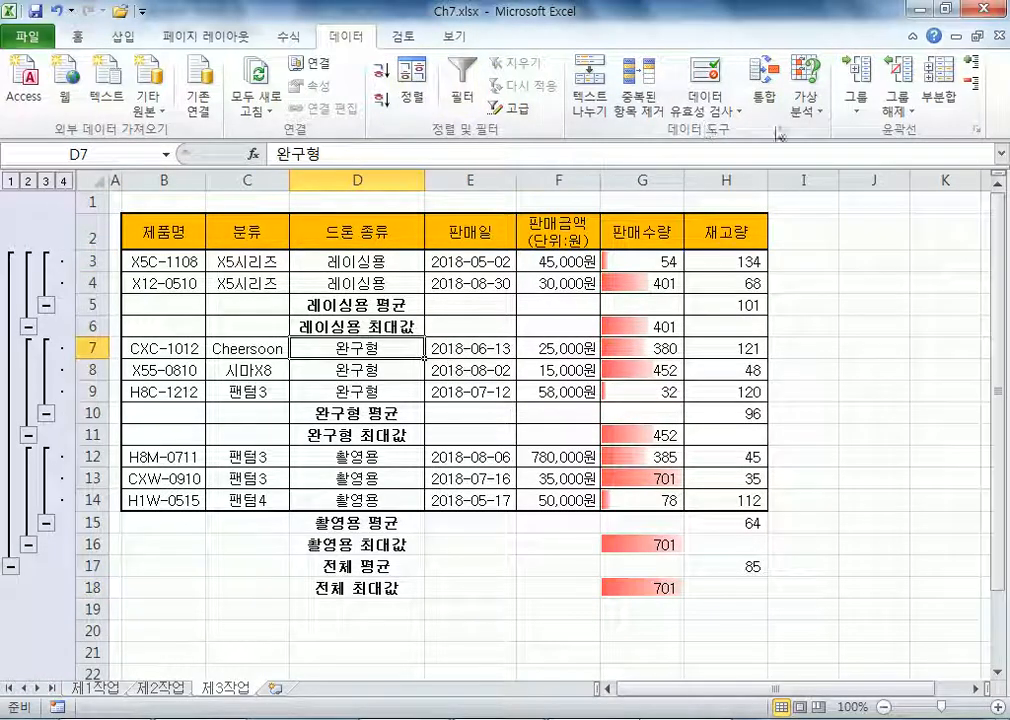
- Clear the outline from the subtotaled table while keeping the subtotal rows
left_click(911, 113)
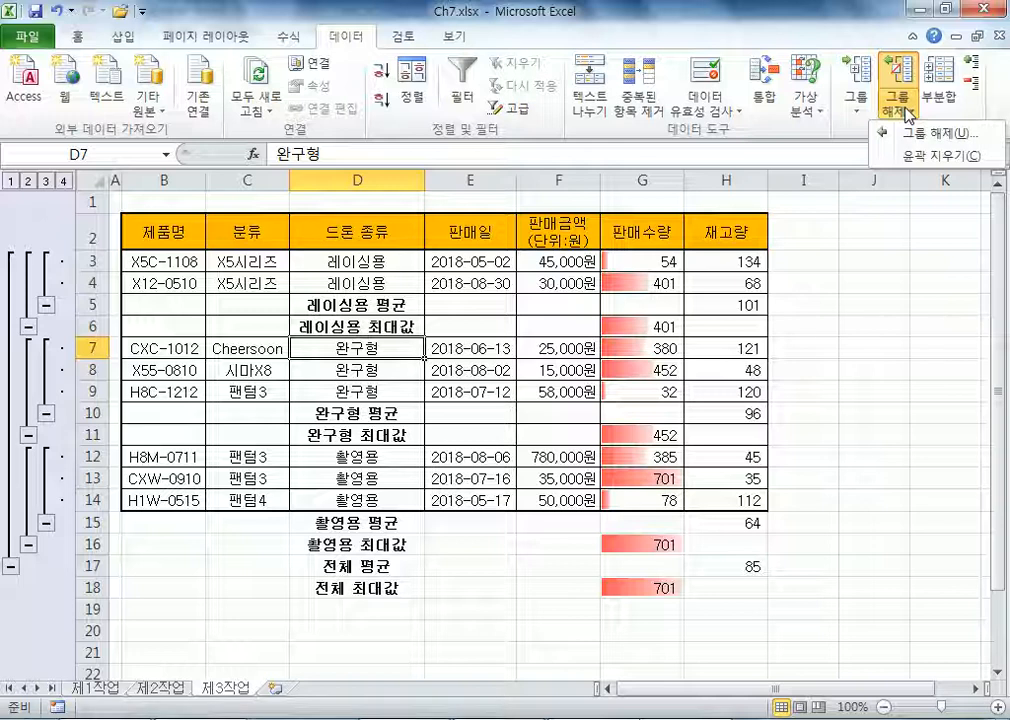
left_click(485, 420)
scroll(480, 420, "down", 4)
left_click(255, 482)
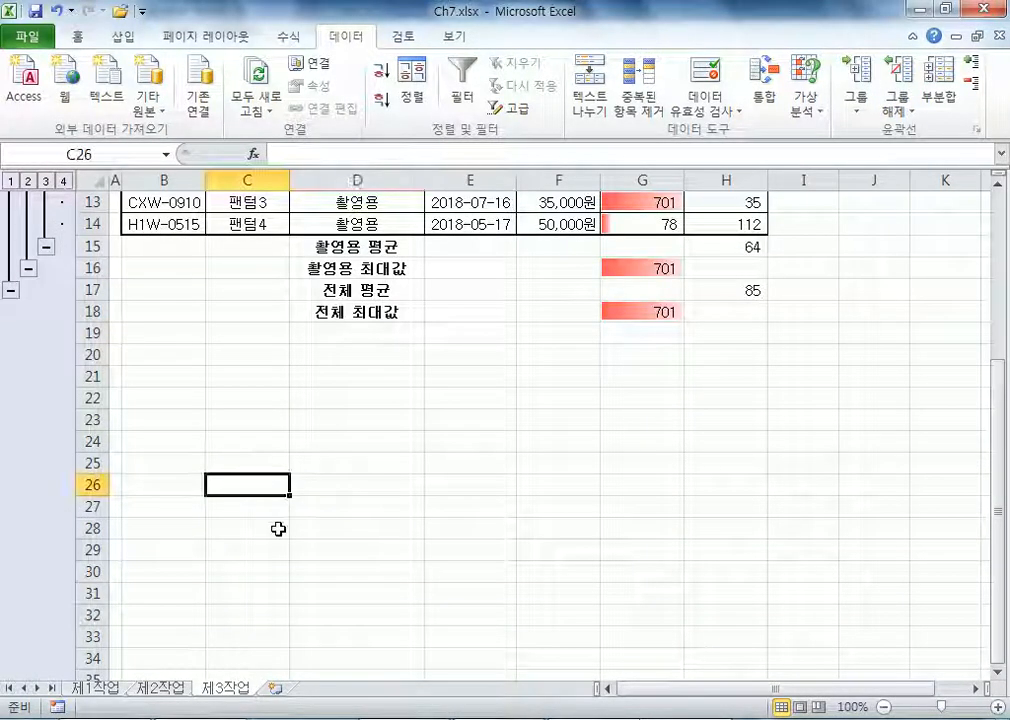
scroll(278, 529, "up", 4)
left_click(373, 303)
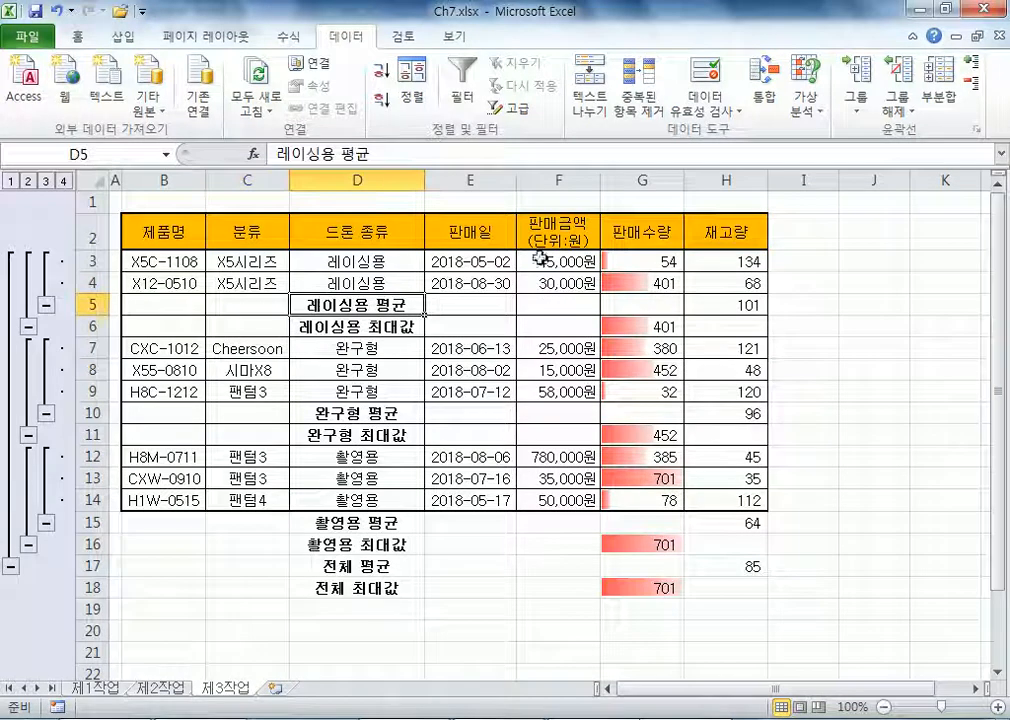
left_click(896, 110)
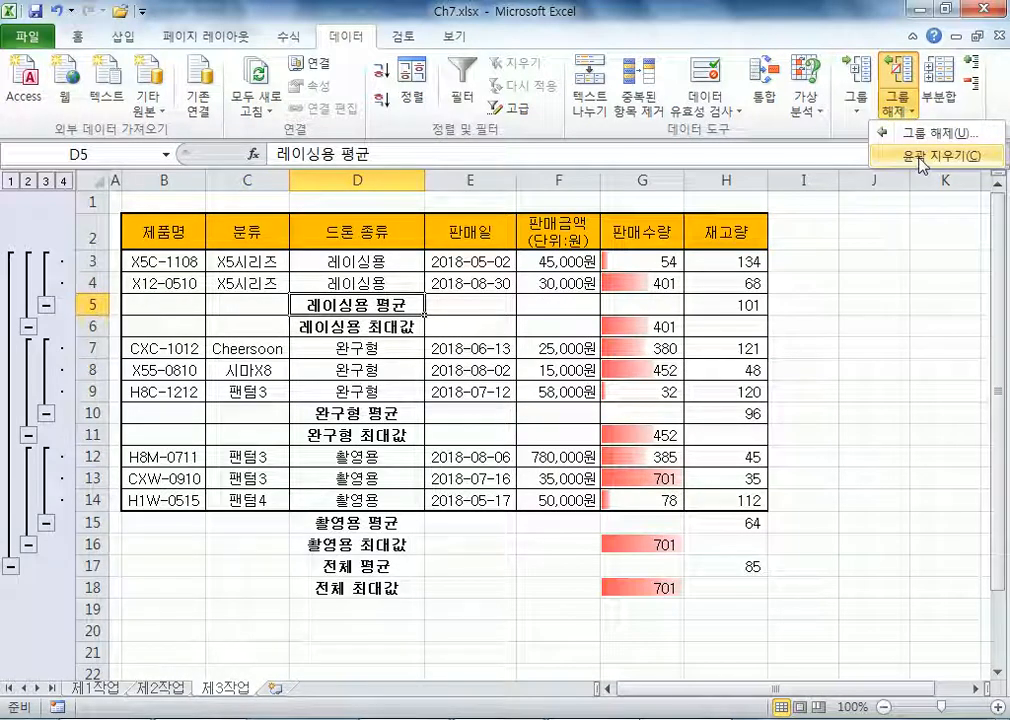
left_click(920, 157)
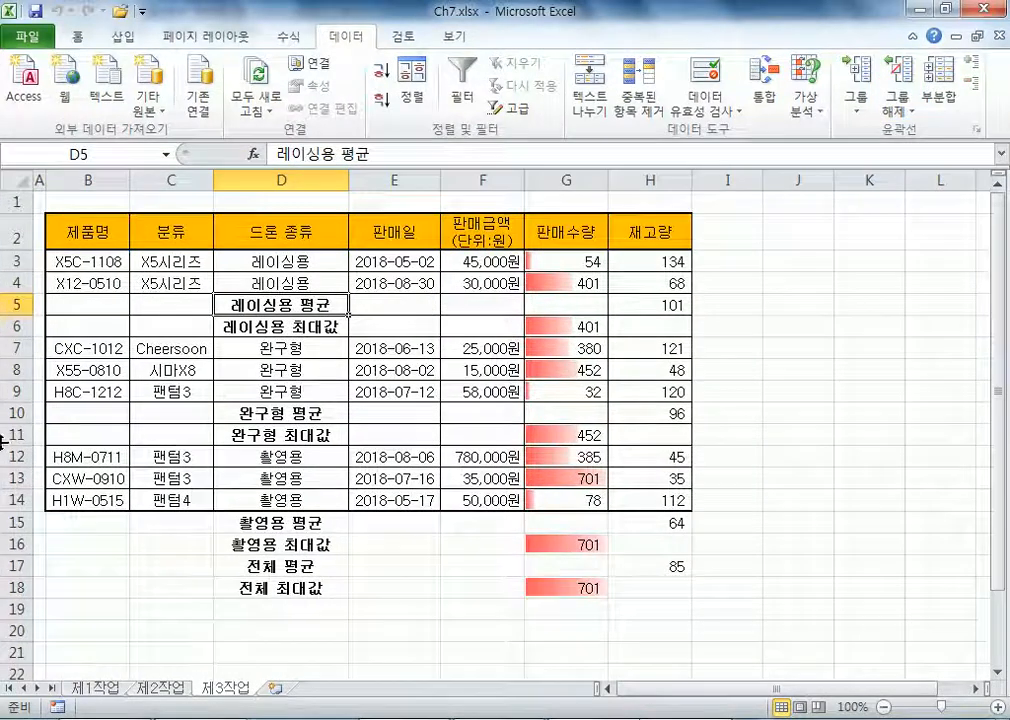
left_click(265, 410)
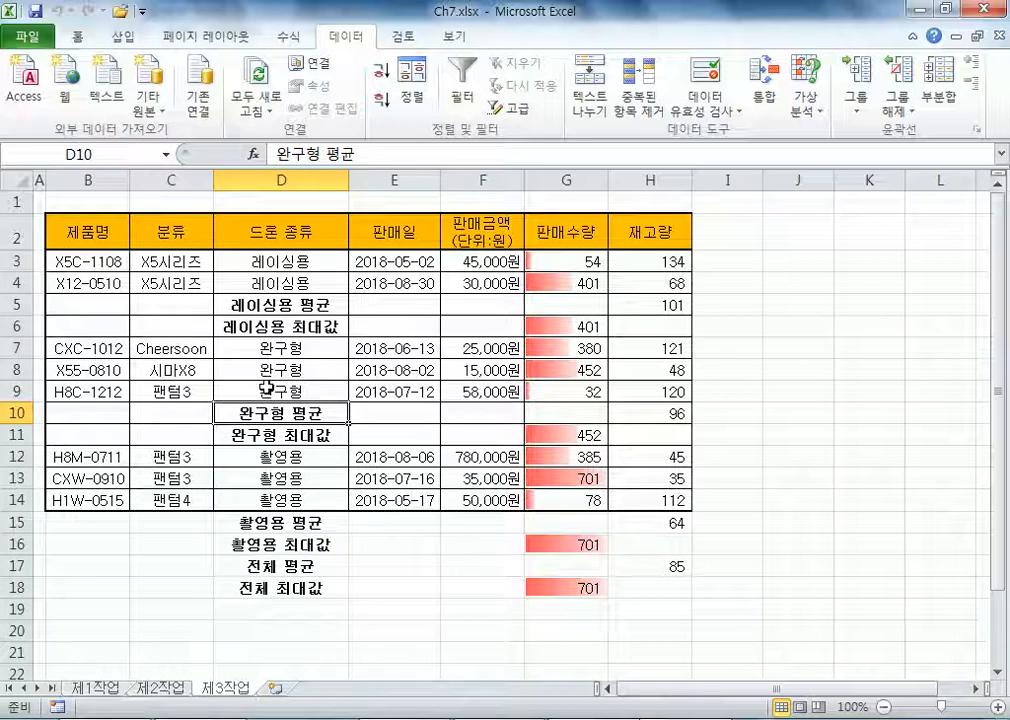
- Remove all subtotals from the drone table
left_click(280, 283)
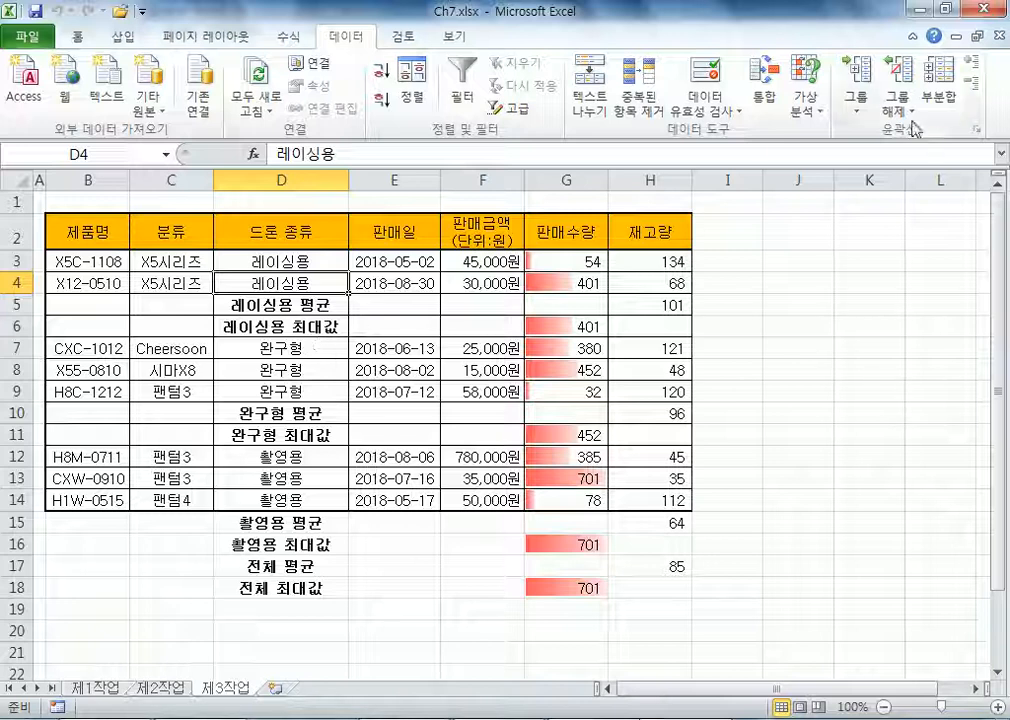
left_click(940, 90)
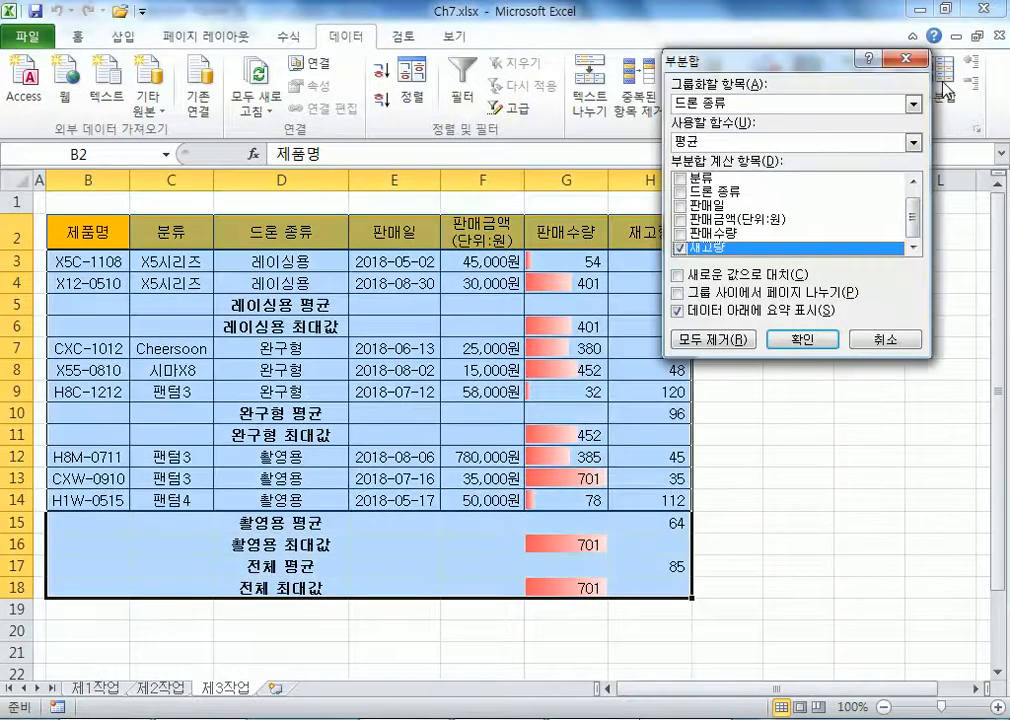
left_click(708, 340)
left_click(290, 370)
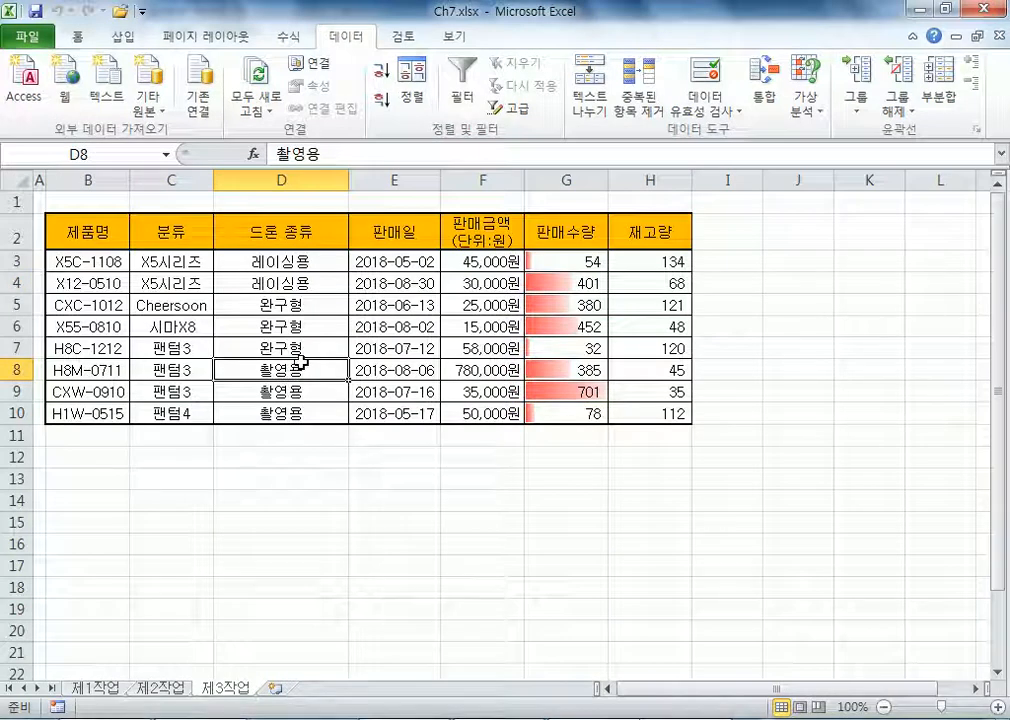
left_click(106, 262)
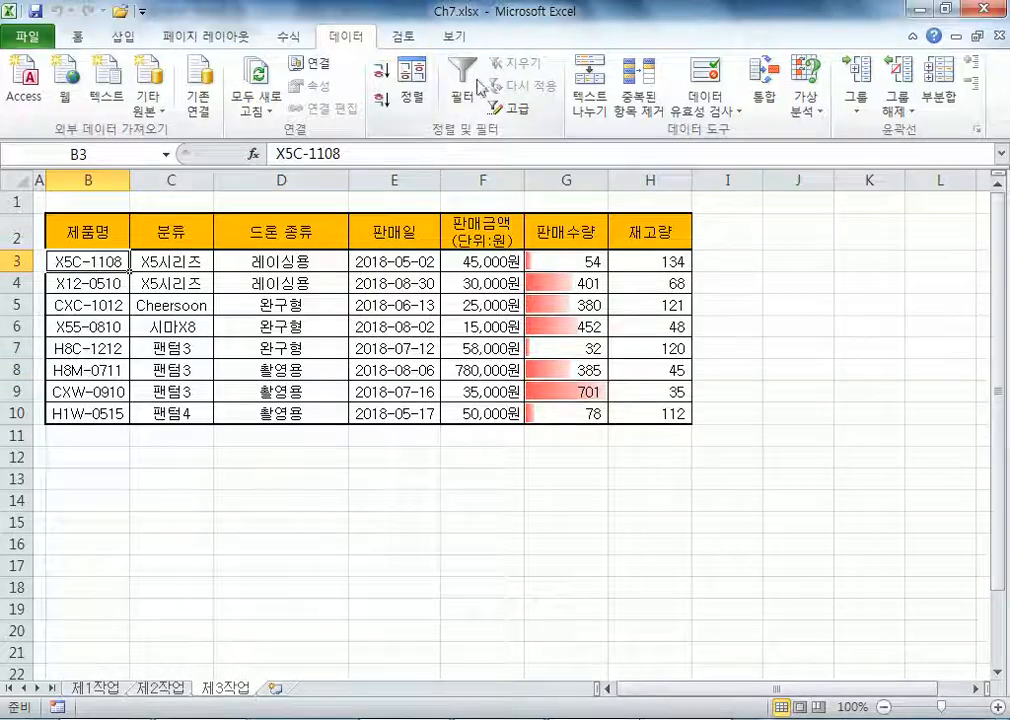
- Sort the drone table by 제품명 in ascending order, and re-sort it by 드론 종류 in ascending order
left_click(381, 70)
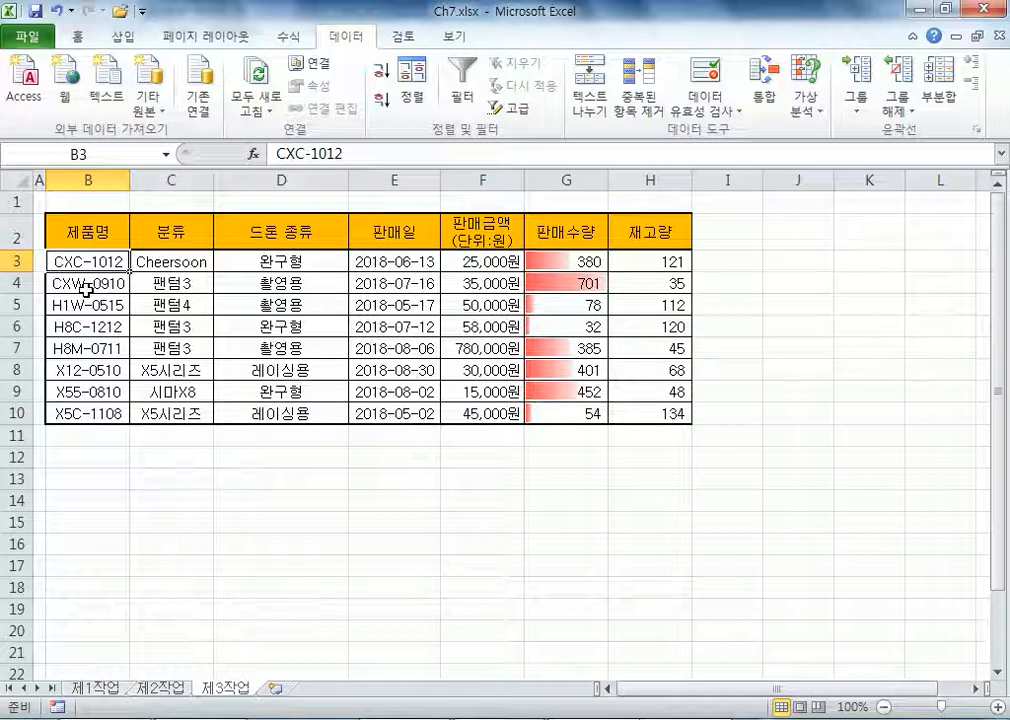
left_click(289, 258)
left_click(381, 70)
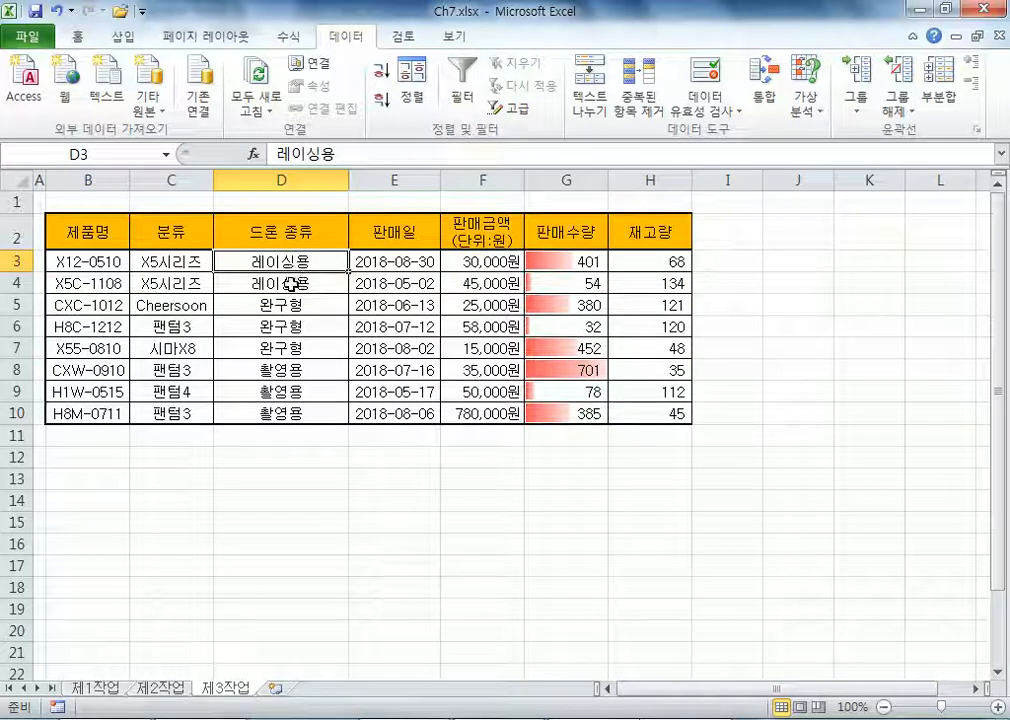
left_click_drag(278, 306, 280, 412)
left_click(285, 372)
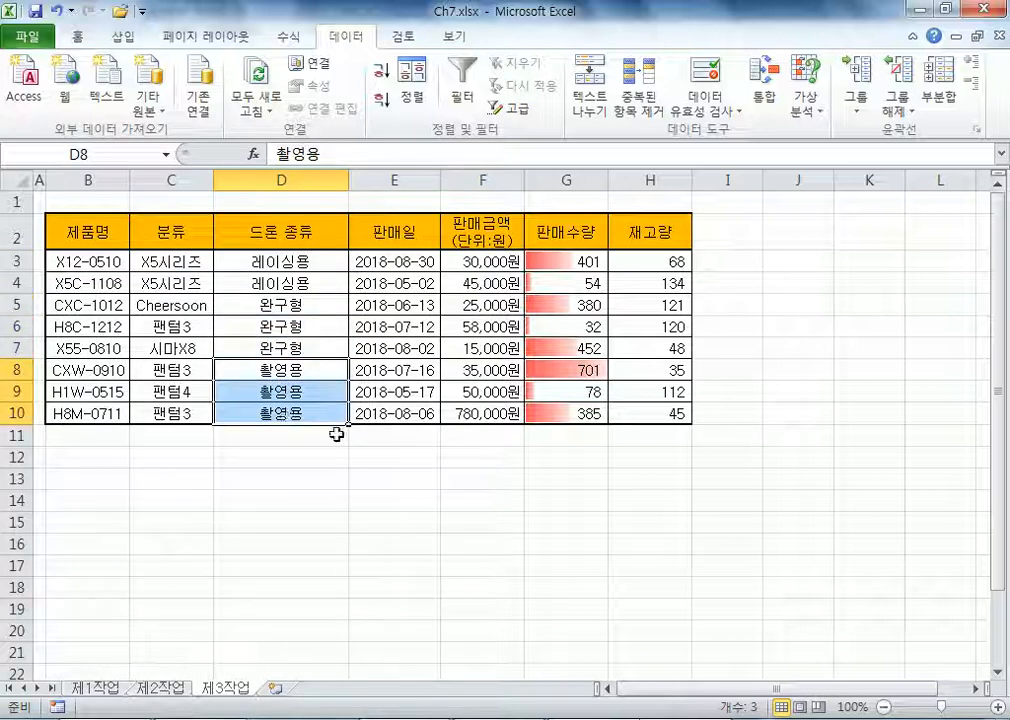
left_click(318, 390)
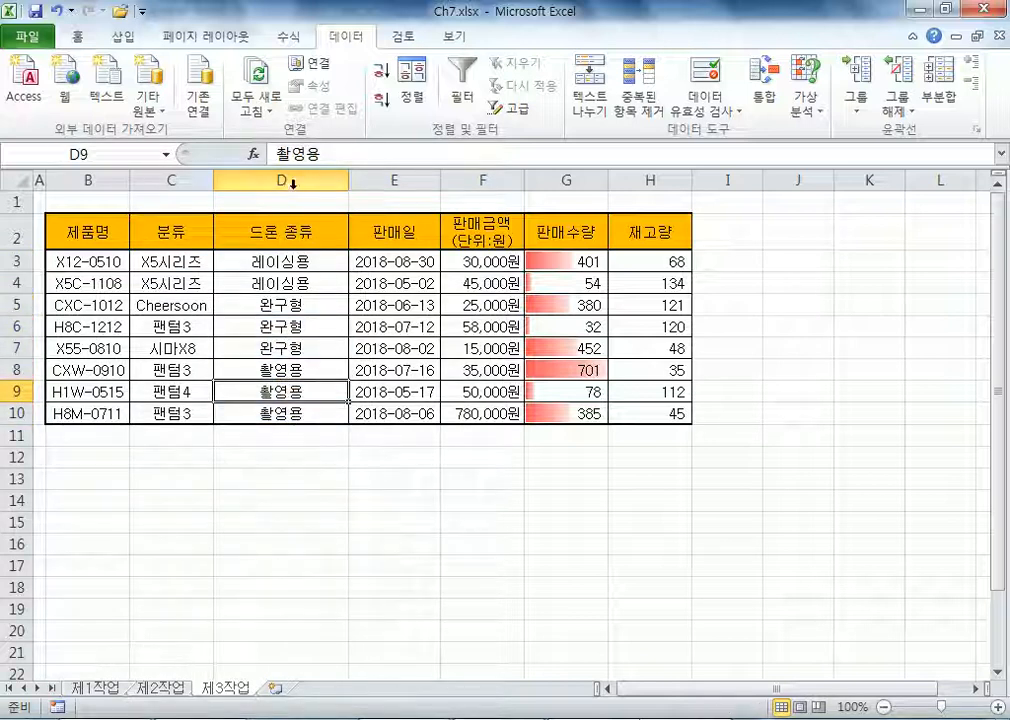
- Undo the last sort by 드론 종류, and sort the table by 드론 종류 in ascending order again
key("ctrl+z")
left_click(284, 305)
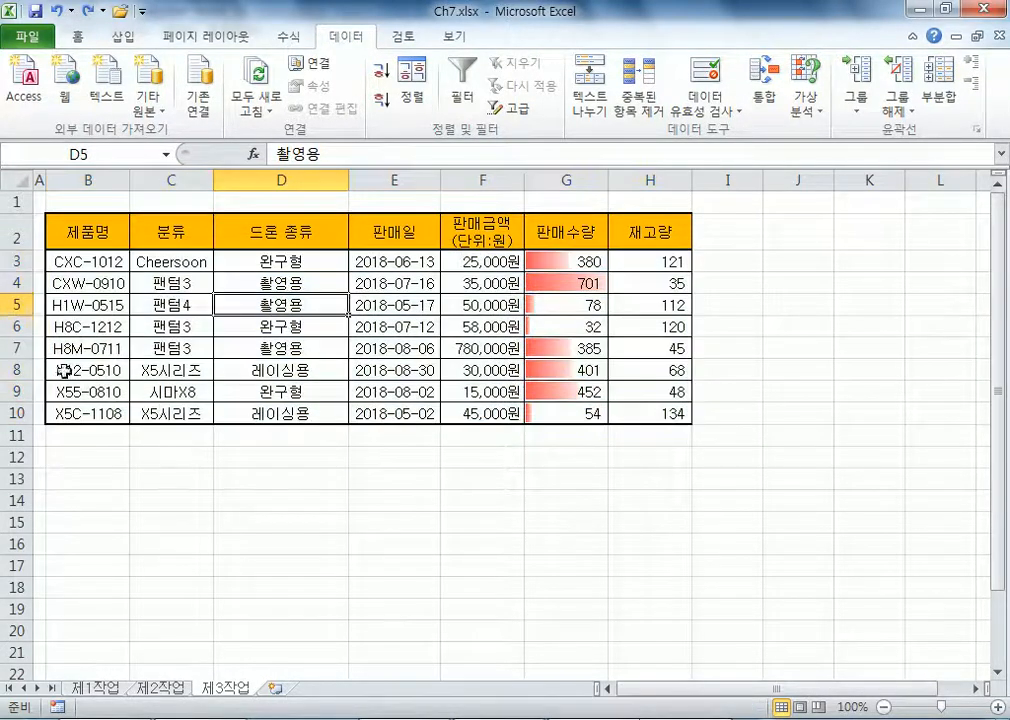
left_click(14, 369)
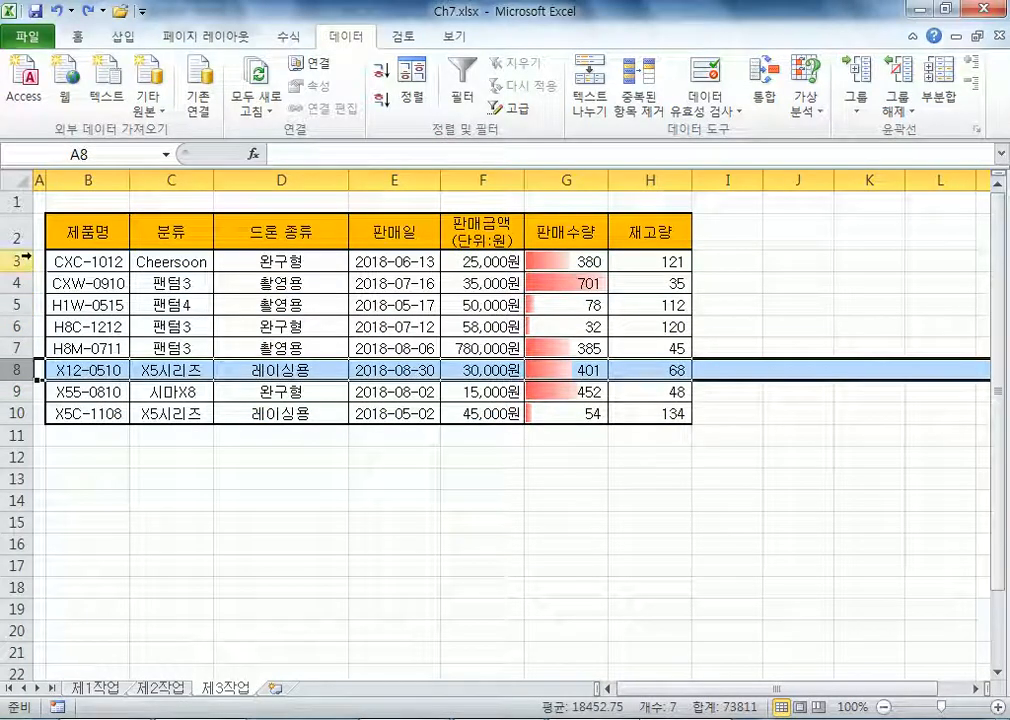
left_click(240, 263)
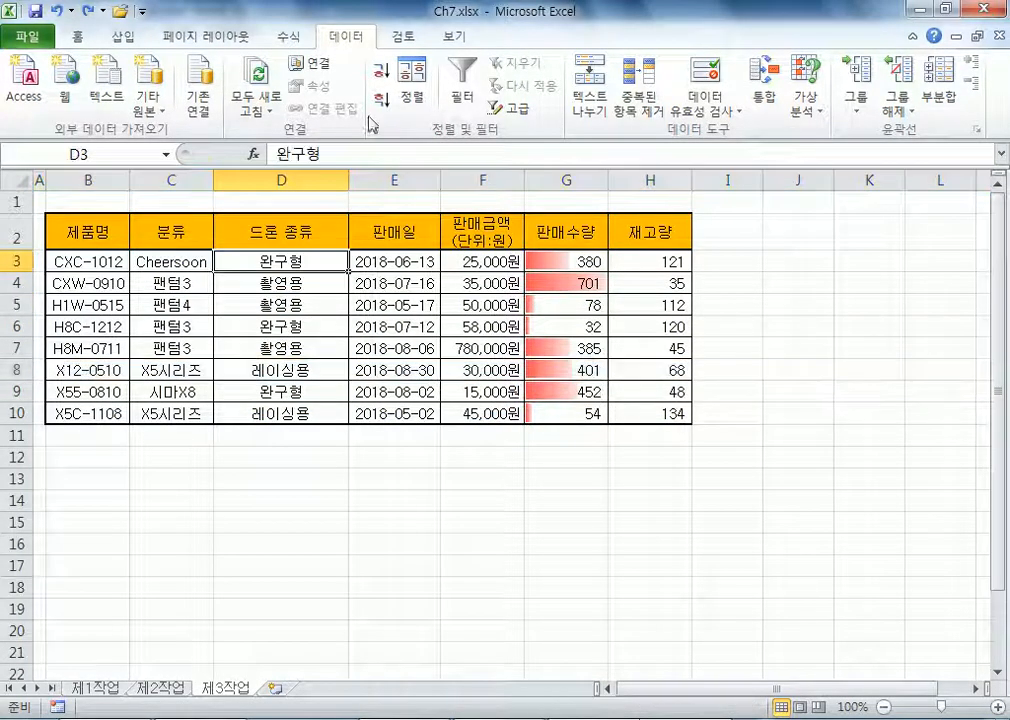
left_click(381, 70)
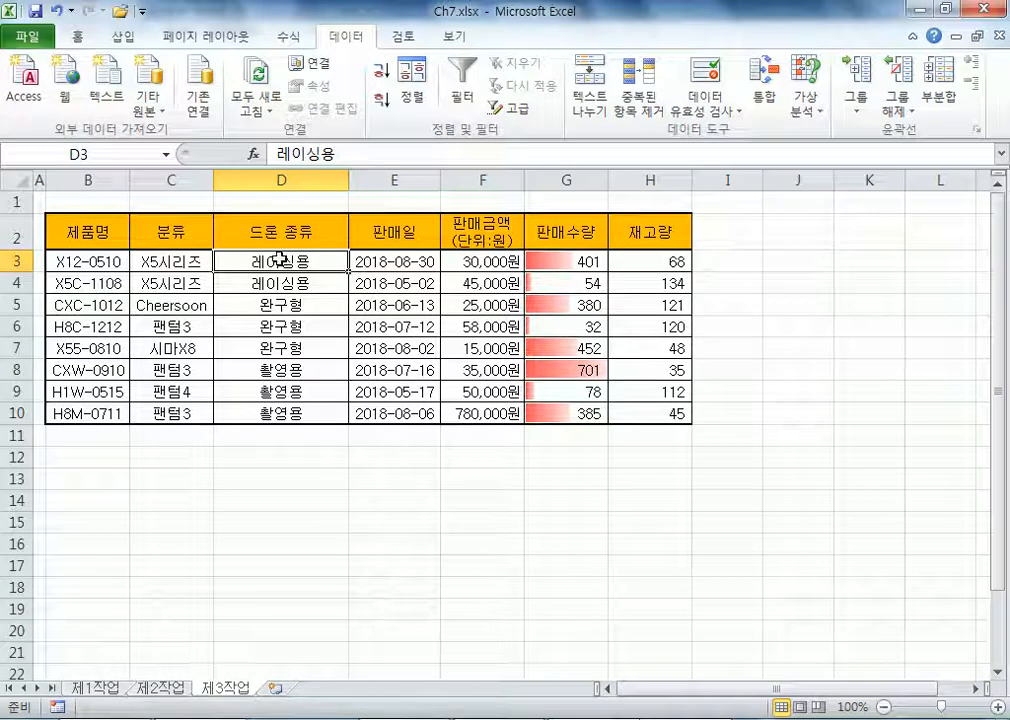
left_click_drag(282, 262, 271, 286)
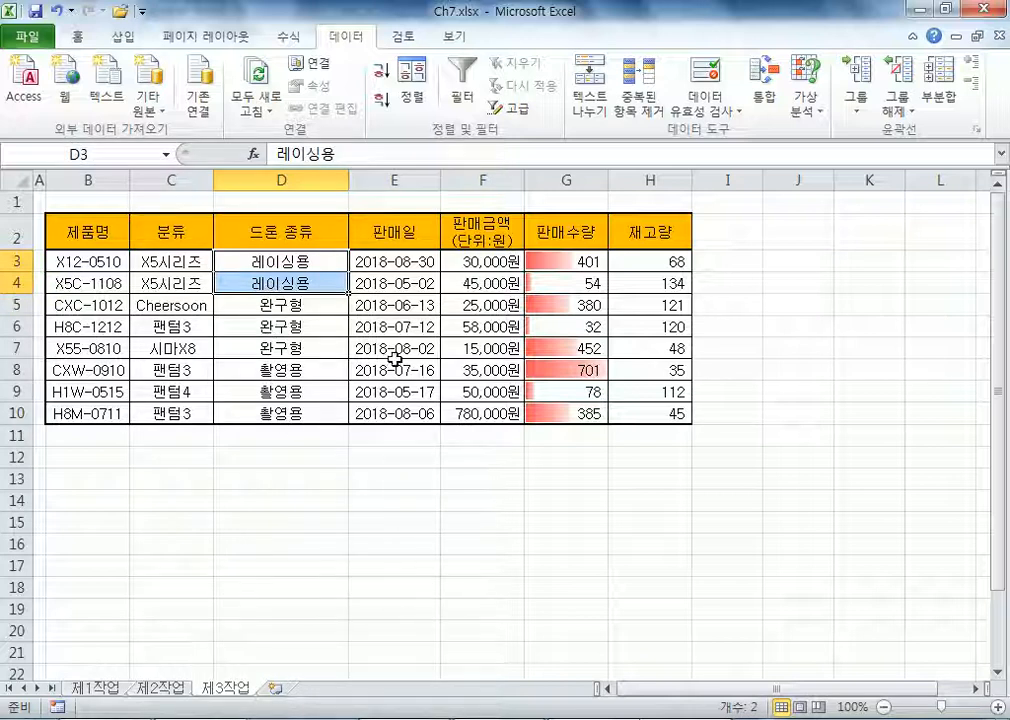
left_click(391, 437)
left_click(379, 462)
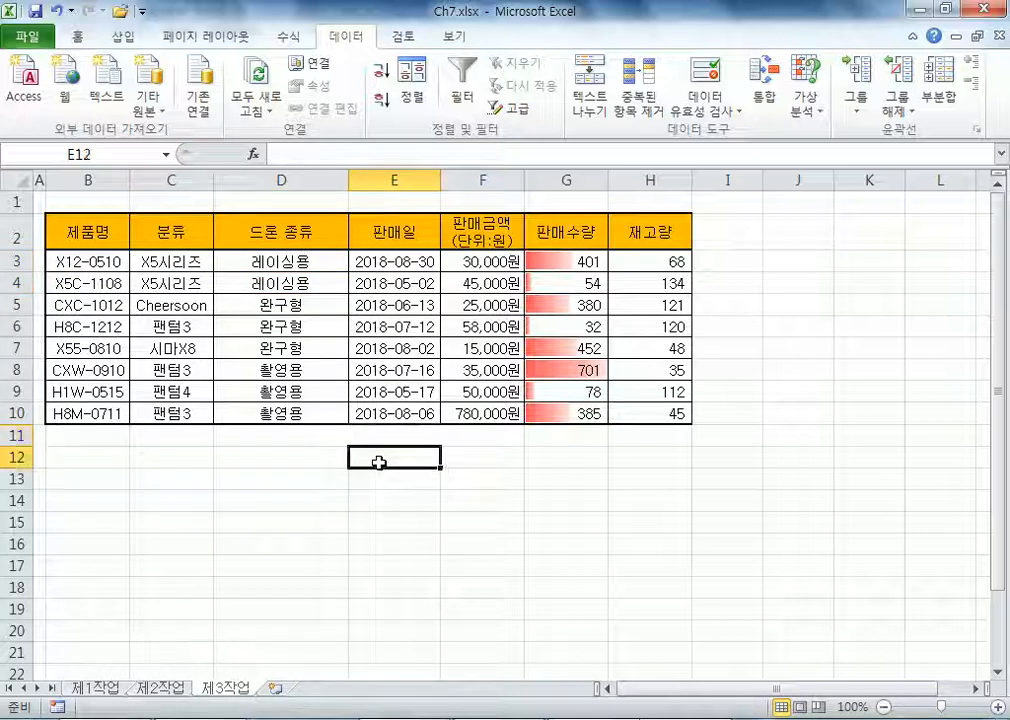
- Note the two possible sort orders below the table: 레 완 촬 in D12 and 레 촬 완 in D13
left_click(282, 392)
left_click(293, 460)
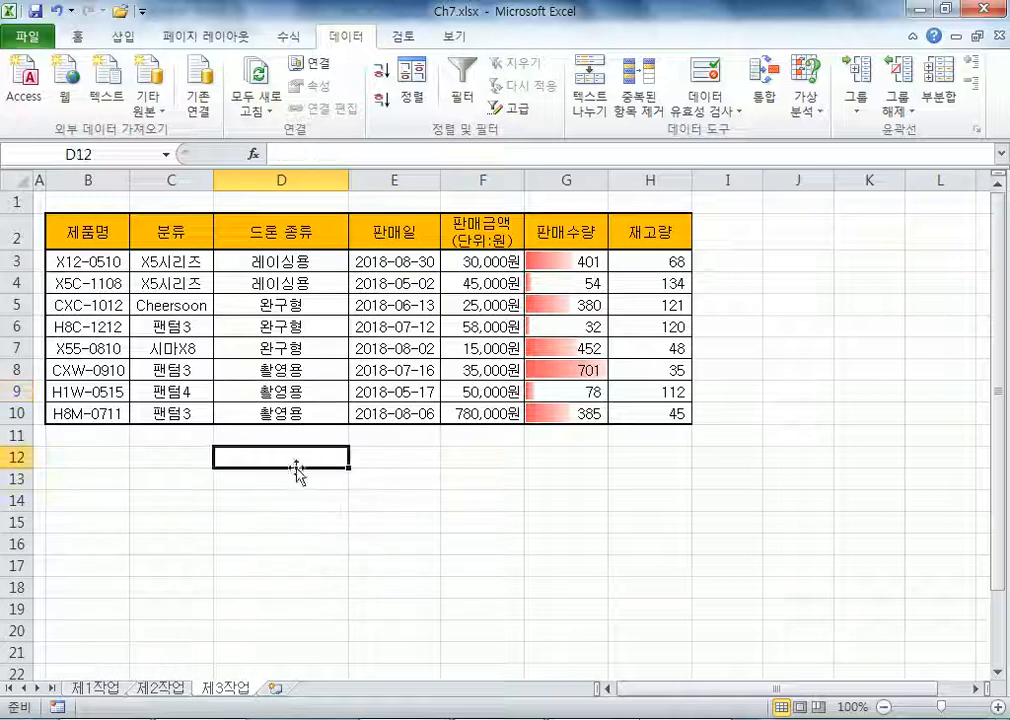
type("FP")
key("BackSpace")
key("BackSpace")
type("레 완 촬")
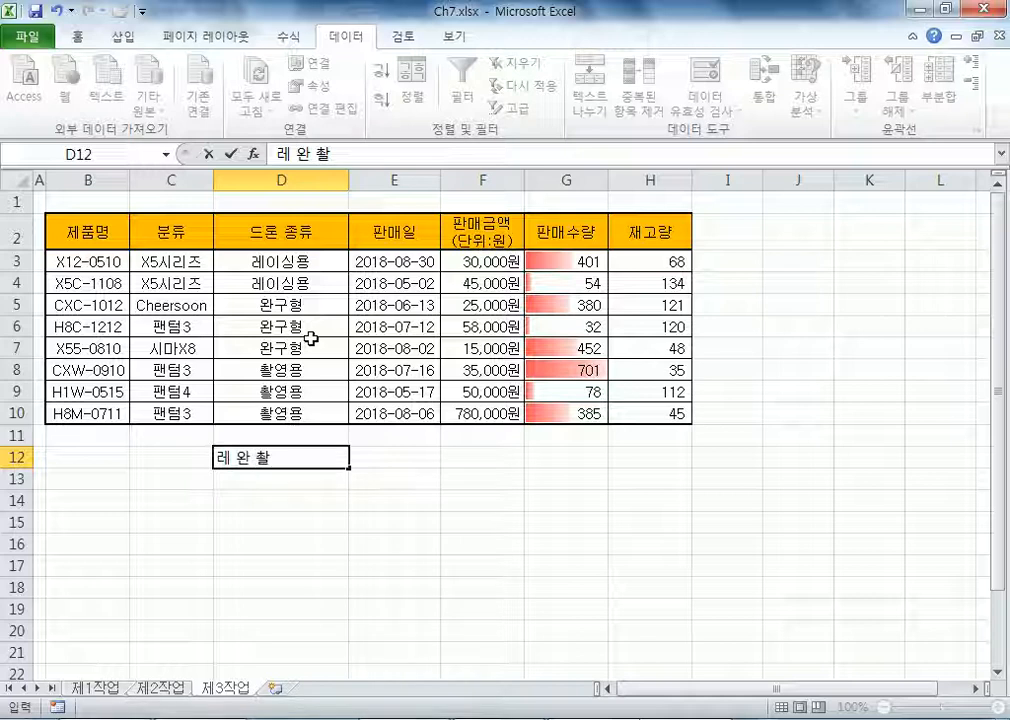
key("Return")
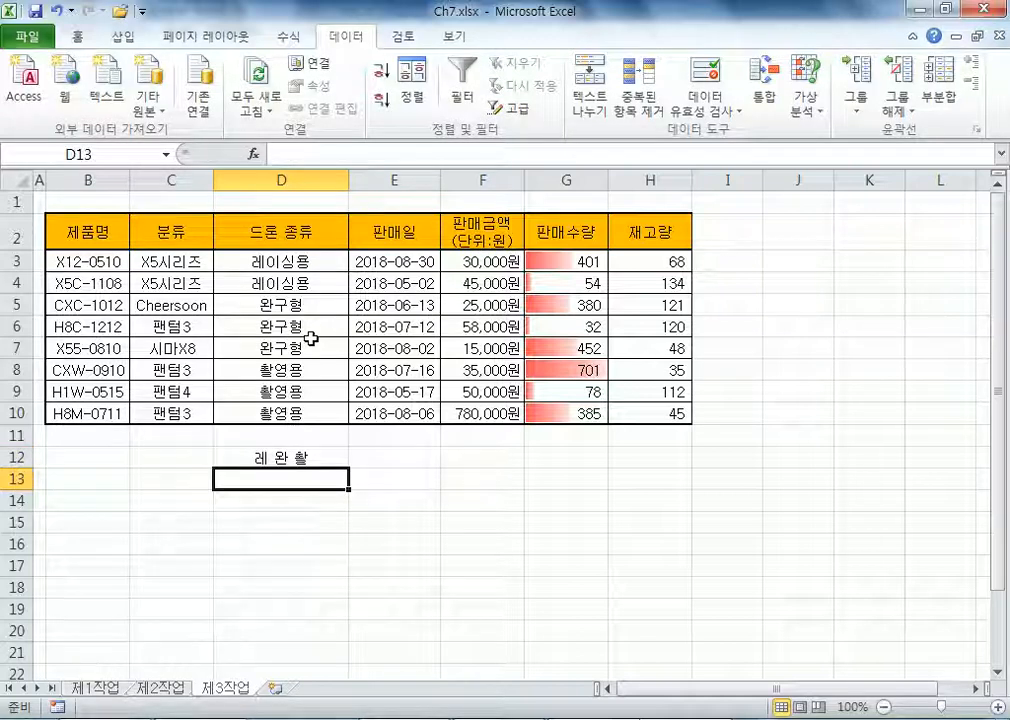
type("레 완")
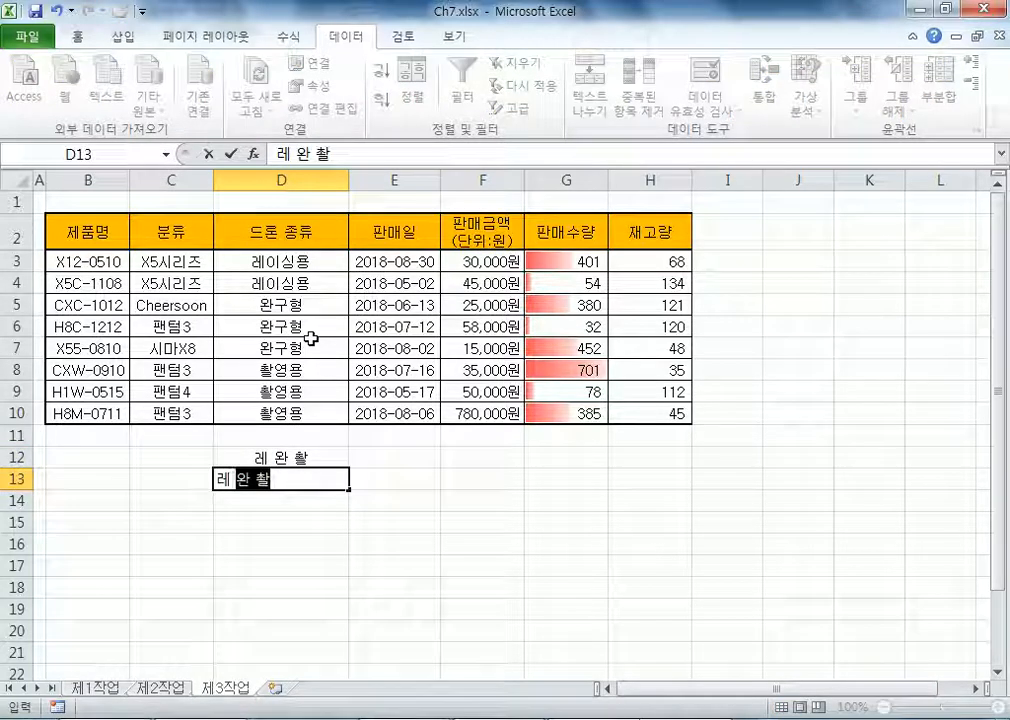
type(" 촬 와ㄴ")
key("Return")
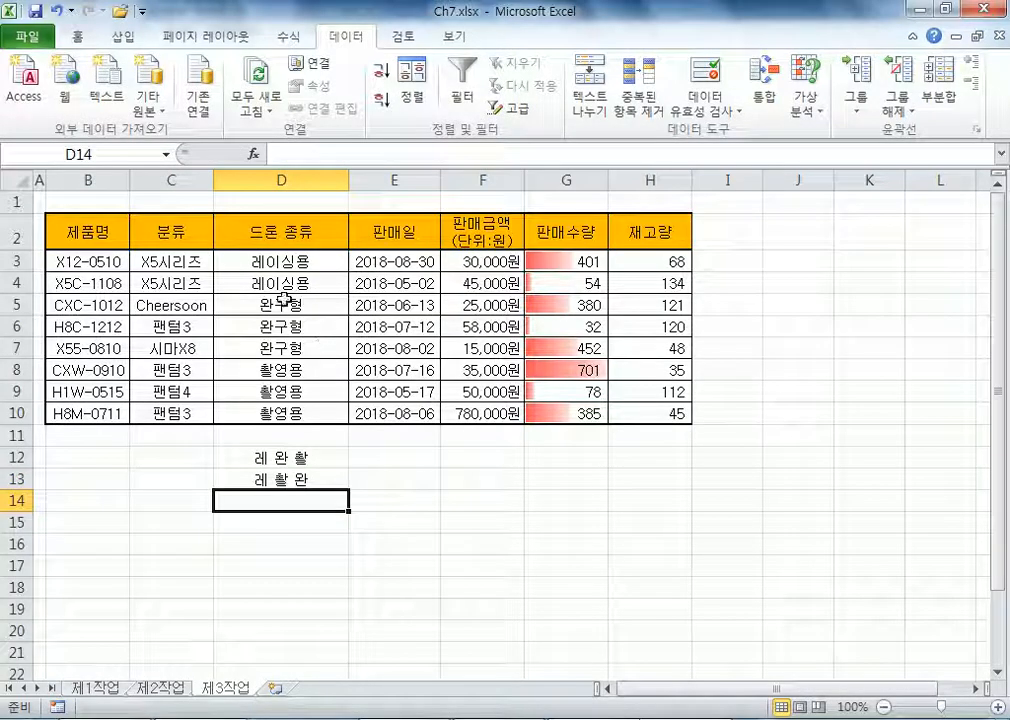
left_click(281, 479)
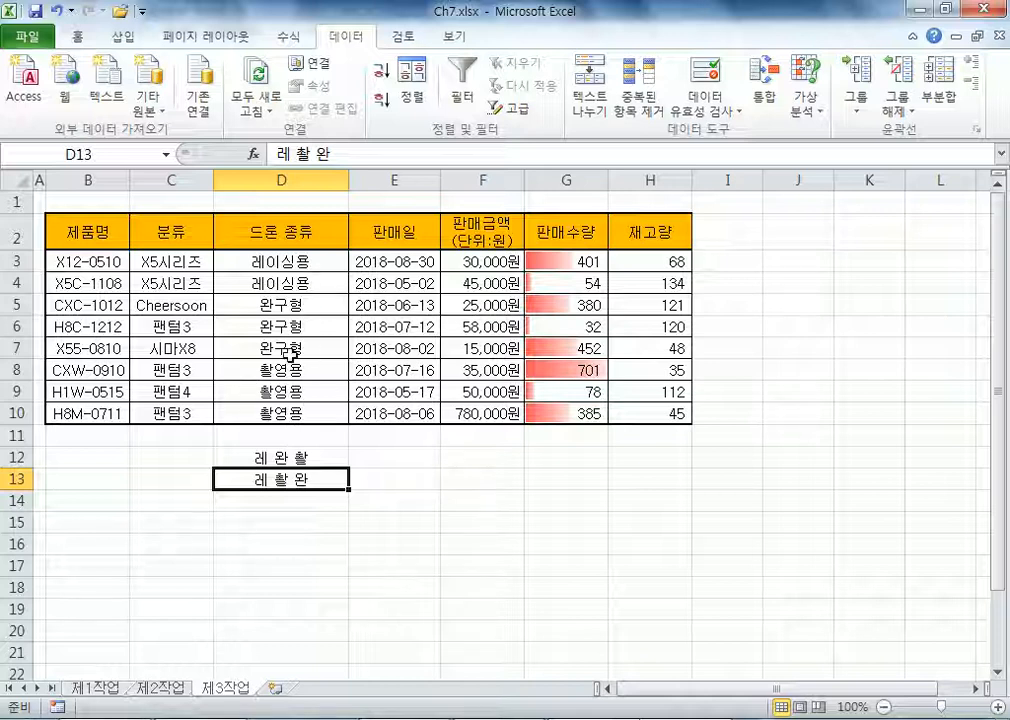
- Set up a sort of the drone table by the values of 드론 종류 using a custom list (사용자 지정 목록) as the order
left_click(283, 342)
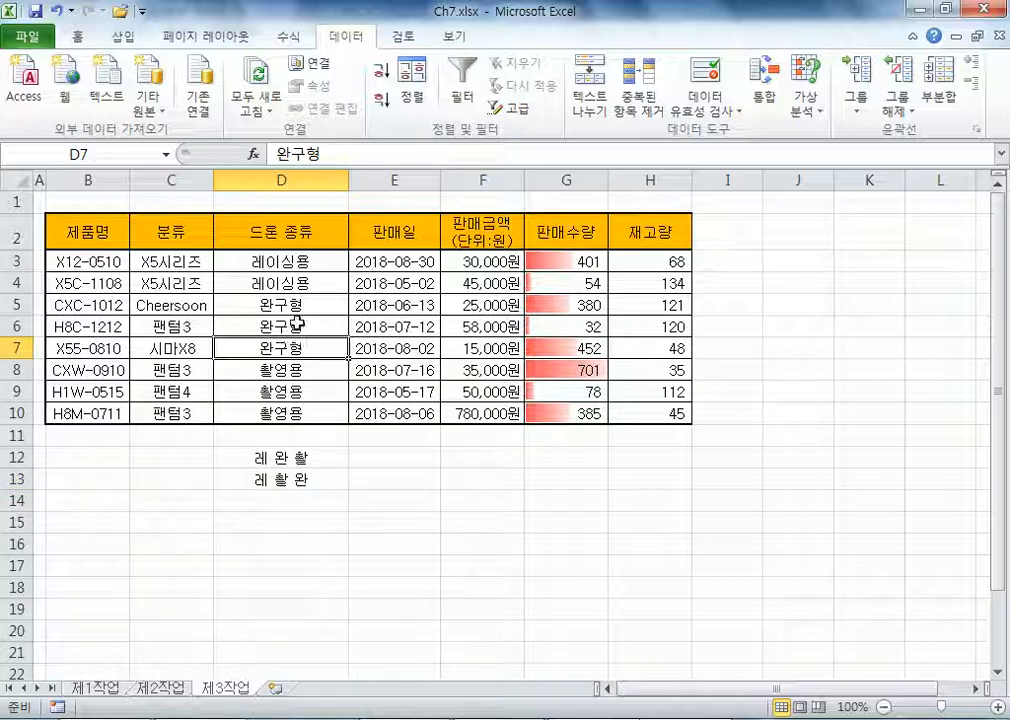
left_click(415, 85)
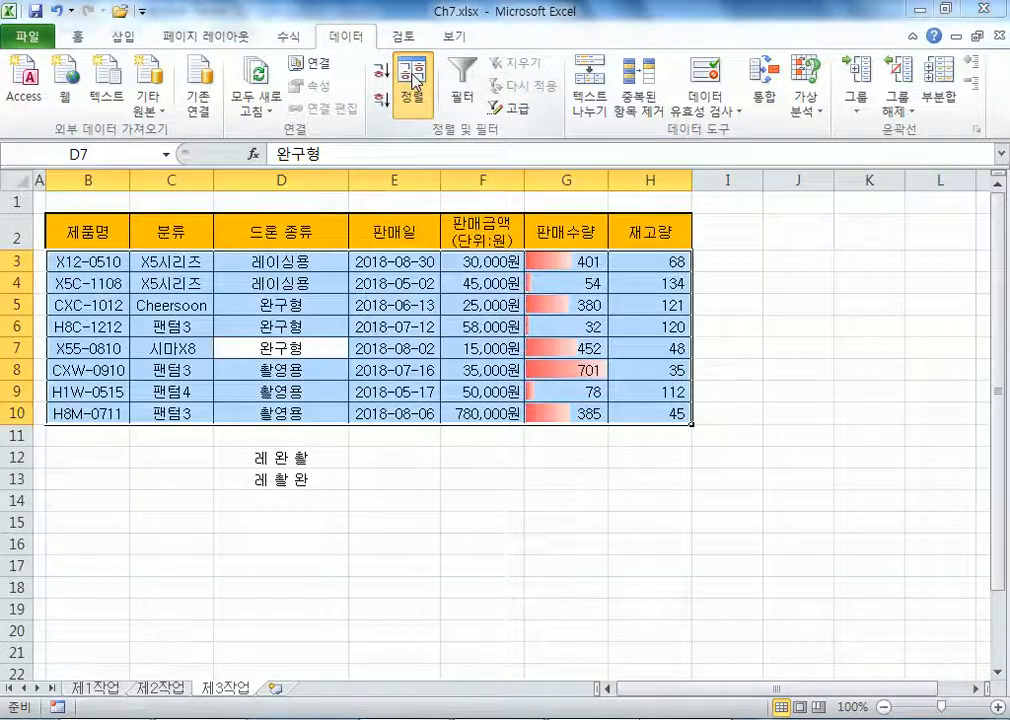
left_click_drag(459, 97, 500, 88)
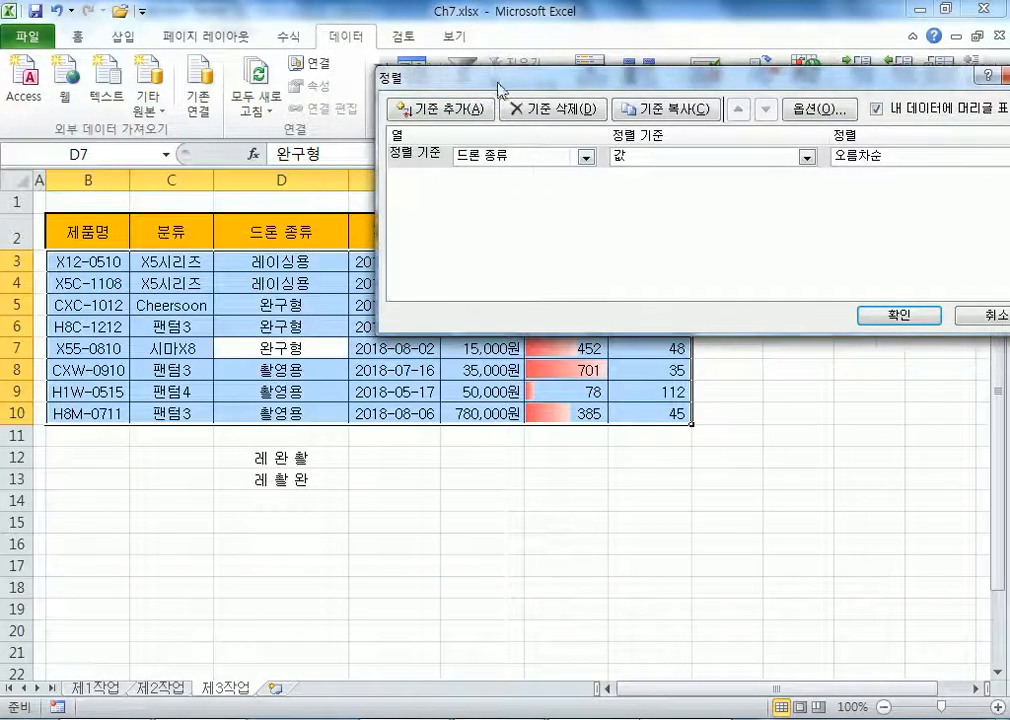
left_click(532, 162)
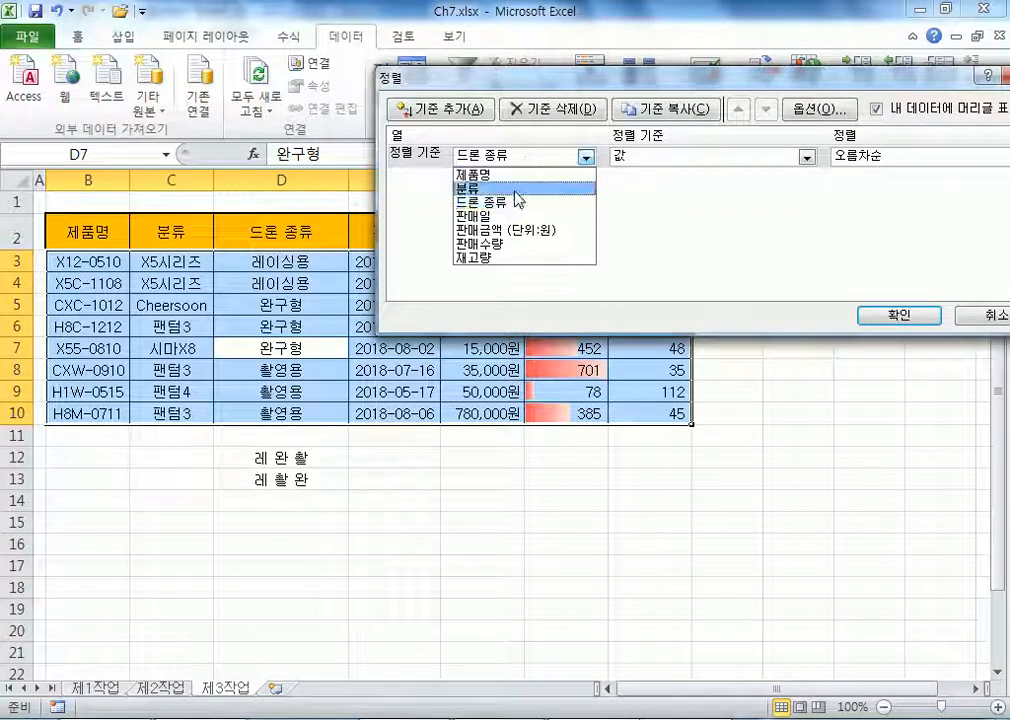
left_click(493, 190)
left_click(494, 160)
left_click(500, 202)
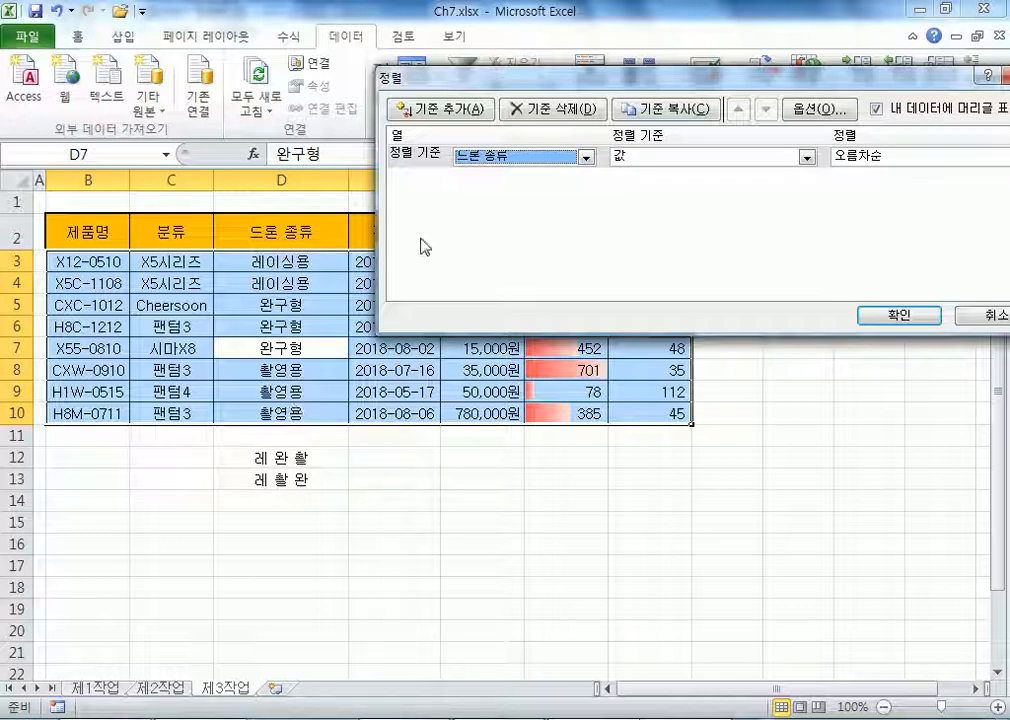
left_click_drag(414, 70, 314, 61)
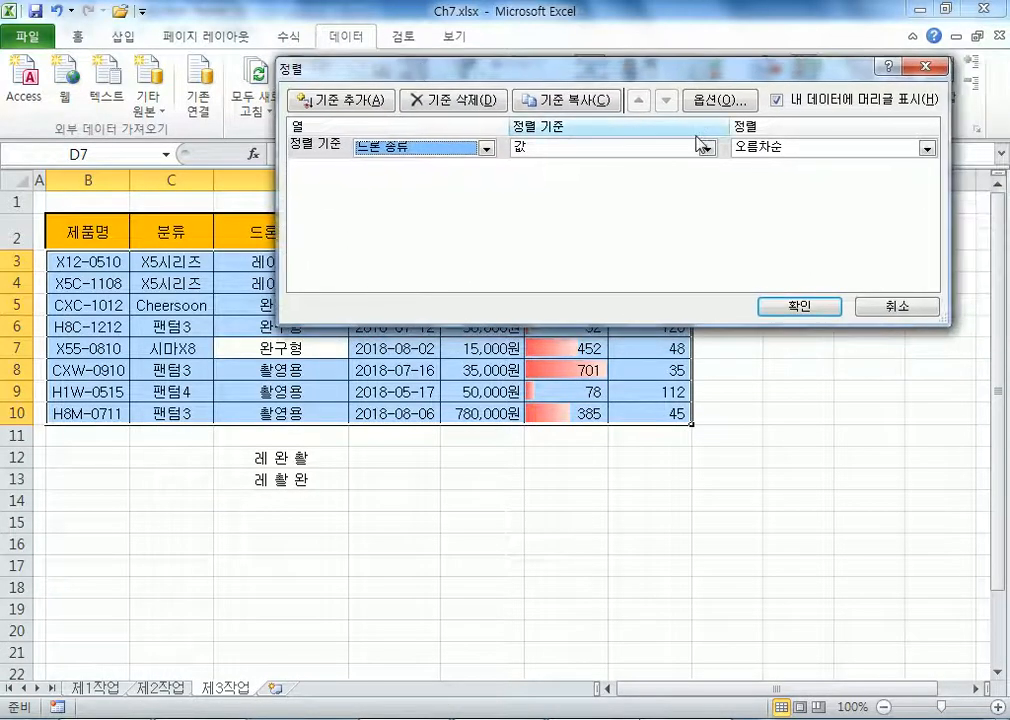
left_click(775, 153)
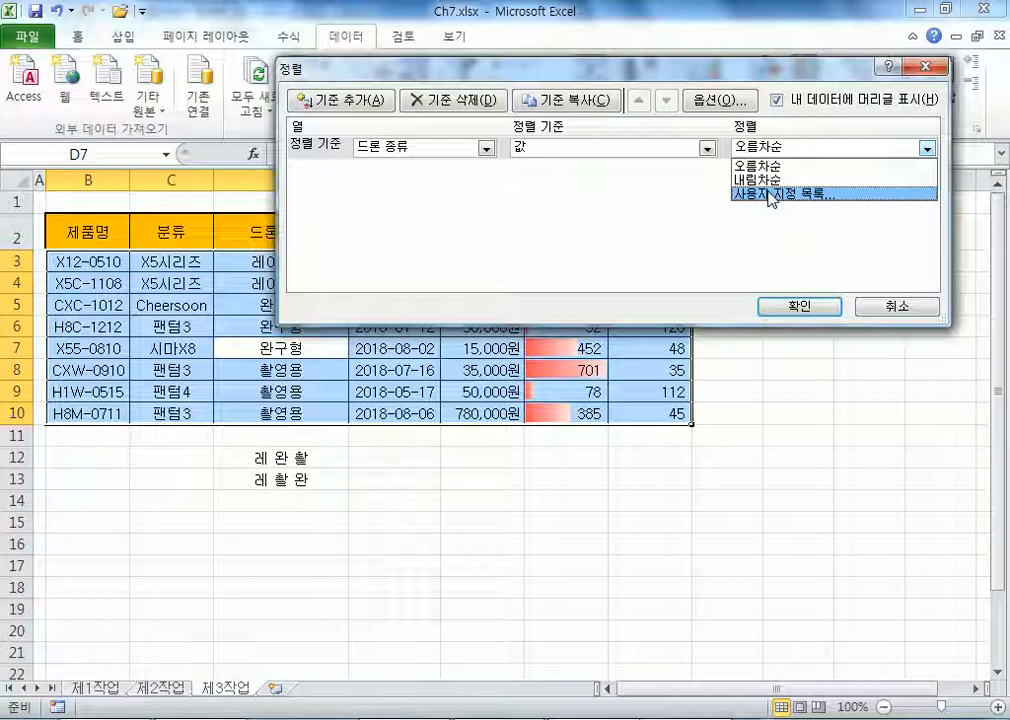
left_click(771, 196)
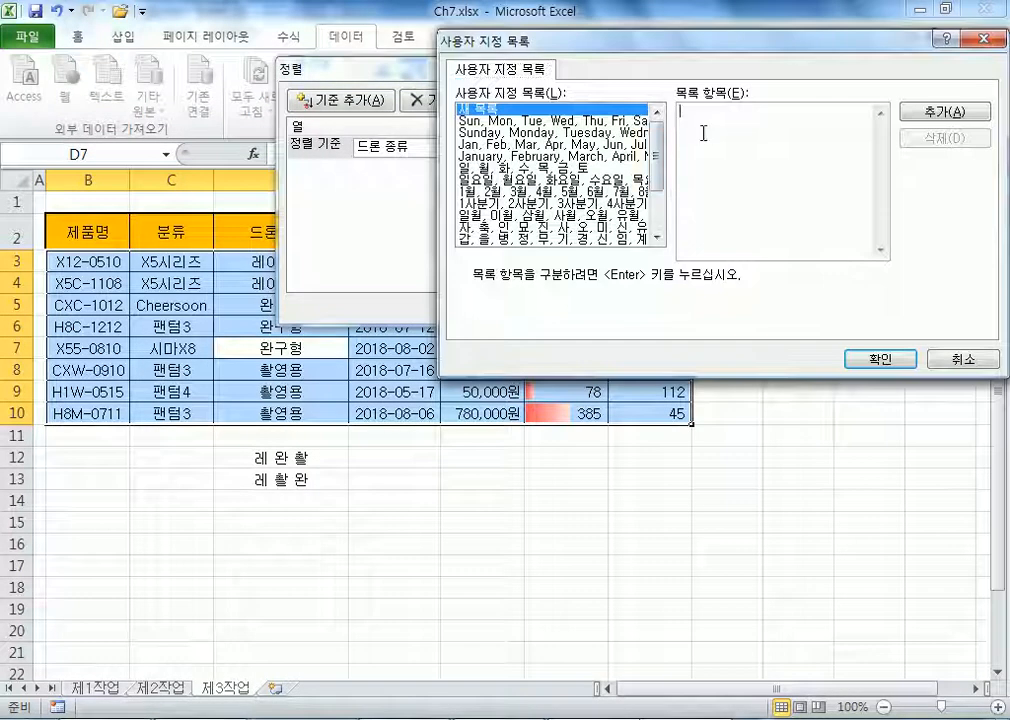
- Add the custom list 레이싱용, 촬영용, 완구형 and apply it as the sort order of 드론 종류
type("레이싱ㅇ")
type("영용")
key("Return")
type("완구ㅎ")
left_click_drag(681, 109, 715, 137)
left_click(736, 157)
left_click(946, 110)
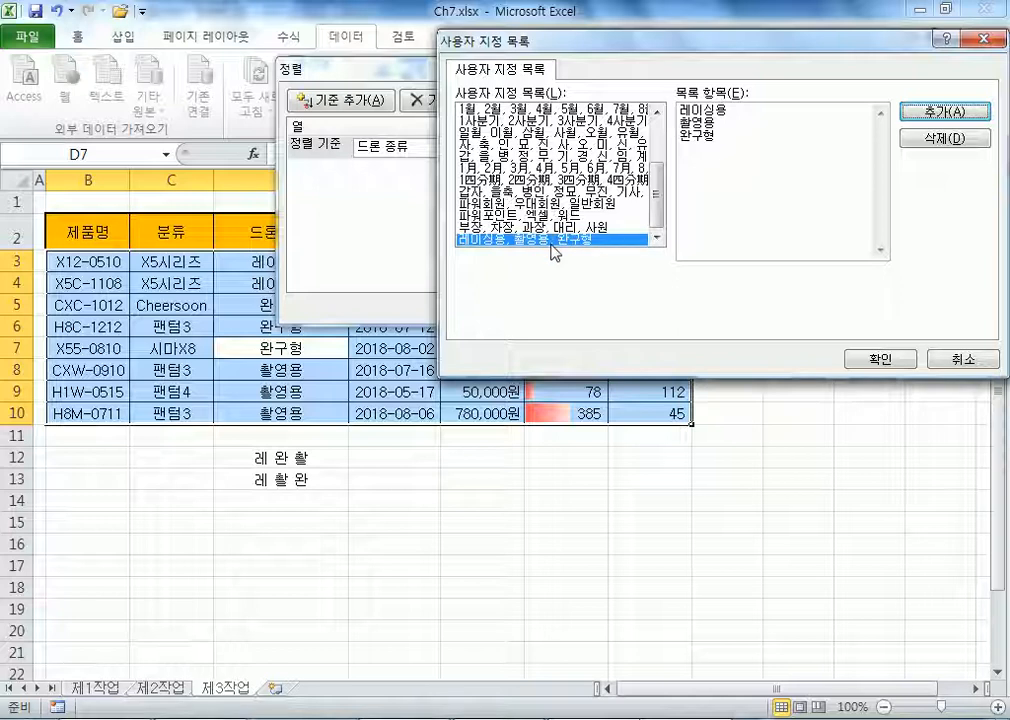
left_click(860, 360)
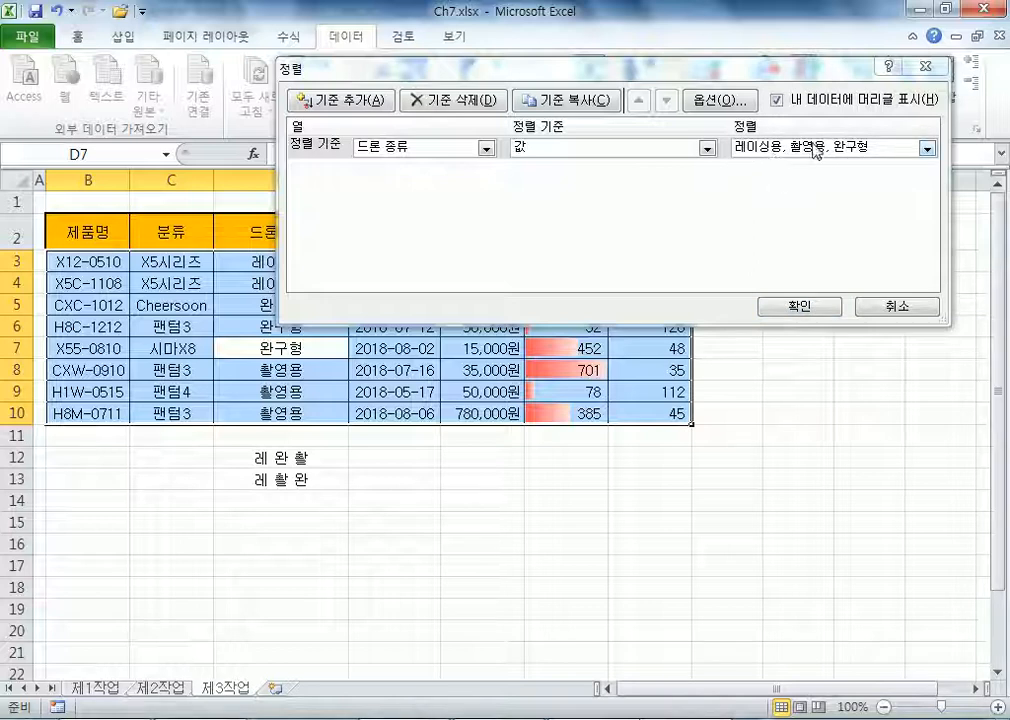
left_click(797, 306)
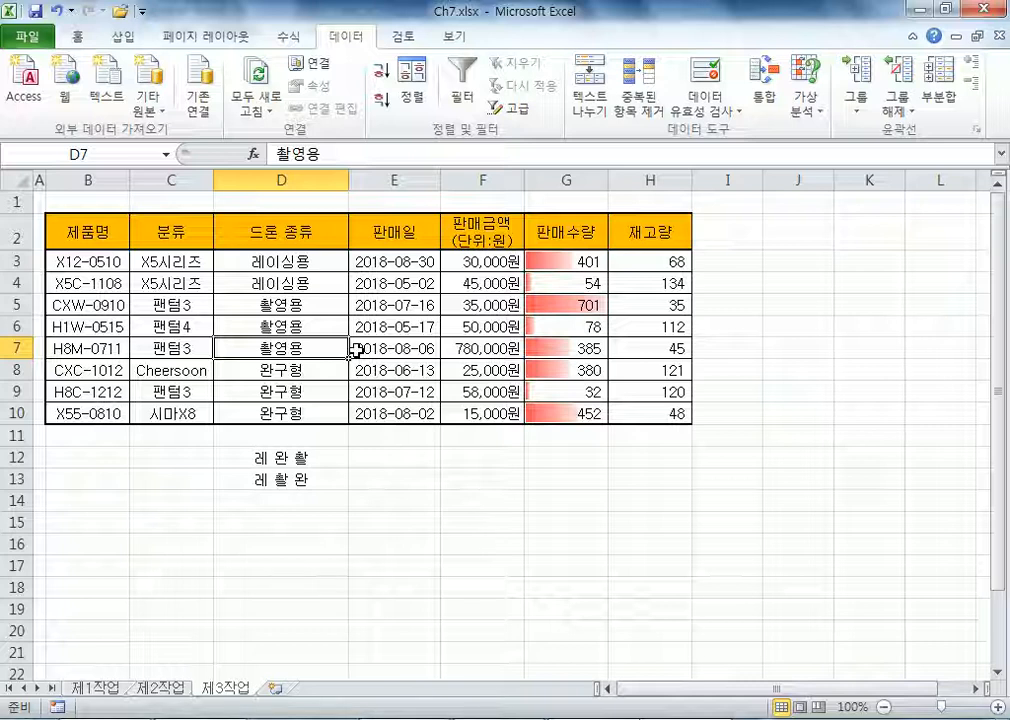
- Replace the custom order of 드론 종류 with ascending order, try descending order, and return to ascending
left_click(328, 261)
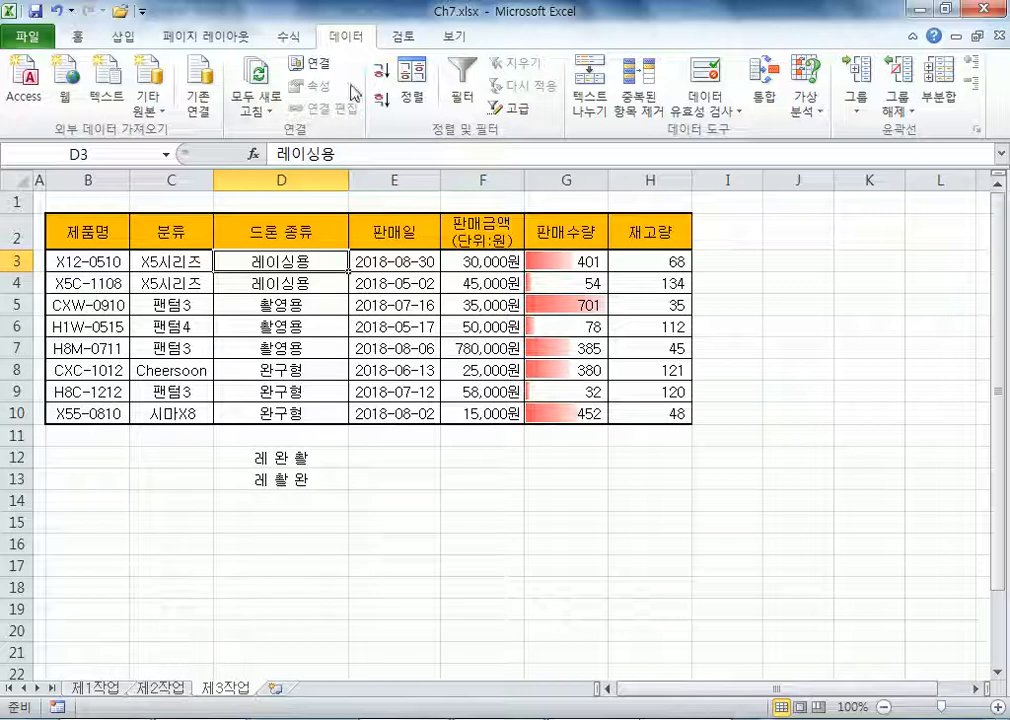
left_click(410, 88)
left_click(823, 149)
left_click(793, 166)
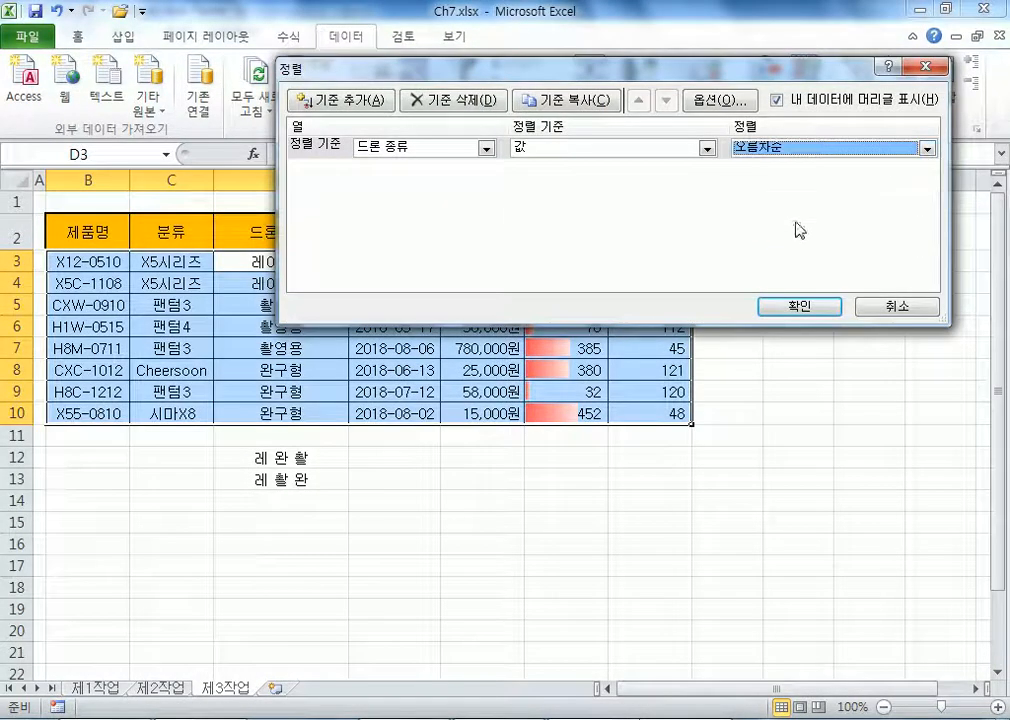
left_click(799, 307)
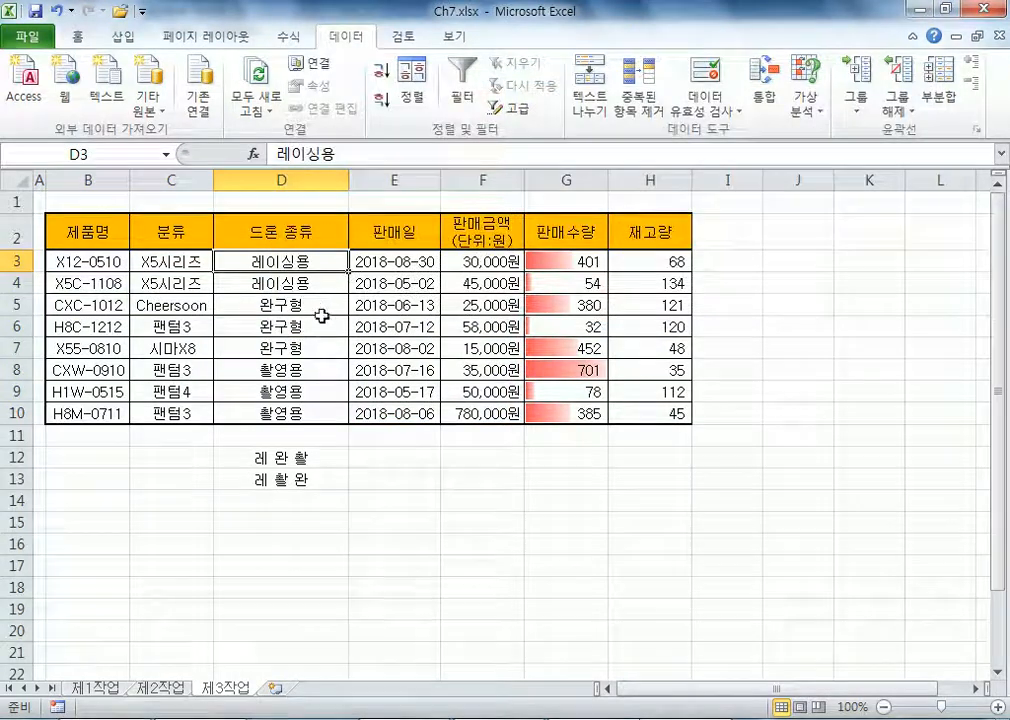
left_click(381, 99)
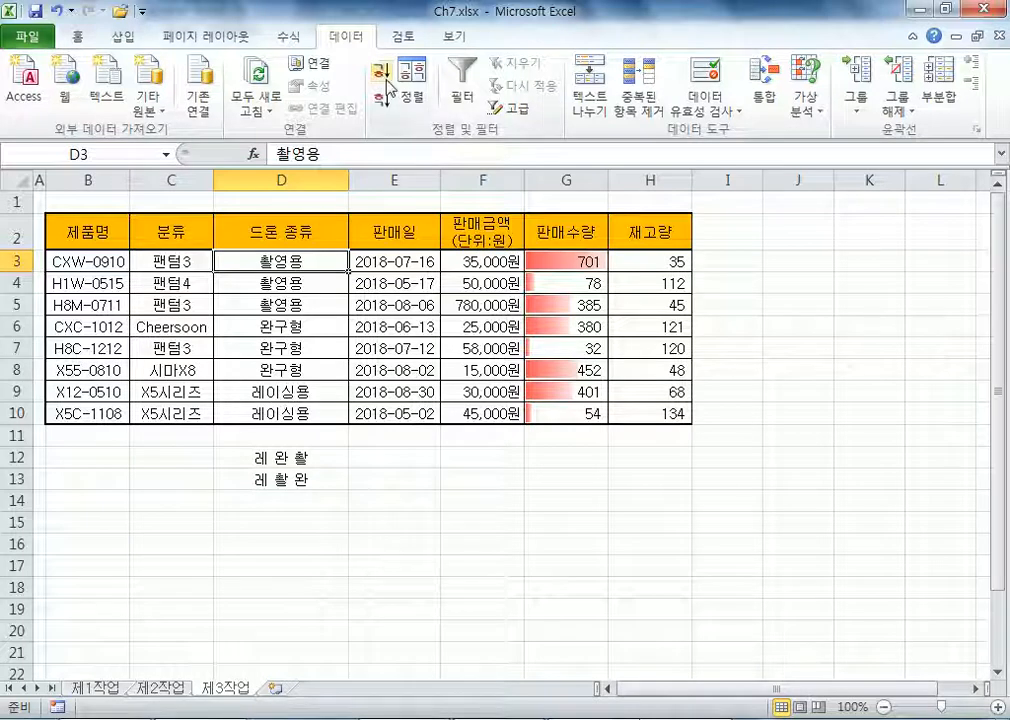
left_click(381, 70)
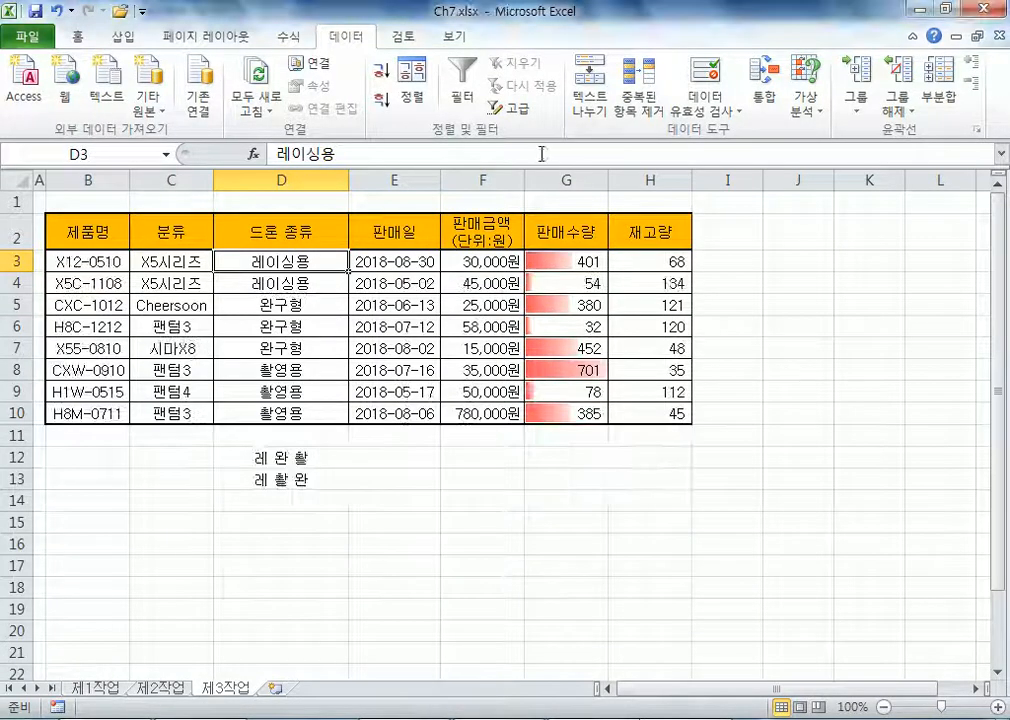
- Delete the sort-order notes from cells D12:D13
left_click_drag(289, 462, 288, 487)
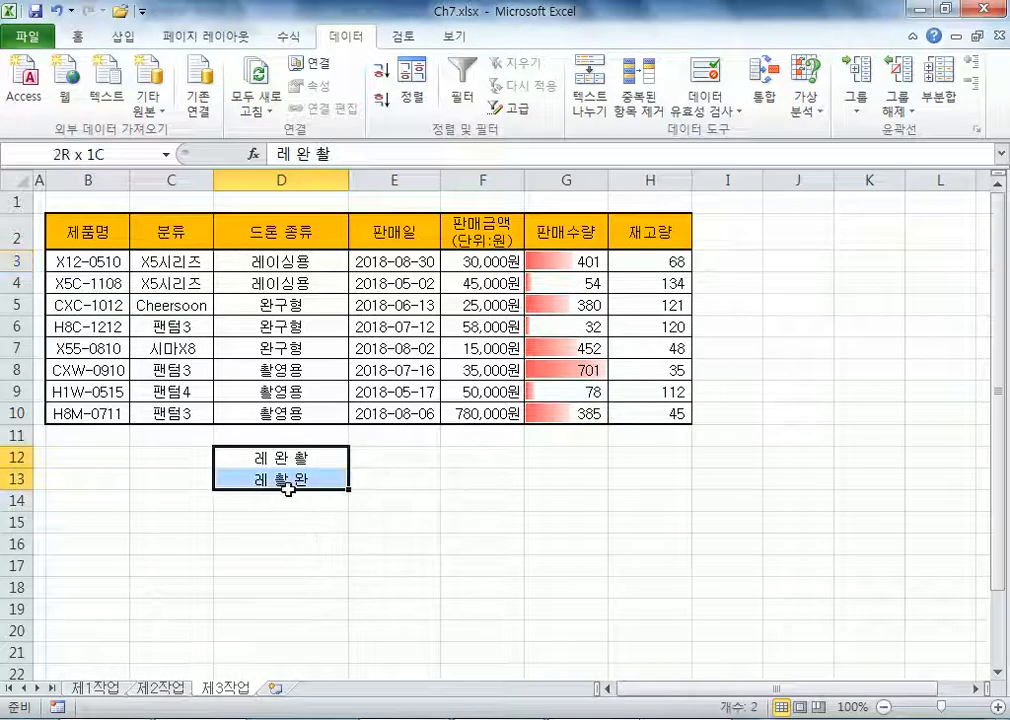
key("Delete")
- Open the Subtotal settings for the drone table and reset the grouping field to 제품명 and the function to 합계
left_click(282, 283)
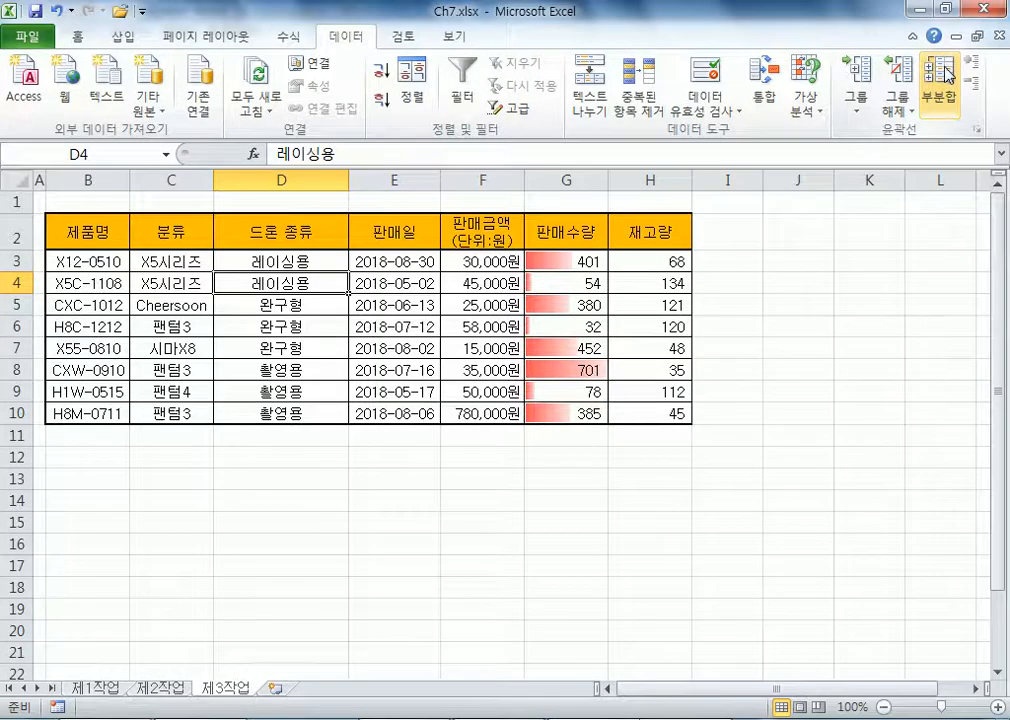
left_click(942, 97)
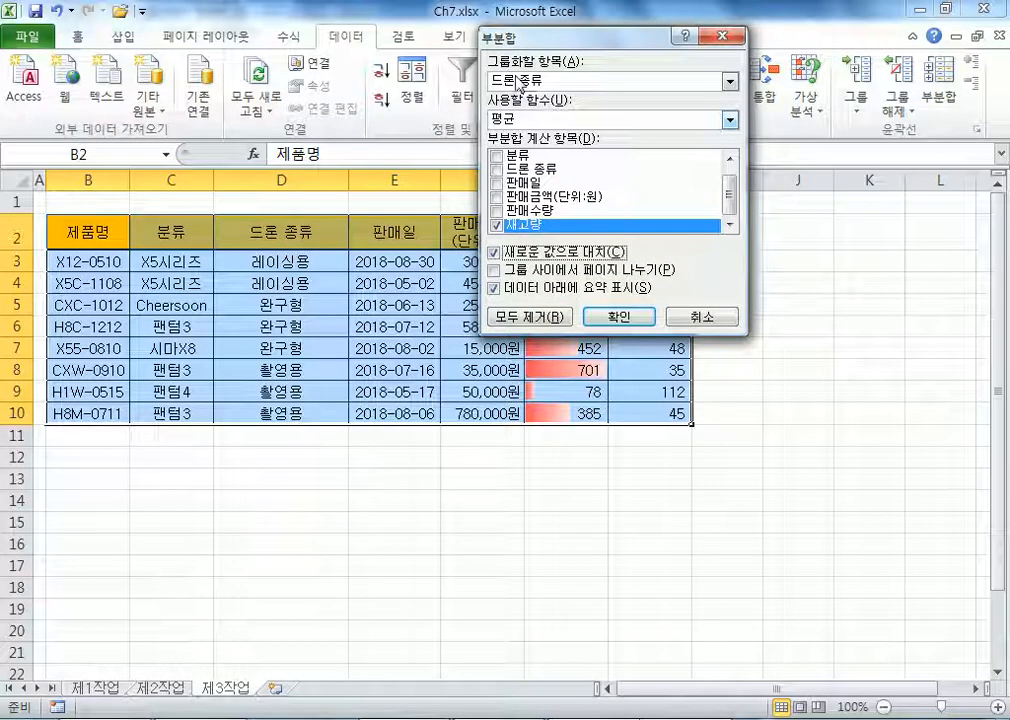
left_click(519, 86)
left_click(520, 97)
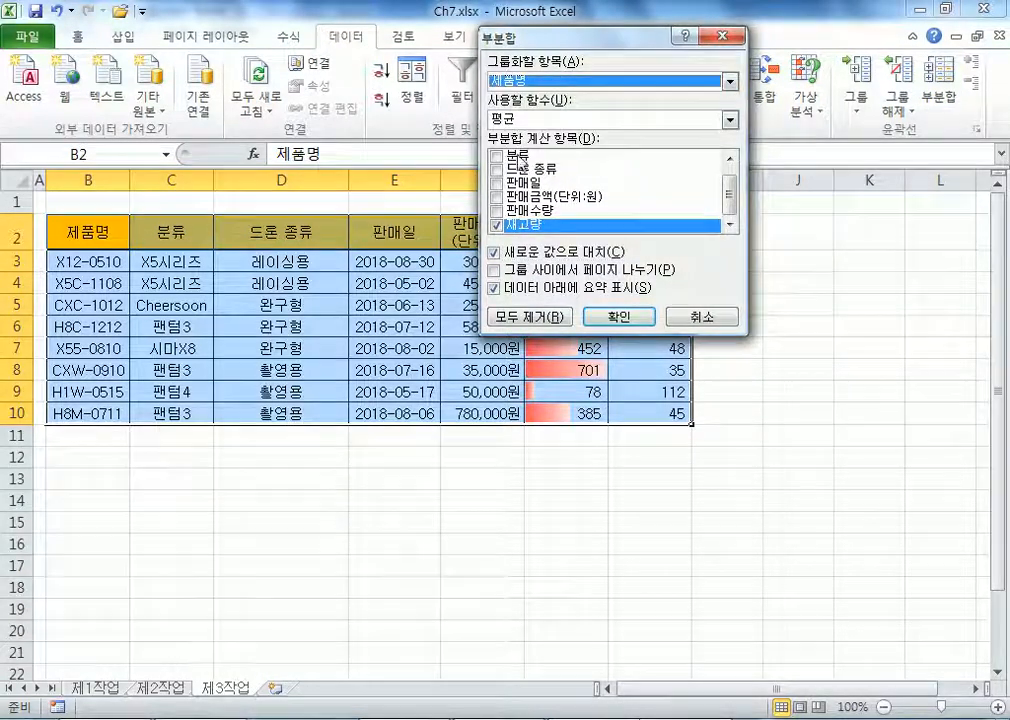
left_click(520, 120)
left_click(520, 134)
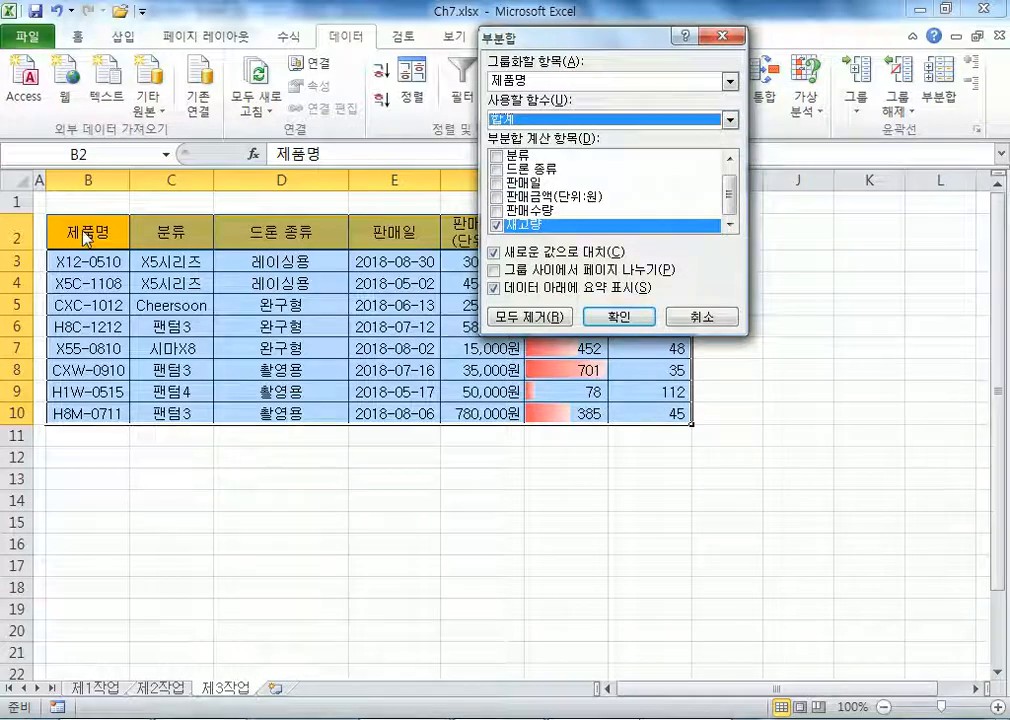
left_click_drag(537, 45, 238, 165)
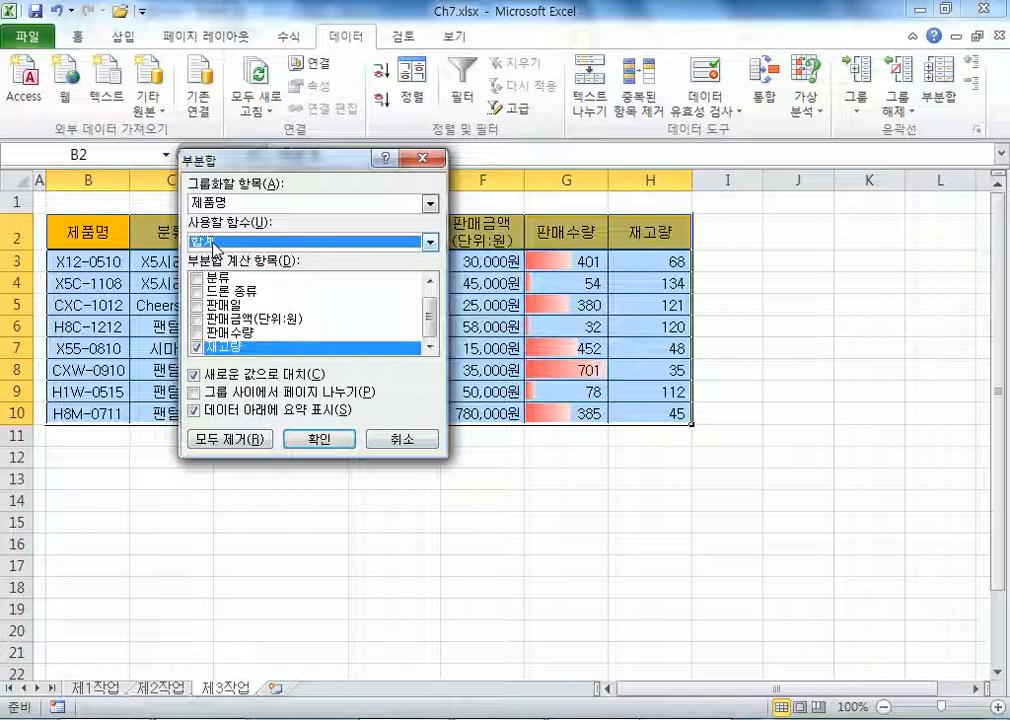
left_click_drag(265, 168, 474, 160)
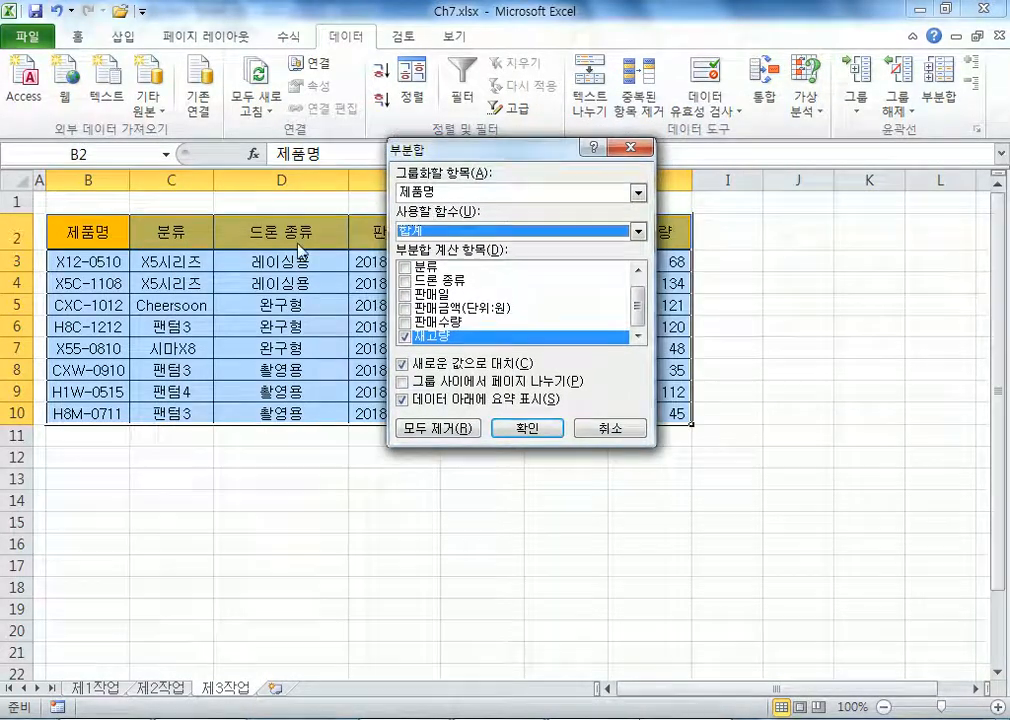
- Subtotal 판매수량 by 드론 종류 using the 최대값 function, leaving 재고량 out of the calculation
left_click(443, 192)
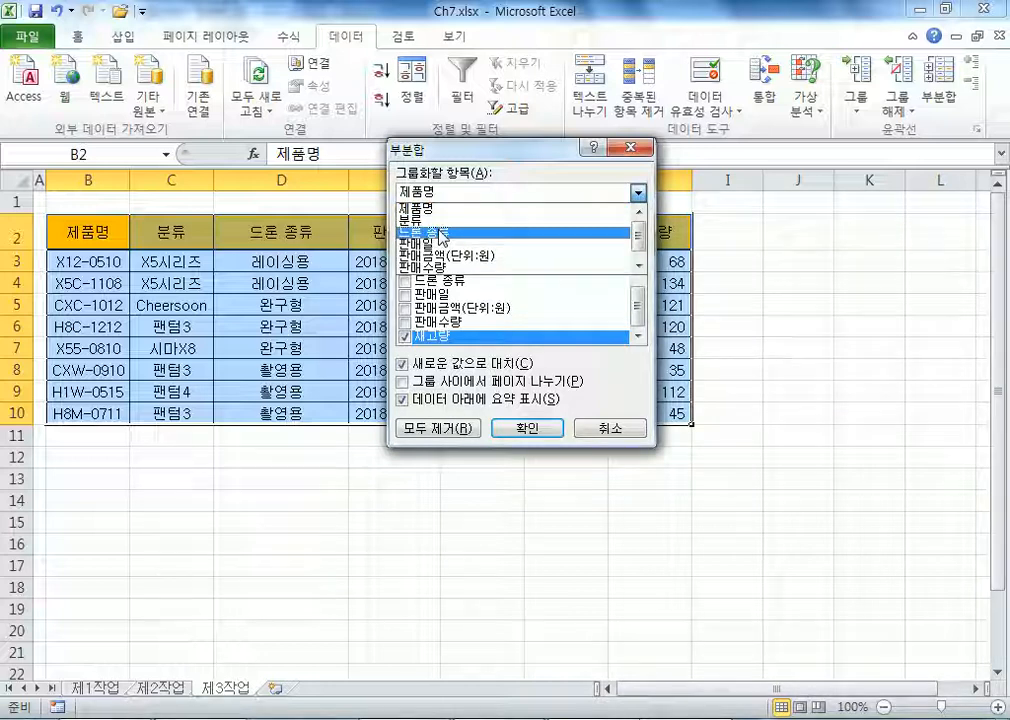
left_click(440, 232)
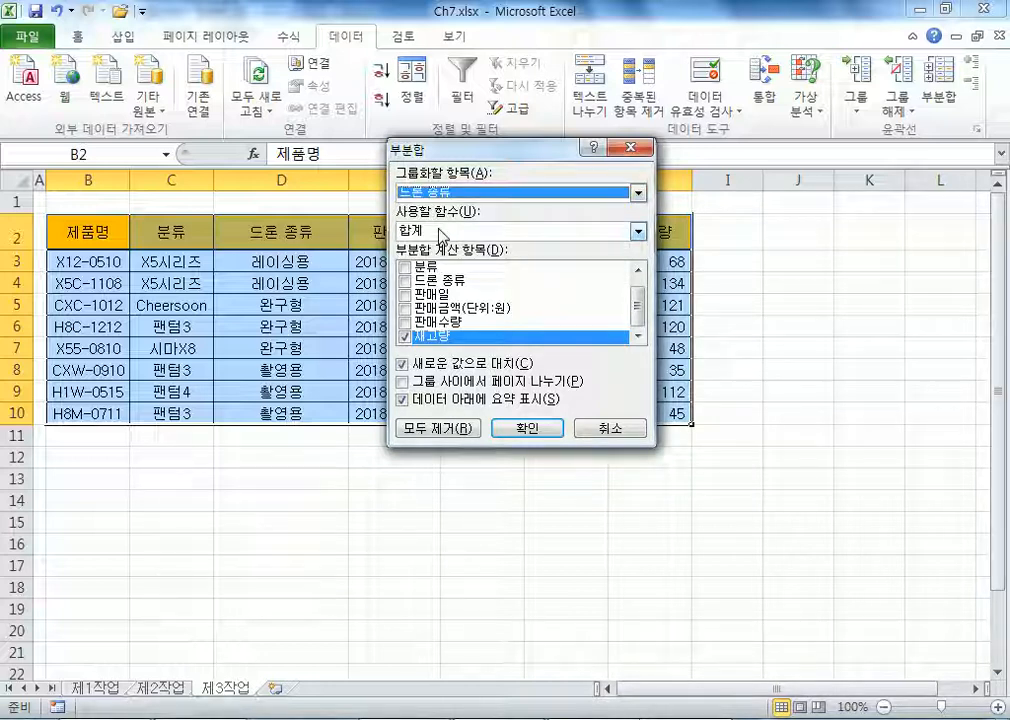
left_click(404, 337)
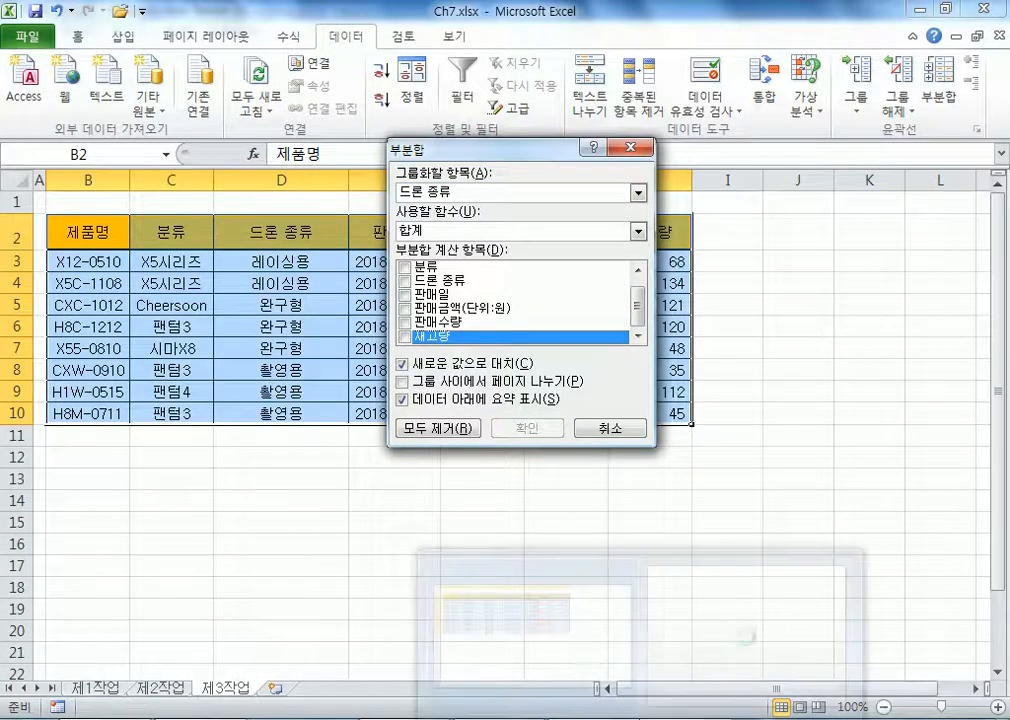
left_click(404, 322)
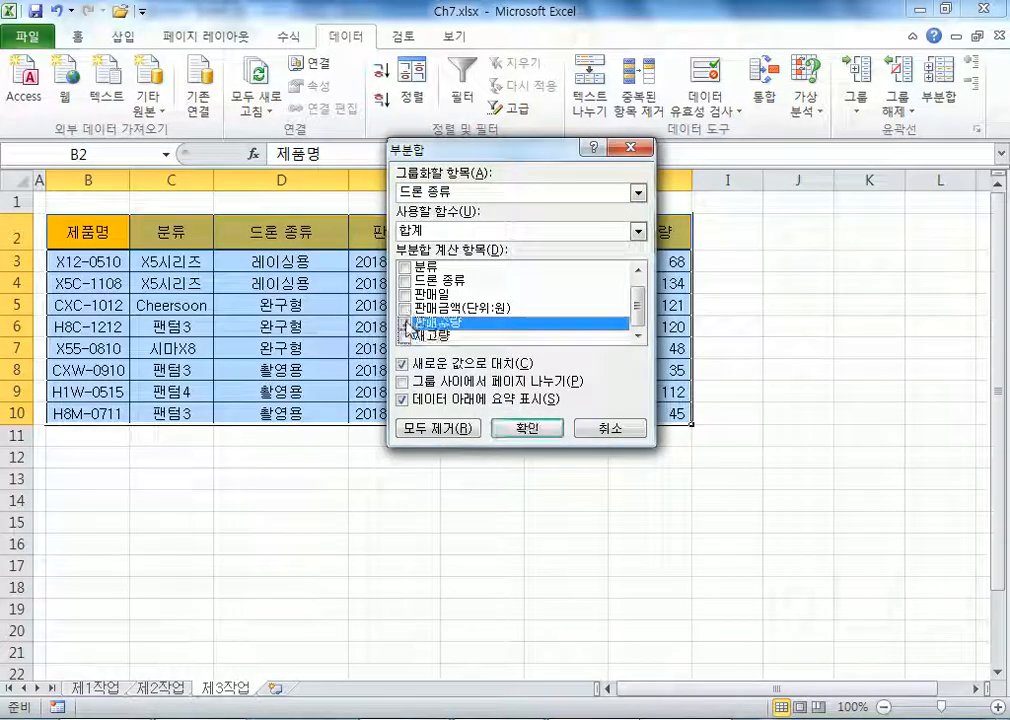
left_click(432, 231)
left_click(410, 284)
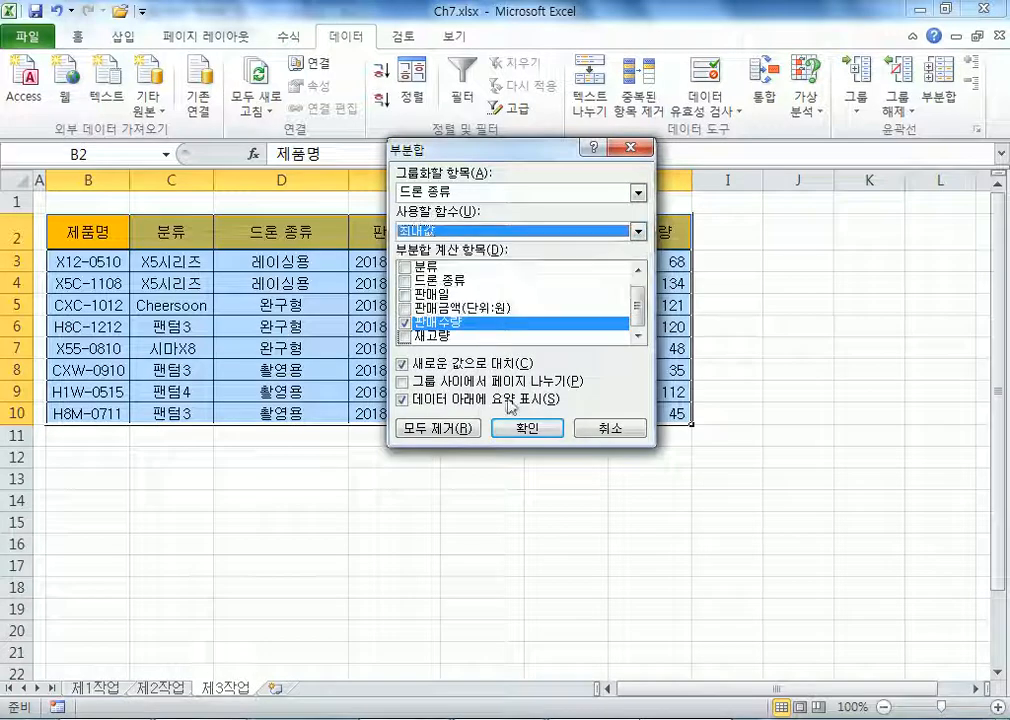
left_click(527, 428)
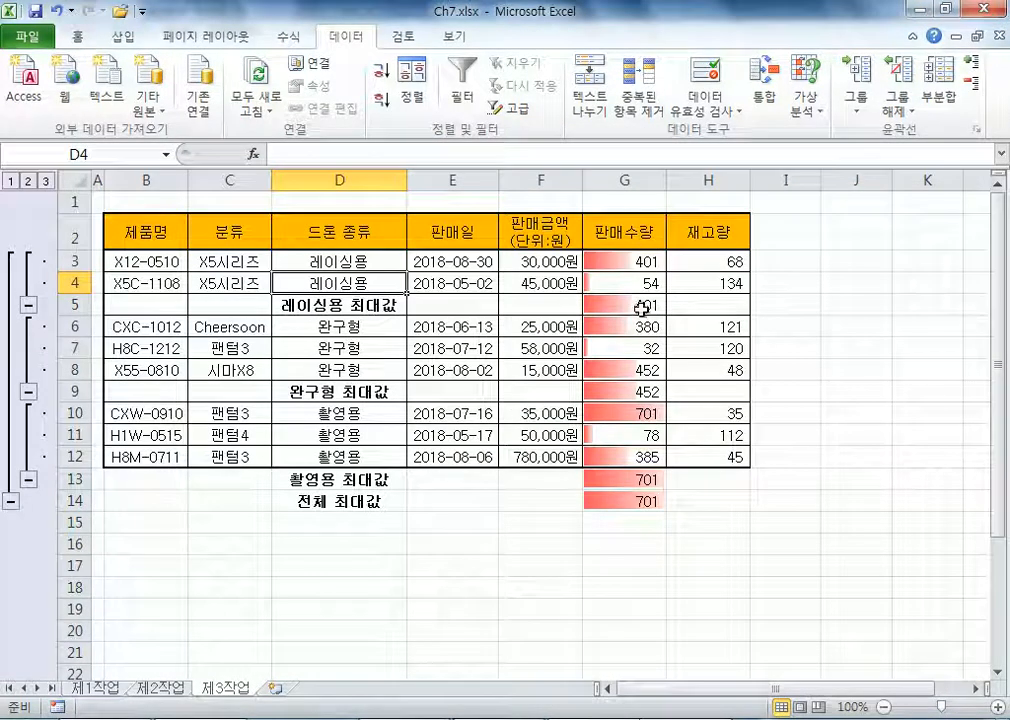
- Add a second subtotal of only 재고량 by 드론 종류 with the 평균 function, keeping the existing subtotals instead of replacing them
left_click(940, 96)
left_click(405, 323)
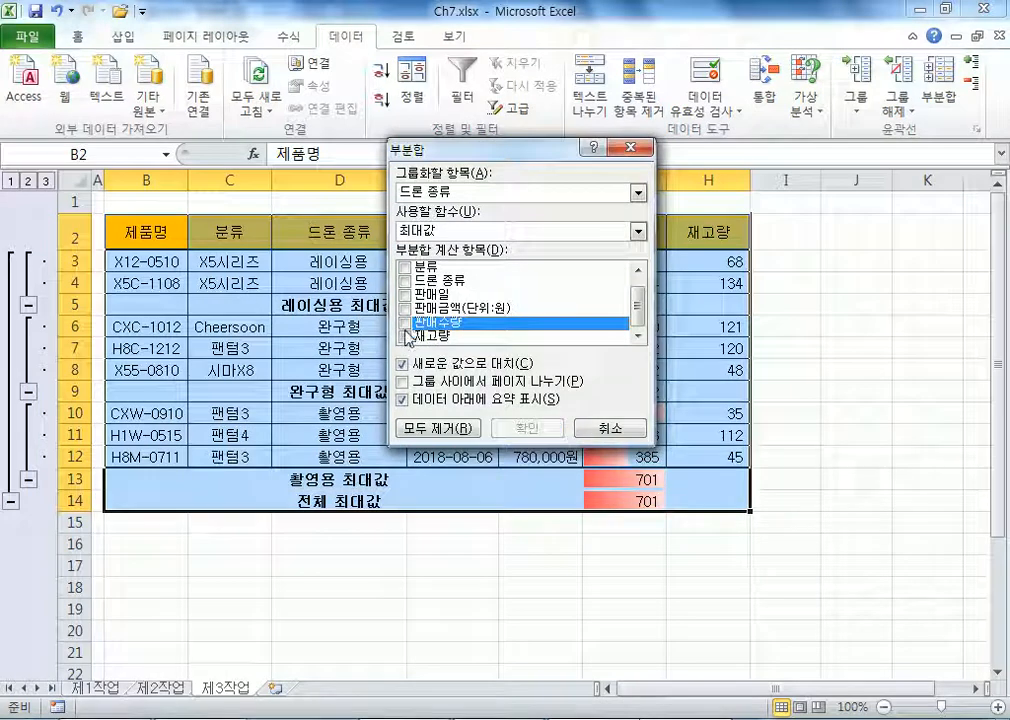
left_click(405, 337)
left_click(420, 232)
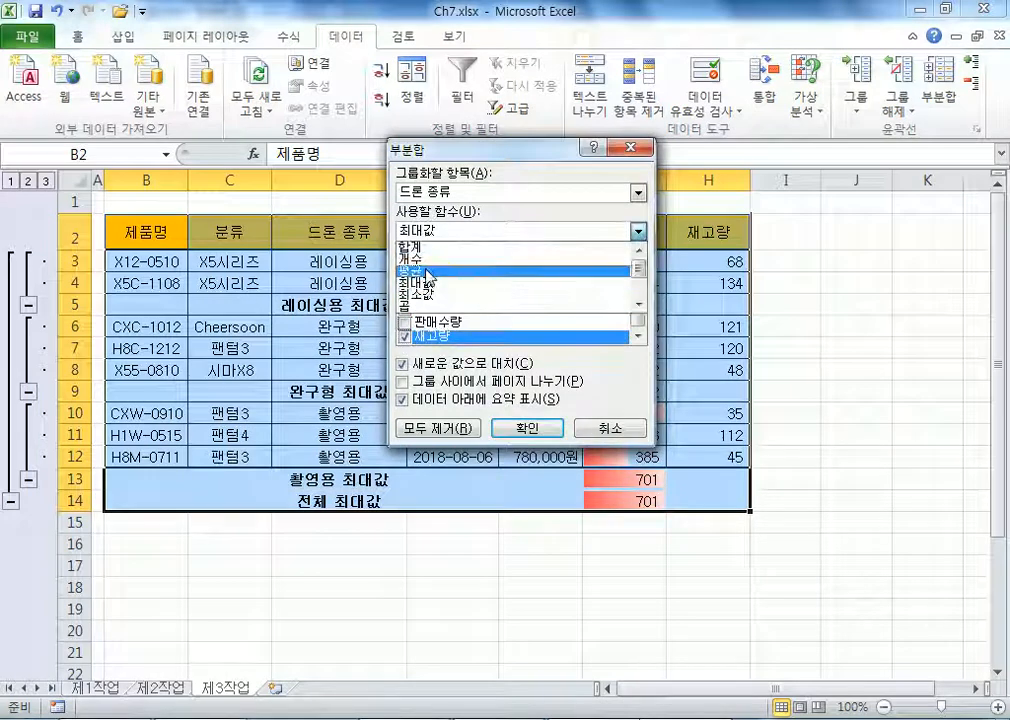
left_click(455, 272)
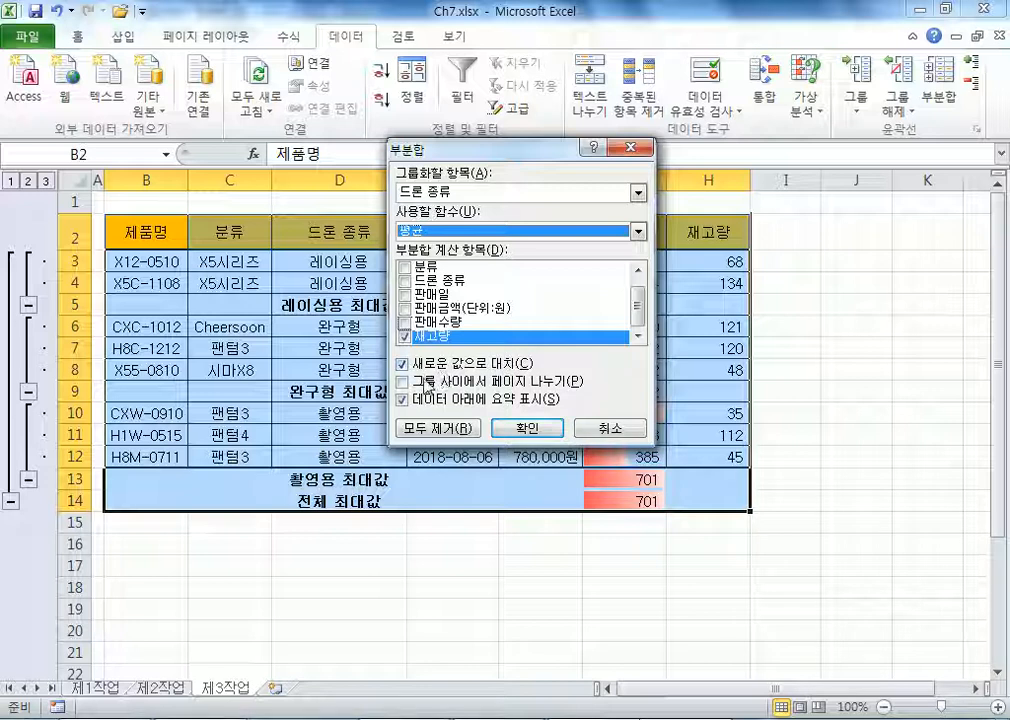
left_click(403, 365)
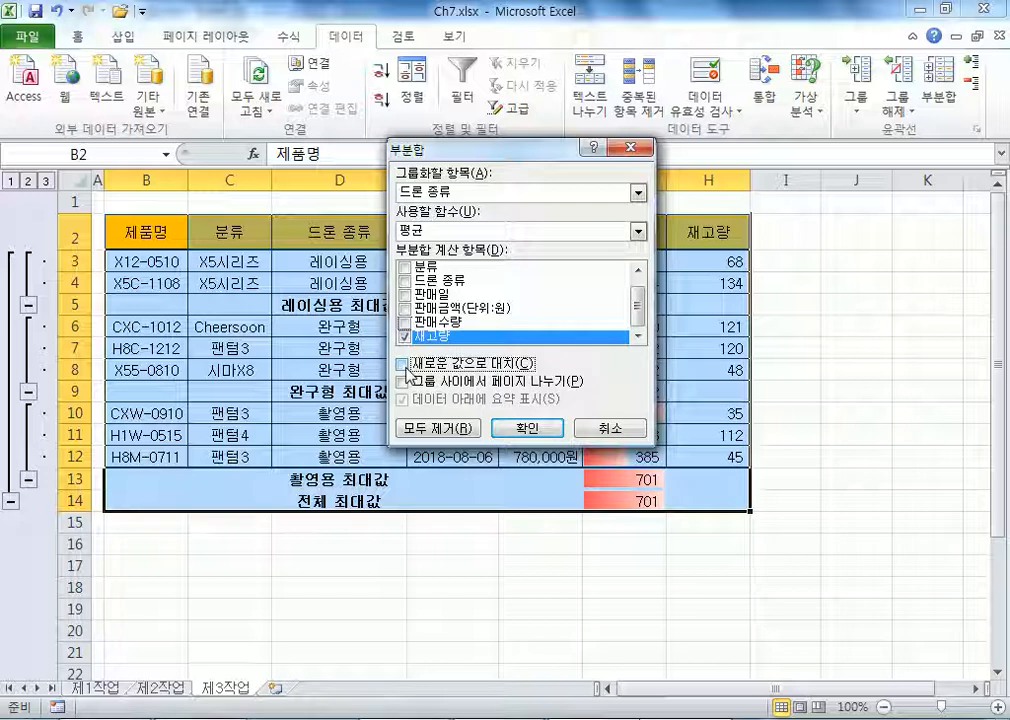
left_click(528, 427)
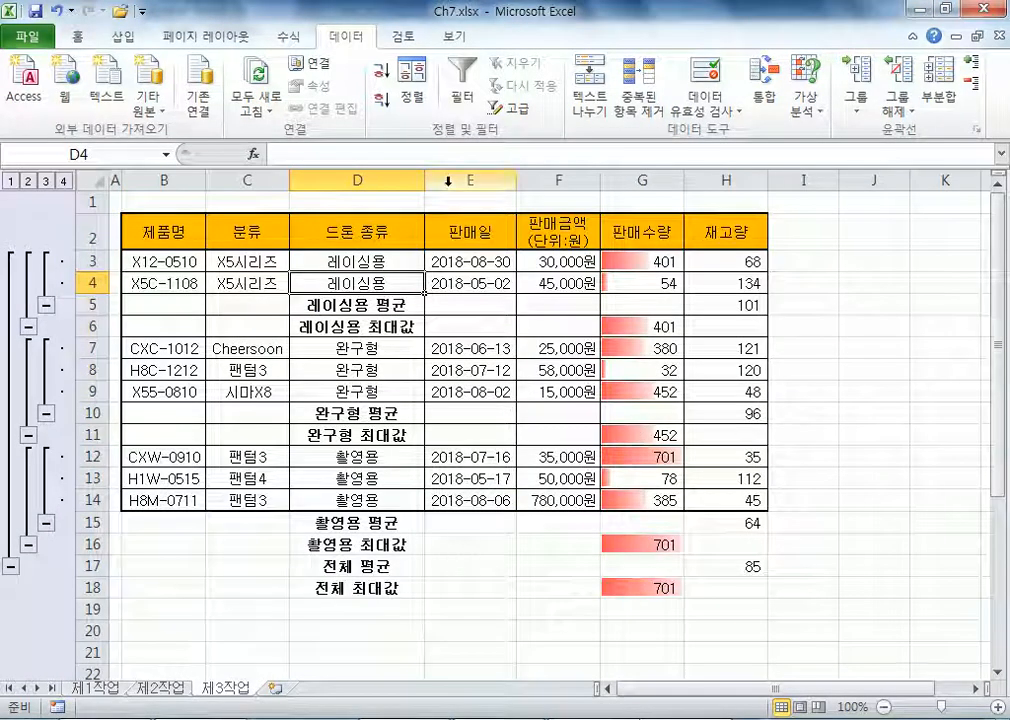
- Narrow column D and inspect how the 레이싱용 평균 and 레이싱용 최대값 labels overrun their cells
left_click_drag(422, 183, 372, 172)
left_click(352, 305)
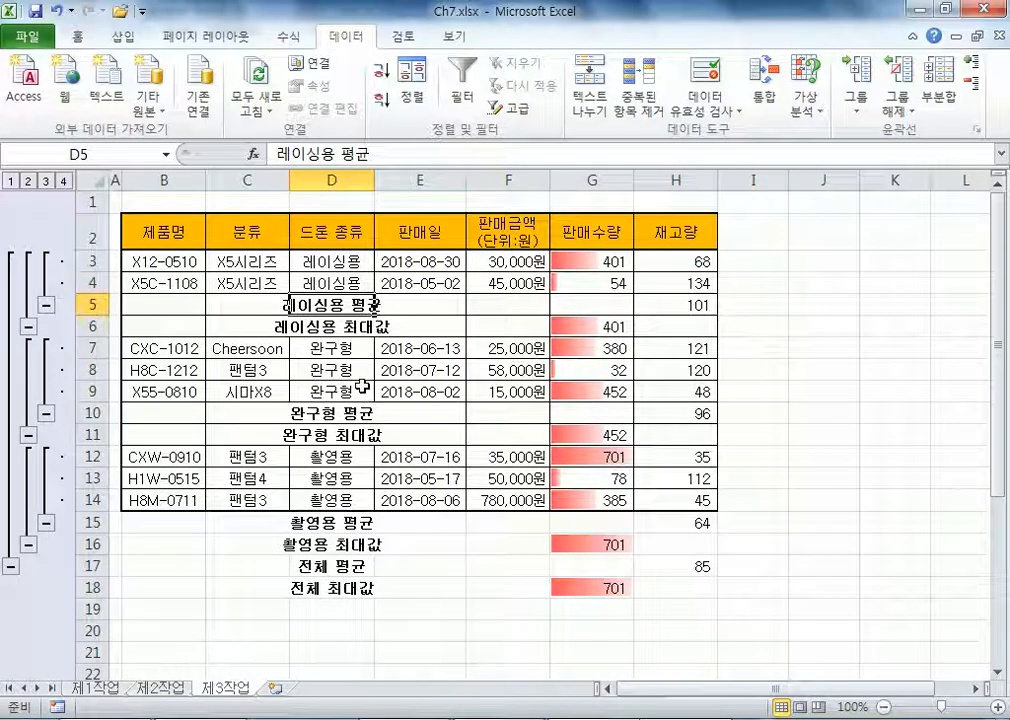
left_click(362, 327)
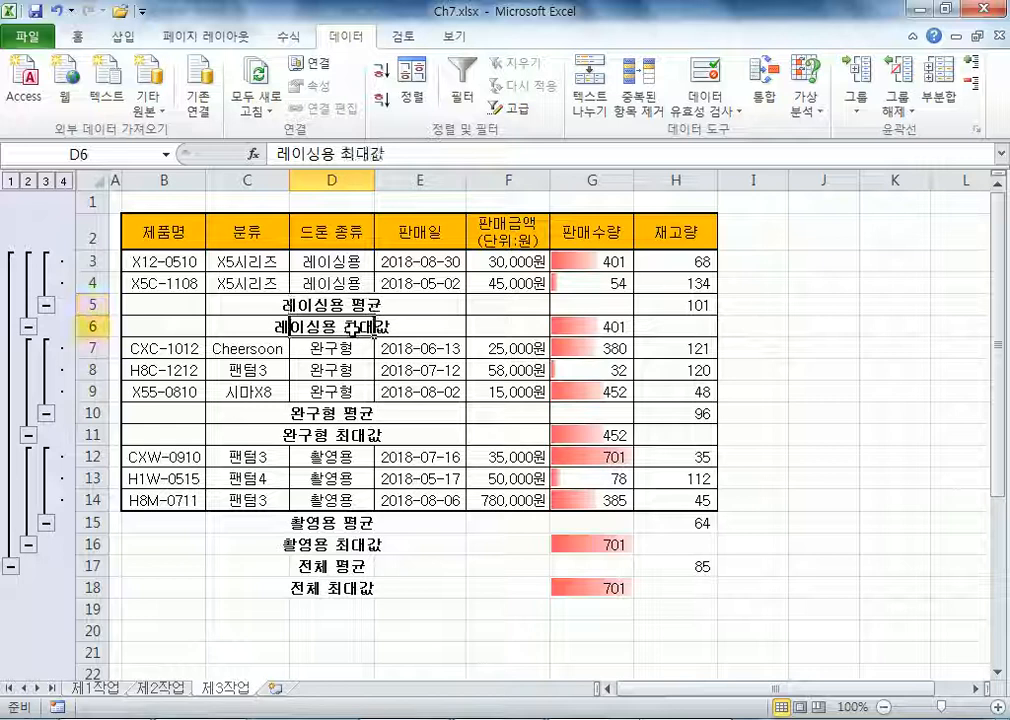
left_click(340, 304)
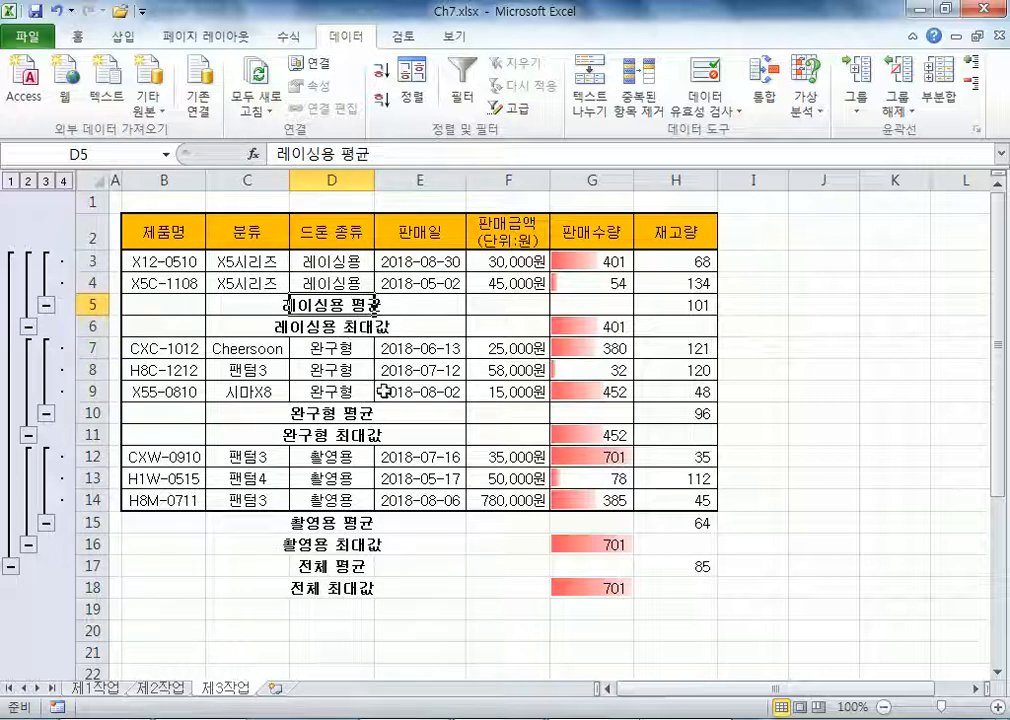
left_click(459, 585)
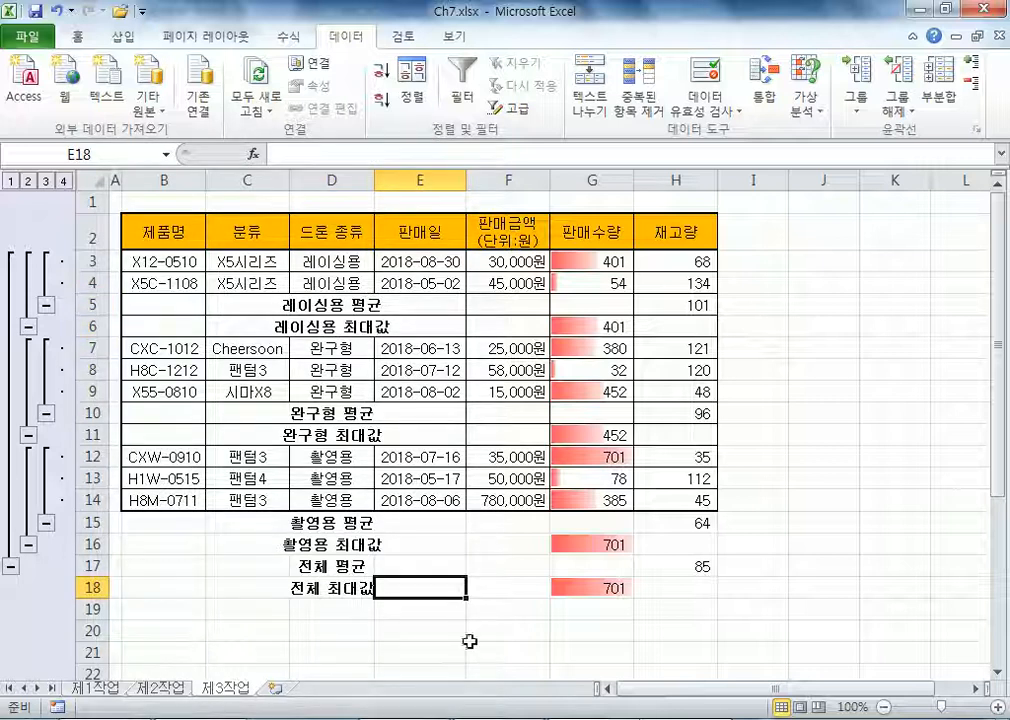
- Check column D in Ch7(완성).xlsx and highlight condition (3) about matching the 출력형태 in GE08-11A.pdf
key("alt+Tab")
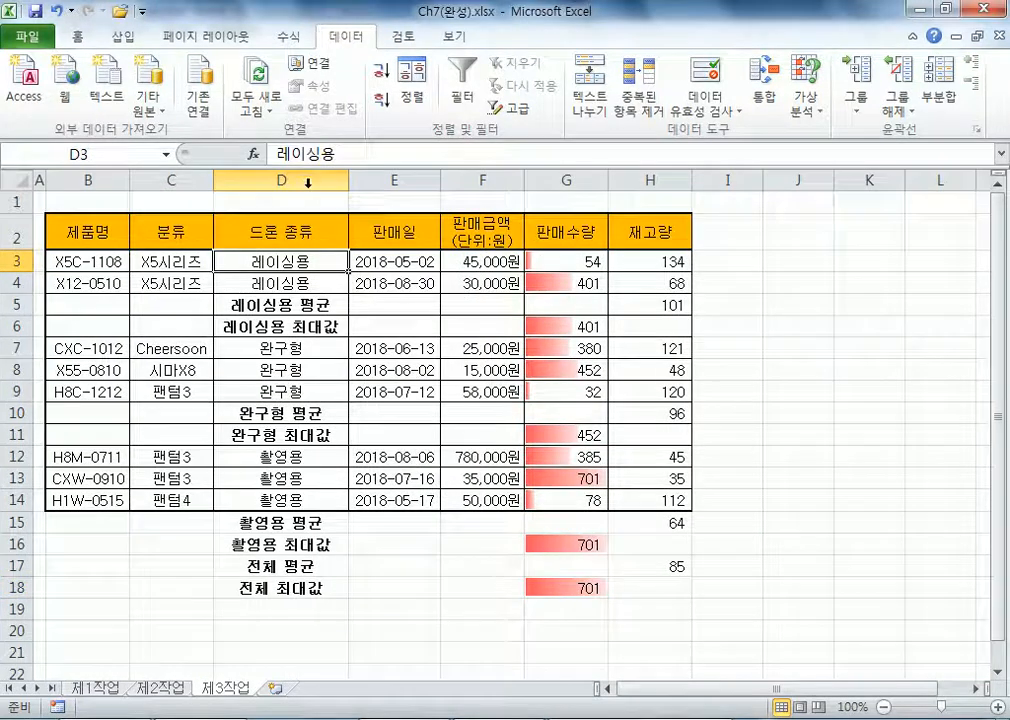
left_click(306, 178)
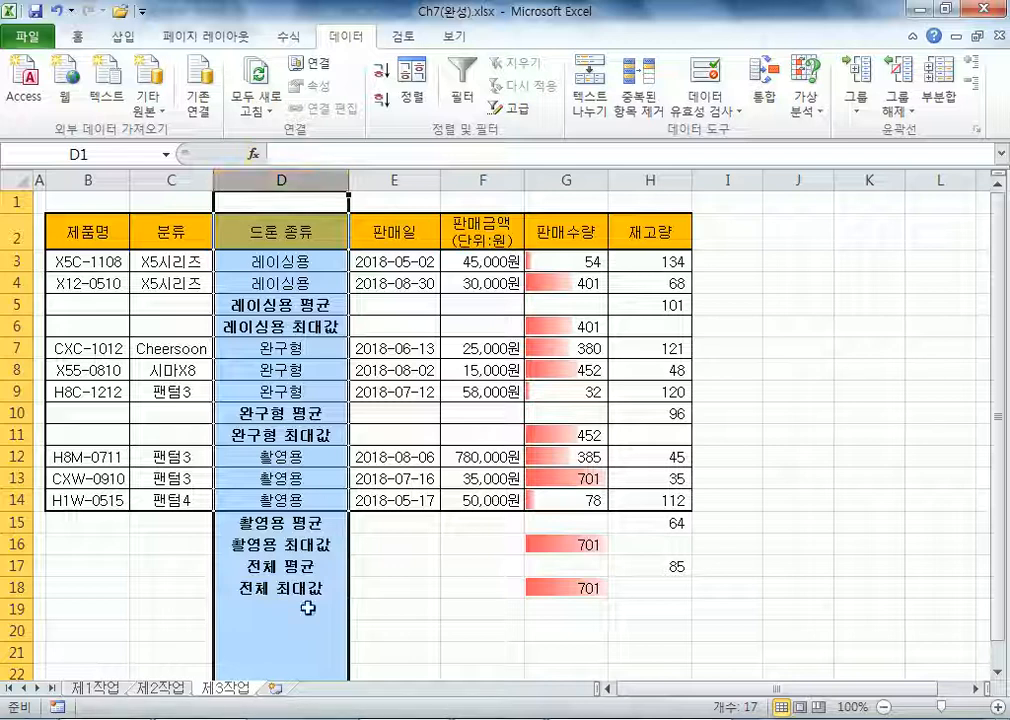
key("alt+Tab")
left_click_drag(189, 257, 394, 262)
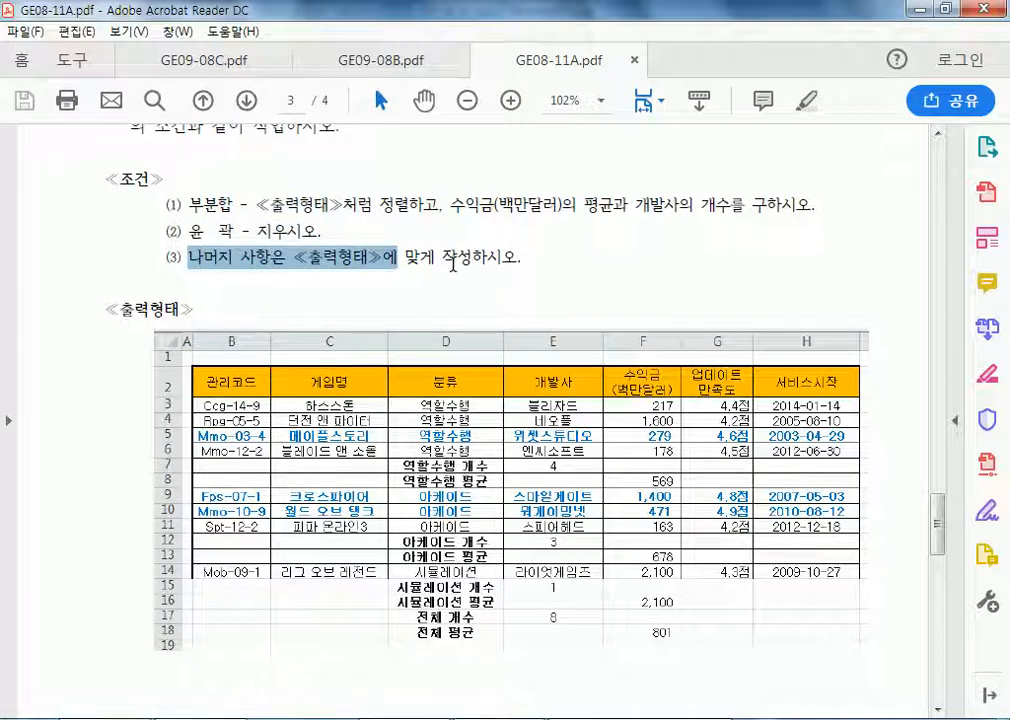
key("alt+Tab")
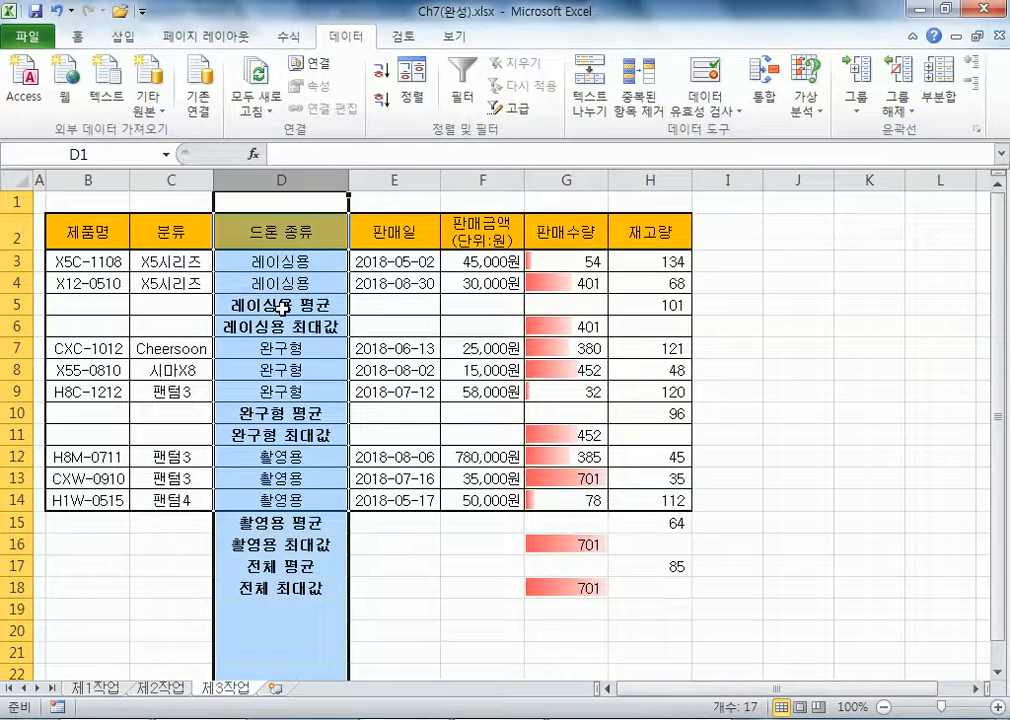
- Return to Ch7.xlsx and widen column D so the subtotal labels fit inside their cells
left_click(325, 343)
left_click(560, 719)
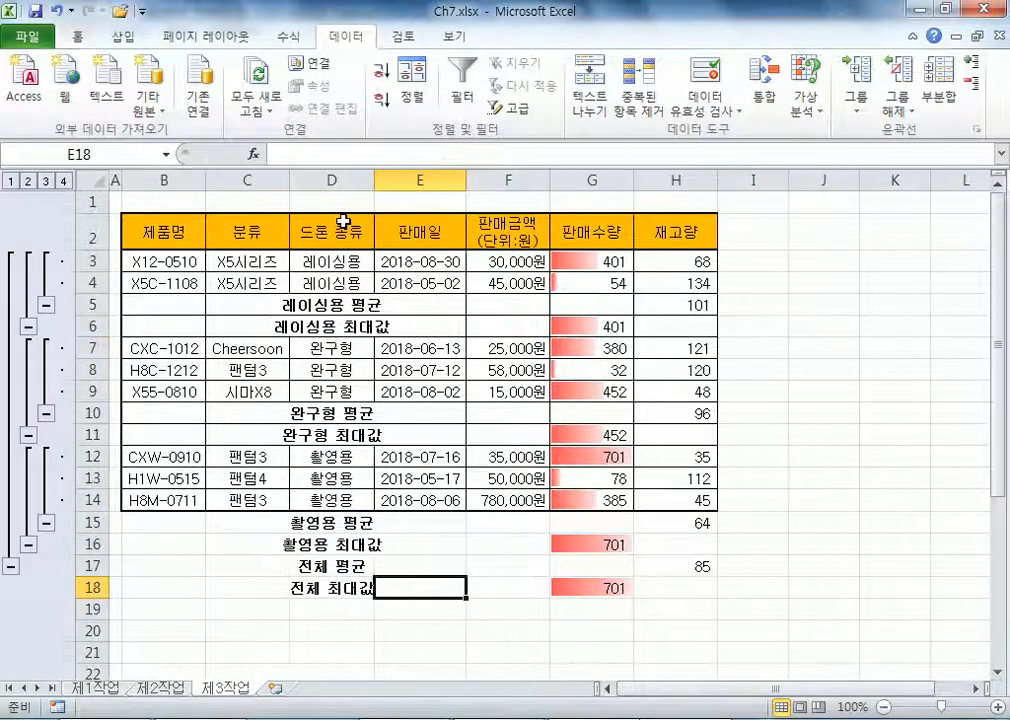
left_click_drag(376, 186, 425, 186)
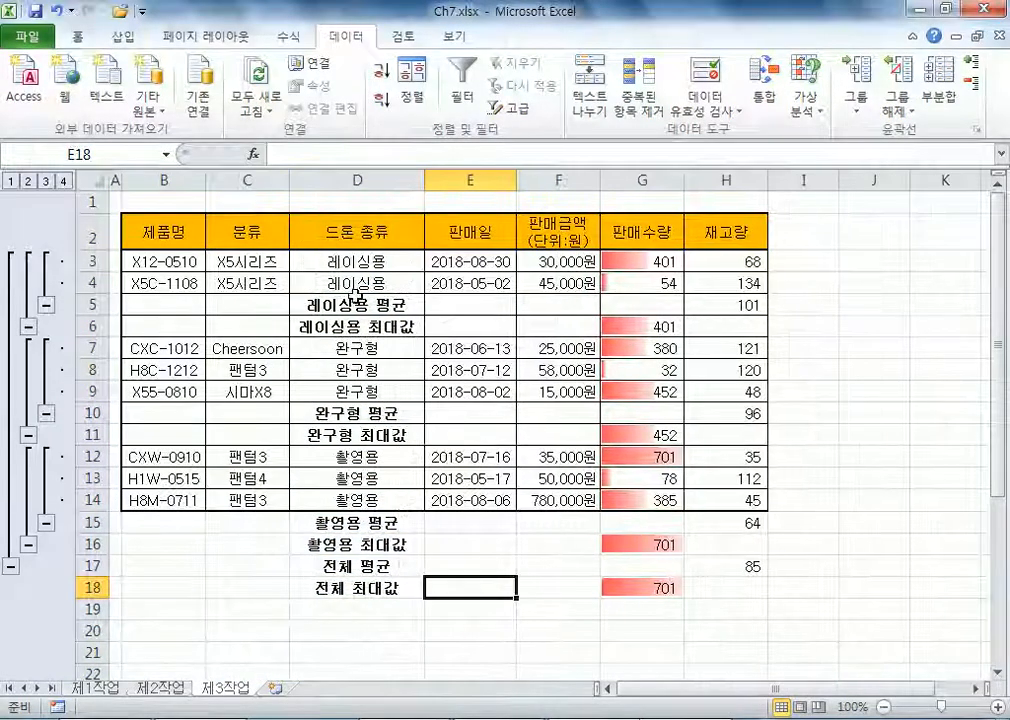
- Go through outline levels 1, 2, 3 and 4 of the subtotalled table, ending with all rows expanded
left_click(15, 182)
left_click(29, 182)
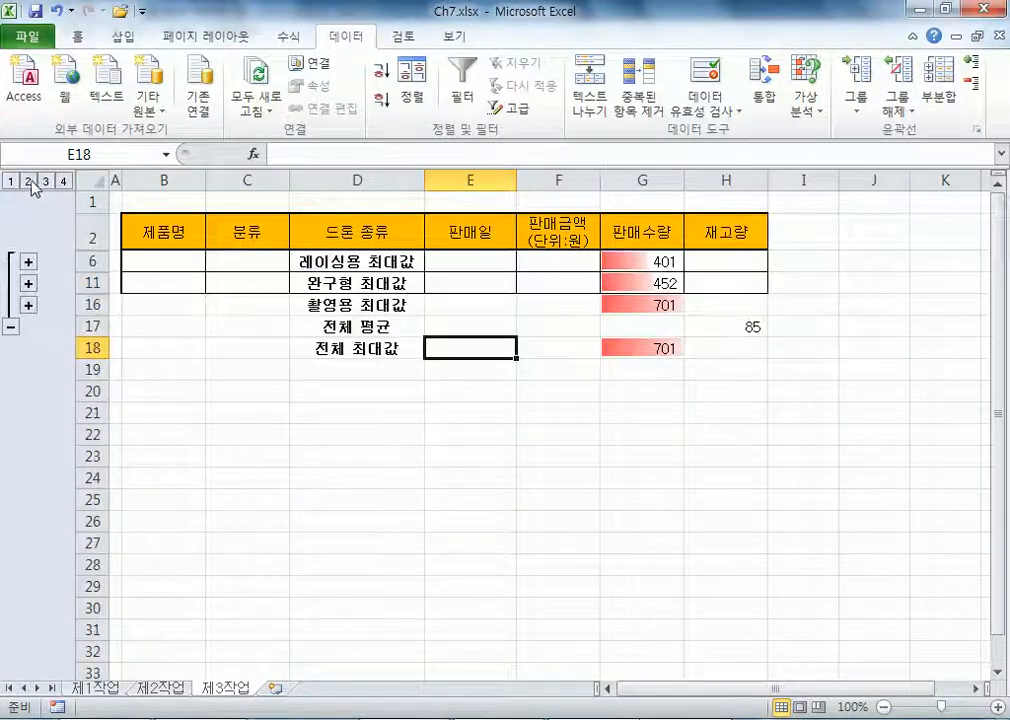
left_click(47, 182)
left_click(63, 182)
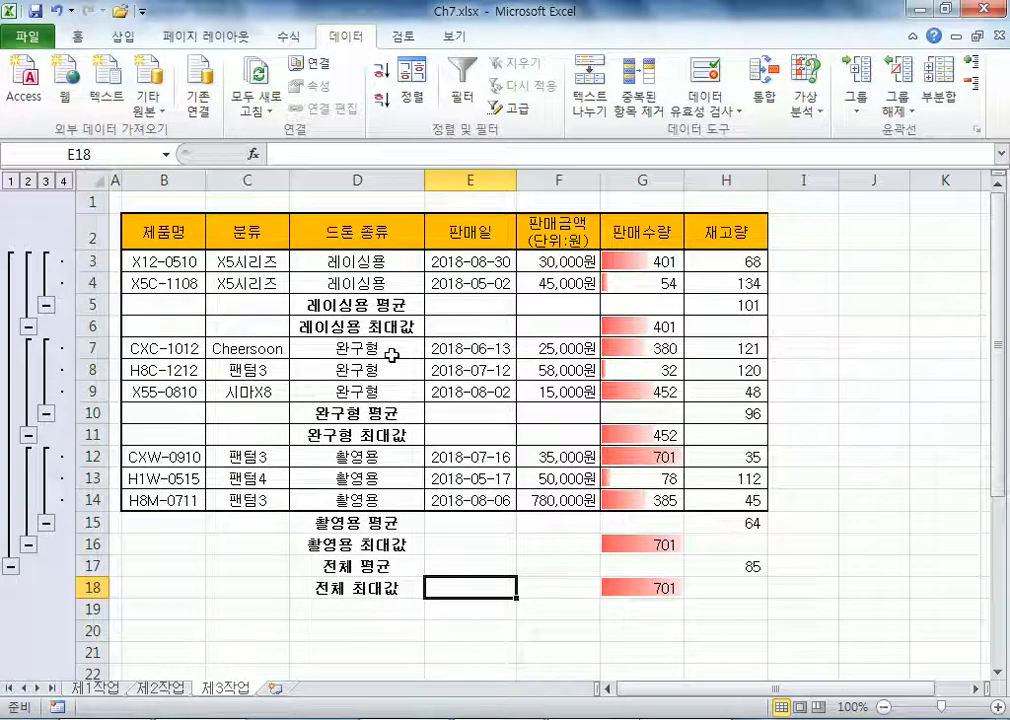
- Review the 레이싱용 최대값 and 평균 labels and the Subtotal settings without applying any change
left_click(370, 325)
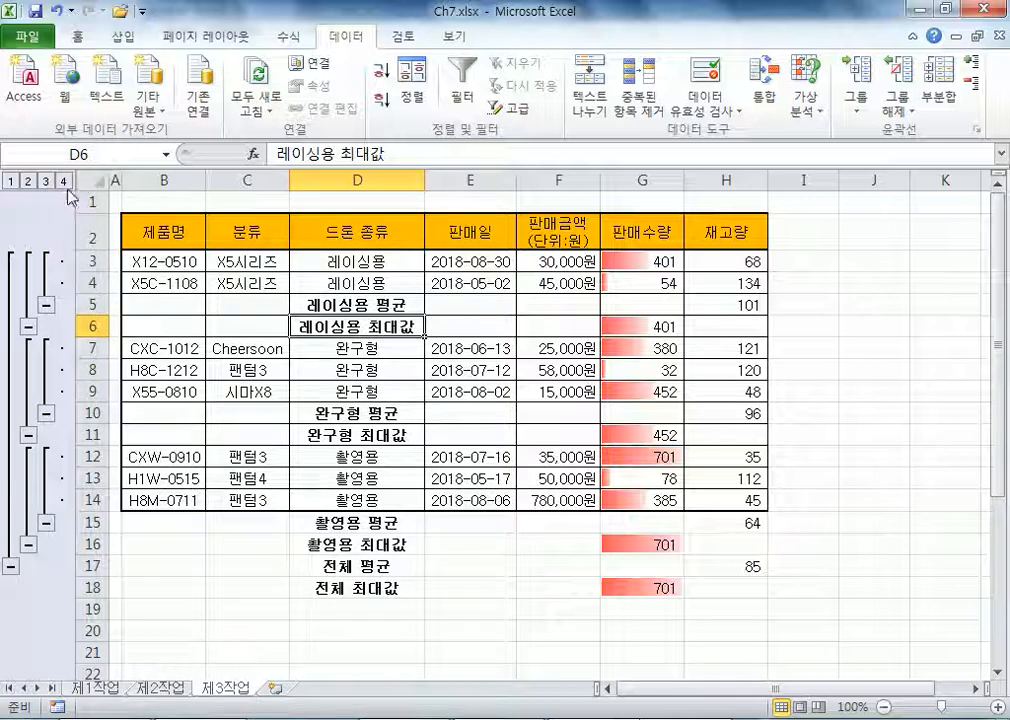
left_click(330, 304)
left_click(948, 98)
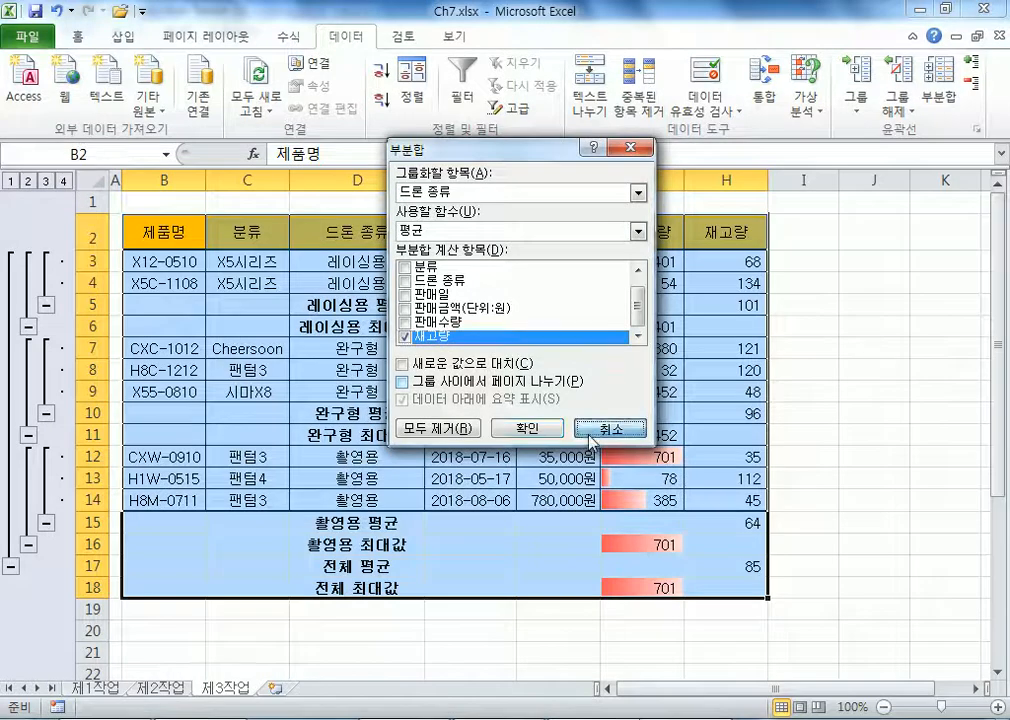
left_click(604, 428)
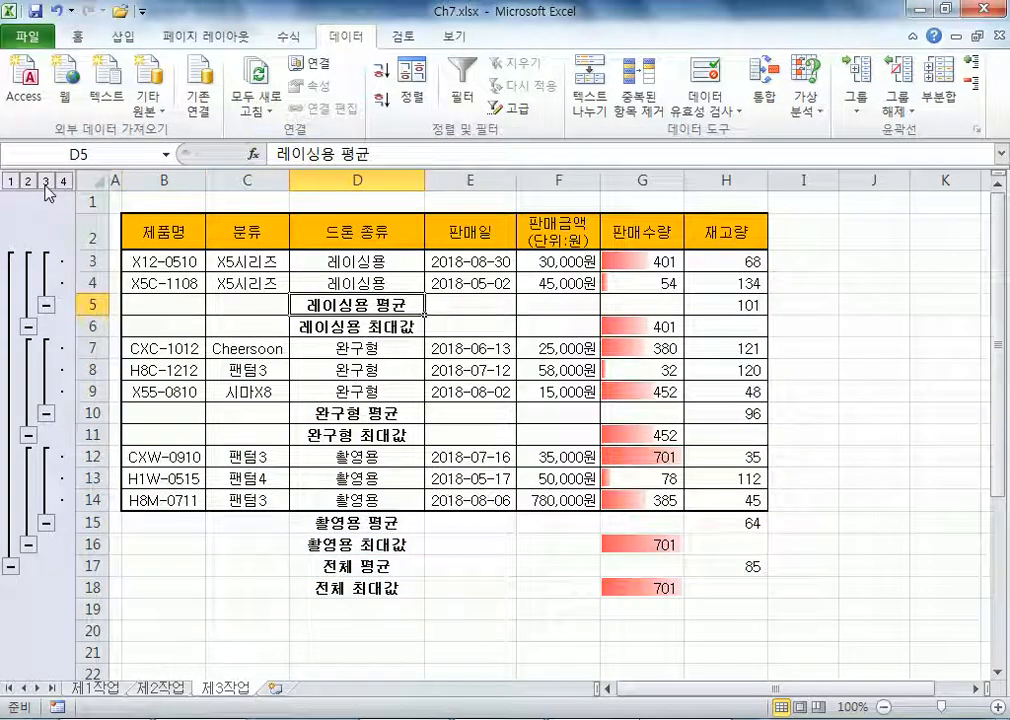
- Clear the outline of the subtotalled drone table and highlight condition (2), 윤곽 - 지우시오, in GE08-11A.pdf
left_click(909, 115)
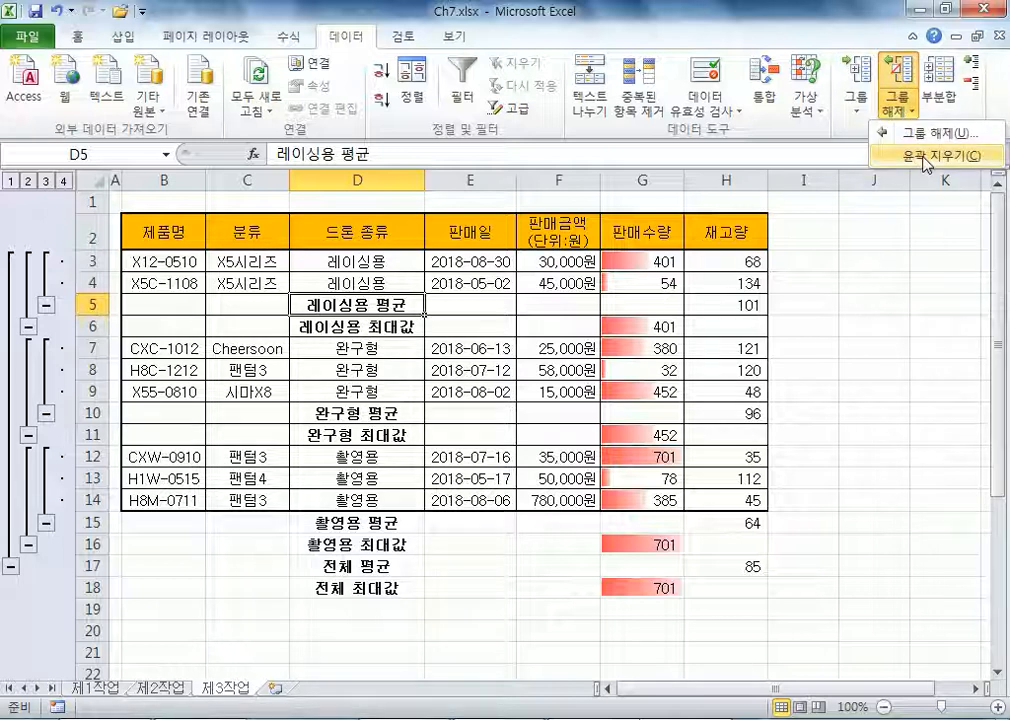
left_click(926, 158)
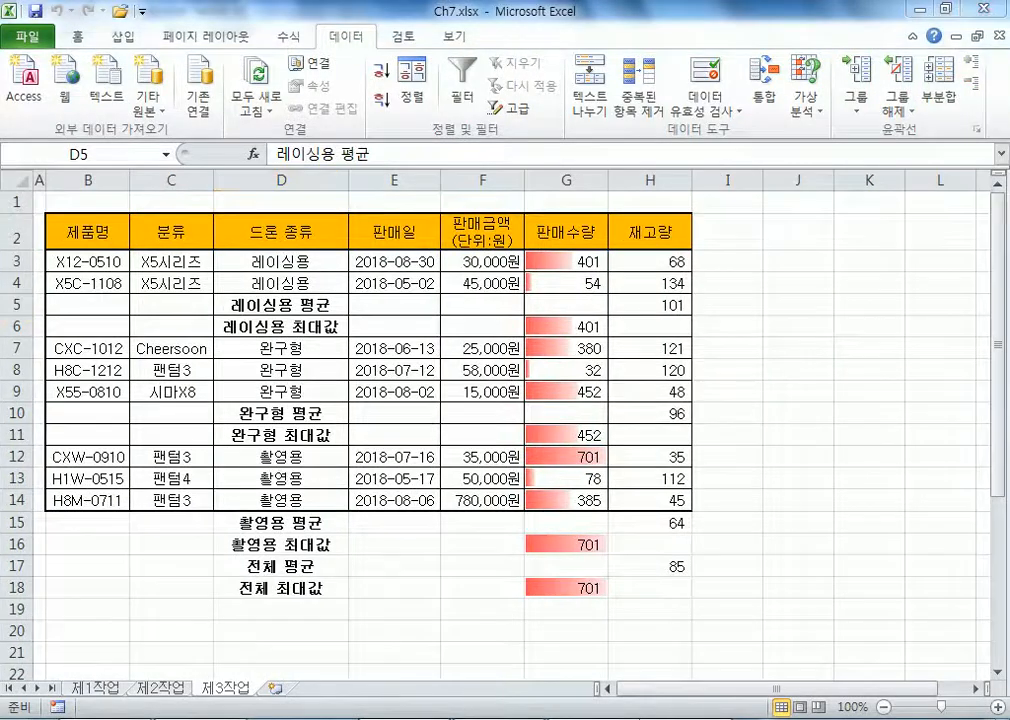
key("alt+Tab")
left_click_drag(192, 232, 312, 238)
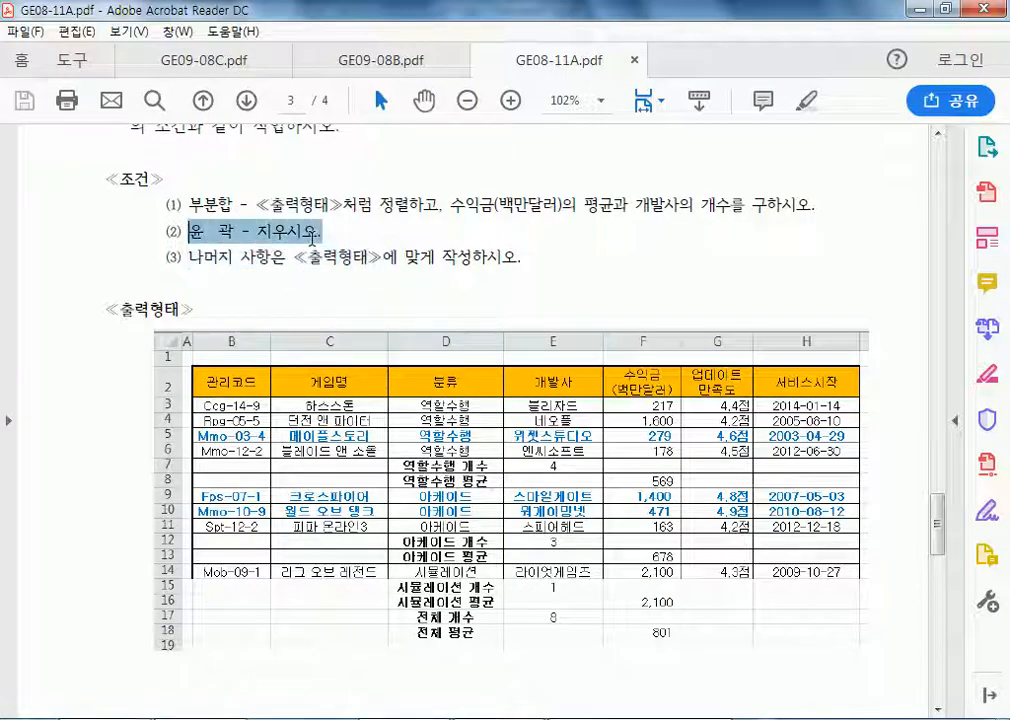
- Highlight the opening of condition (3), 나머지 사항은, and check the 촬영용 최대값 and 완구형 최대값 labels in Ch7.xlsx
left_click_drag(192, 258, 281, 257)
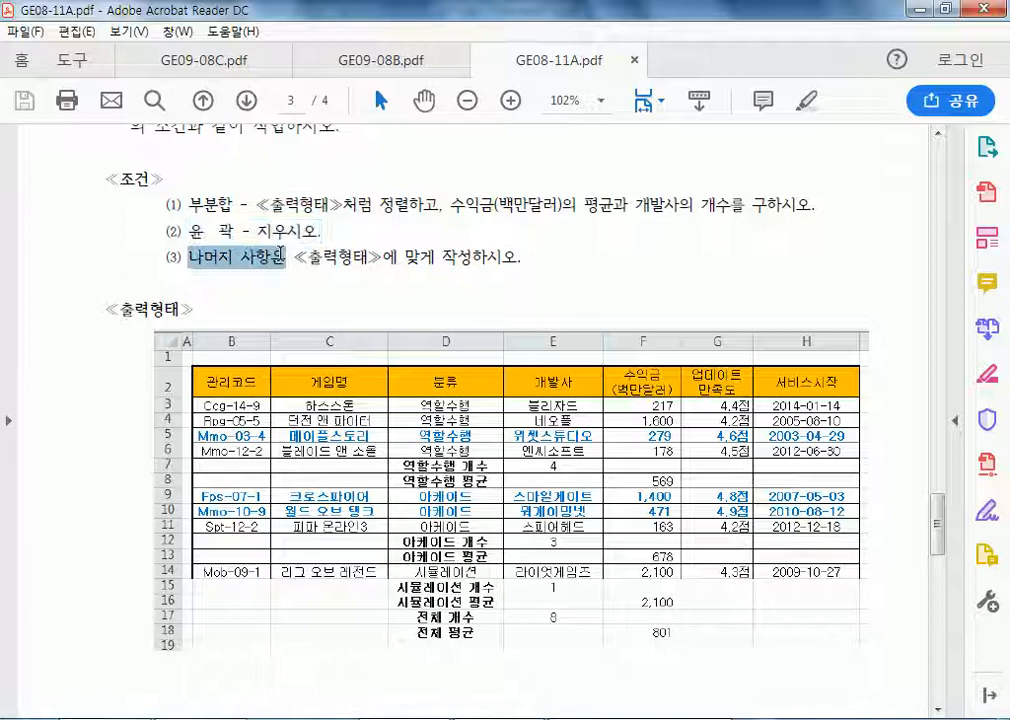
left_click(208, 237)
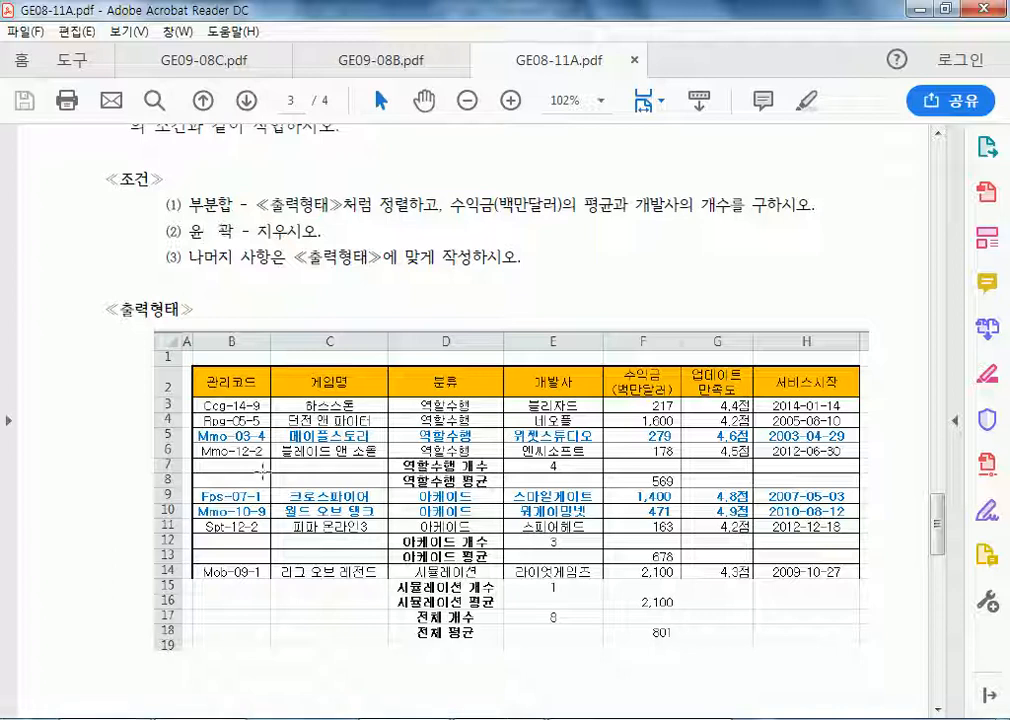
key("alt+Tab")
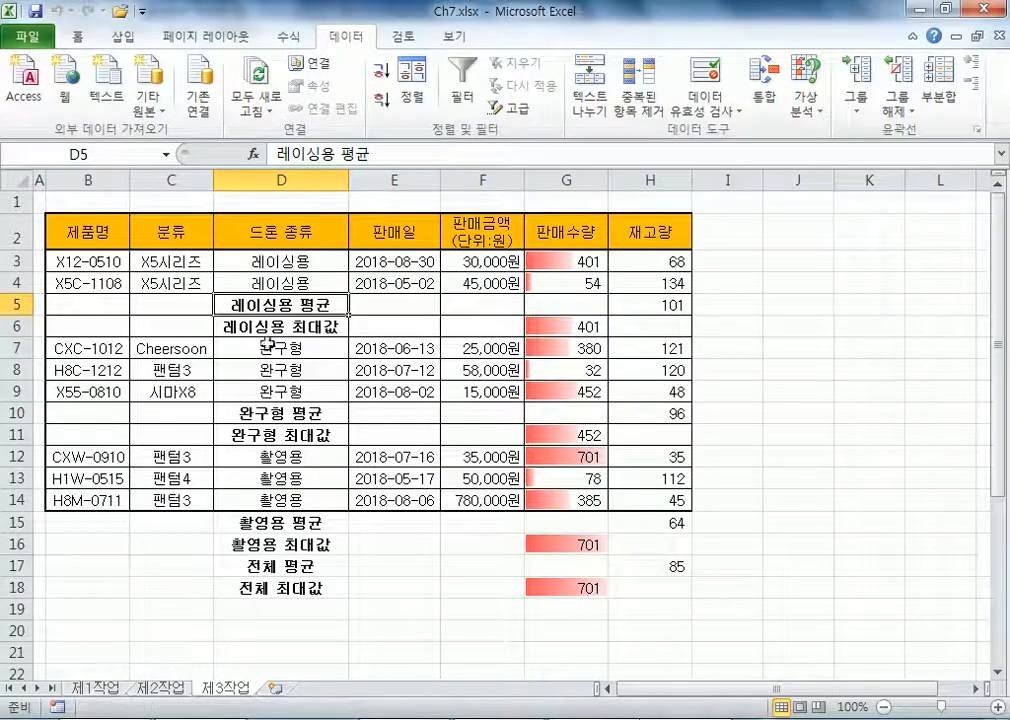
left_click(285, 545)
left_click(297, 432)
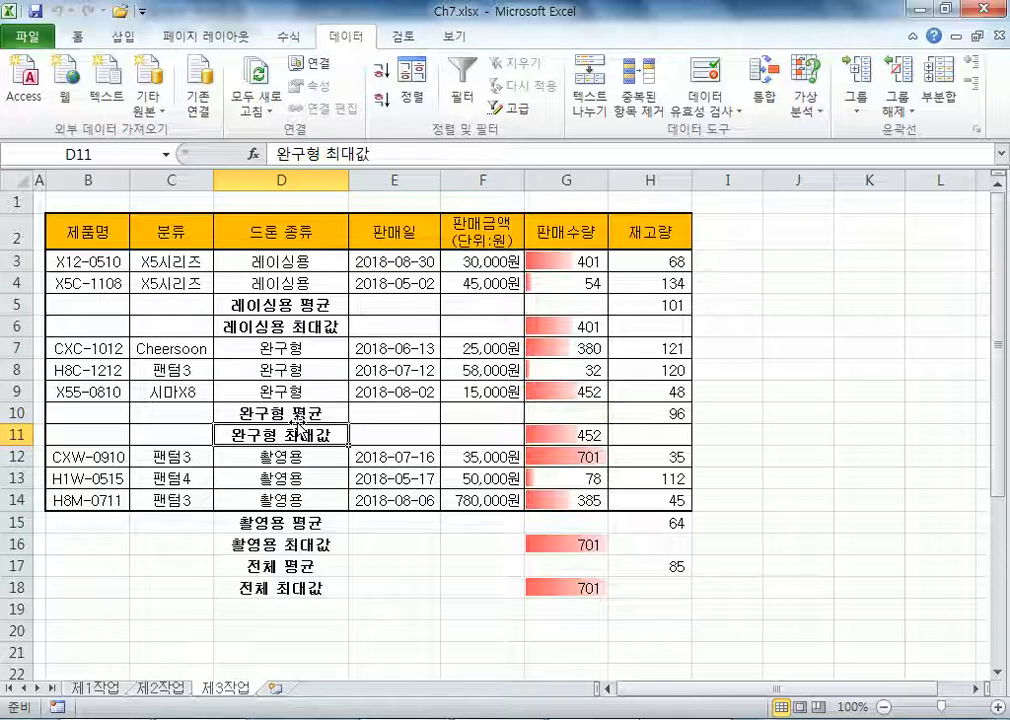
- Switch to the Notepad notes and add the line "1. 그룹화할 항목을 기준으로 정렬" below the introduction
key("alt+Tab")
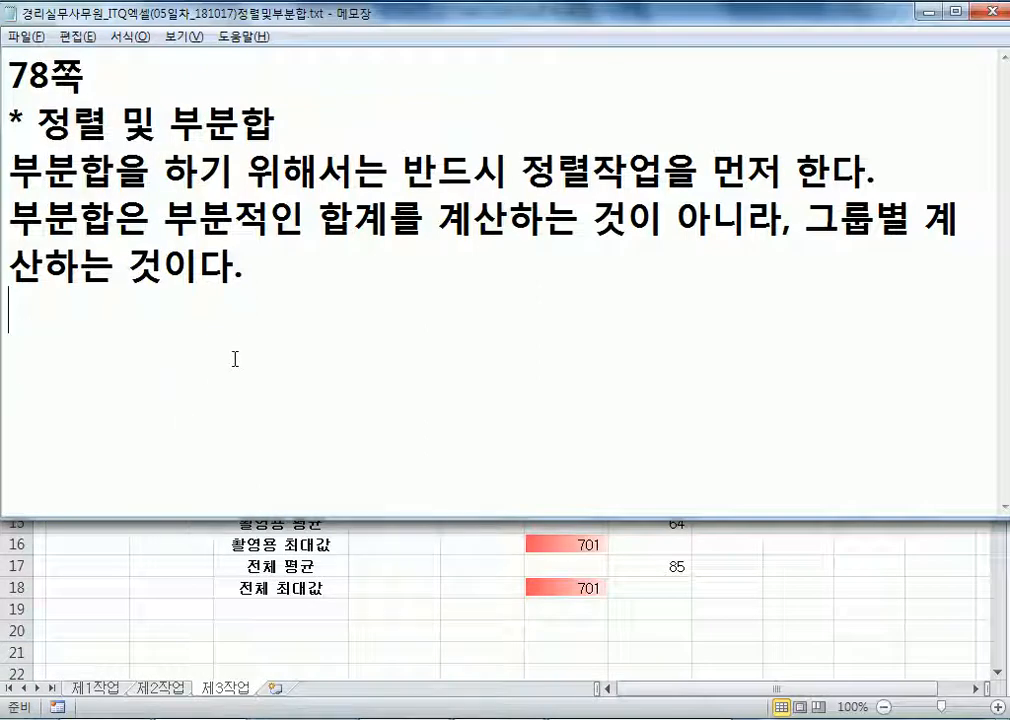
key("Return")
type("1. 글")
type("룹화")
type("ㄹ 항목")
type("을 기준으로")
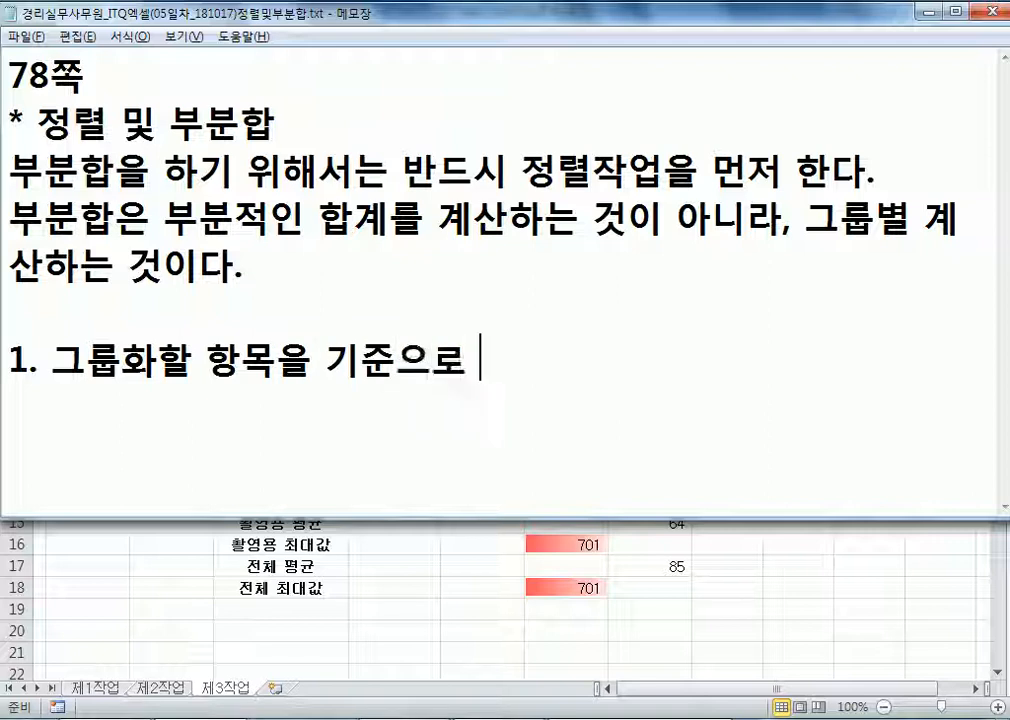
type(" 정렬")
- Add the second line of the procedure, "2. 부분합 > 그룹화할 항목을 지정", to the notes
key("Return")
type("2,.")
key("BackSpace")
key("BackSpace")
type(". ")
type("부")
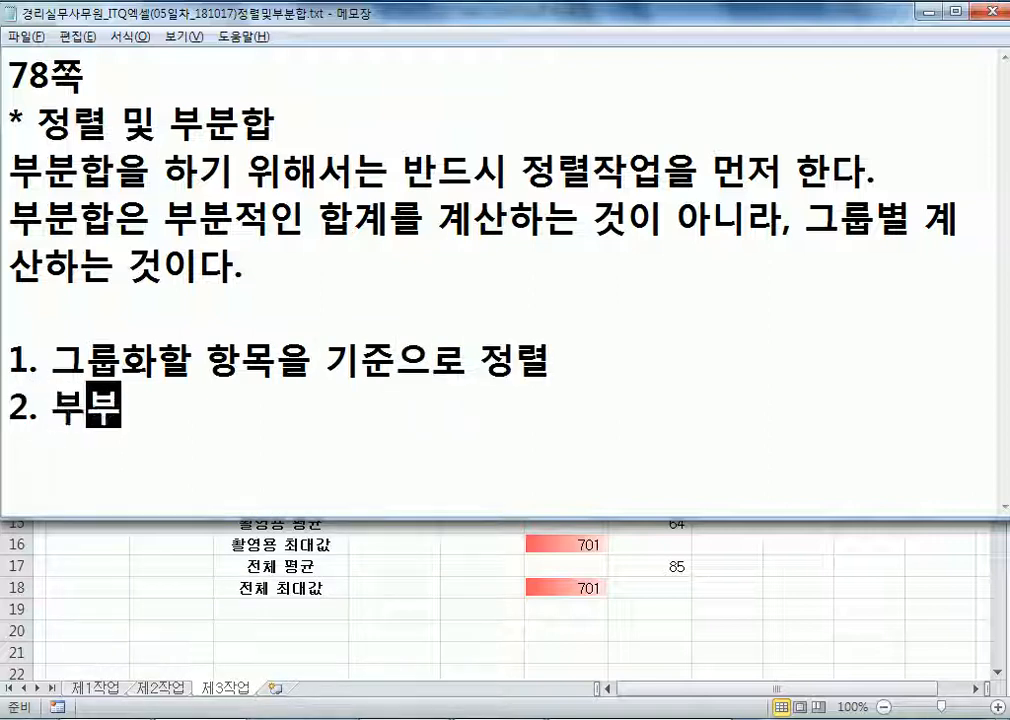
type("분합 > 그류ㅜㅂ")
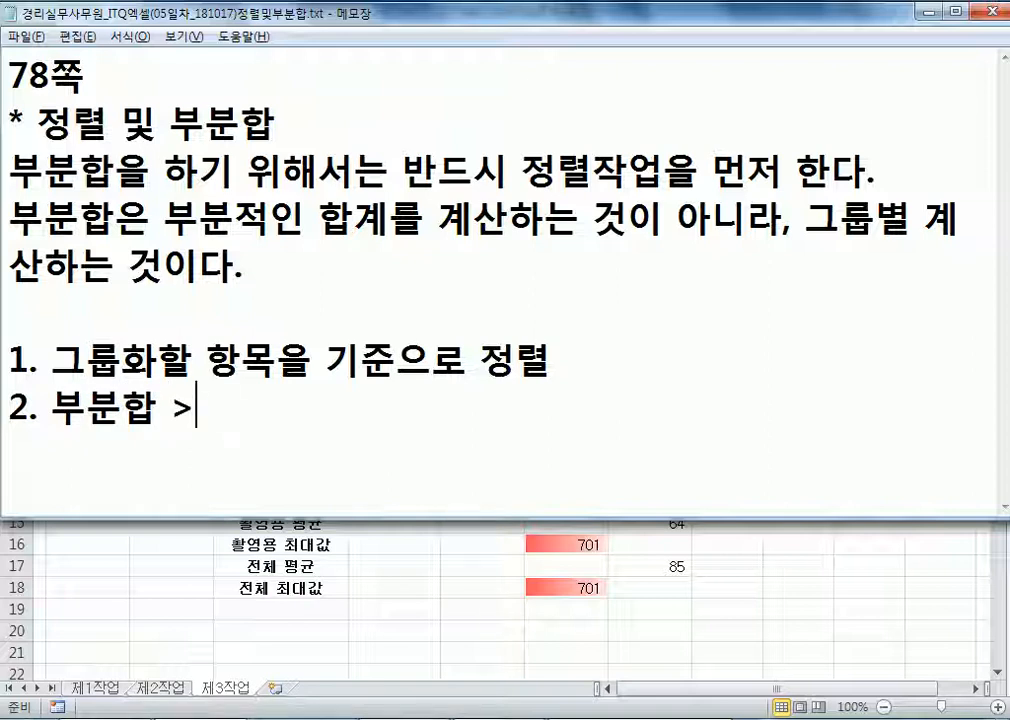
key("BackSpace")
key("BackSpace")
key("BackSpace")
type("ㄹㅡㅂ")
key("BackSpace")
key("BackSpace")
type("ㅜㅂㅎㅏ")
key("BackSpace")
type("ㅗㅏㅇ")
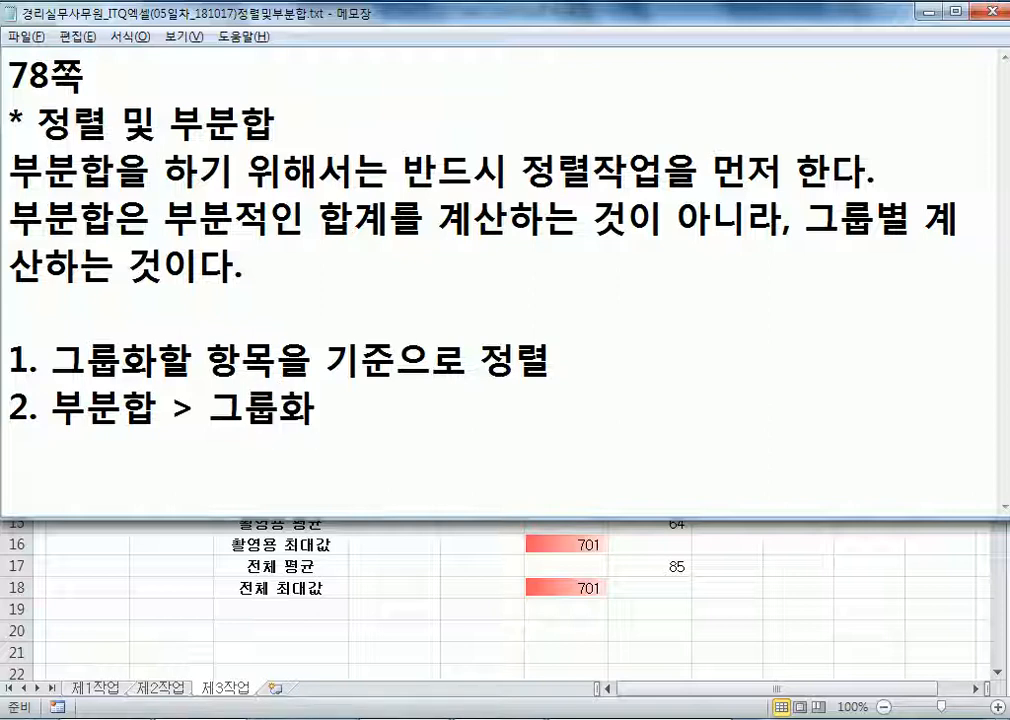
key("BackSpace")
type("ㅎㅏㄹ ㅎㅏㅇㅁㅗㄱ")
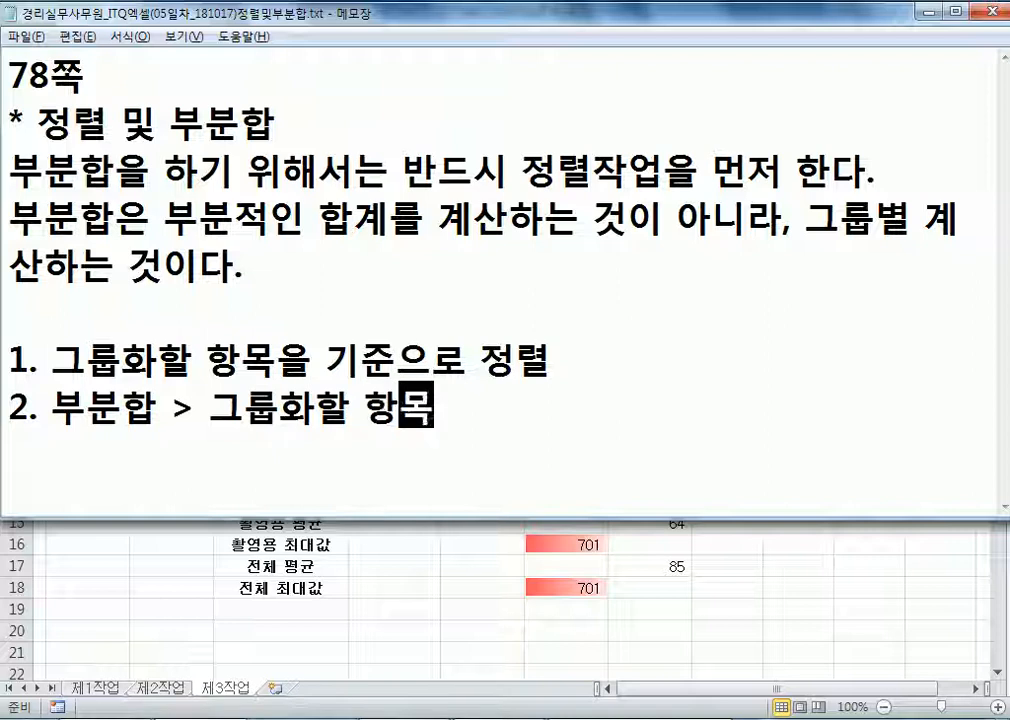
type("ㅇㅜㄹ")
key("BackSpace")
key("BackSpace")
type("ㅡㄹ ㅈㅣㅈㅓㅇ,")
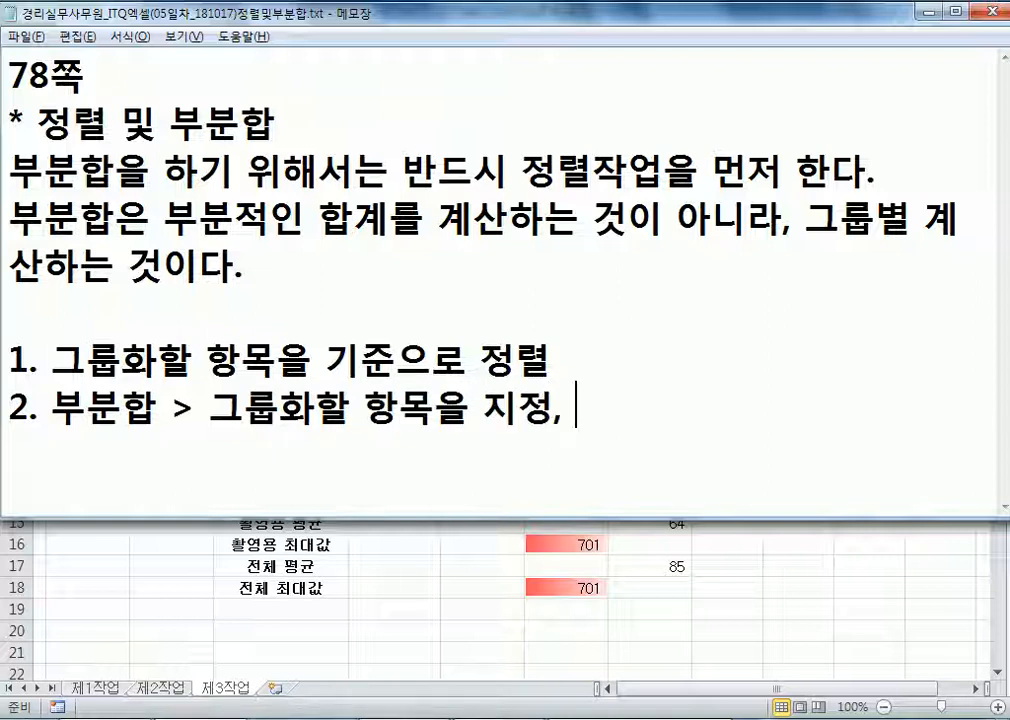
key("BackSpace")
key("BackSpace")
- Add a third line reading "3. 부분합 > 계산할 항목을 선택" to the notes
key("Return")
type("3. ㅂㅜㅂㅜㄴㅎㅏㅂ ><")
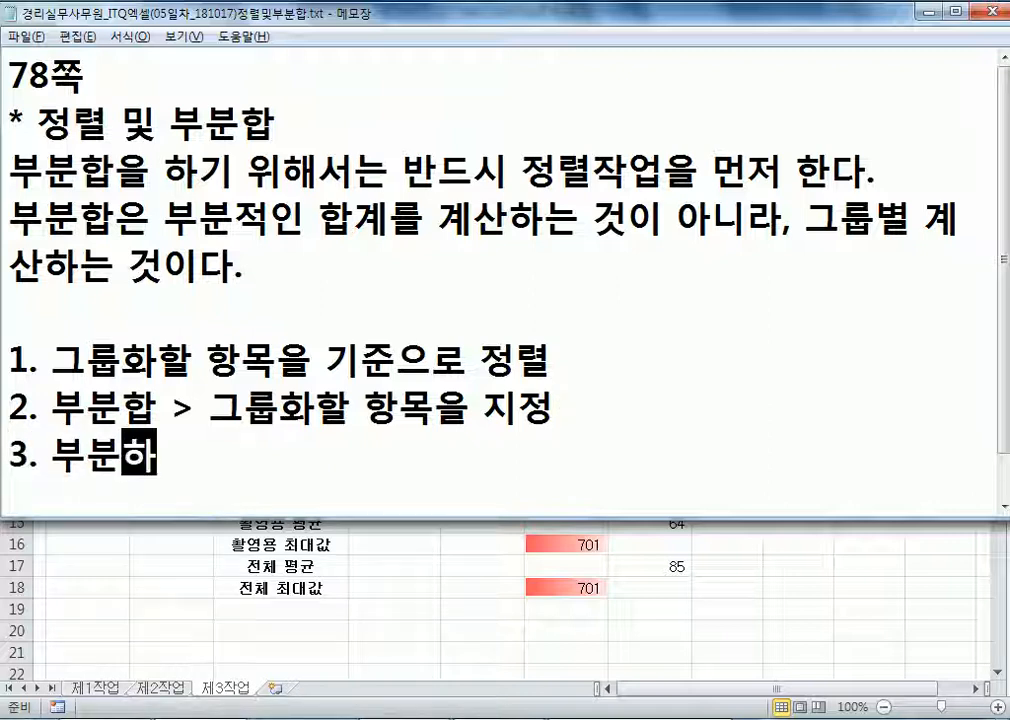
key("BackSpace")
key("BackSpace")
type("ㄱㅔㅅ")
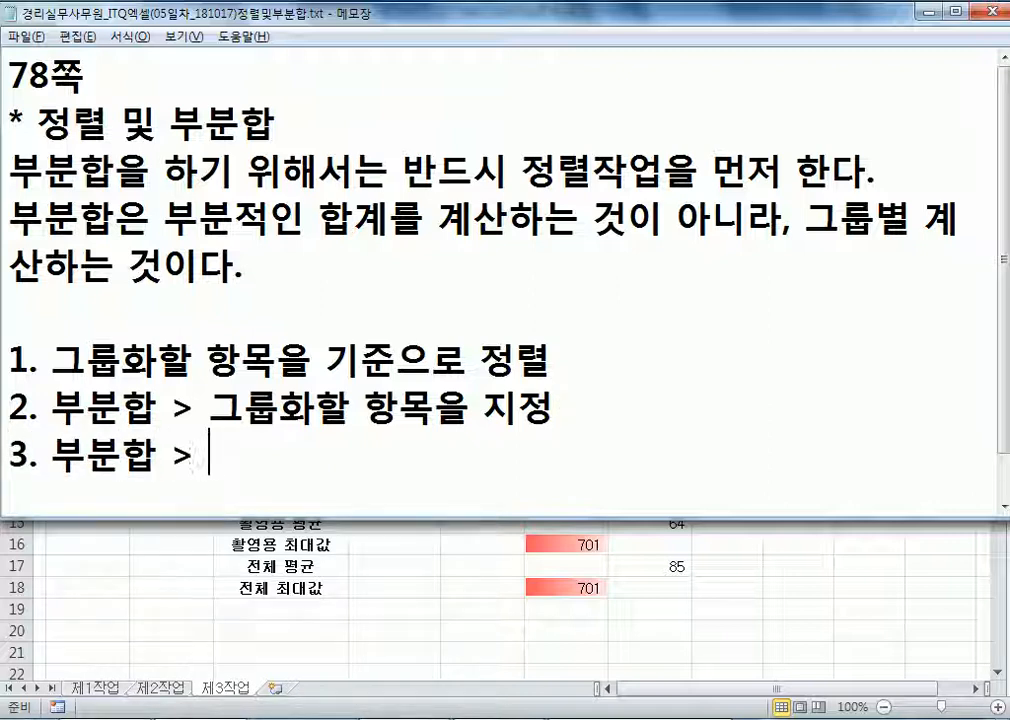
type("ㅏㄴㅎㅏㄹ ㅎㅏㅇㅁㅗㄱㅇ")
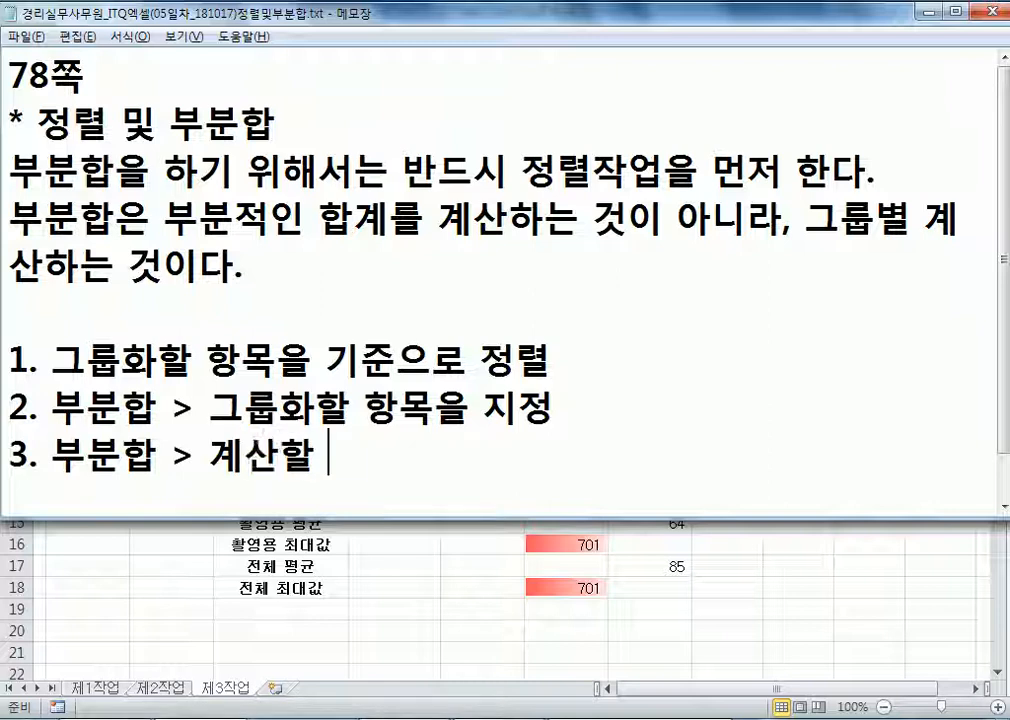
type("ㅡㄹ ㅅㅓㄴㅌㅐㄱ")
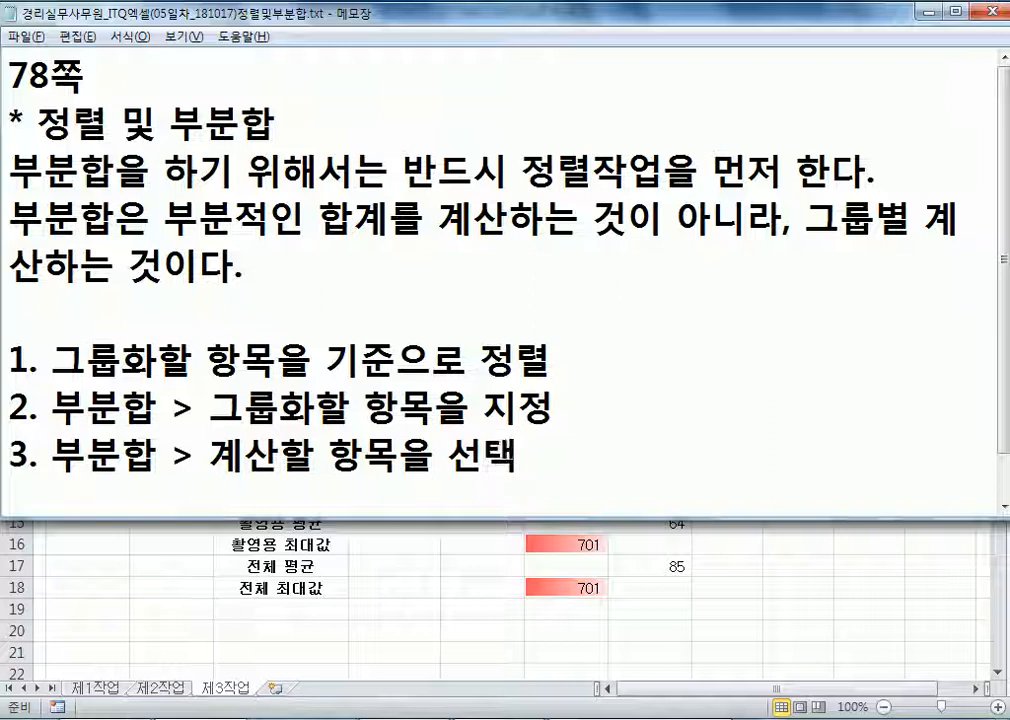
- Merge the third line into line 2 by removing the line break and its "3. 부분합" prefix, keeping "> 계산할 항목을 선택"
key("Up")
key("End")
key("Delete")
key("Delete")
key("Delete")
key("Delete")
key("Delete")
key("Delete")
key("Delete")
key("End")
- Append "> 함수 선택" to the end of line 2 in the notes
type("> 함ㅅ")
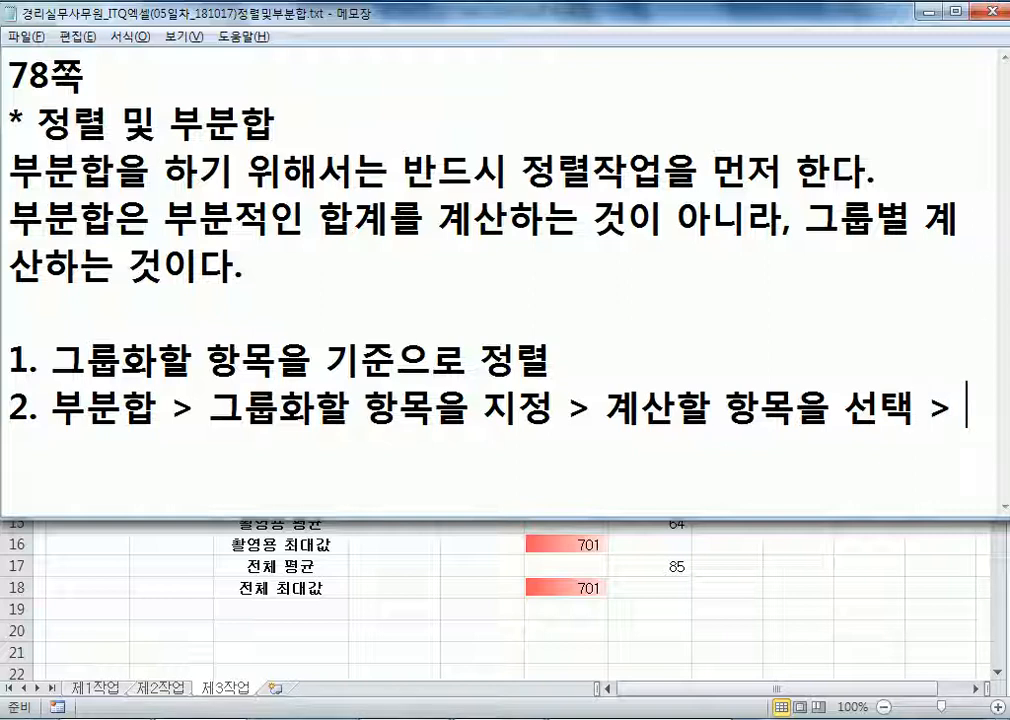
type("ㅜ ")
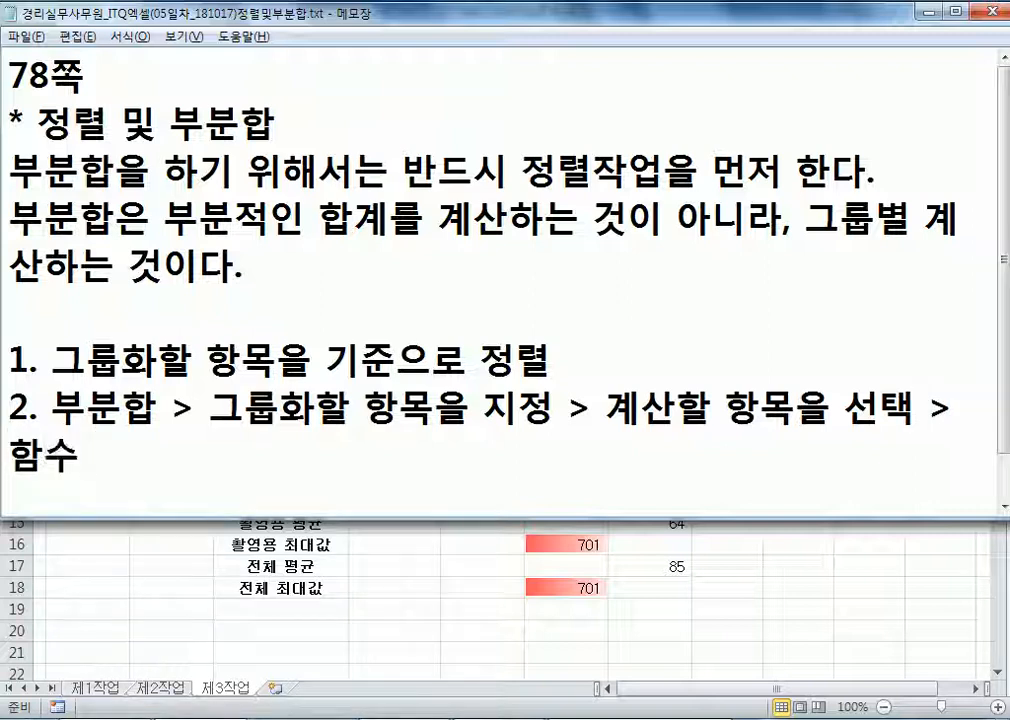
type("선택")
- Start a new line in the notes with "3. 다시 부분합 >"
key("Return")
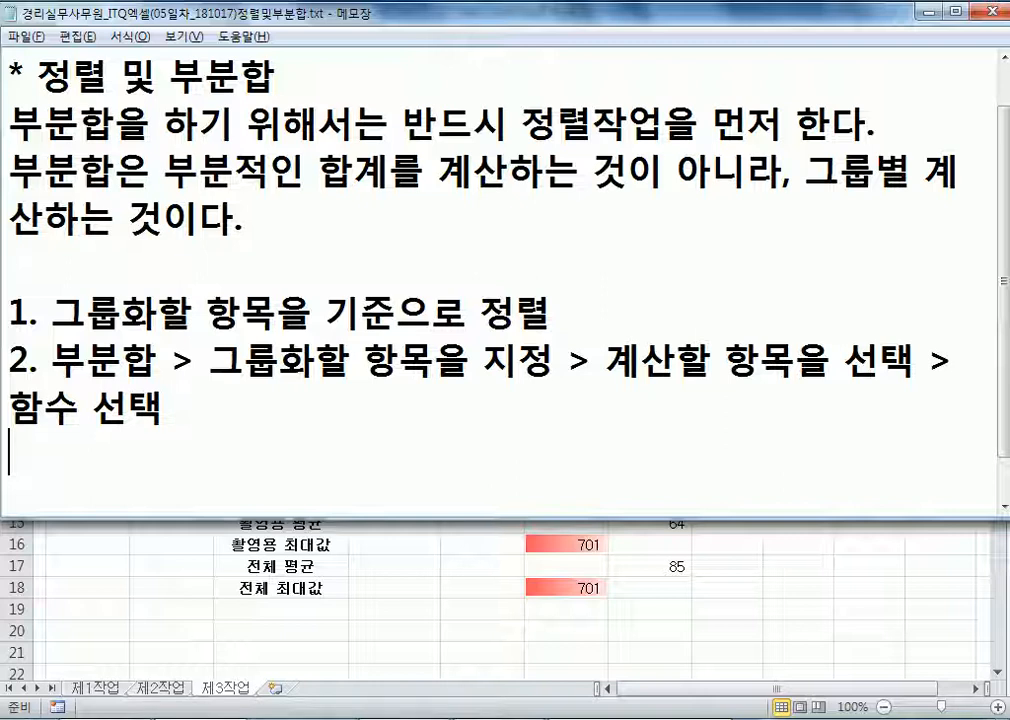
type("3. ")
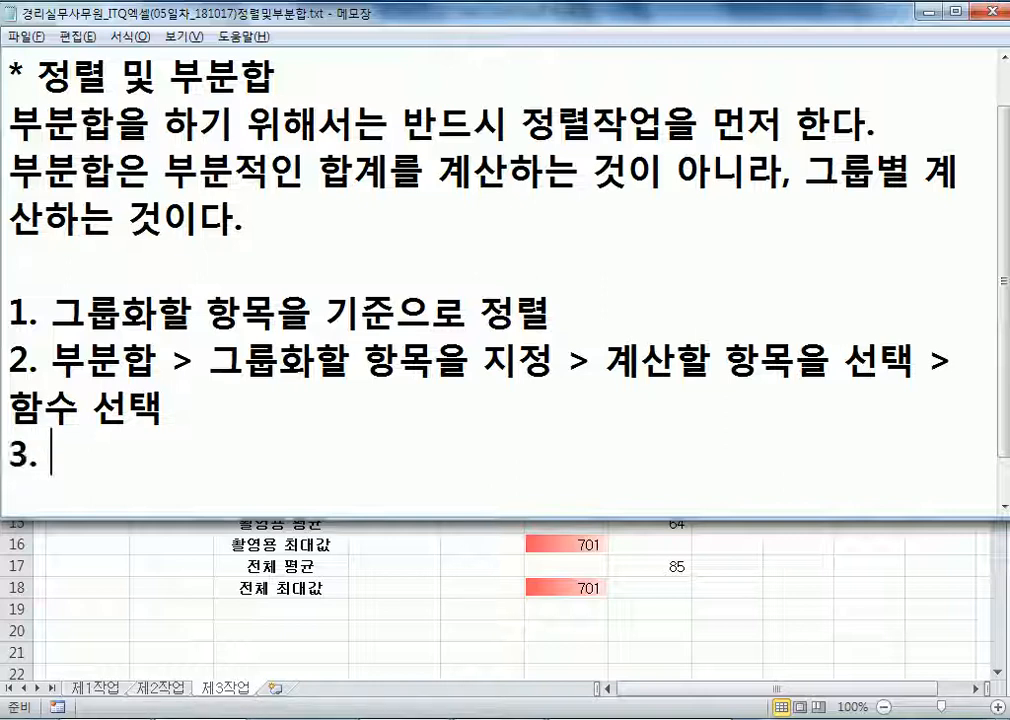
type("다시 부분")
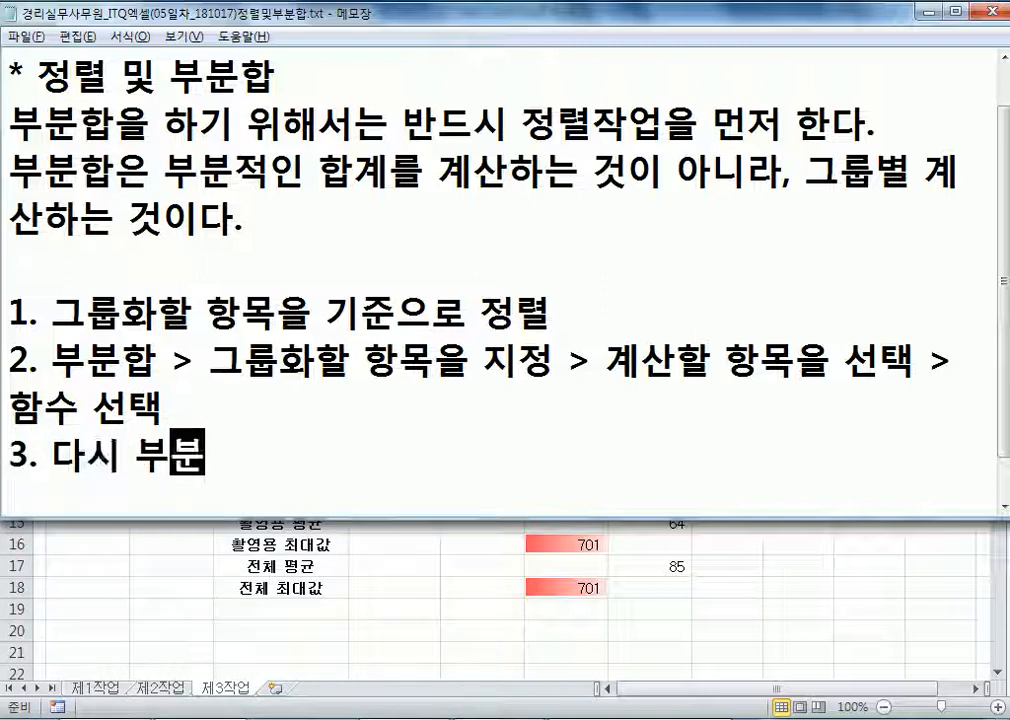
type("합 >")
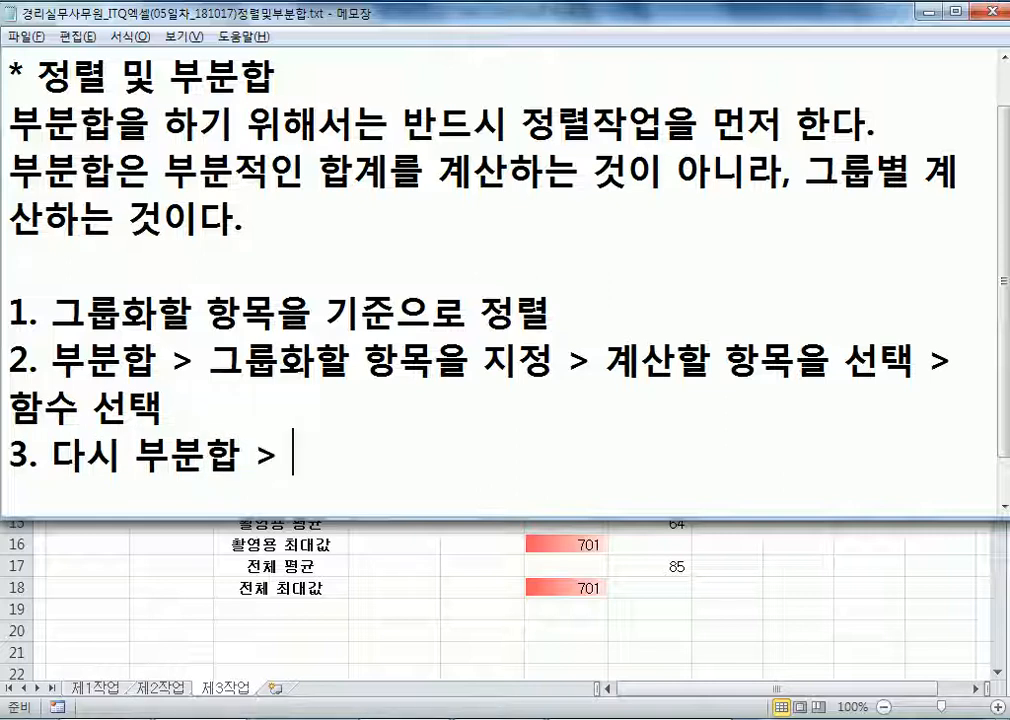
- Copy "계산할 항목을 선택 > 함수 선택" from line 2 to the end of line 3 and remove the duplicate ">"
left_click_drag(208, 362, 550, 390)
key("ctrl+c")
left_click(419, 456)
key("ctrl+v")
key("ctrl+Left")
key("ctrl+Left")
key("ctrl+Left")
key("ctrl+Left")
key("ctrl+Left")
key("ctrl+Left")
key("ctrl+Left")
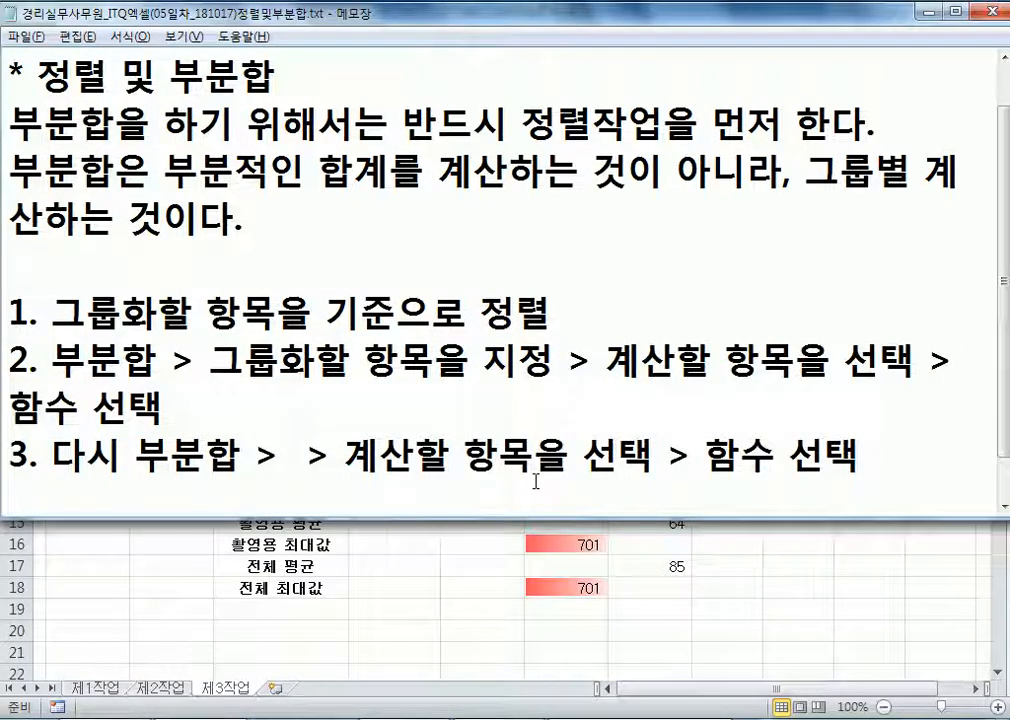
key("Delete")
key("Delete")
key("End")
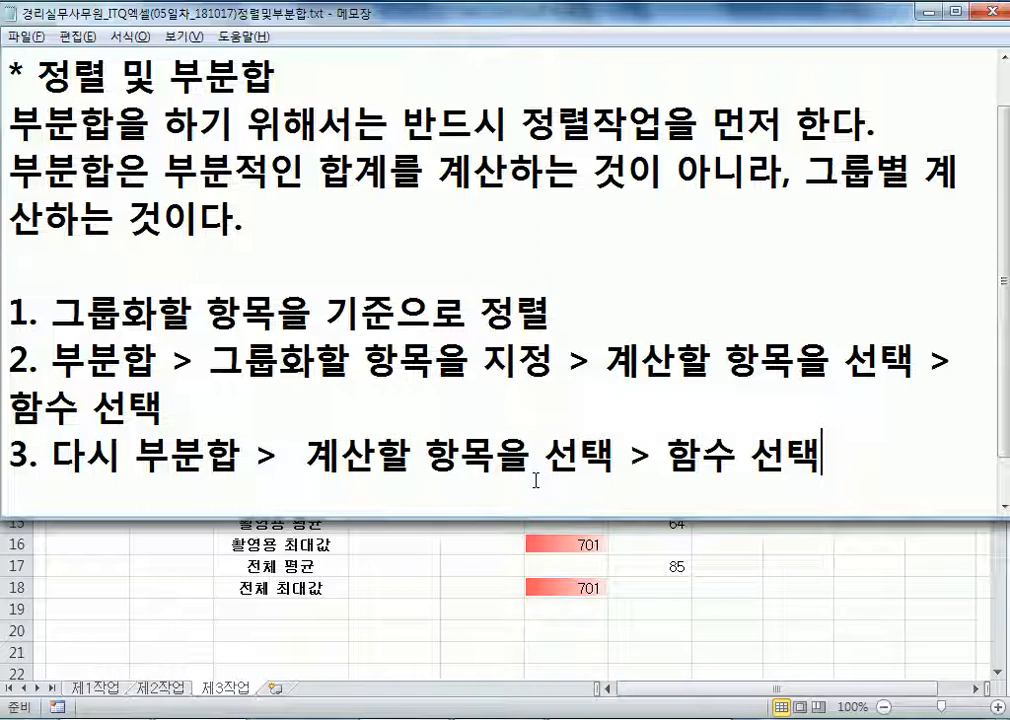
- Append the reminder "(새로운 값으로 대치 항목을 반드시 해제)" to line 3 of the notes
type("(새로운")
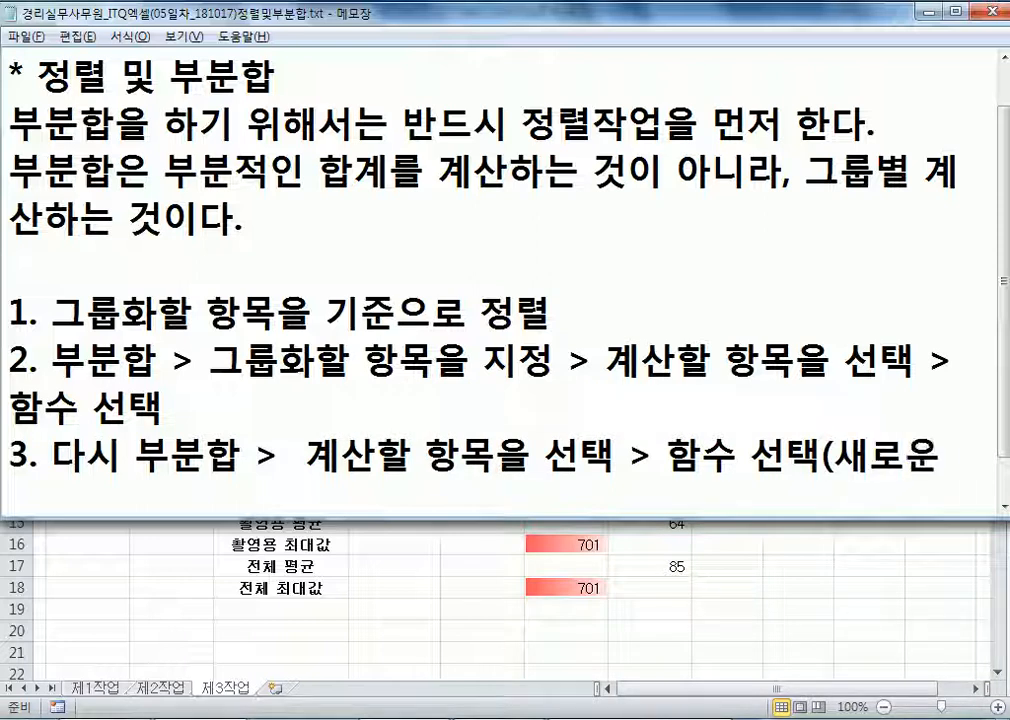
type(" ㄱ값으로 대치 항목")
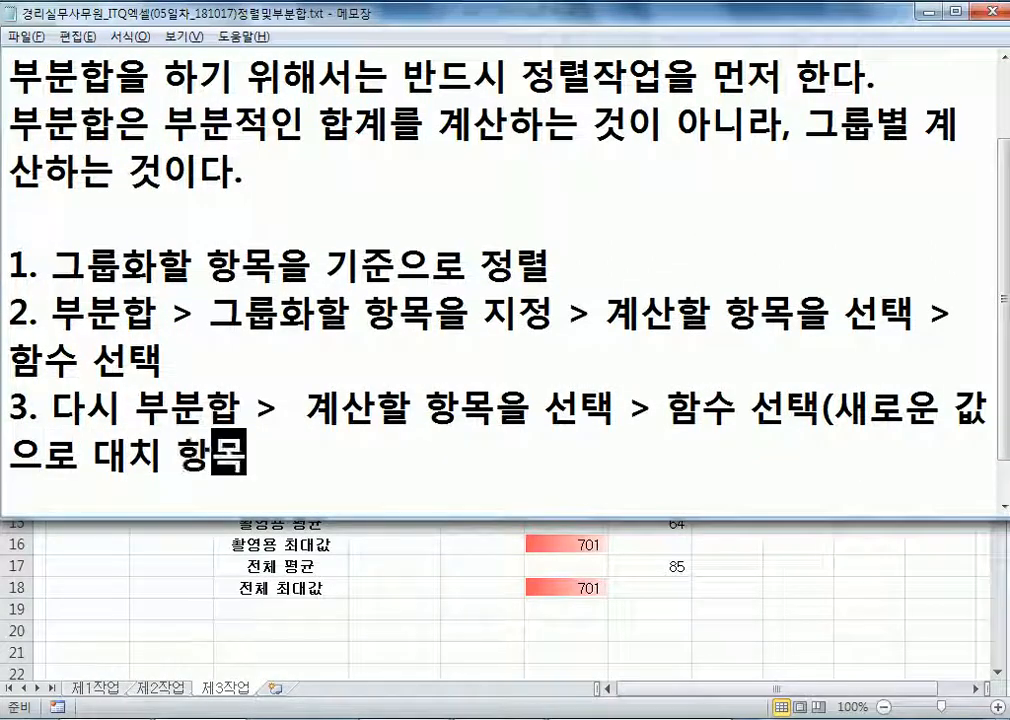
type("을 반드시 ㅎ해제)")
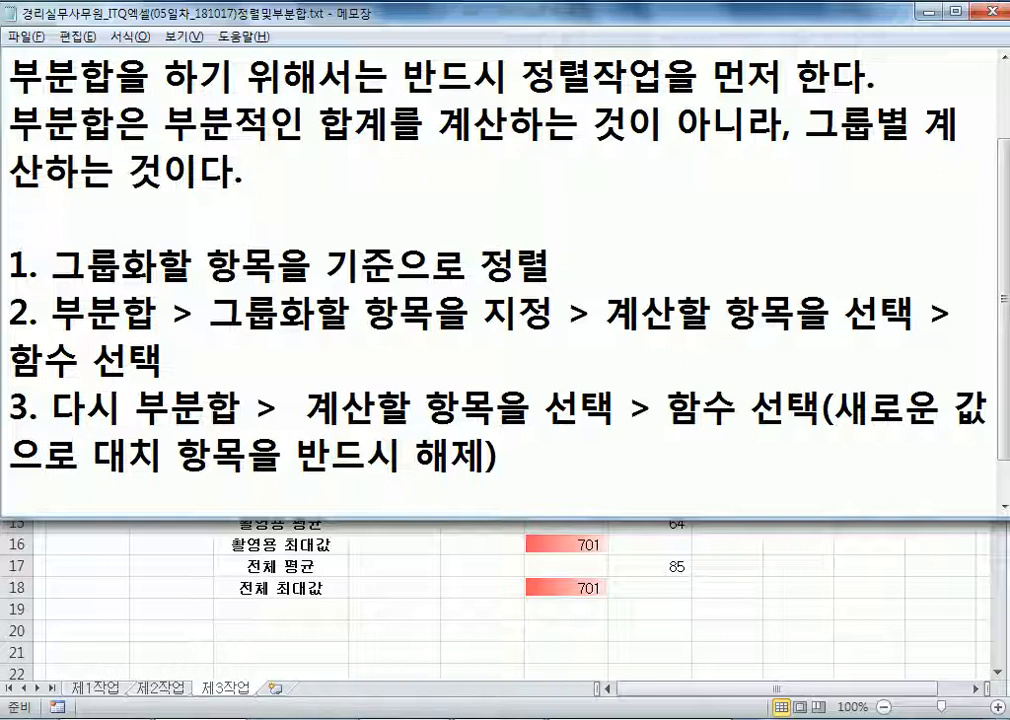
- Review the 새로운 값으로 대치 option in the Subtotal settings of Ch7.xlsx, then cancel without applying any change
key("alt+Tab")
left_click(394, 391)
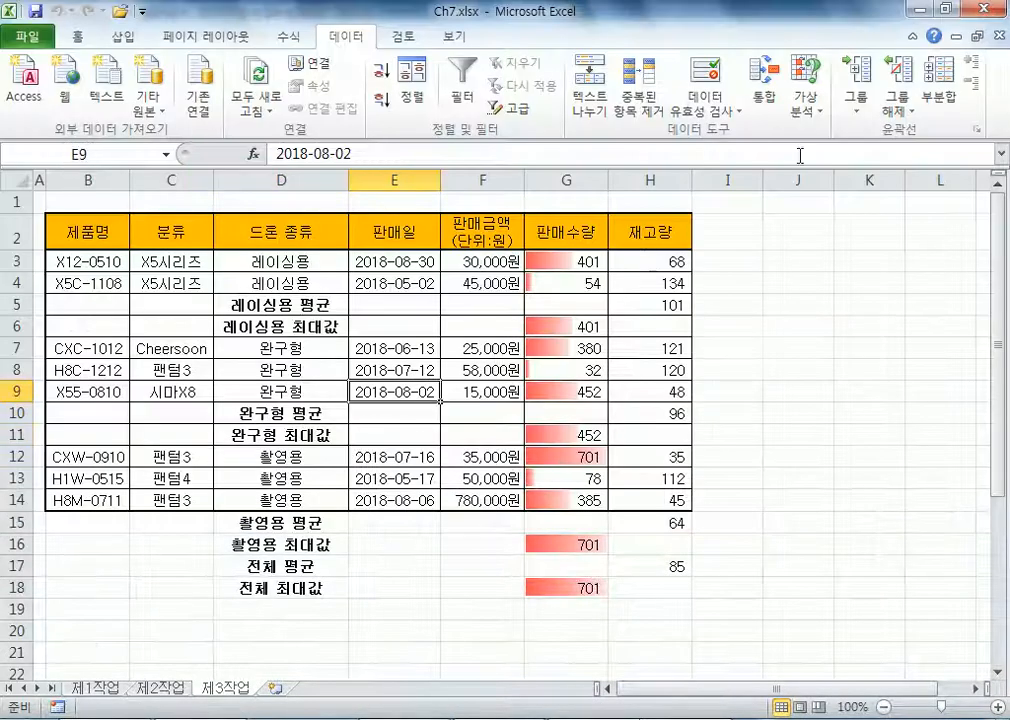
left_click(946, 92)
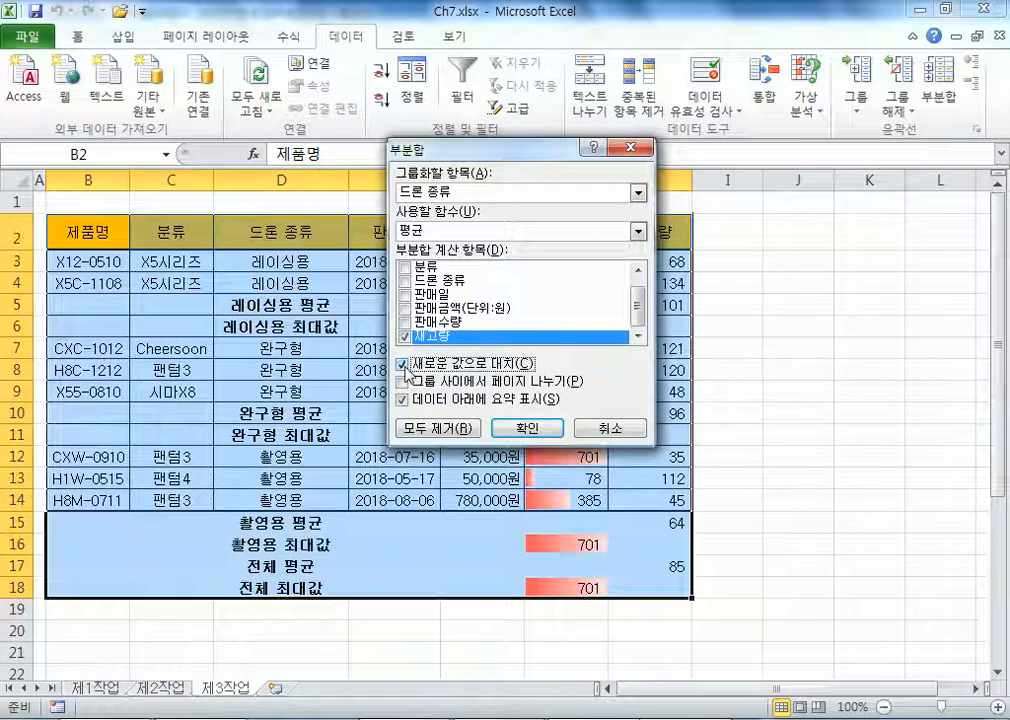
left_click(403, 366)
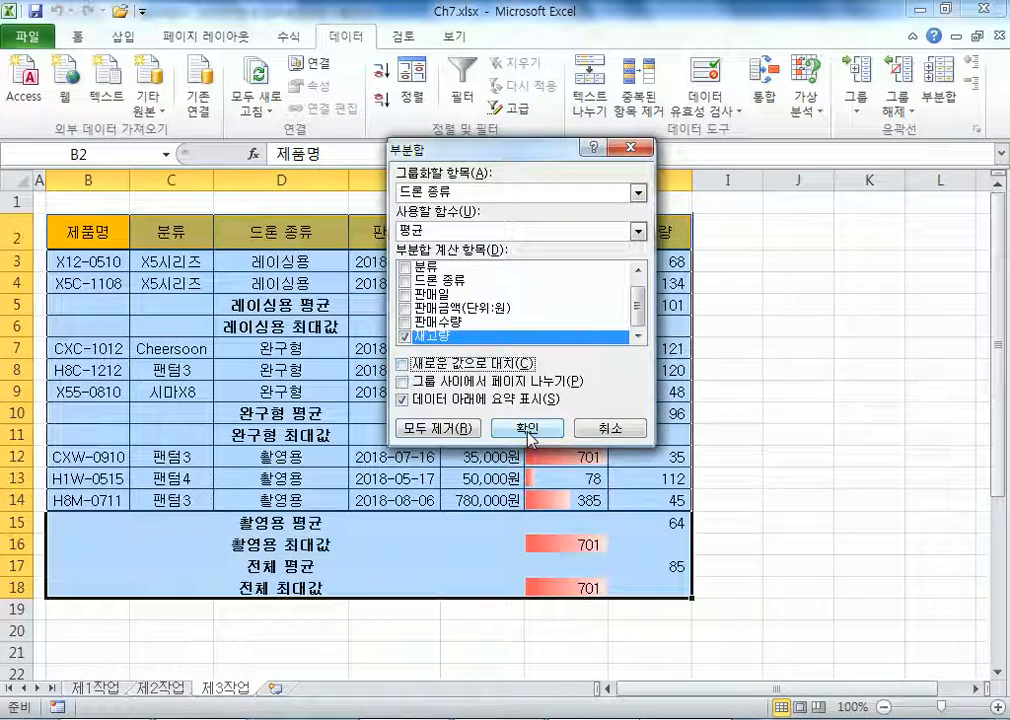
left_click(600, 428)
left_click(365, 398)
- Return to the notes and add a fourth line reading "4, 윤곽 지우기"
key("alt+Tab")
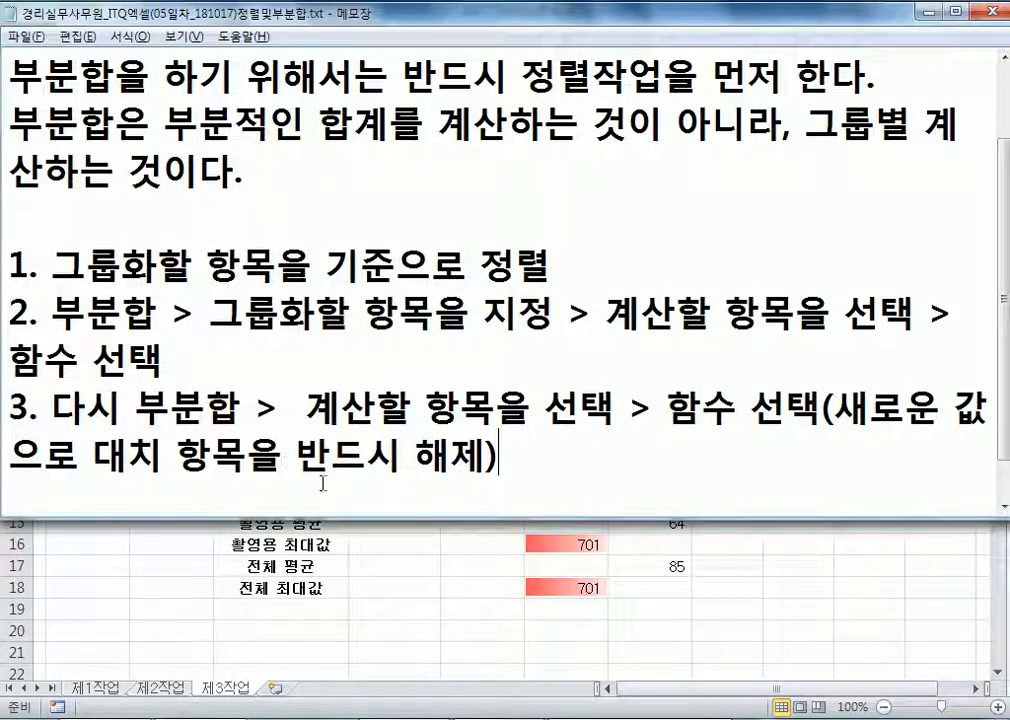
key("Return")
type("4, ㅇ퓨")
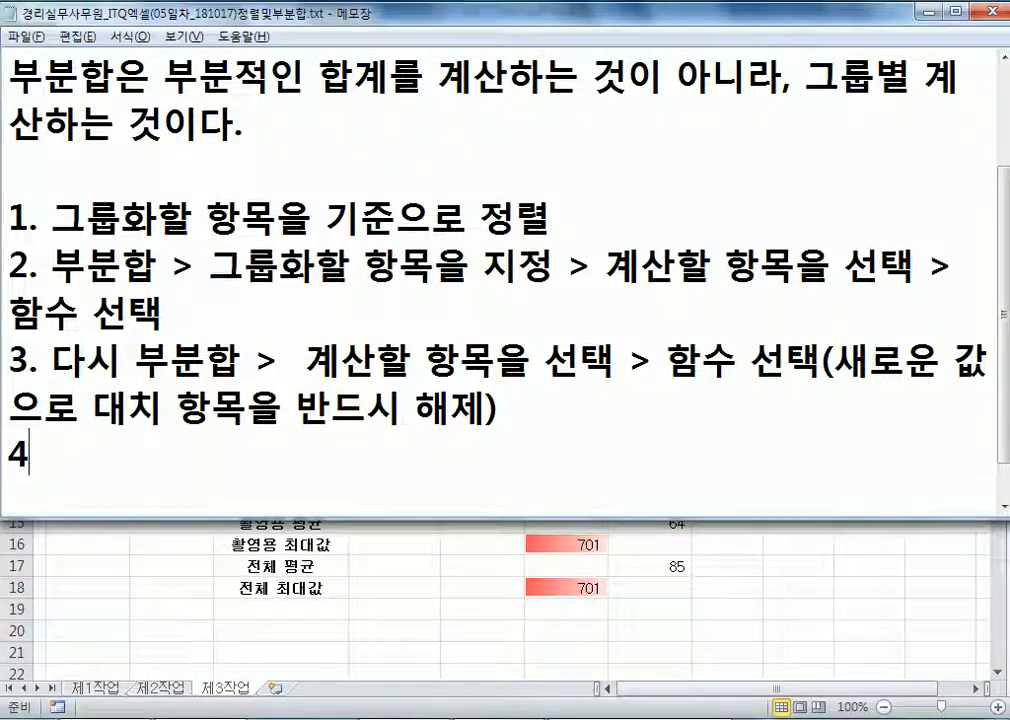
key("BackSpace")
key("BackSpace")
key("BackSpace")
key("BackSpace")
key("BackSpace")
type(", 윤호")
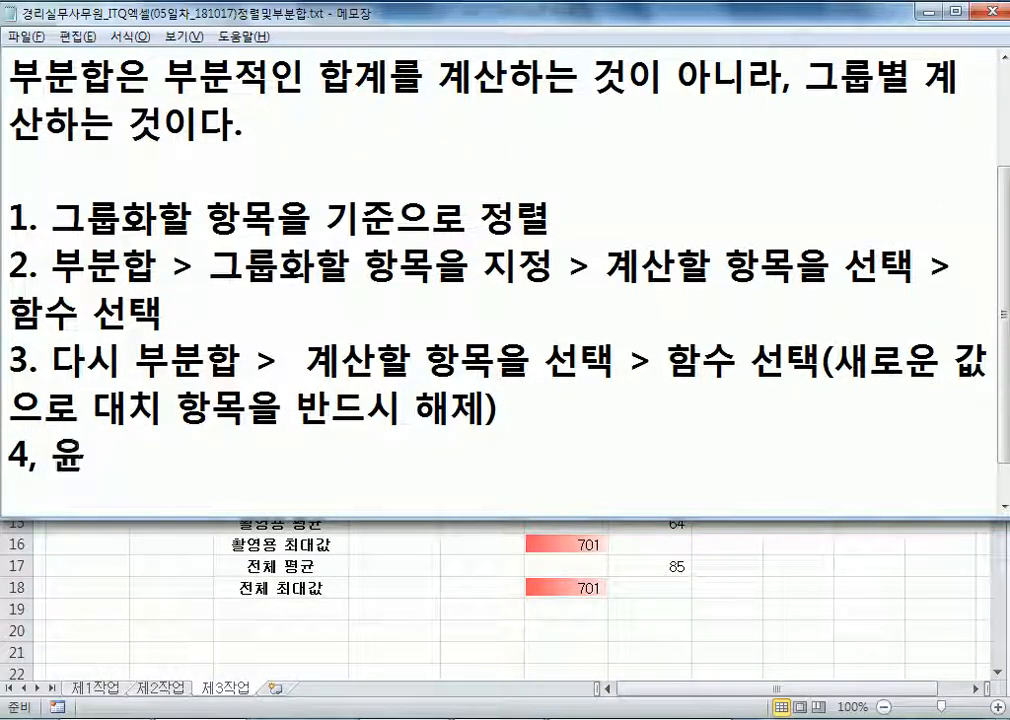
key("BackSpace")
key("BackSpace")
type("곽 지우기")
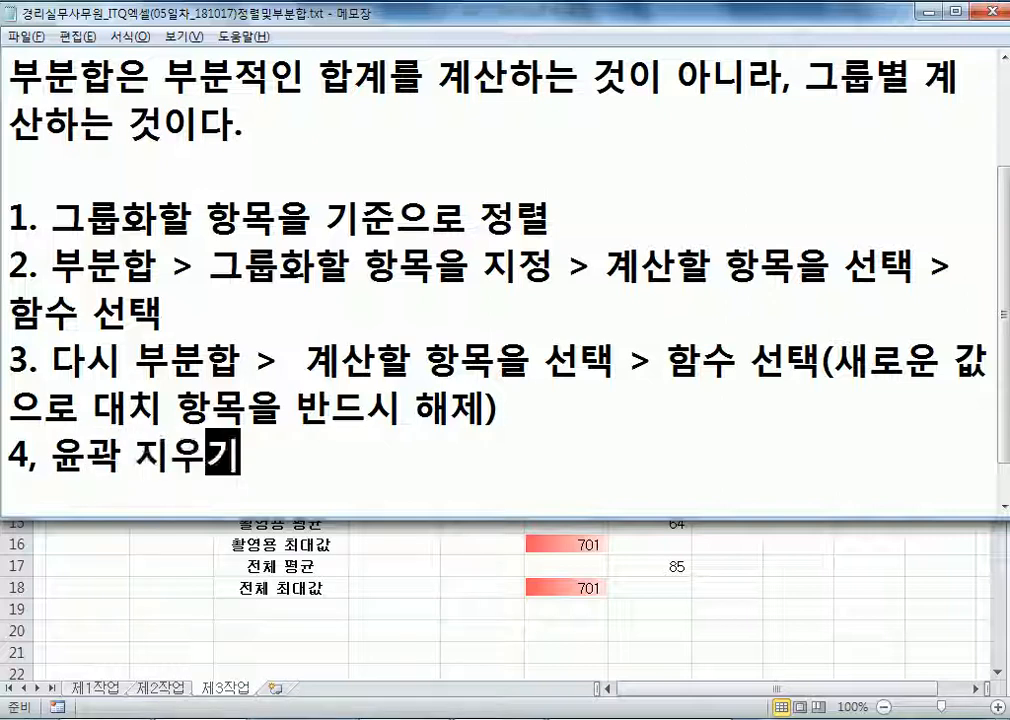
- Replace the comma after the 4 with a period and append ">" to the 윤곽 지우기 line
key("Home")
key("Right")
type(".")
key("Delete")
key("End")
type("<")
key("BackSpace")
type(">")
- Check the 그룹 해제 command name in Ch7.xlsx and complete line 4 of the notes with "그룹 해제 > 윤곽 지우기"
key("alt+Tab")
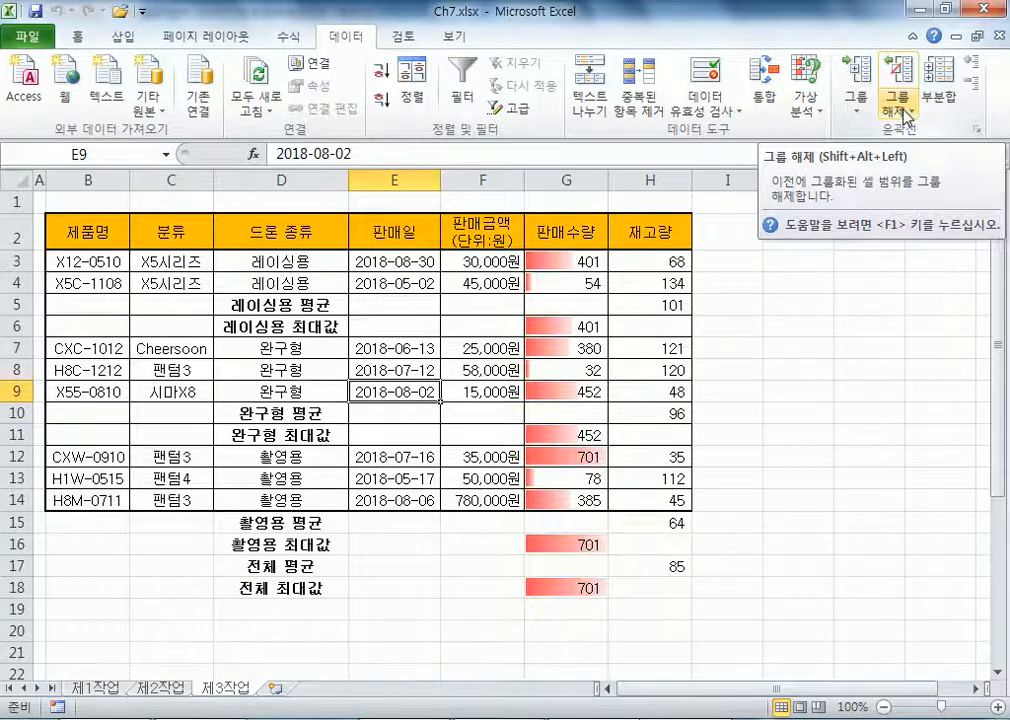
key("alt+Tab")
type("글룹 해제 > 유")
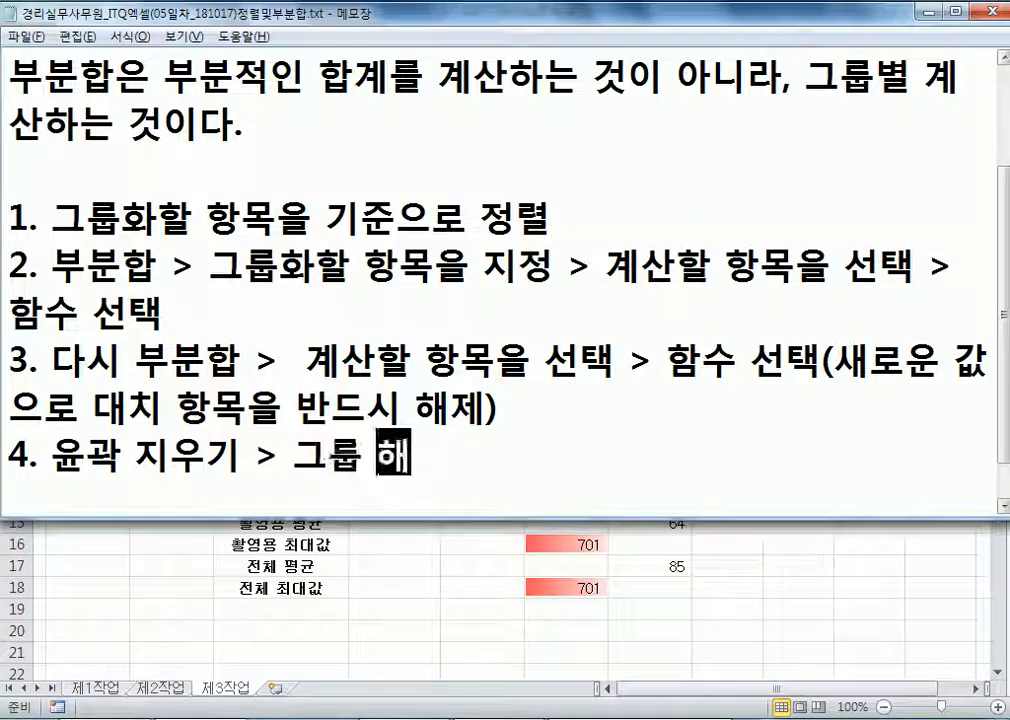
type("윤곽4")
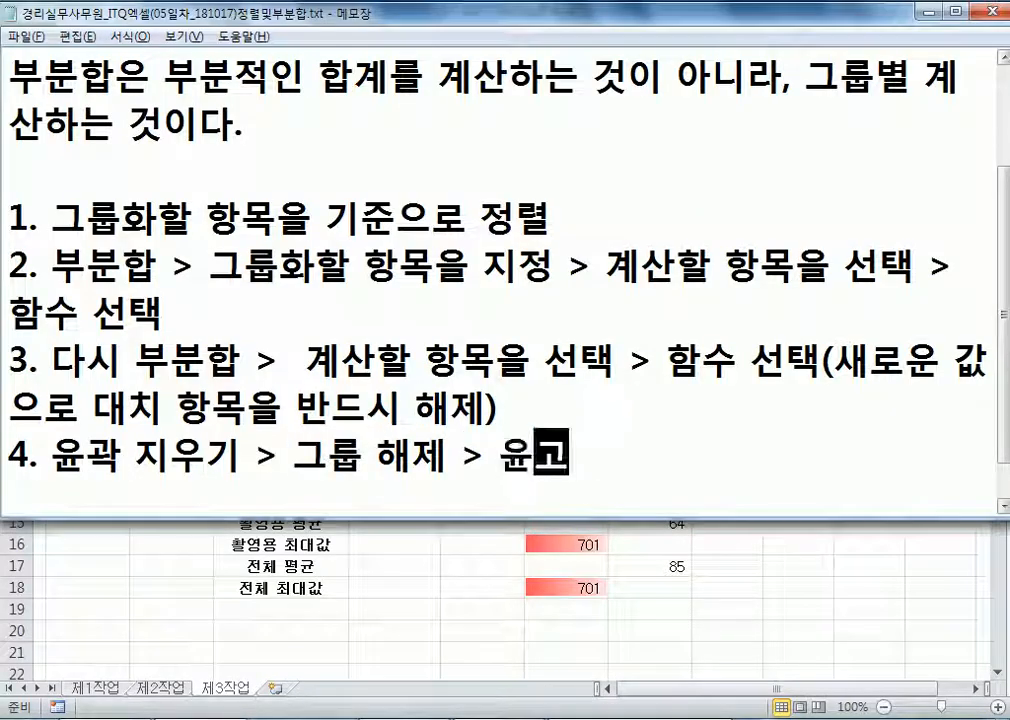
key("BackSpace")
type("지우기")
key("Return")
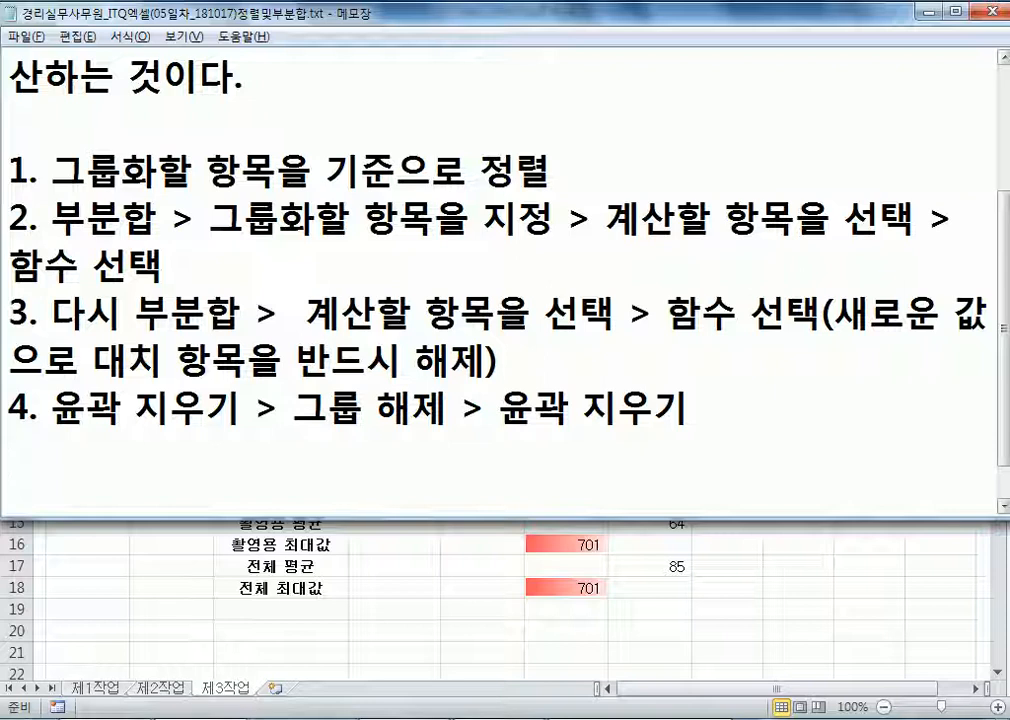
- Remove the extra space before 계산할 in line 3 and return to the empty line below line 4
left_click(293, 313)
key("Delete")
left_click(272, 438)
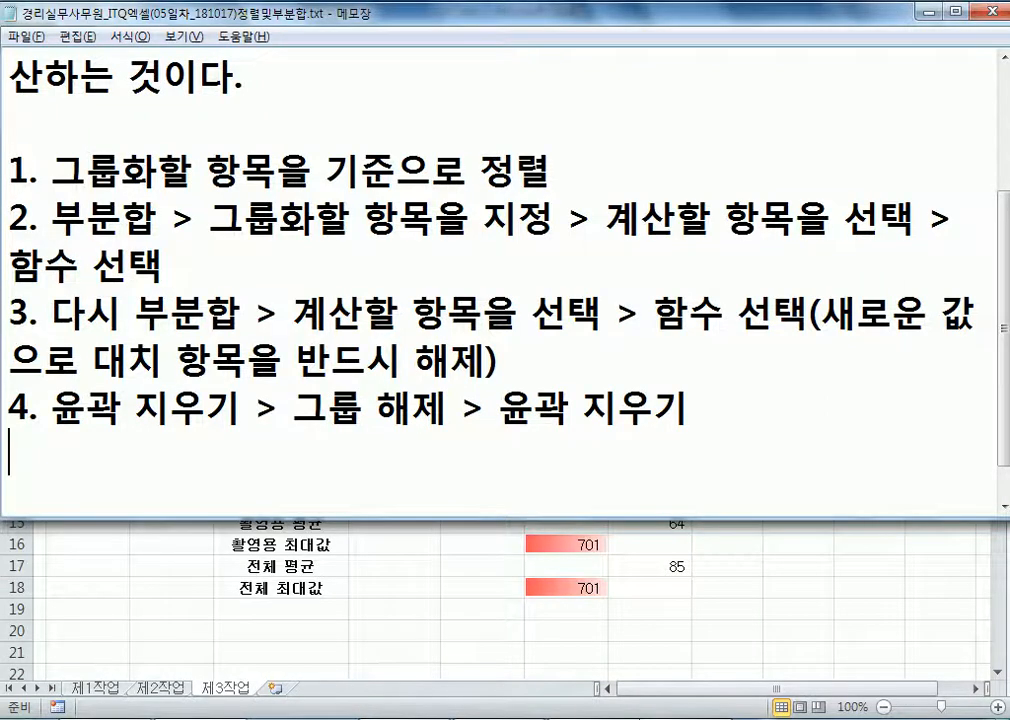
- Switch to Ch7(완성).xlsx and examine how the 드론 종류 column on 제3작업 is sorted into groups
key("alt+Tab")
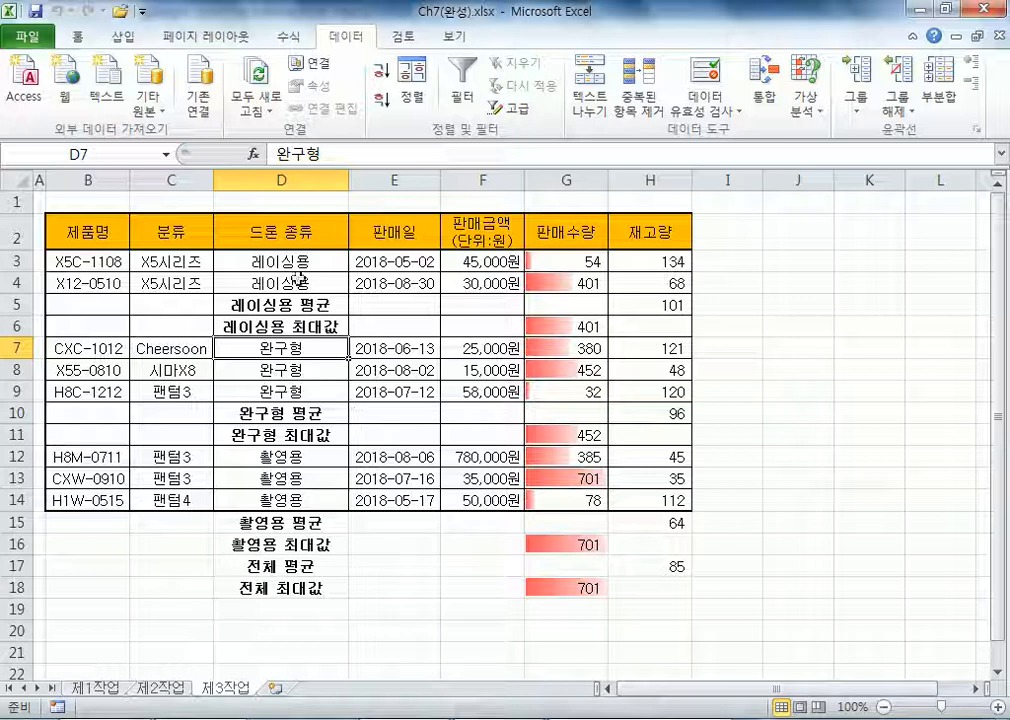
left_click(244, 261)
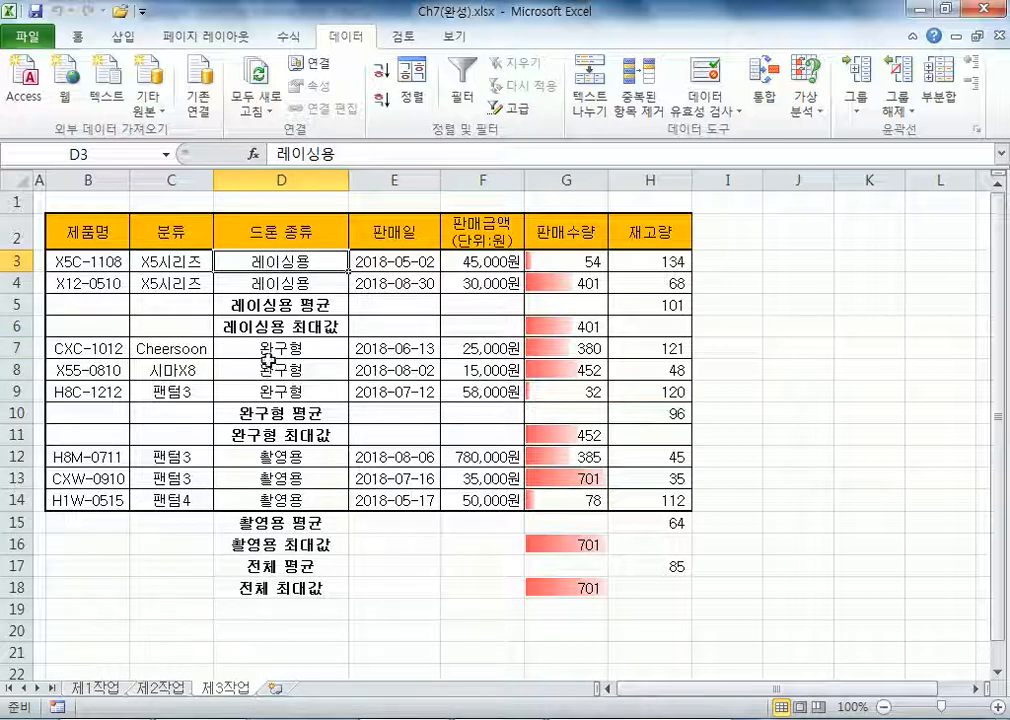
left_click(262, 461)
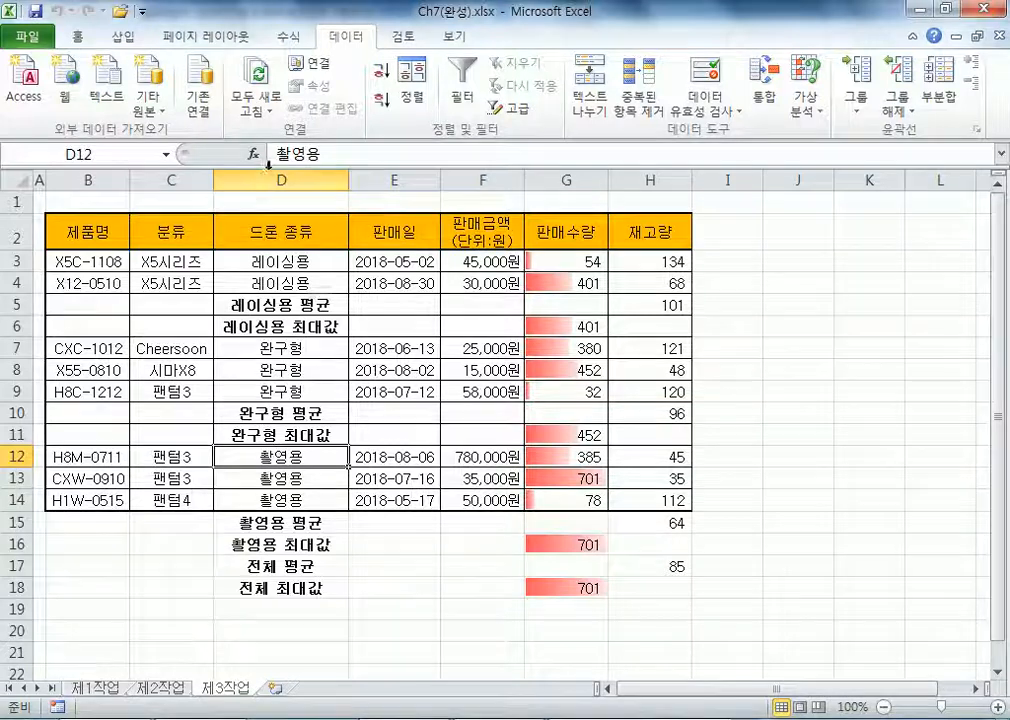
left_click(216, 179)
left_click(284, 282)
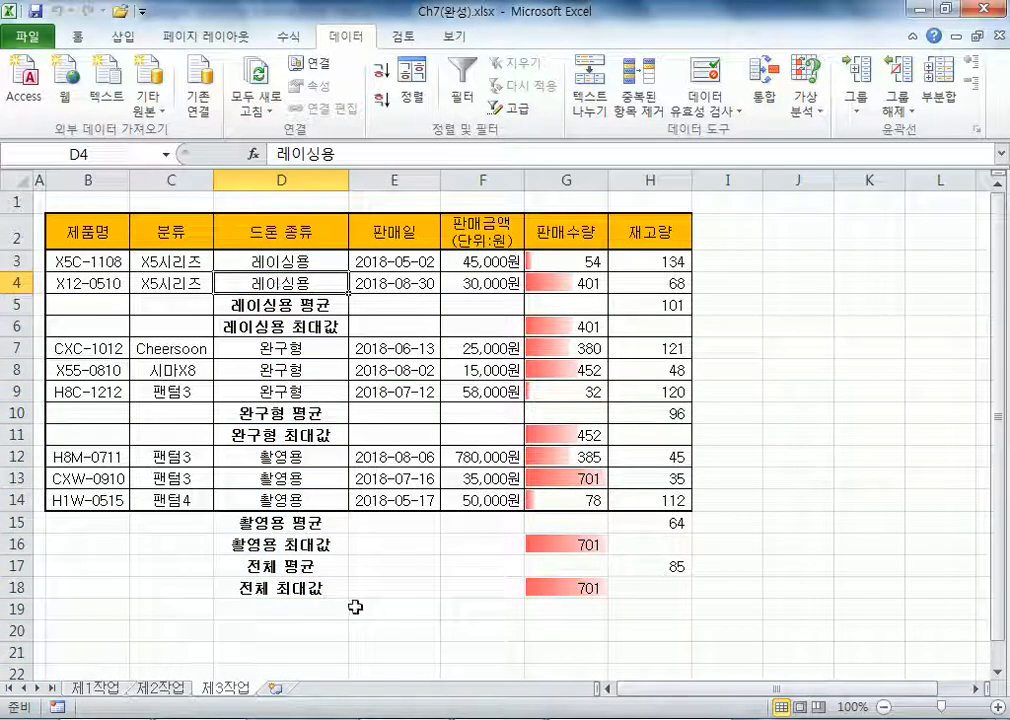
- Return to the notes and, after a blank line below line 4, add "* 정렬 : 순서대로 나열"
left_click(212, 718)
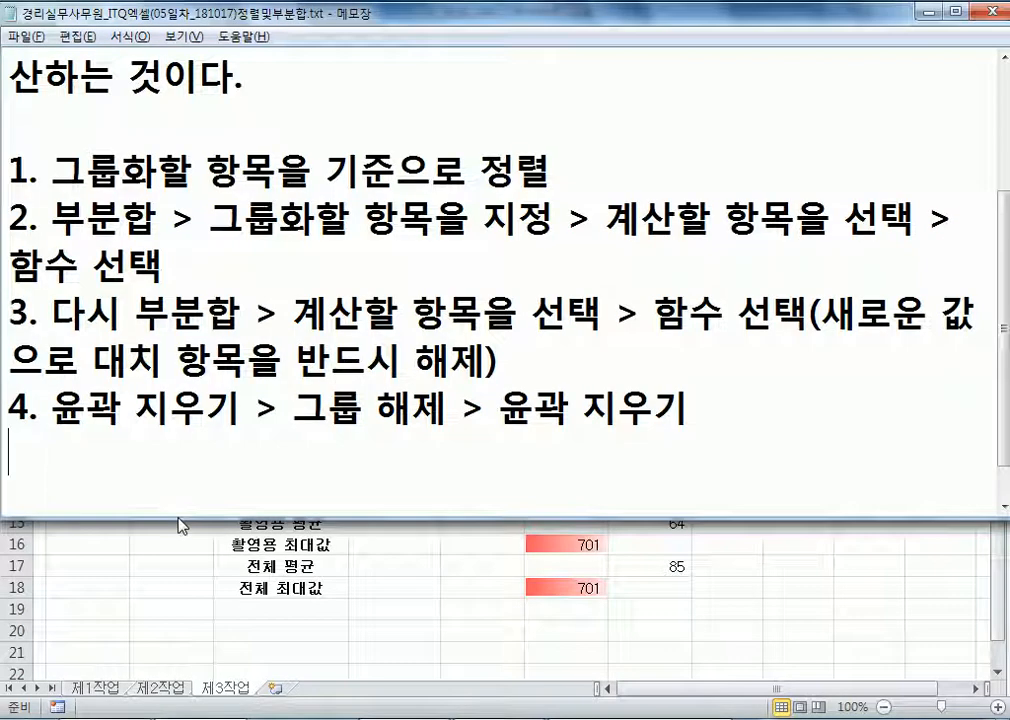
scroll(183, 525, "down", 1)
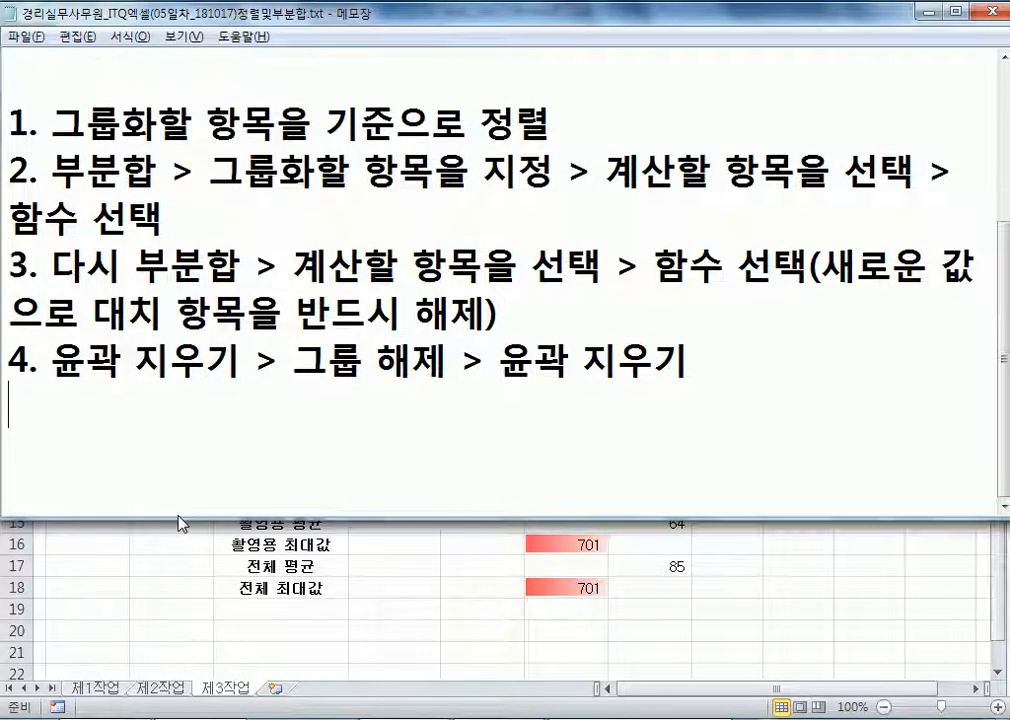
key("Return")
type("* 정렬 :")
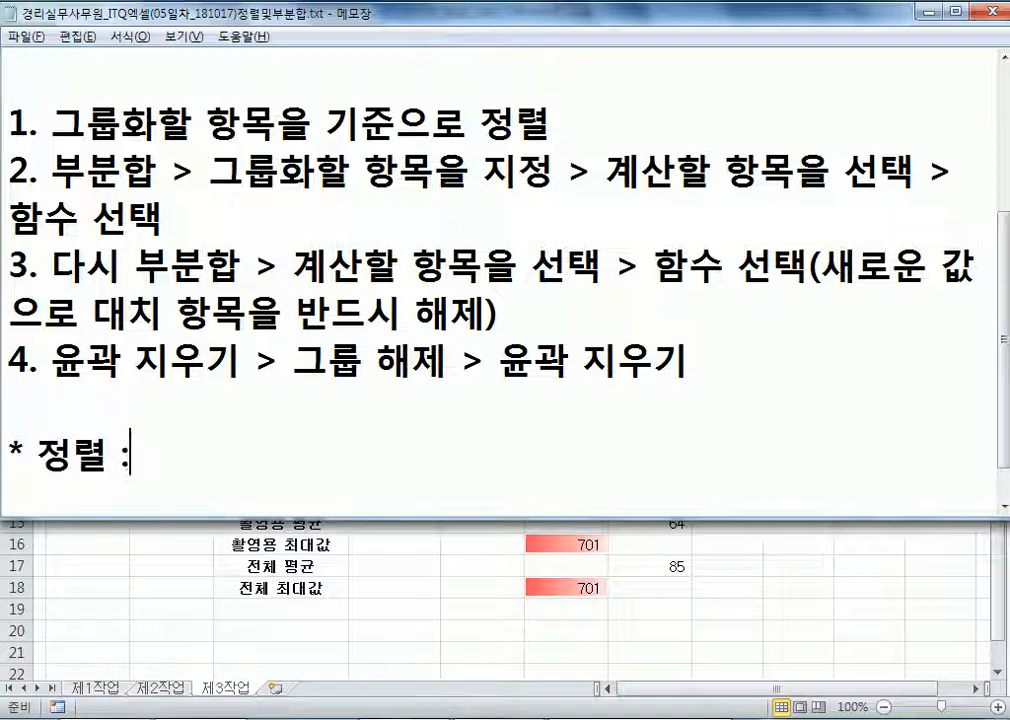
type(" 순서대로 나열")
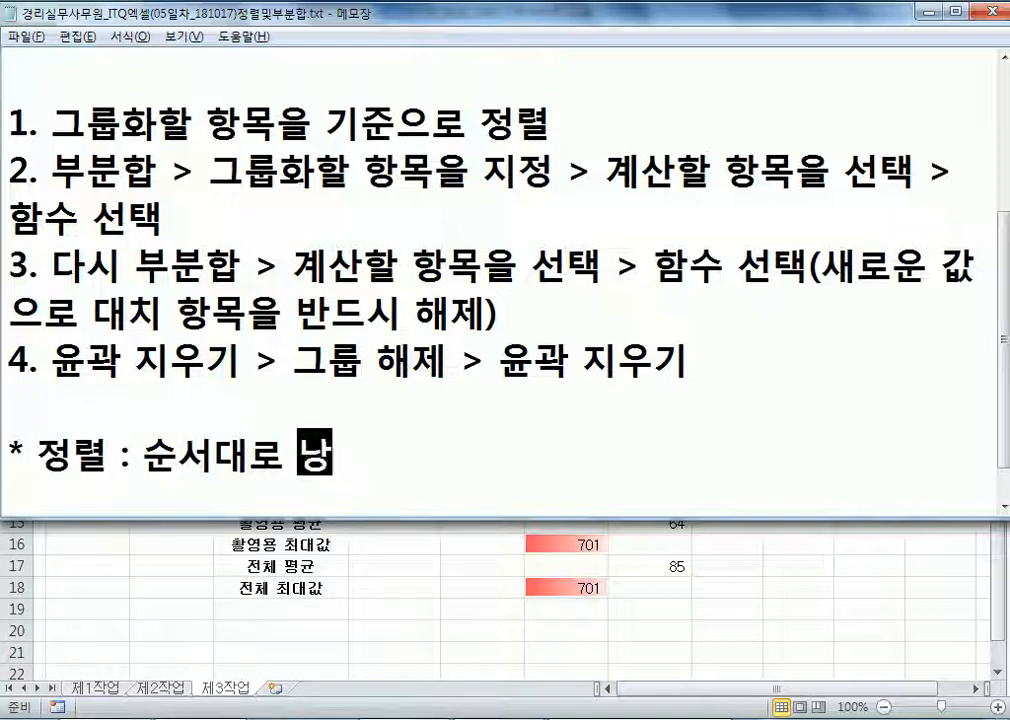
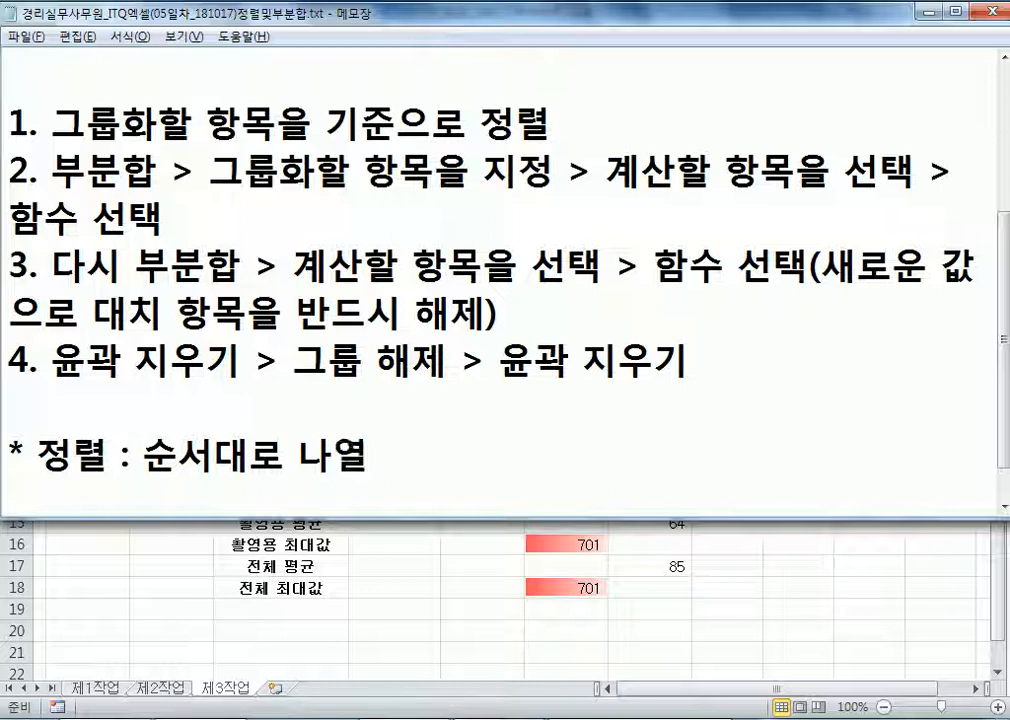
- Switch to the 제2작업 sheet of Ch7(완성).xlsx and clear the 드론 종류 value in cell D5
key("alt+Tab")
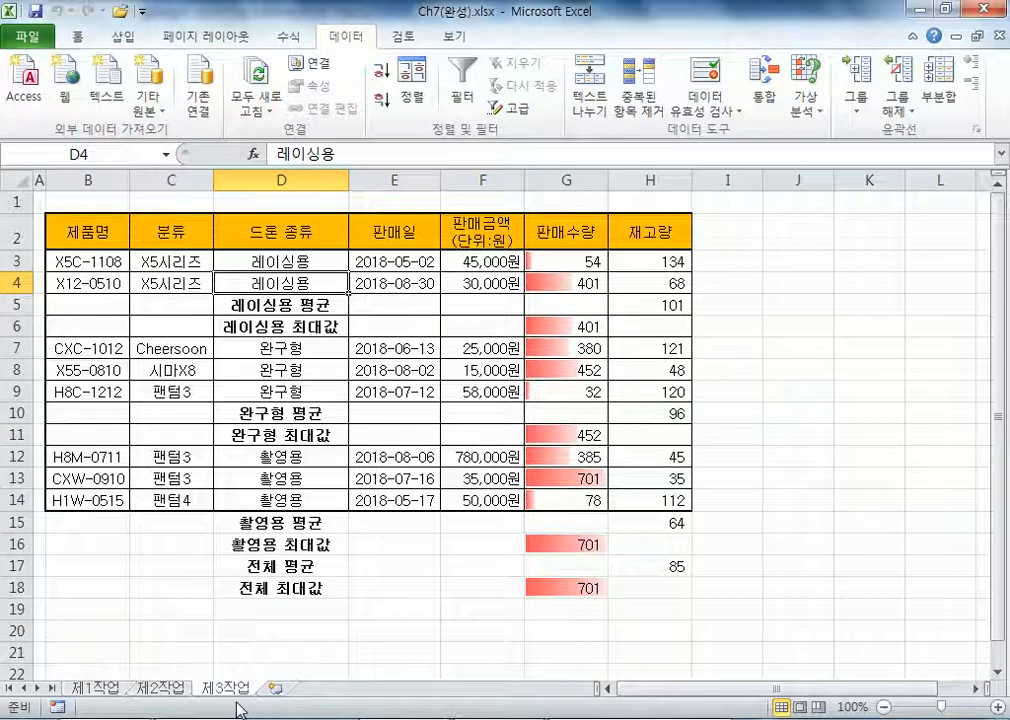
left_click(158, 688)
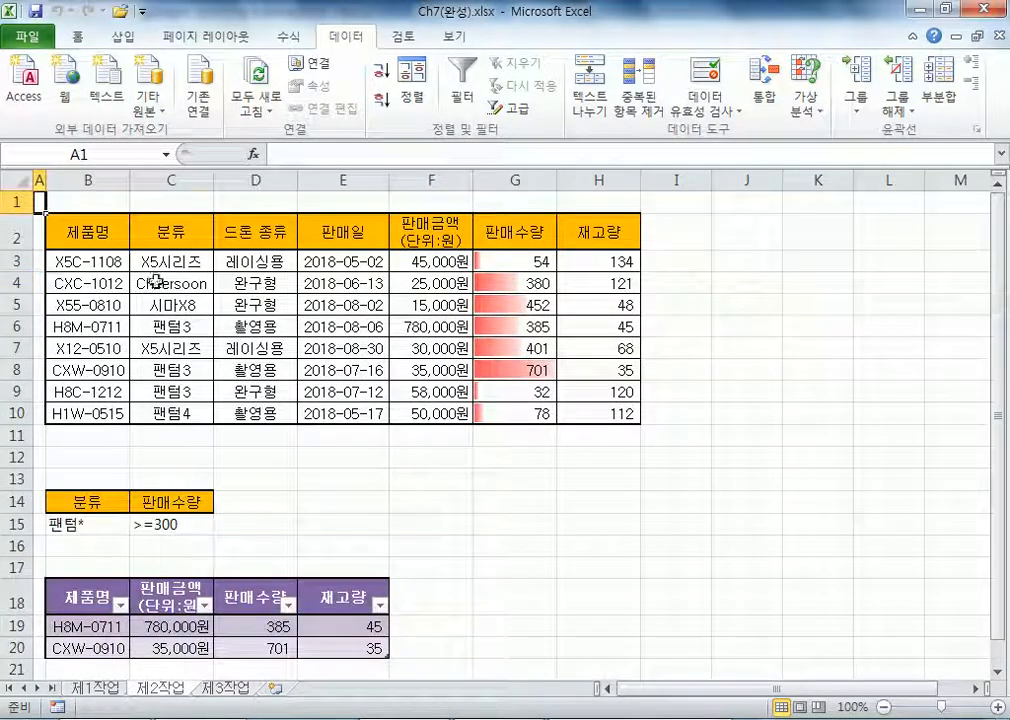
left_click_drag(150, 291, 232, 390)
left_click(255, 304)
key("Delete")
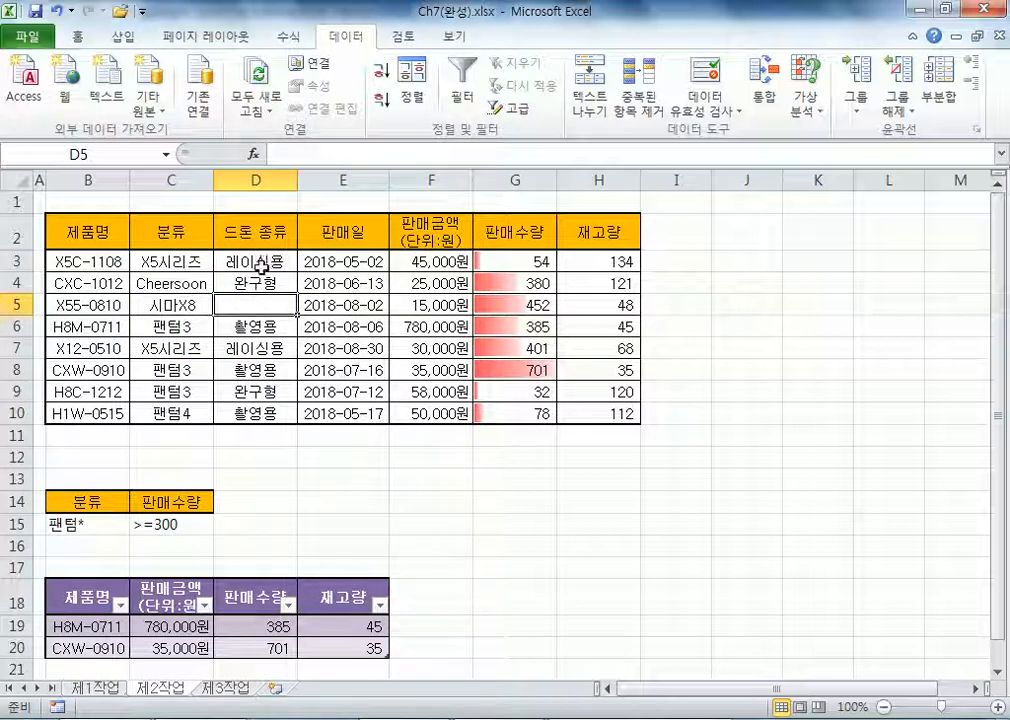
- Sort the table ascending by 드론 종류, and undo both the sort and the clearing of D5
left_click(255, 261)
left_click(381, 72)
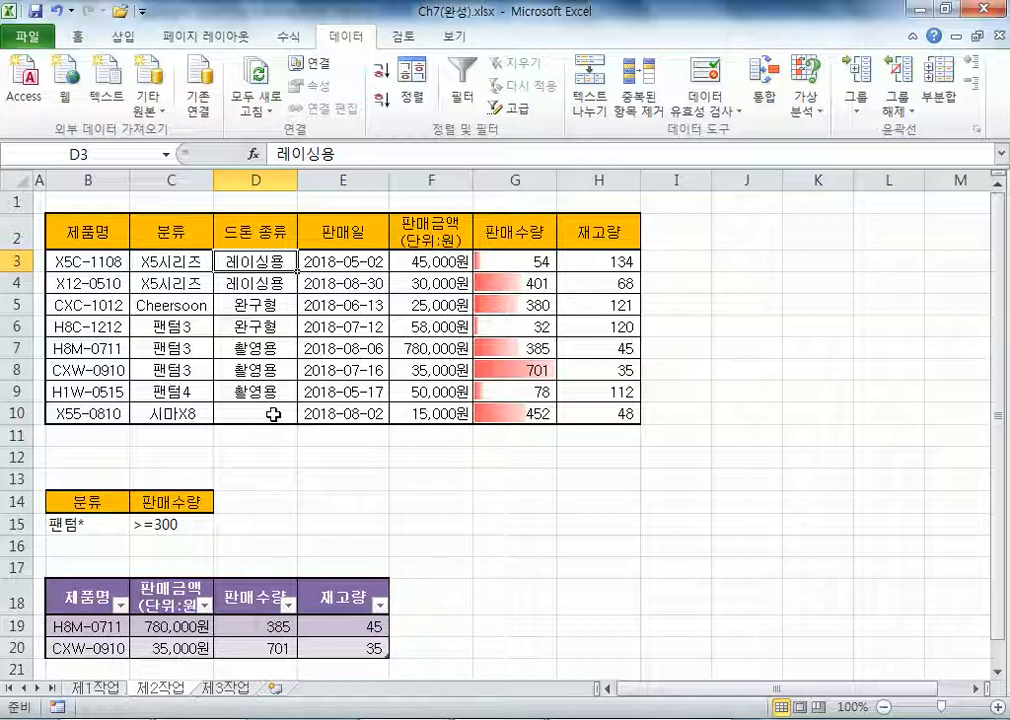
key("ctrl+z")
key("ctrl+z")
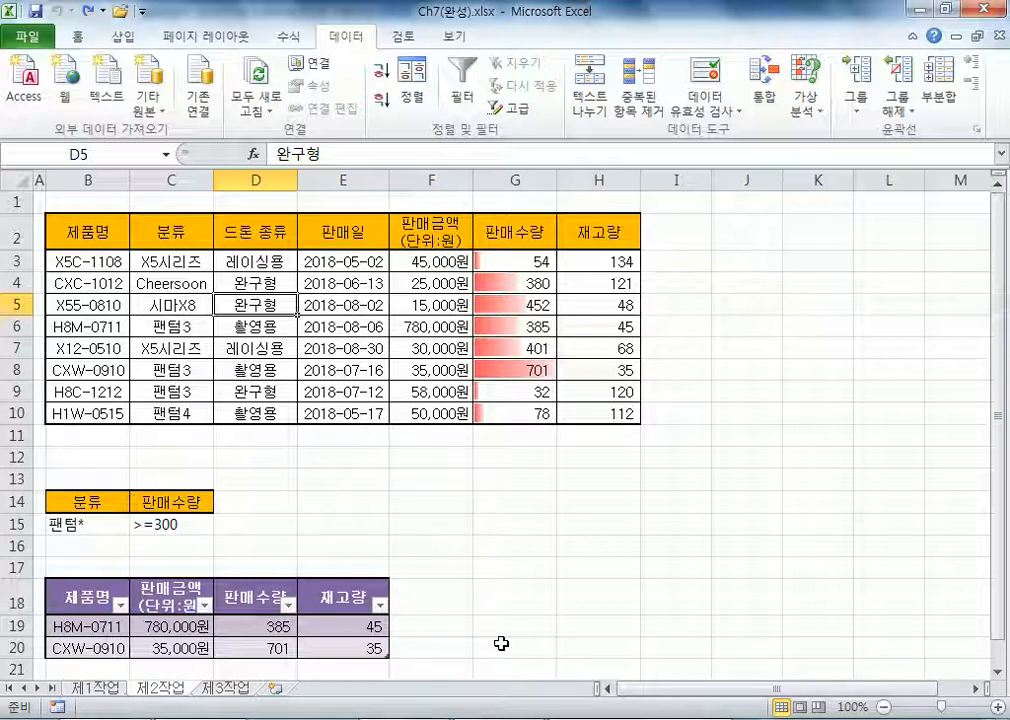
- On 제3작업, set up a Subtotal grouped by 드론 종류 that calculates 최대값 for 판매수량 only
left_click(226, 688)
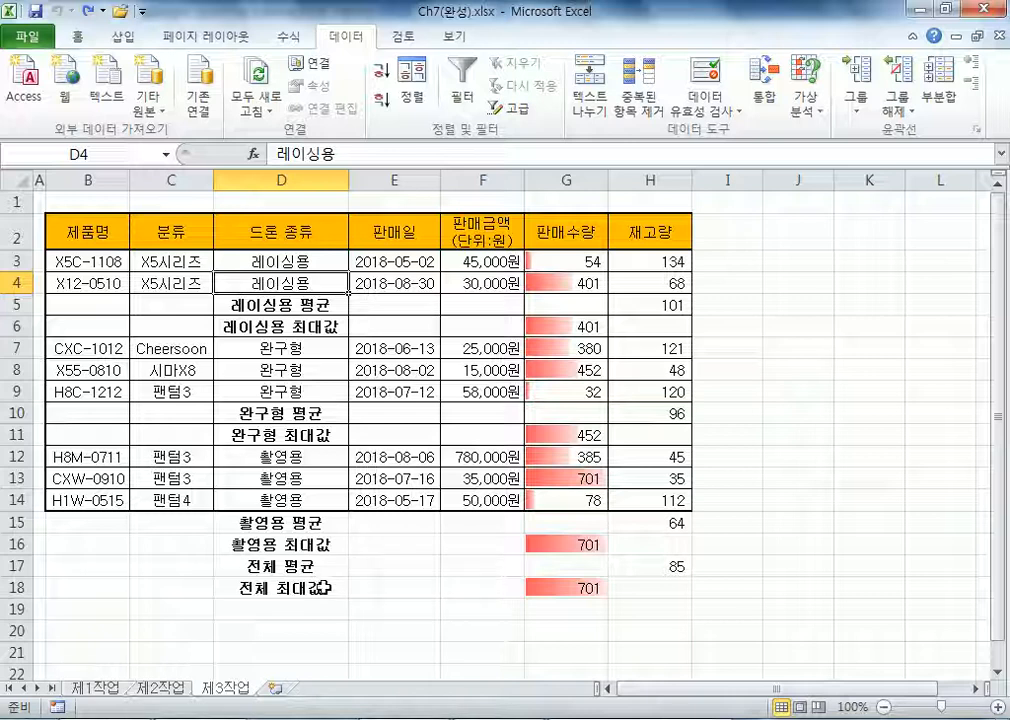
left_click(931, 92)
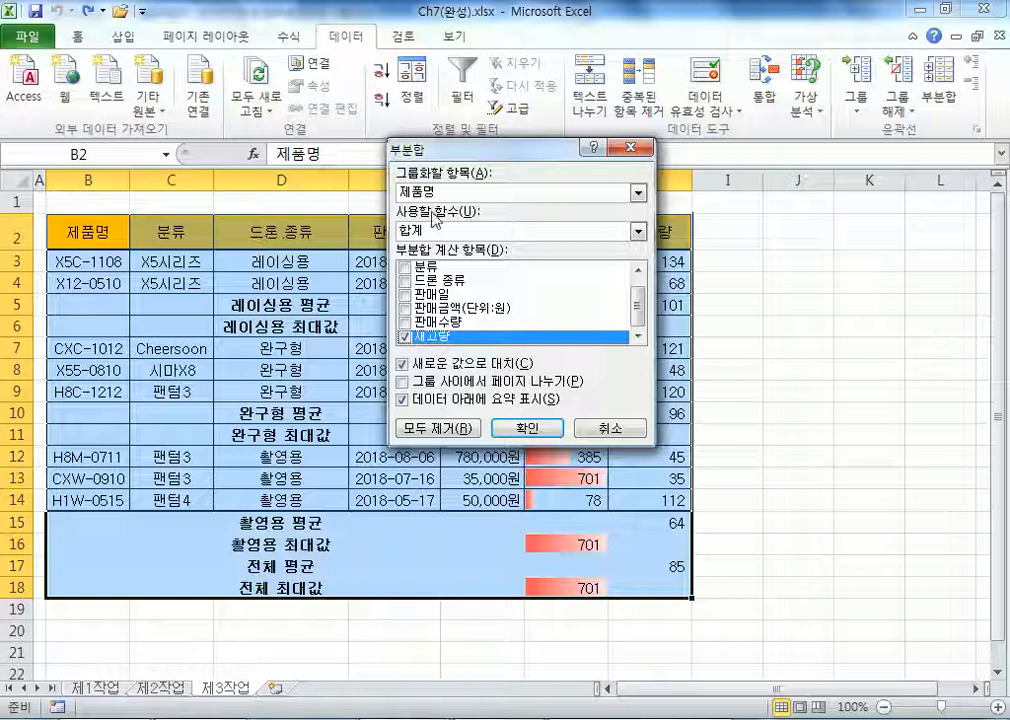
left_click(432, 192)
left_click(435, 233)
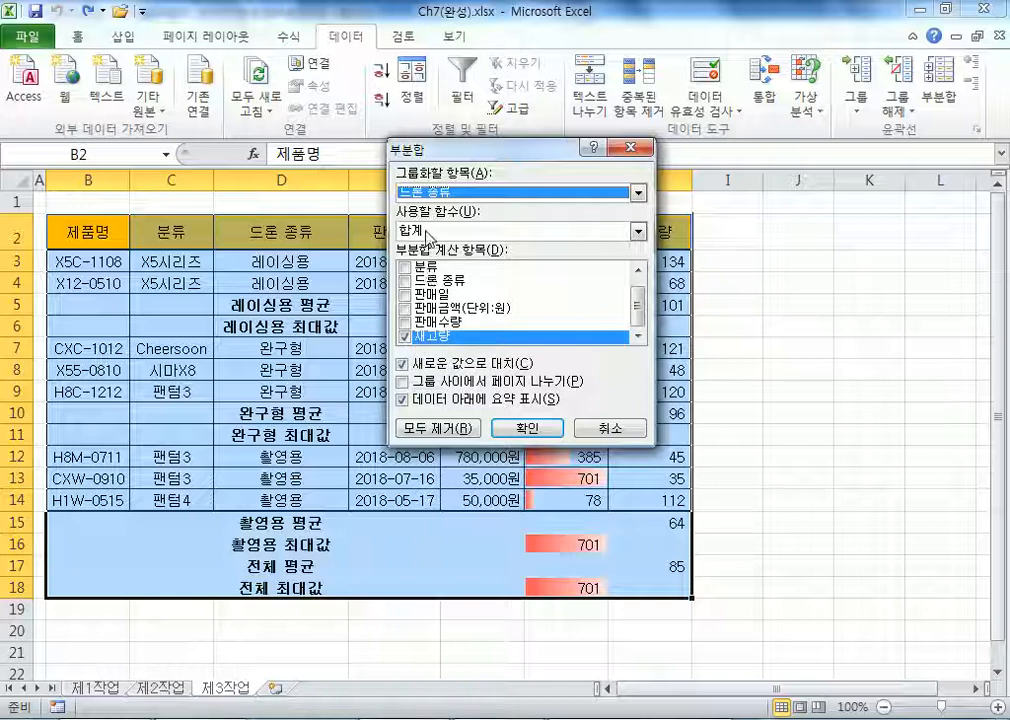
left_click(404, 336)
left_click(404, 323)
left_click(425, 231)
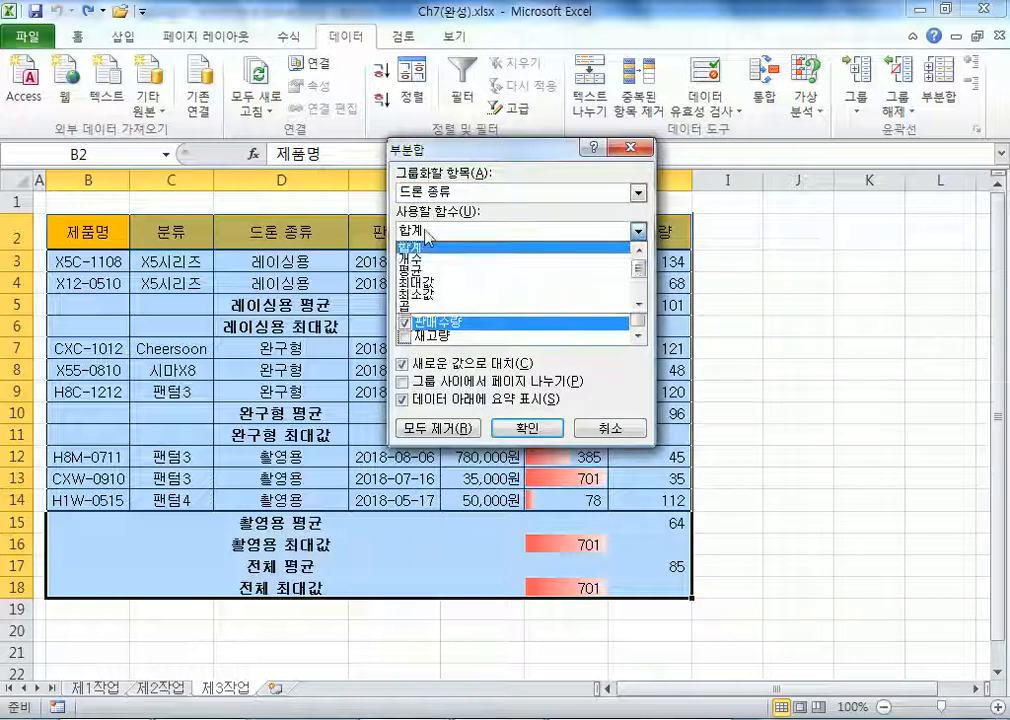
left_click(424, 290)
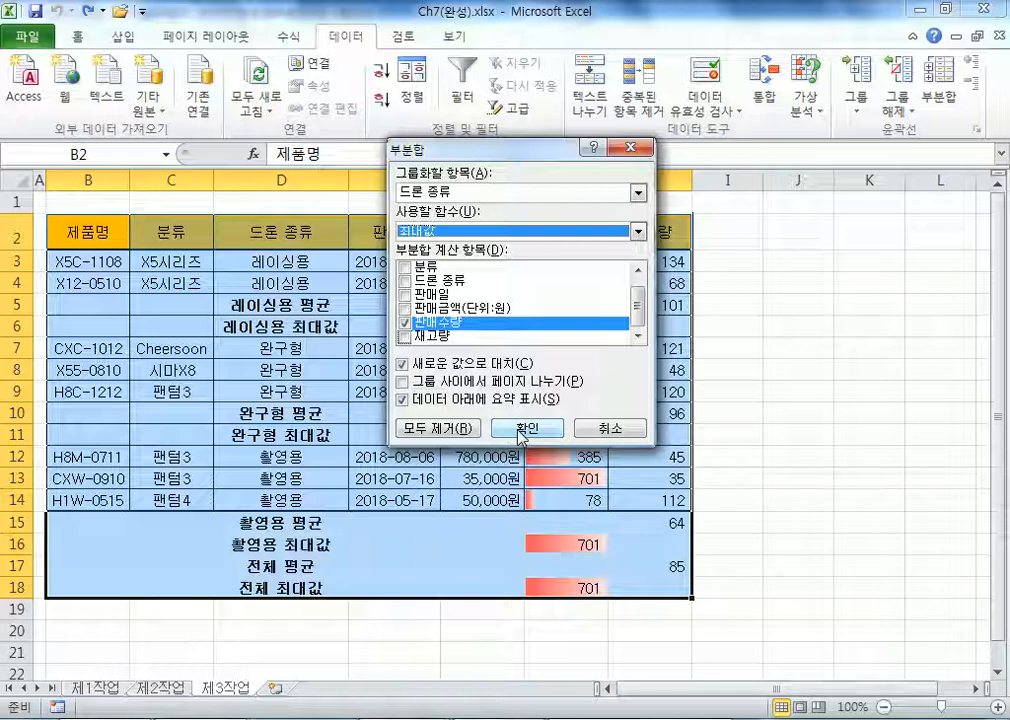
- Change the Subtotal settings to 평균 of 재고량 with 새로운 값으로 대치 unchecked, and leave without applying them
left_click(404, 322)
left_click(404, 337)
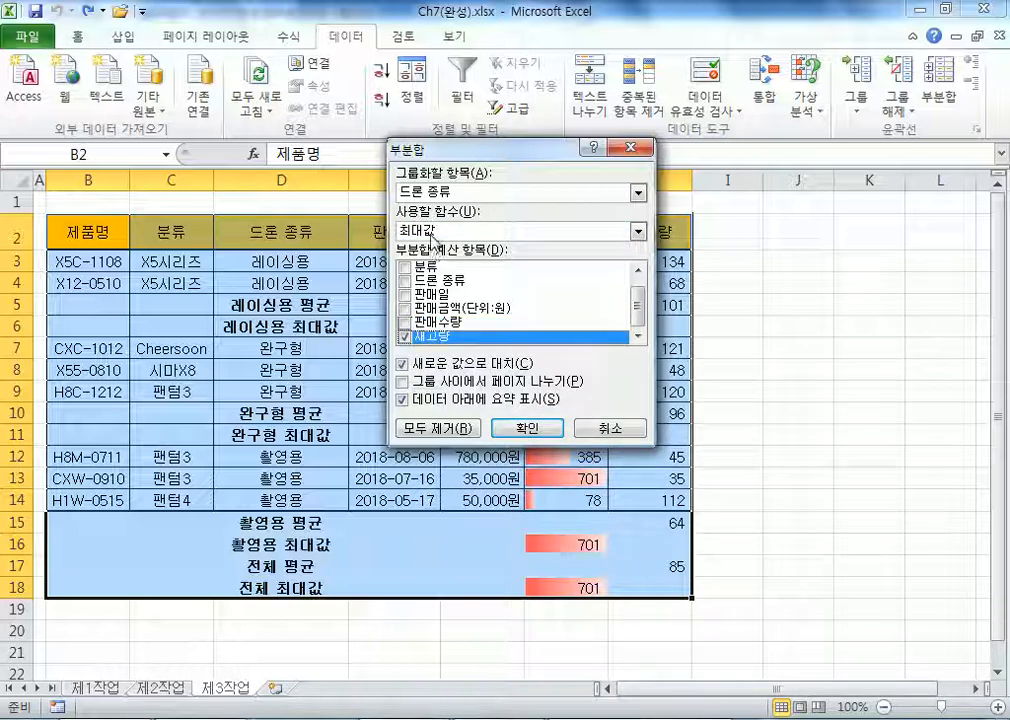
left_click(432, 233)
left_click(425, 272)
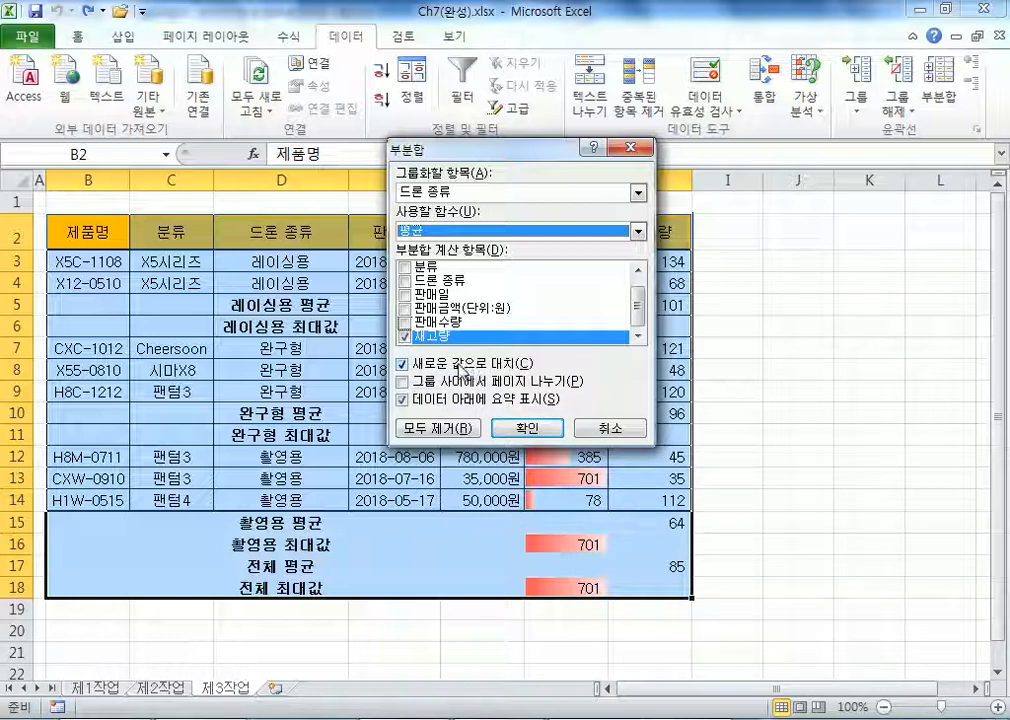
left_click(461, 370)
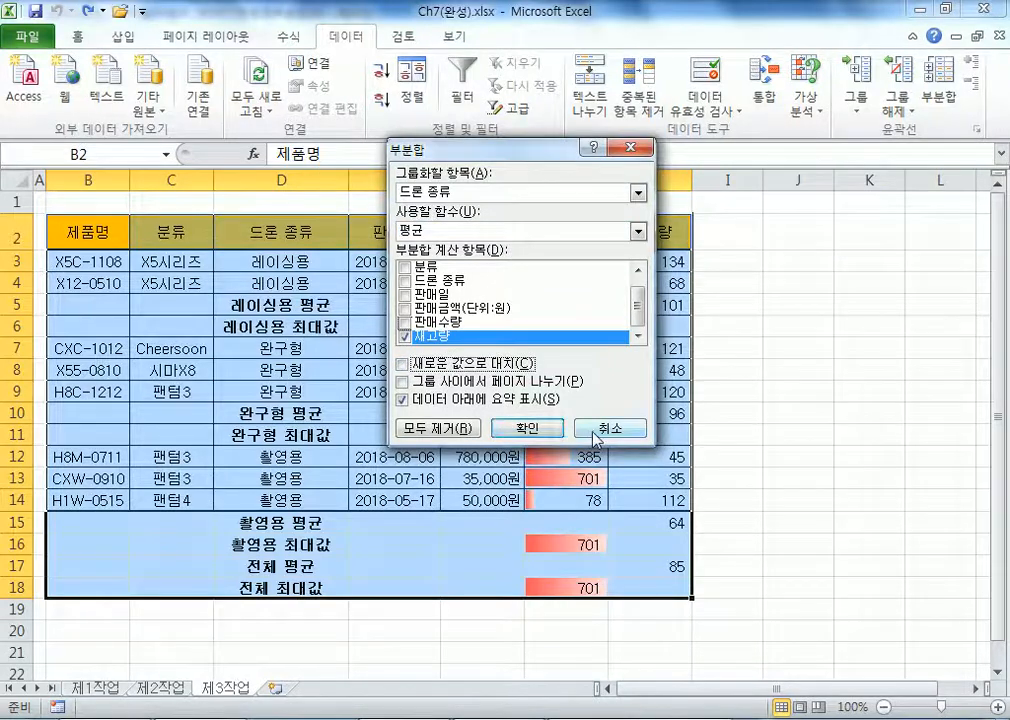
left_click(515, 432)
left_click(440, 455)
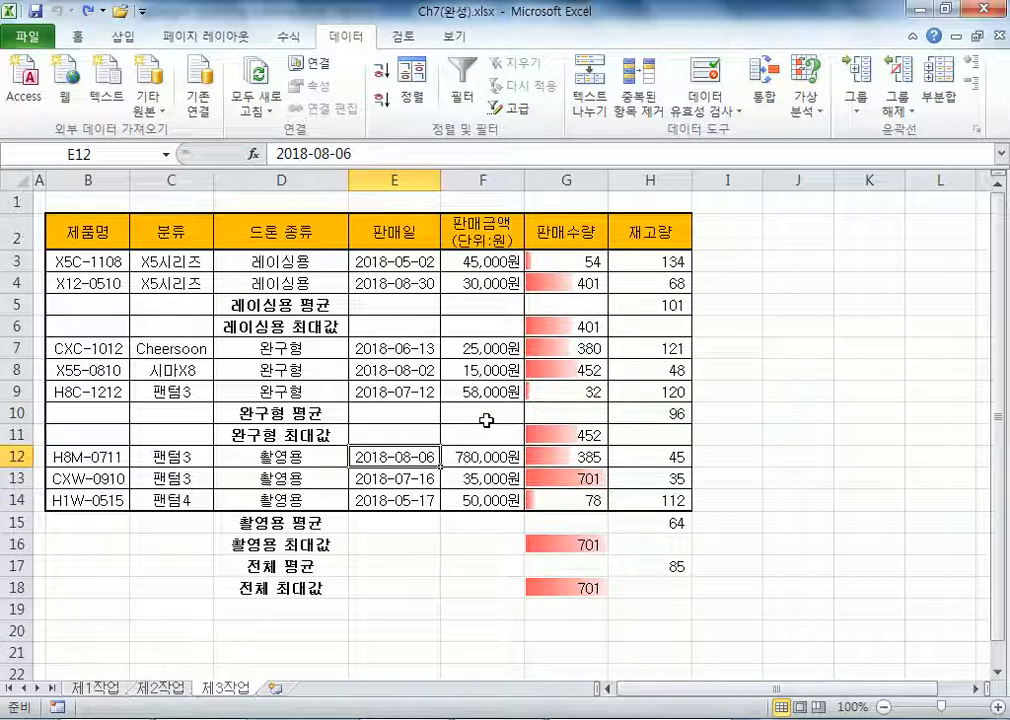
- Try narrowing the 드론 종류 column on 제3작업, and undo the width change
left_click_drag(348, 182, 293, 182)
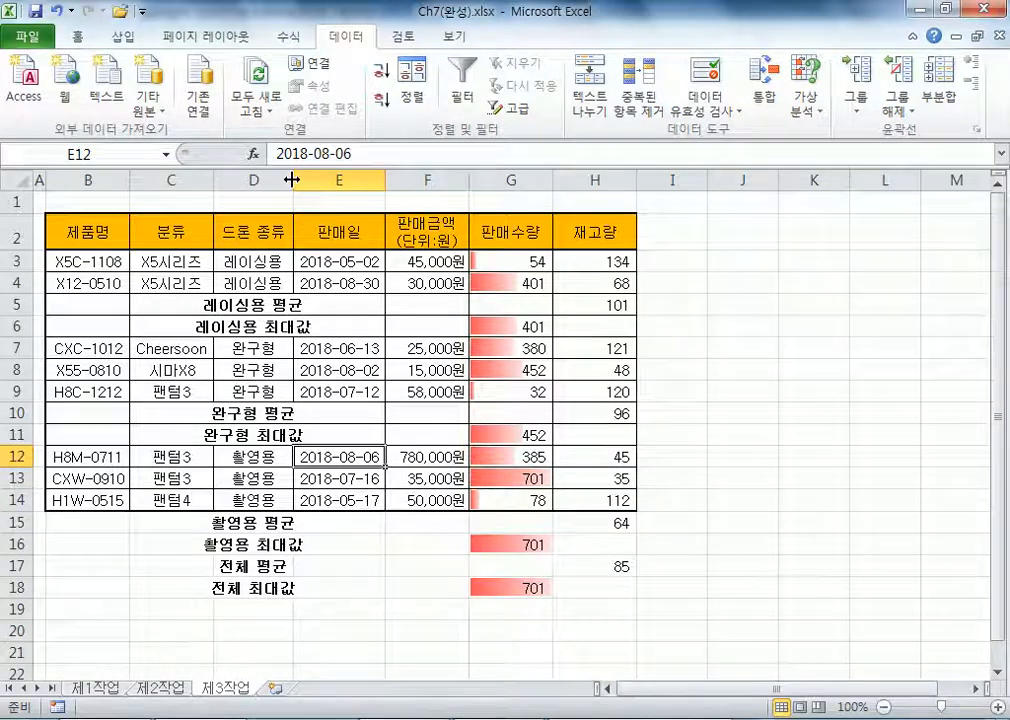
key("ctrl+z")
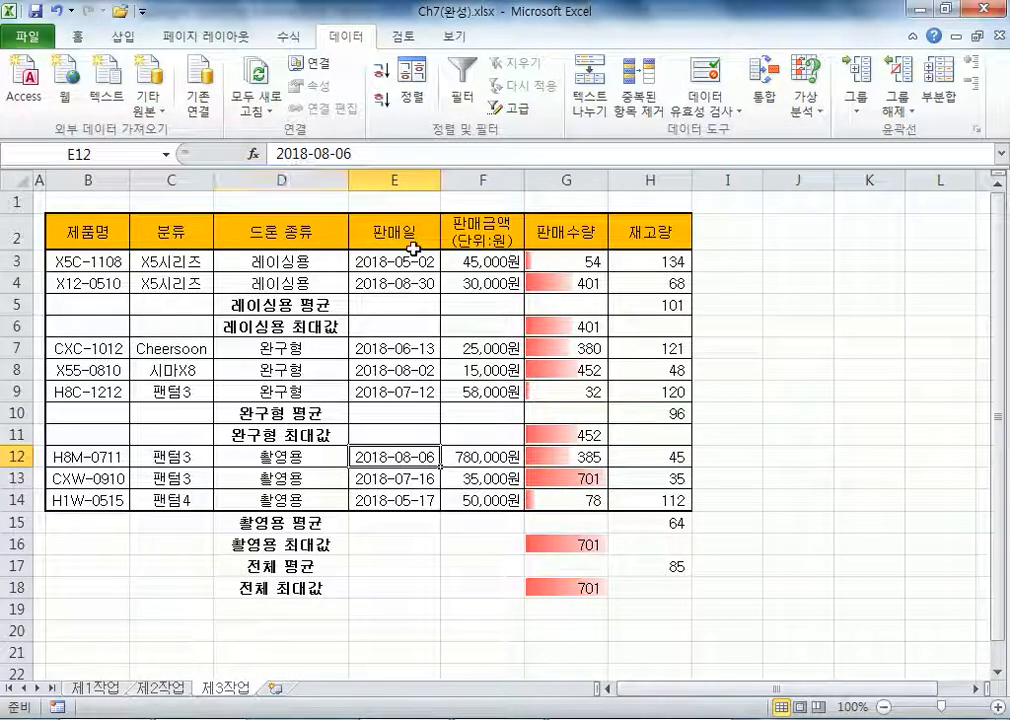
left_click(40, 180)
- Apply Clear Outline (윤곽 지우기) to the subtotal table on 제3작업
left_click(178, 262)
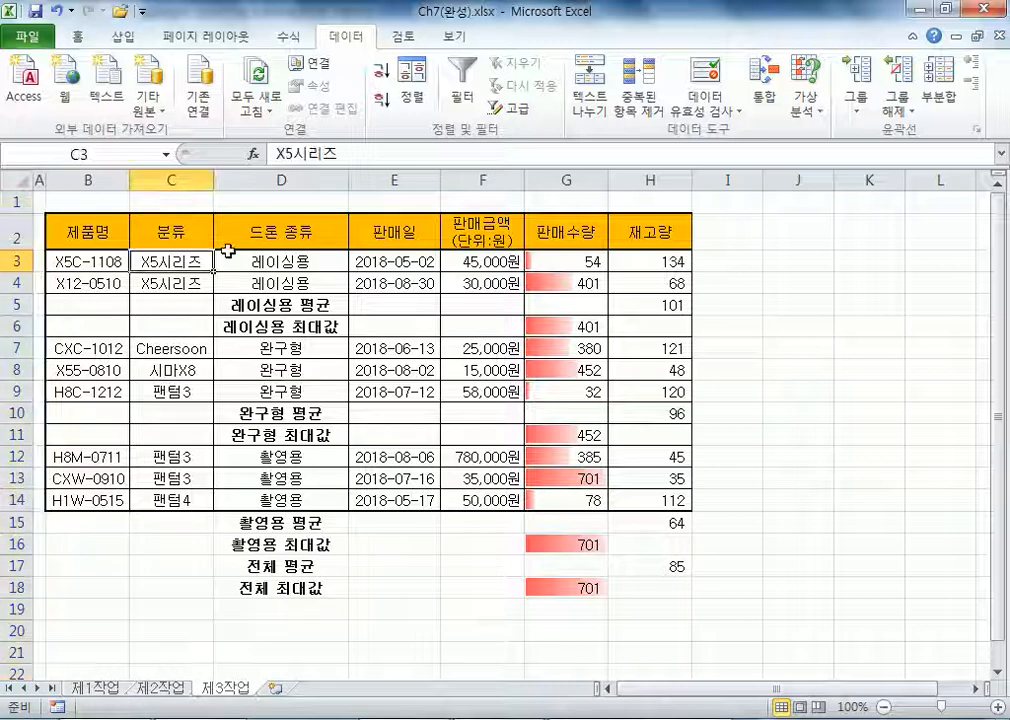
left_click(897, 110)
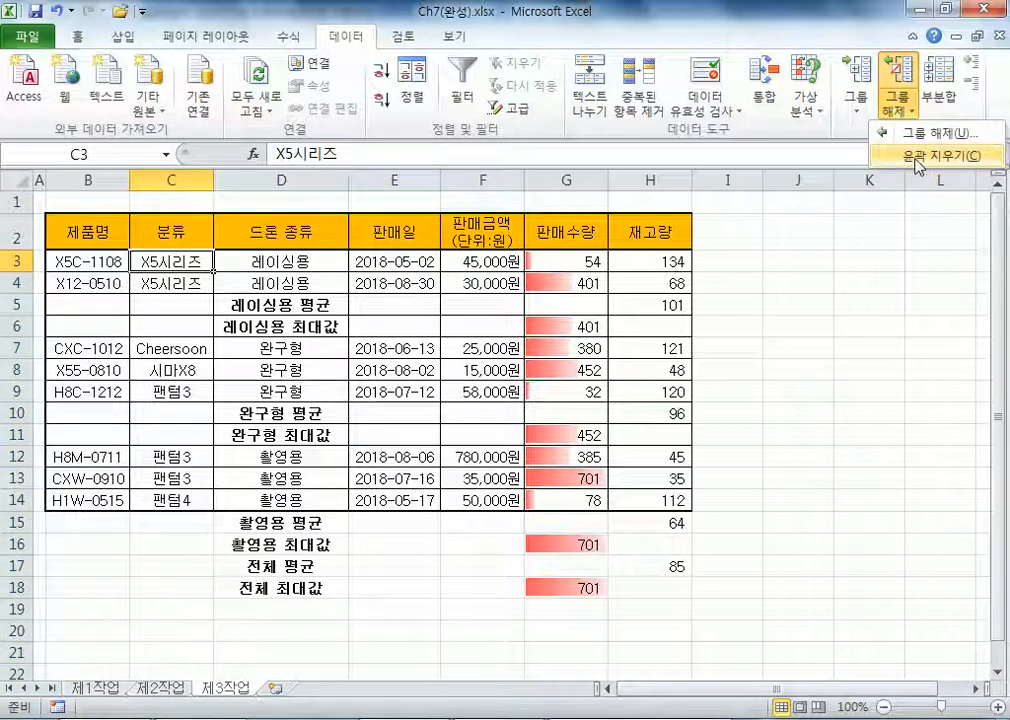
left_click(916, 156)
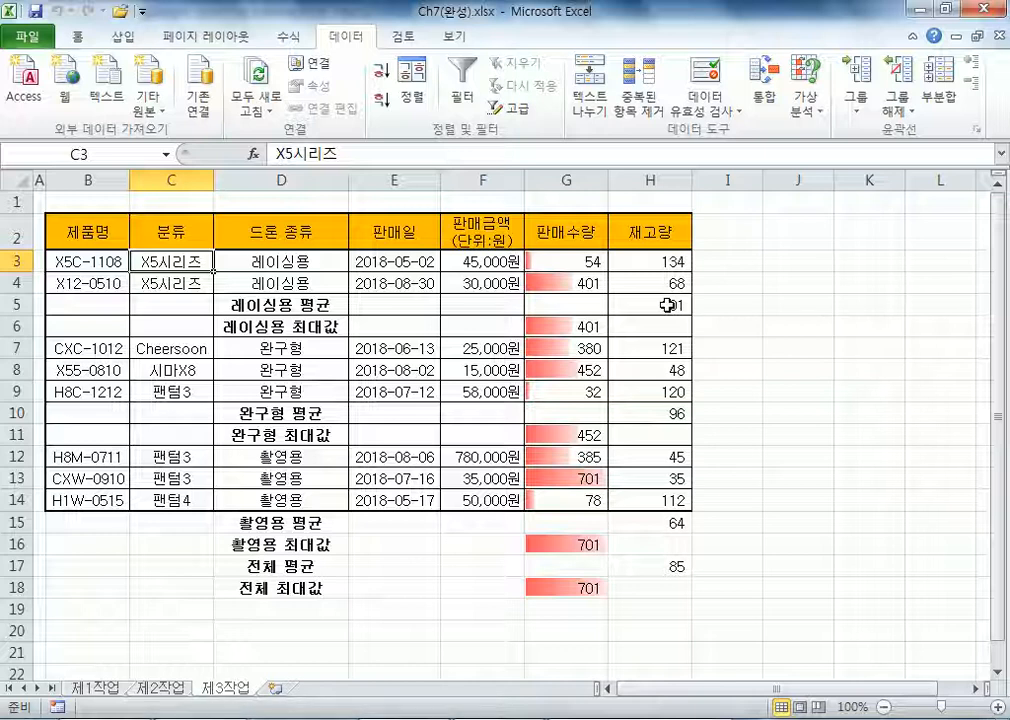
- Open the practice workbook Ch7_연습문제1.xlsx from the Ch7 folder
left_click(22, 37)
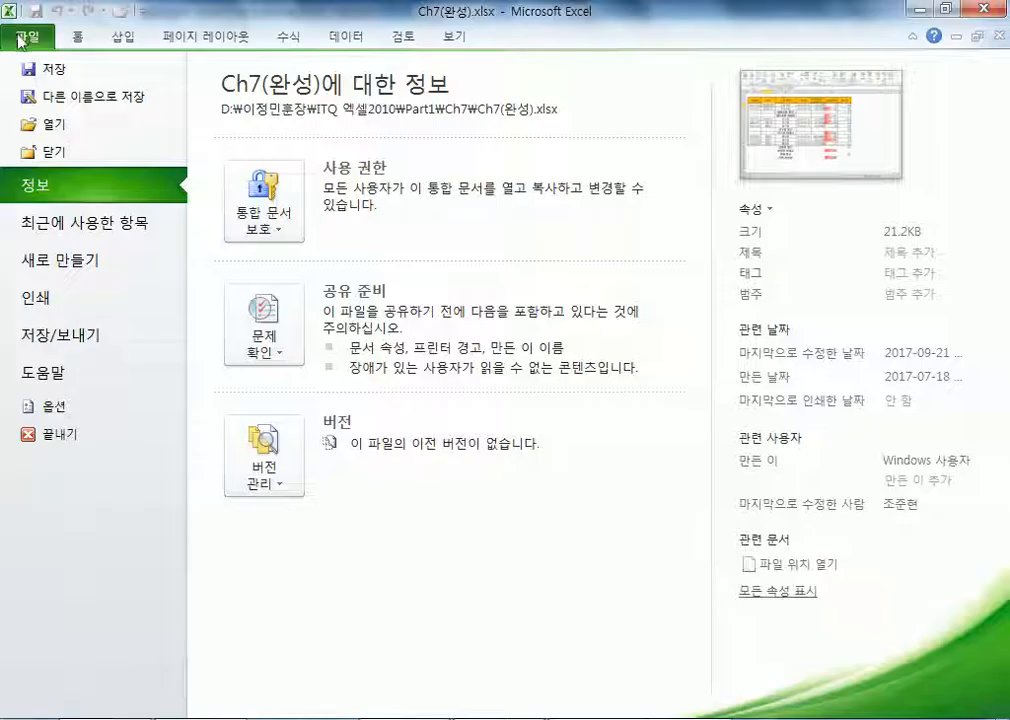
left_click(53, 124)
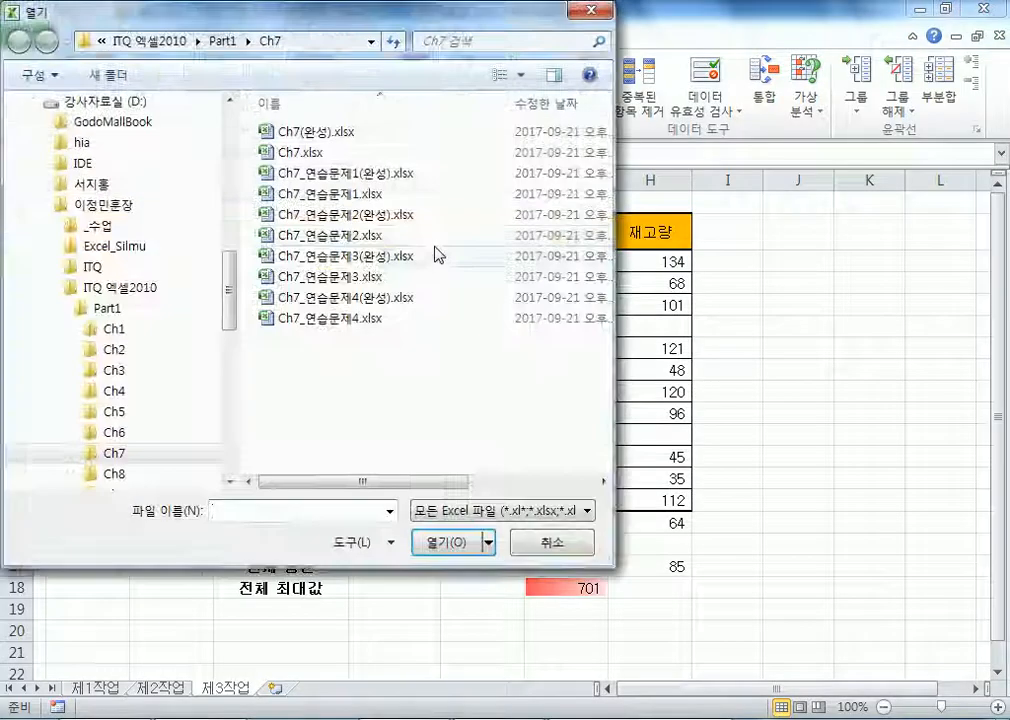
double_click(273, 194)
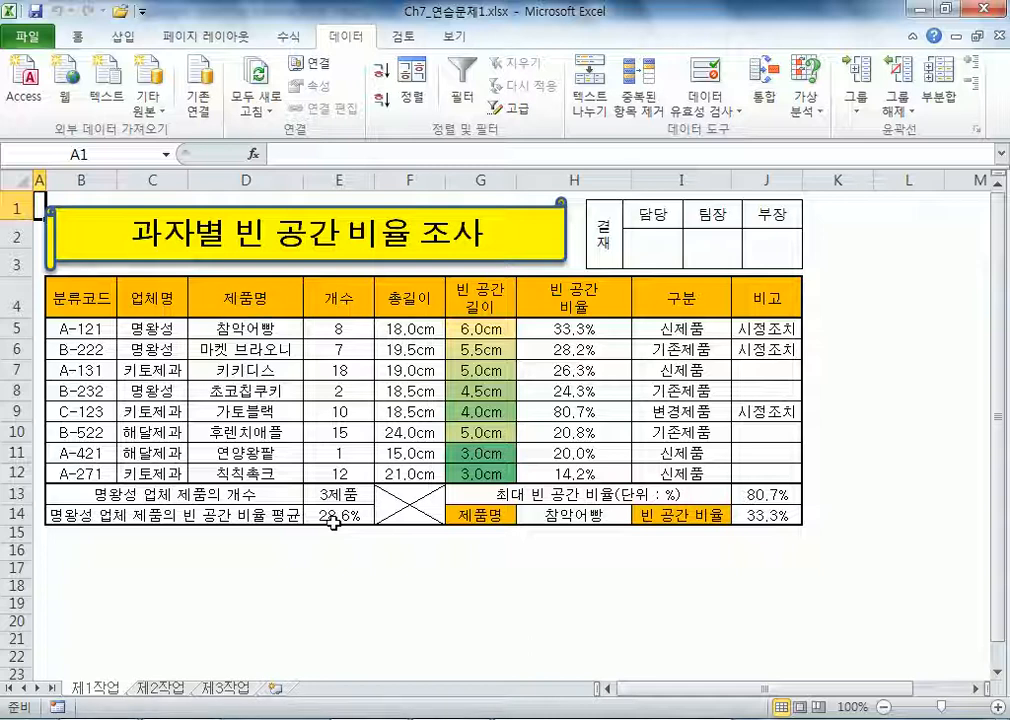
- Copy B4:H12 from 제1작업 and paste it at B2 on 제3작업, including the source column widths (열 너비)
left_click_drag(68, 297, 580, 472)
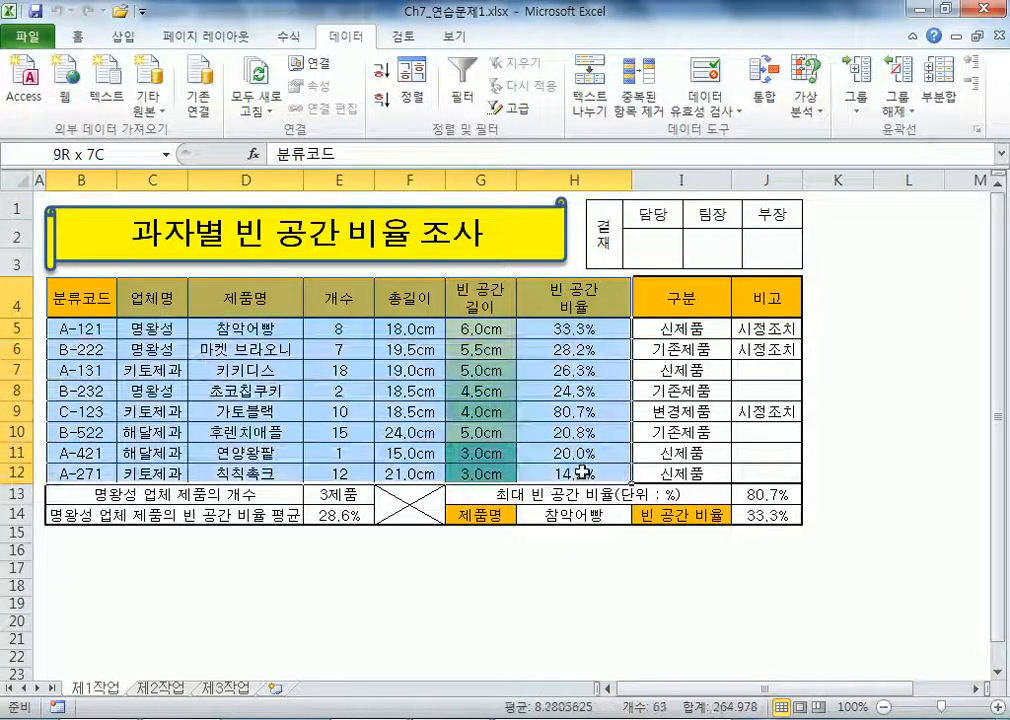
key("ctrl+c")
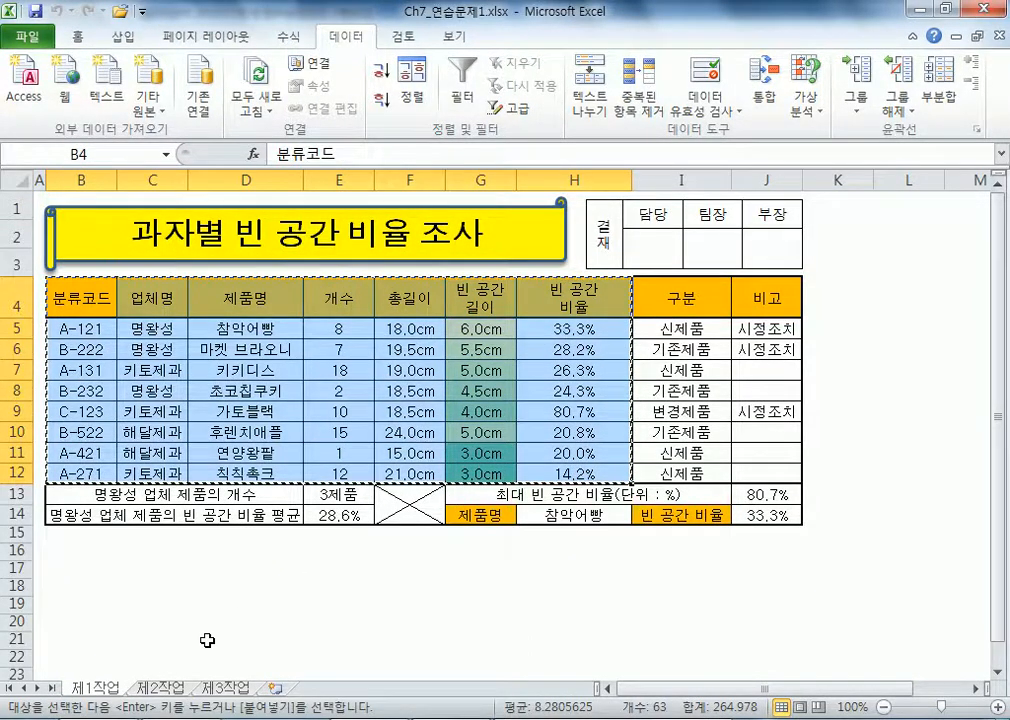
left_click(225, 688)
right_click(76, 223)
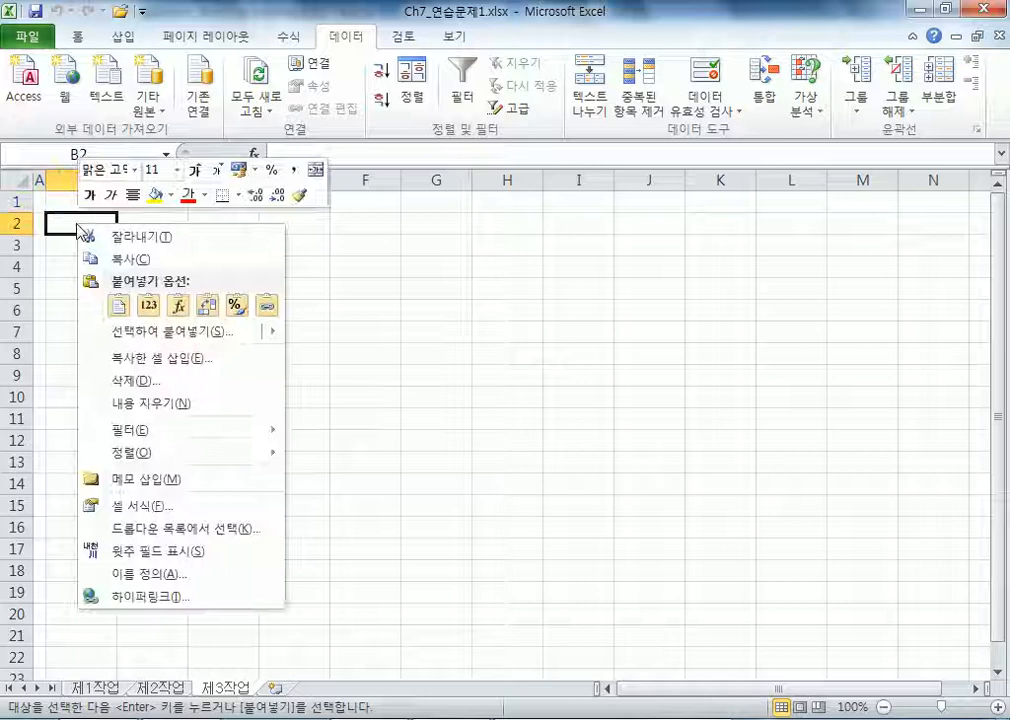
left_click(140, 331)
left_click(238, 252)
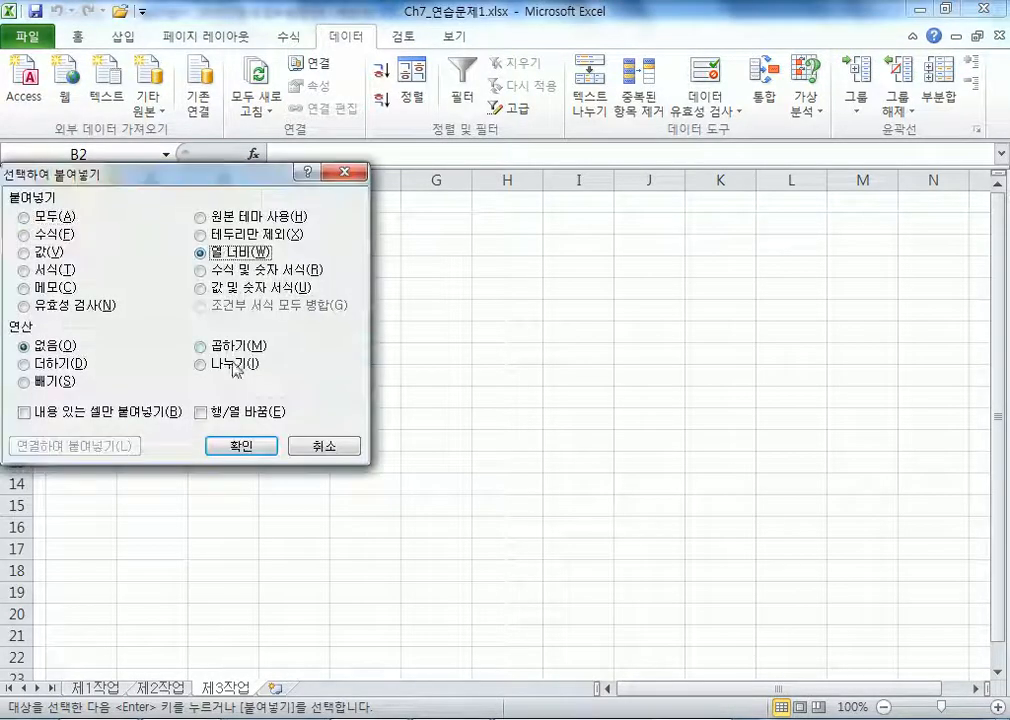
left_click(241, 446)
key("ctrl+v")
left_click(104, 261)
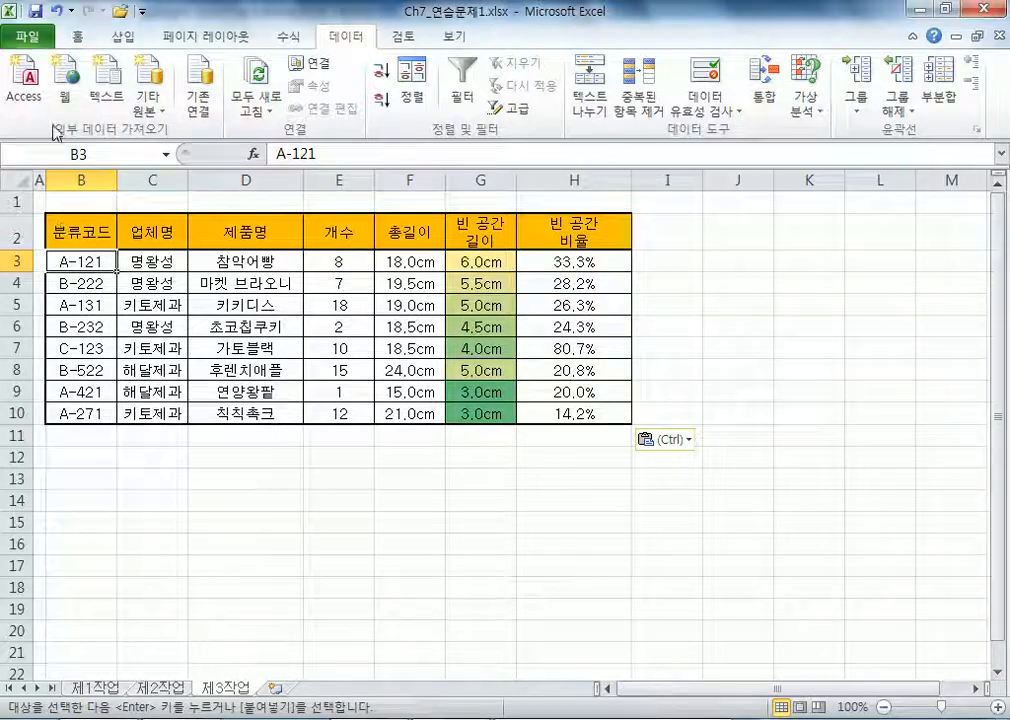
- Open Ch7_연습문제1(완성).xlsx and examine the order of the 업체명 groups in the finished 제3작업 subtotal table
left_click(30, 45)
left_click(42, 122)
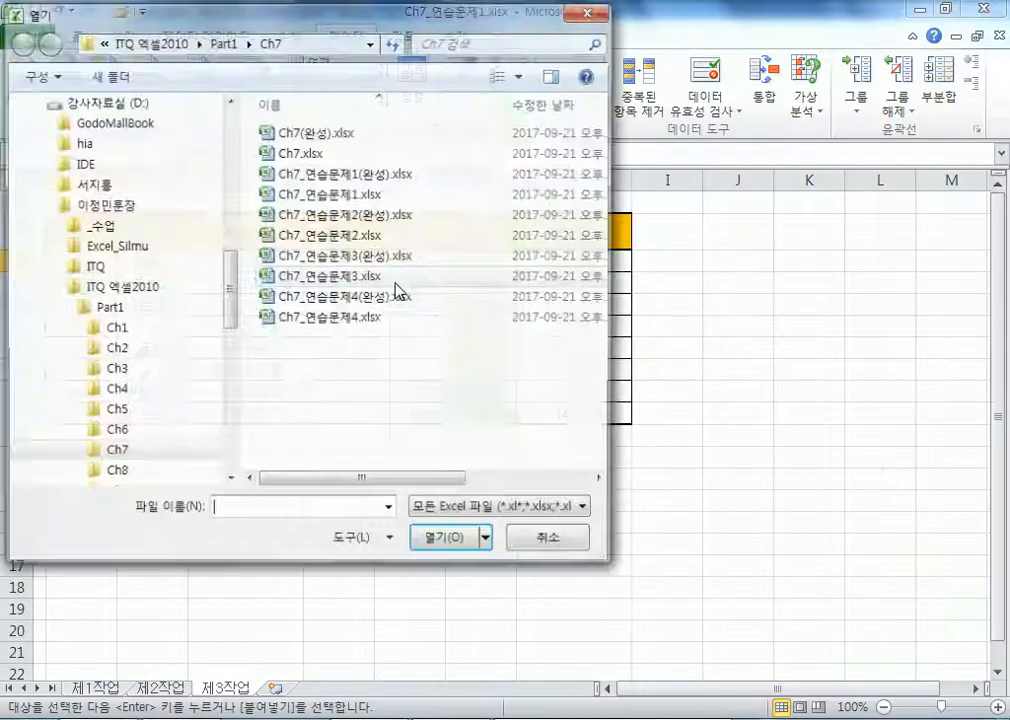
double_click(330, 173)
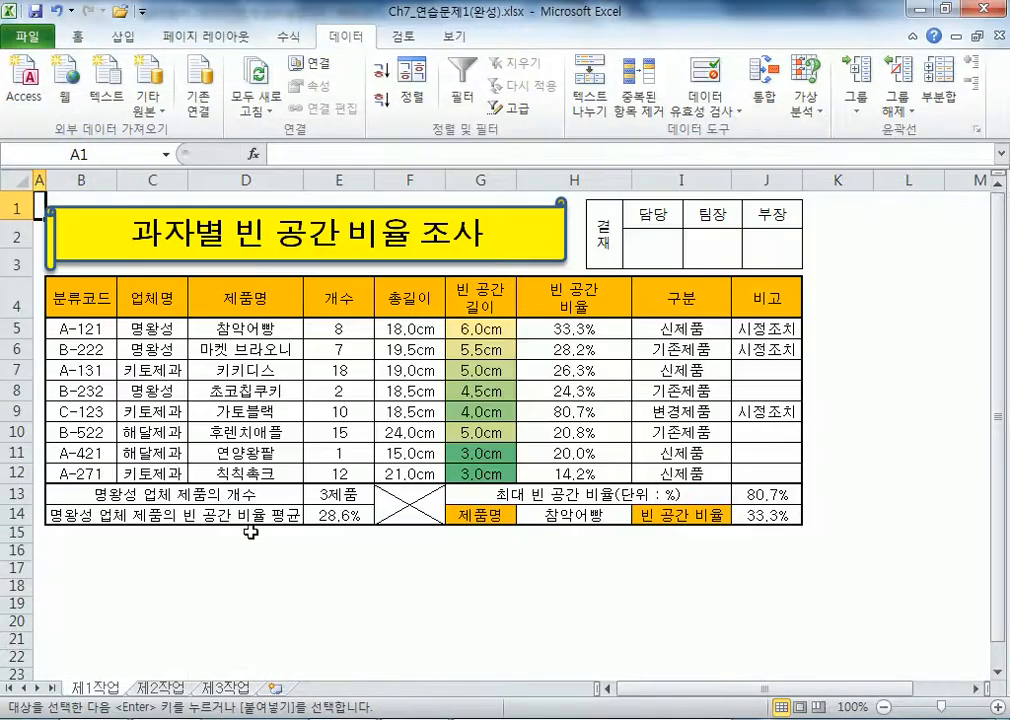
left_click(238, 688)
left_click(190, 178)
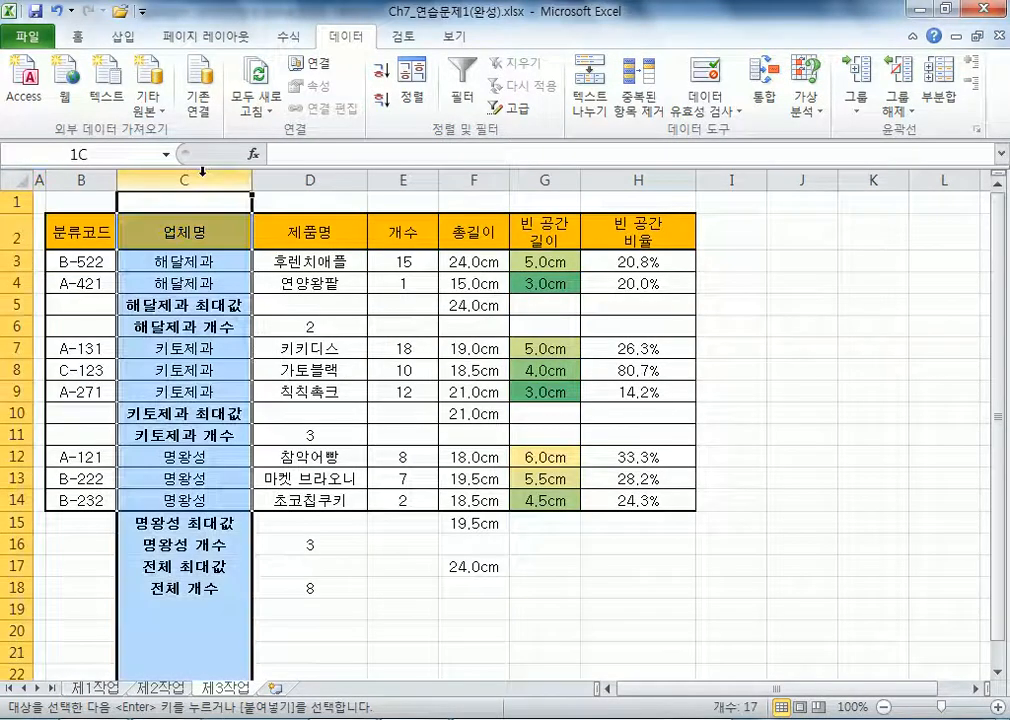
left_click(196, 261)
left_click(176, 347)
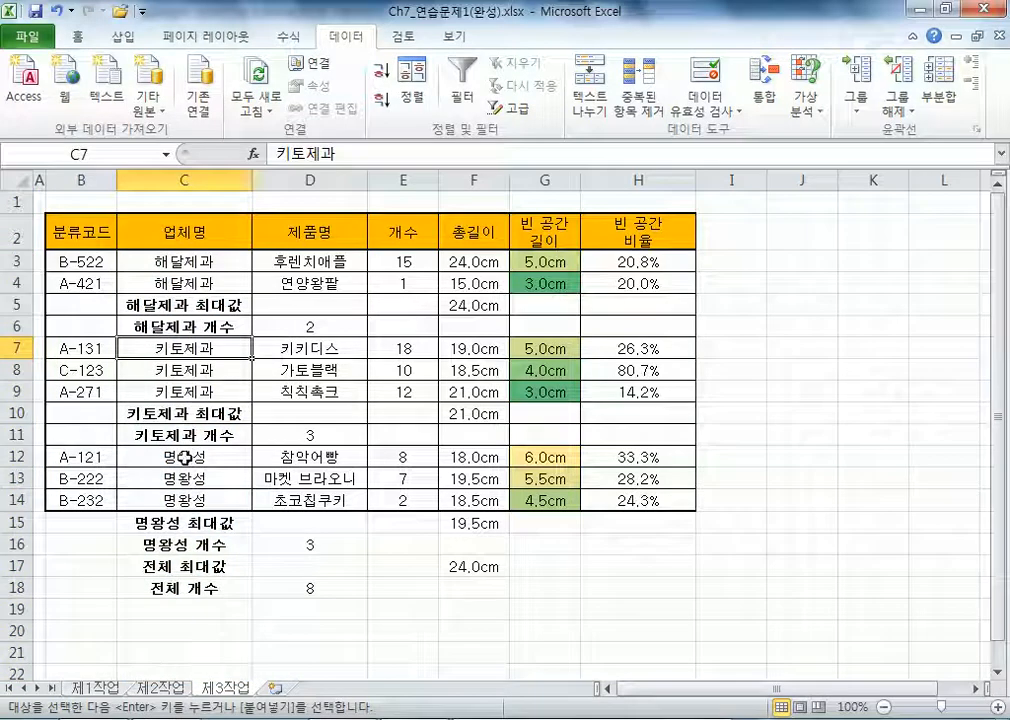
left_click(186, 457)
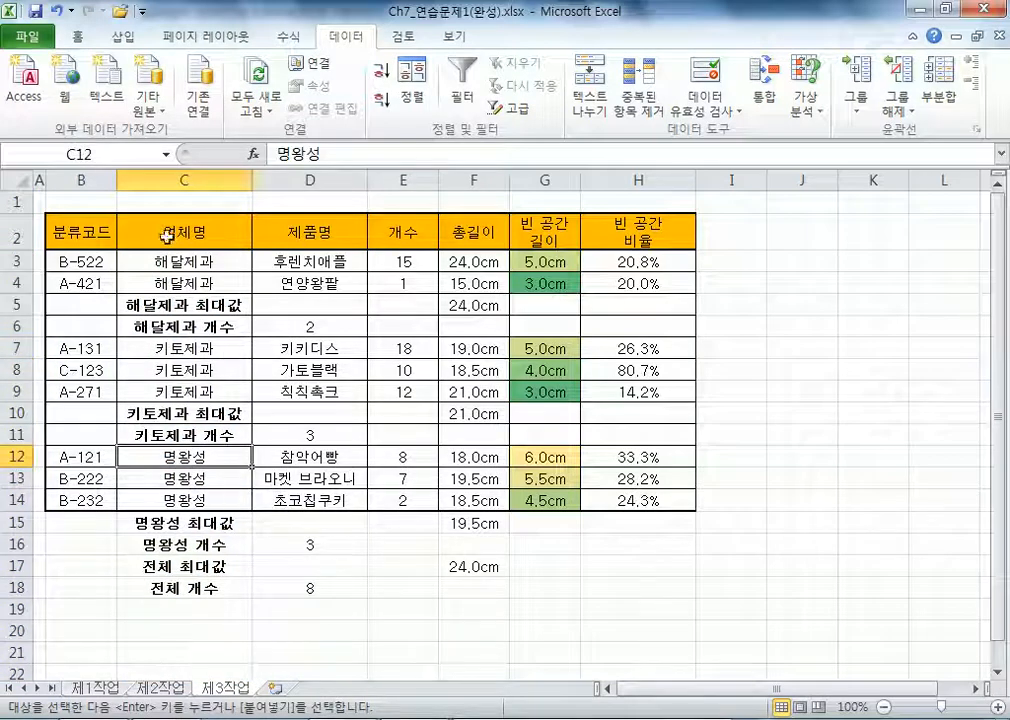
left_click(133, 262)
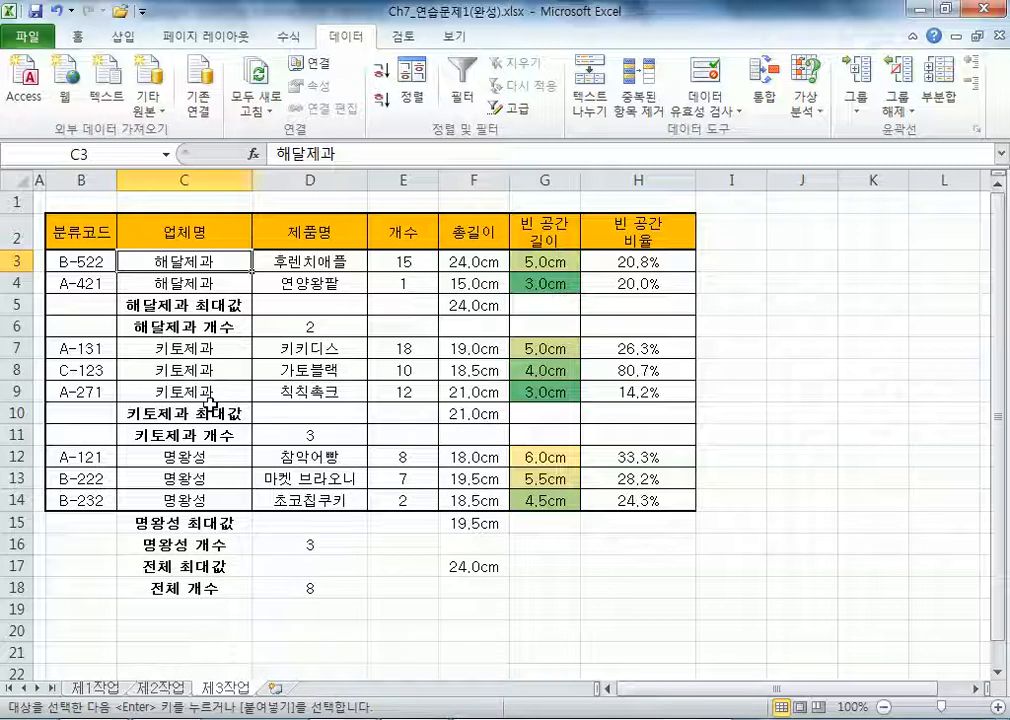
- Return to Ch7_연습문제1.xlsx and sort the 제3작업 table by 업체명 in descending order
left_click(604, 679)
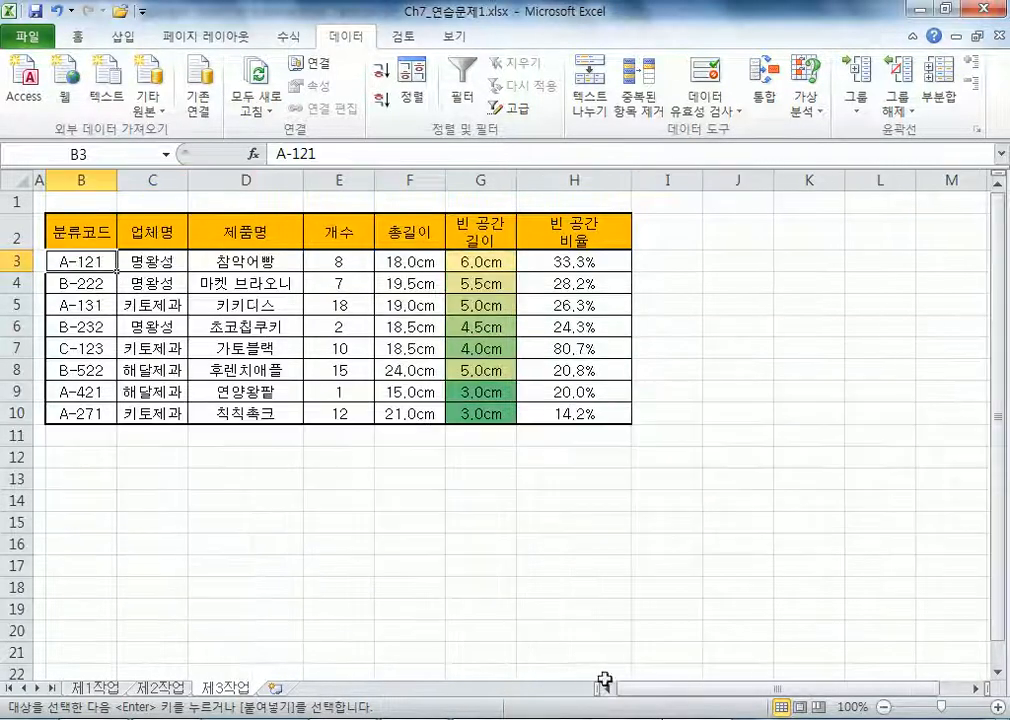
left_click(153, 260)
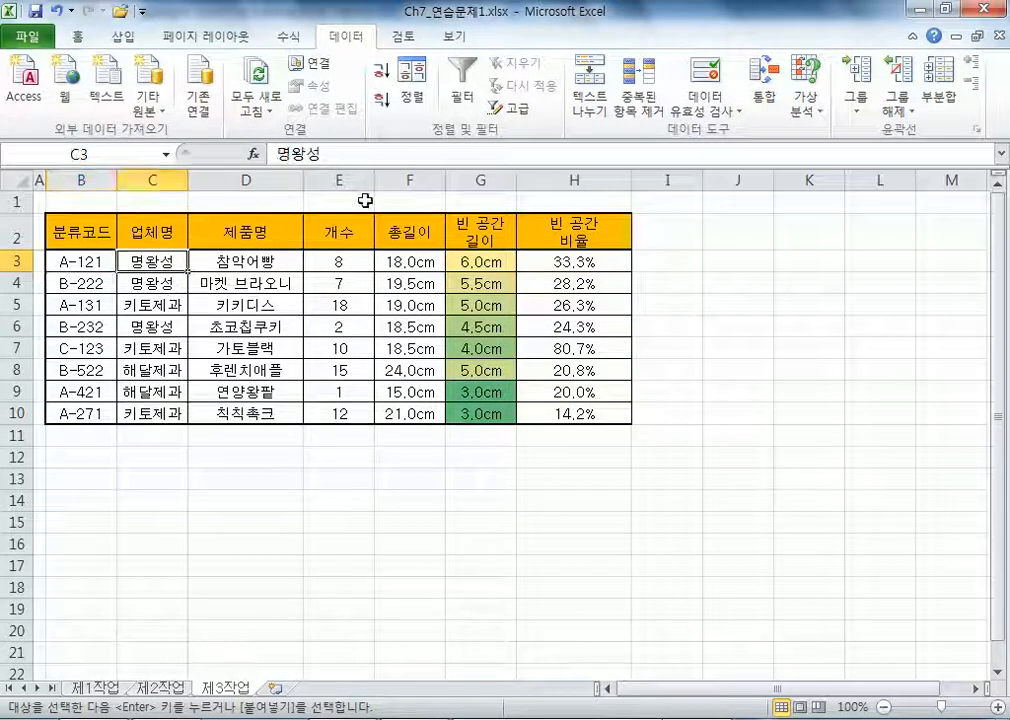
left_click(381, 101)
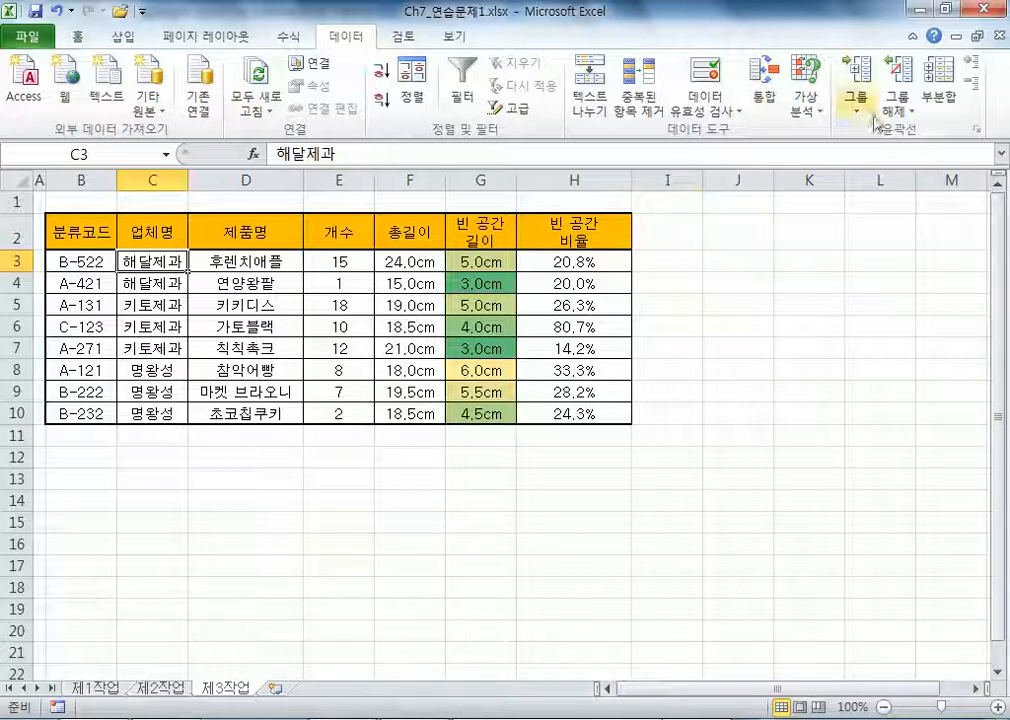
- Add a Subtotal (부분합) grouped by 업체명 that calculates 개수 for 제품명 only
left_click(945, 98)
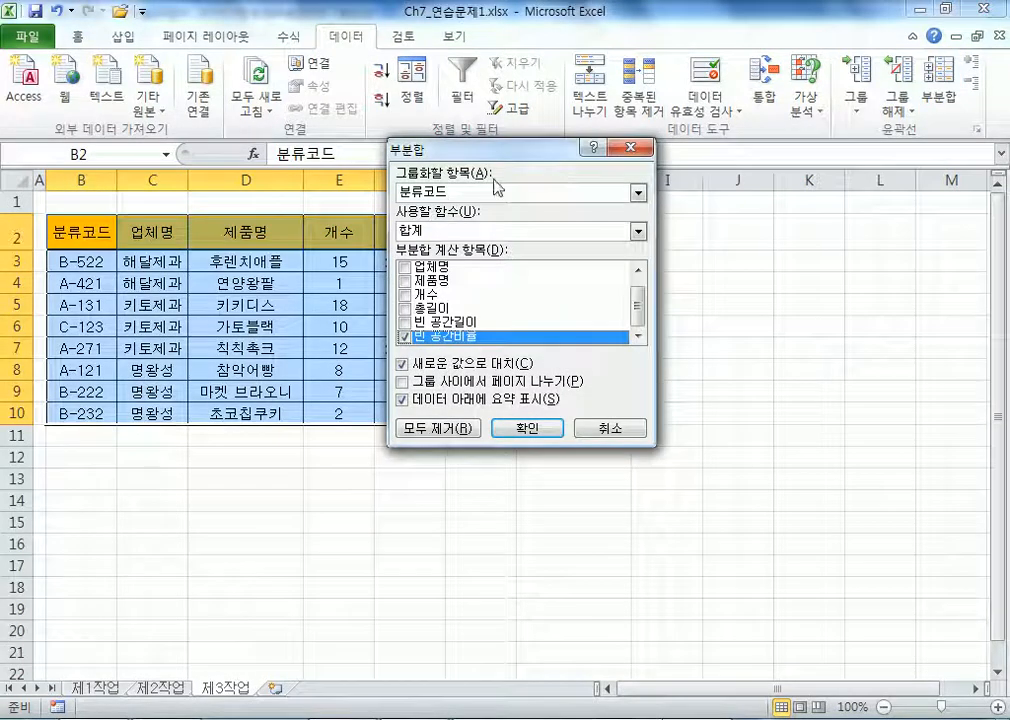
left_click(436, 199)
left_click(445, 211)
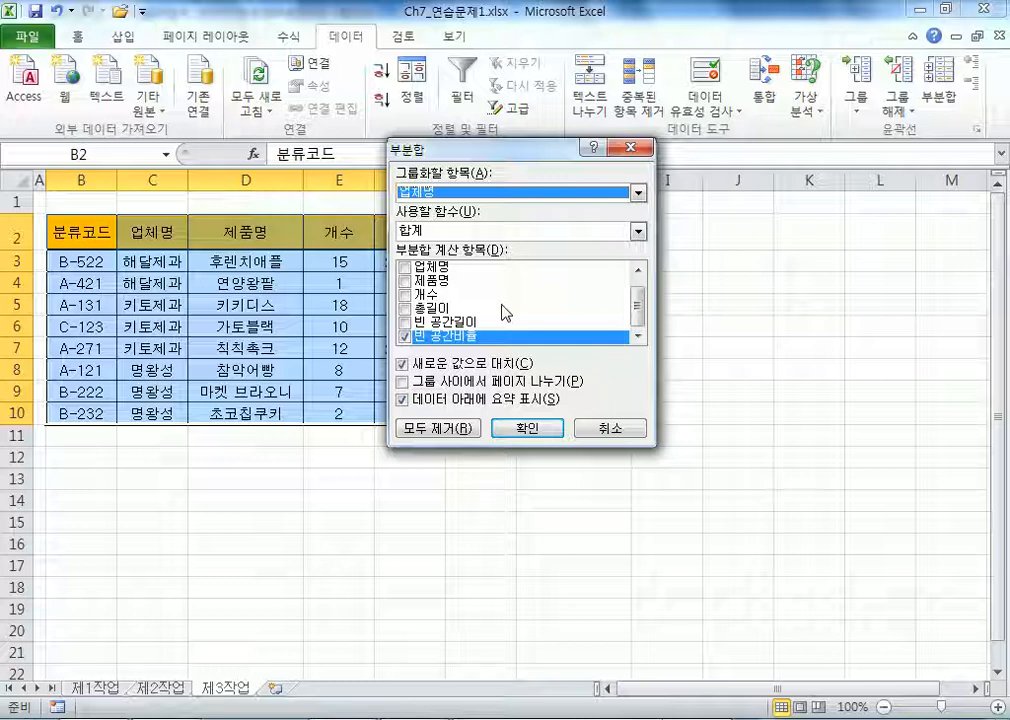
left_click(405, 333)
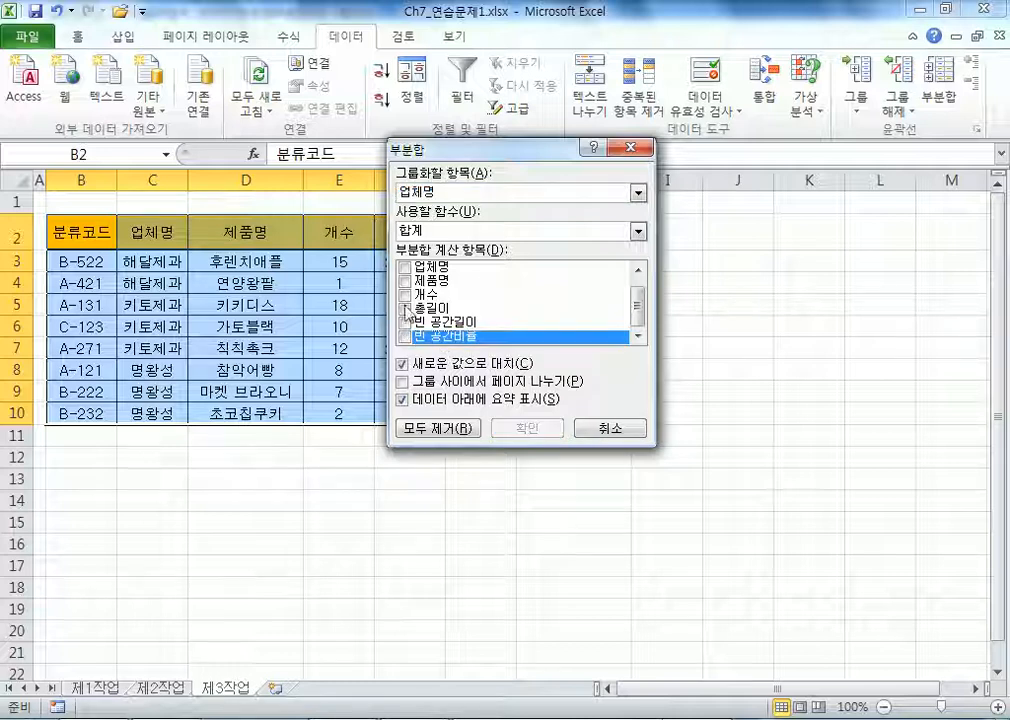
left_click(405, 282)
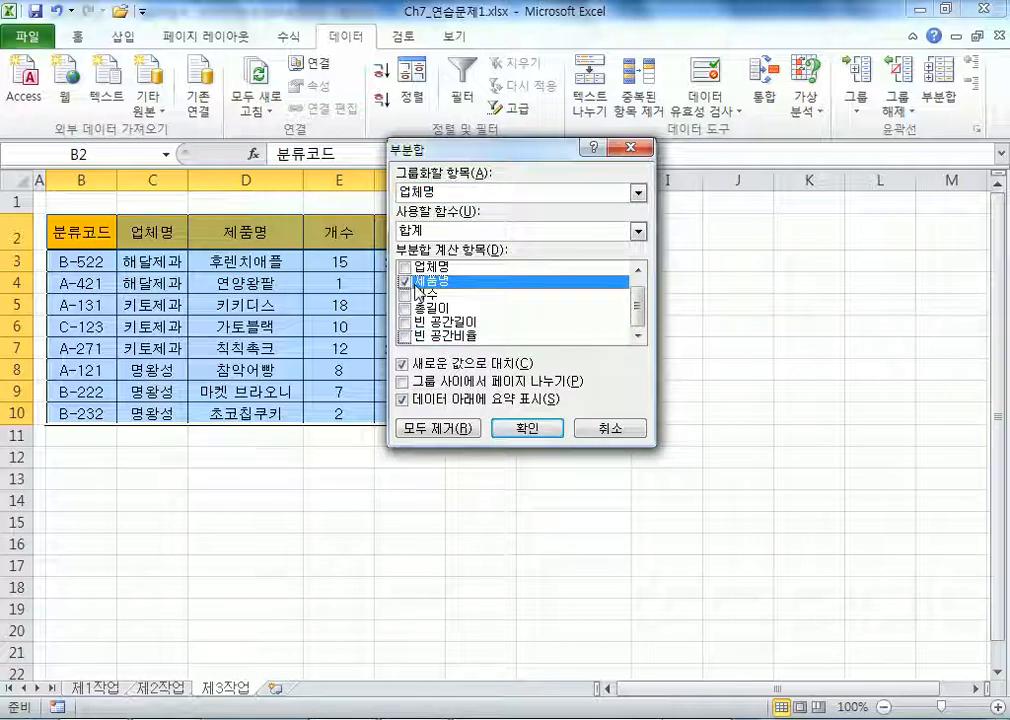
left_click(422, 231)
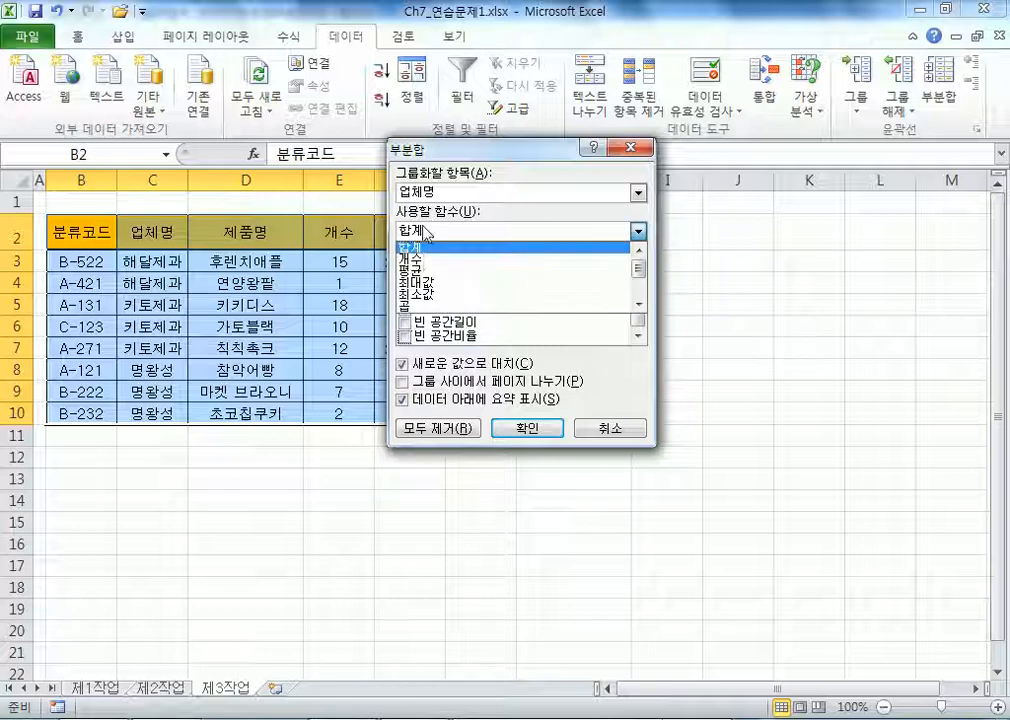
left_click(424, 262)
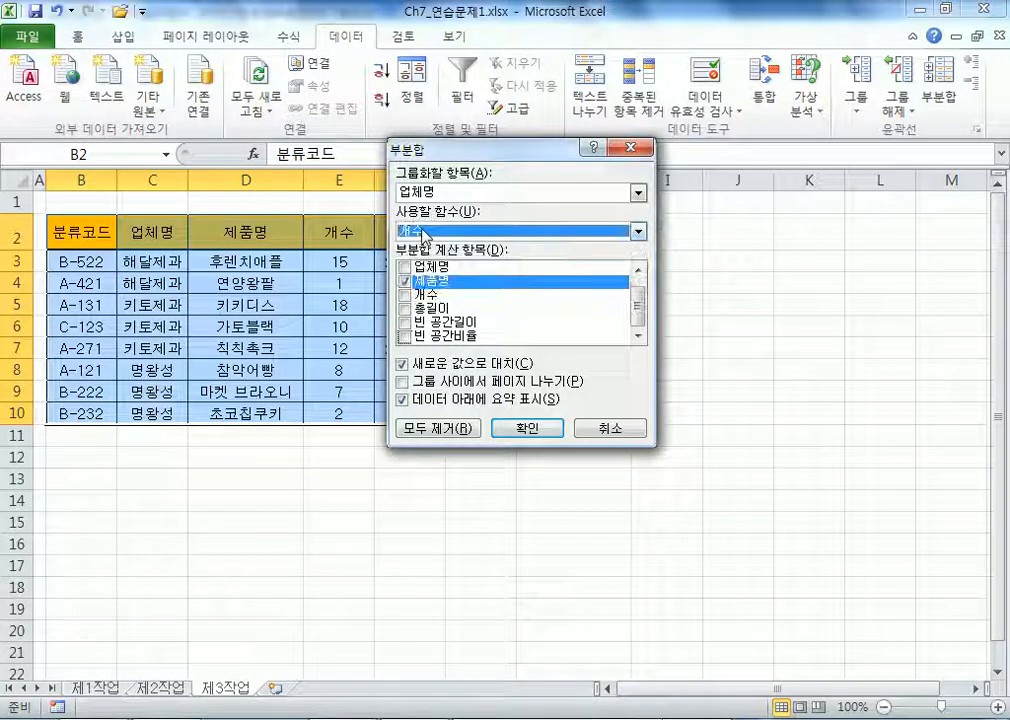
left_click(521, 424)
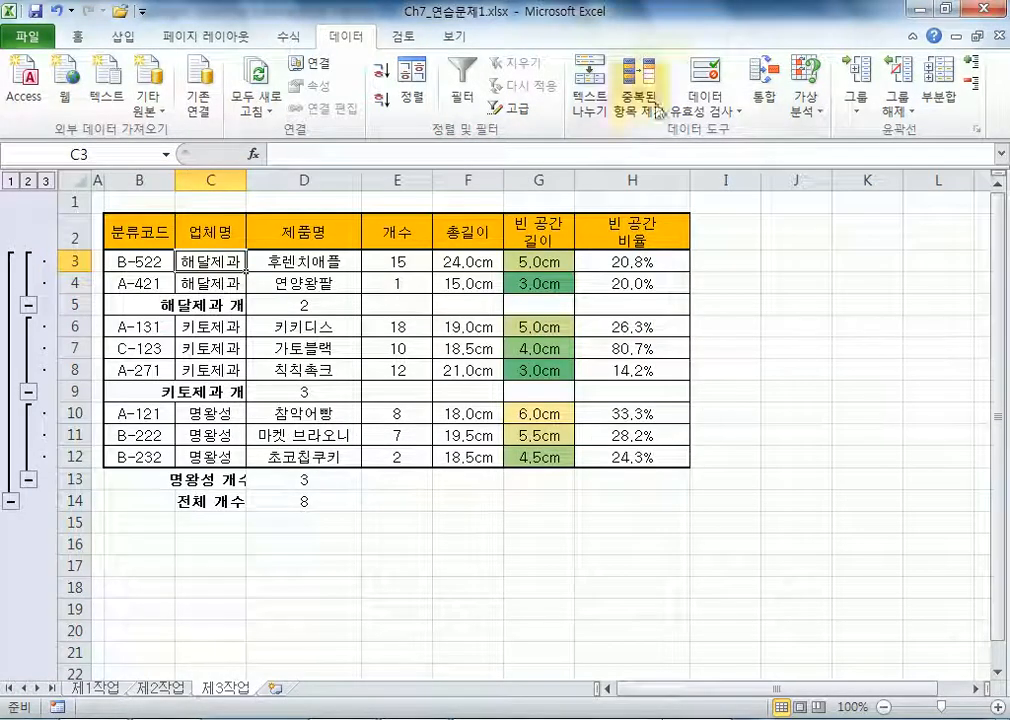
- Add a second Subtotal by 업체명 calculating 최대값 for 총길이 only, with 새로운 값으로 대치 unchecked
left_click(940, 88)
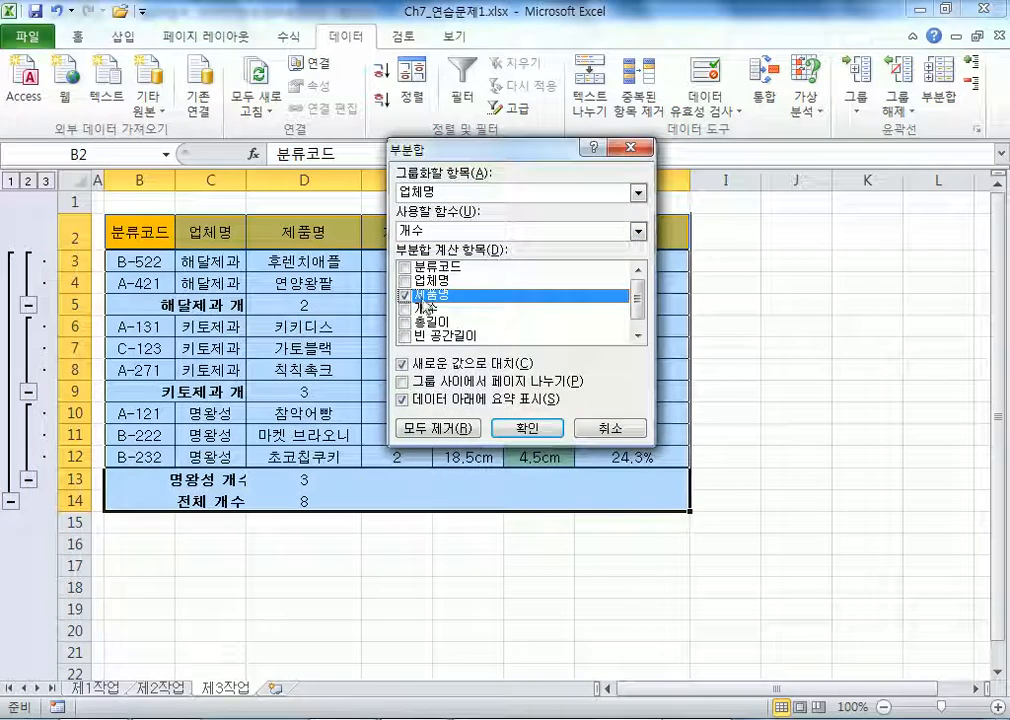
left_click(404, 296)
left_click(404, 323)
left_click(416, 235)
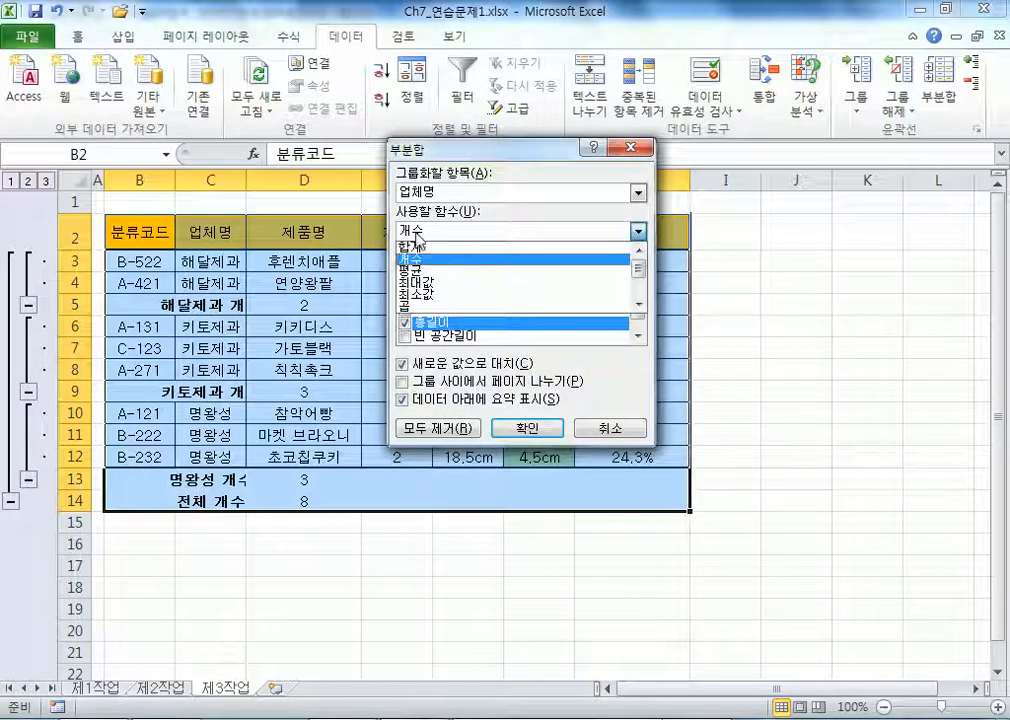
left_click(417, 292)
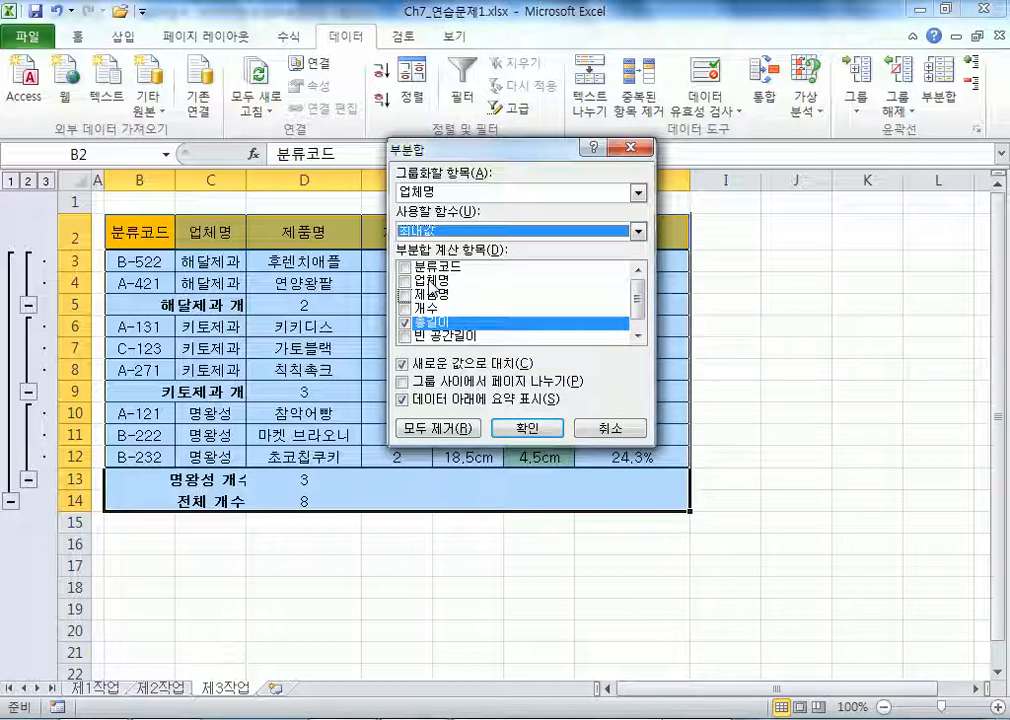
left_click(418, 366)
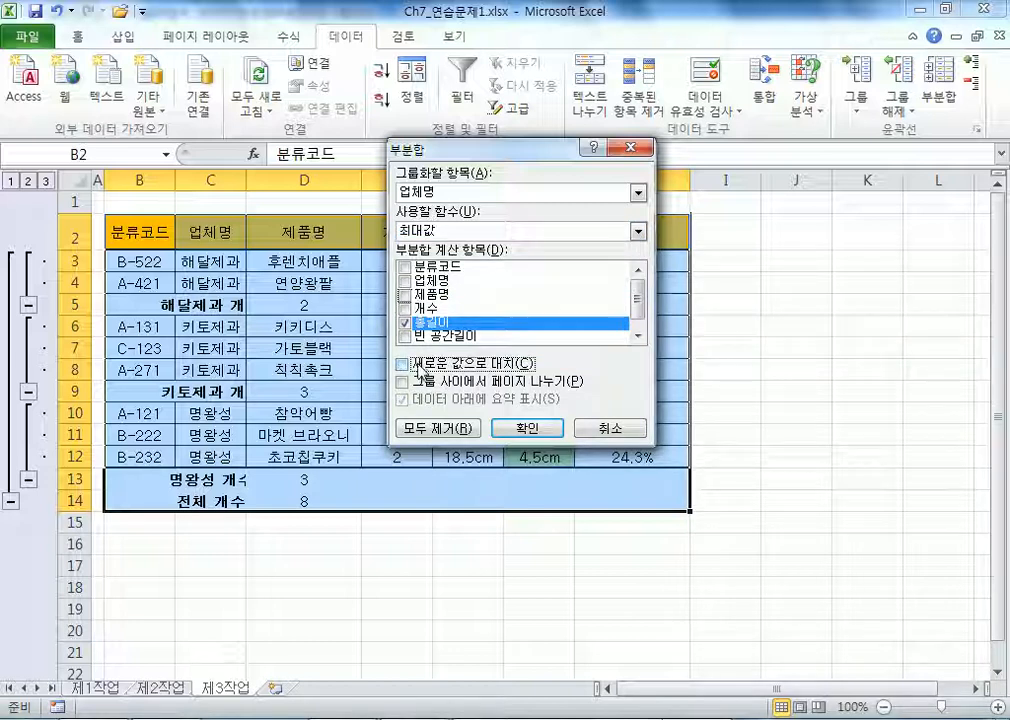
left_click(527, 428)
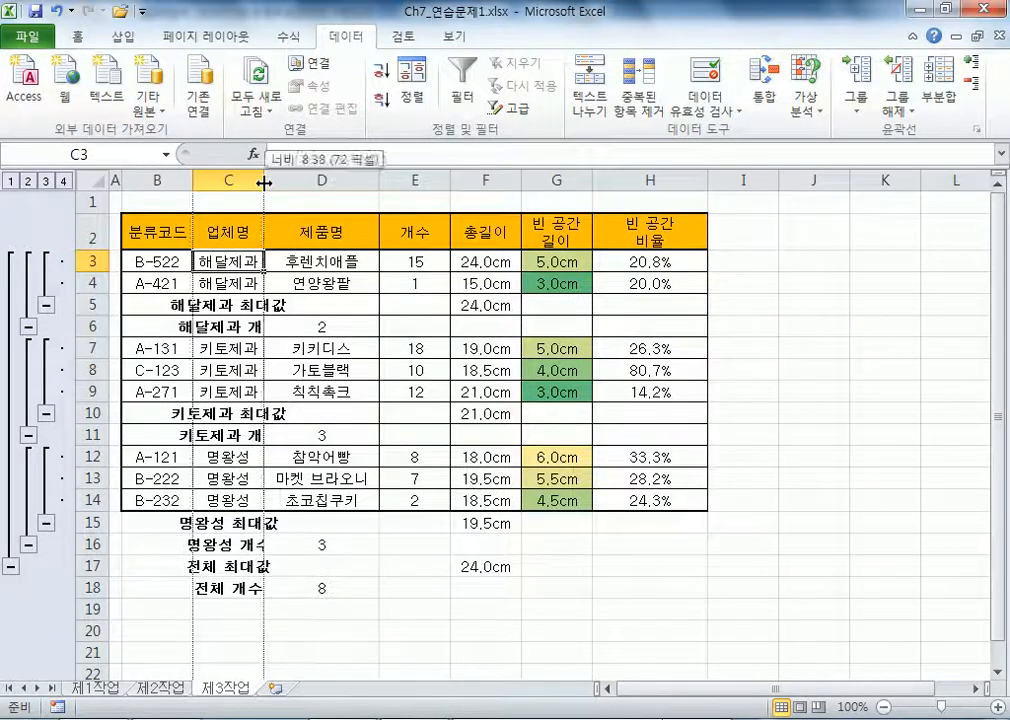
- AutoFit the 업체명 column to its subtotal labels and clear the table's outline (윤곽 지우기)
double_click(264, 180)
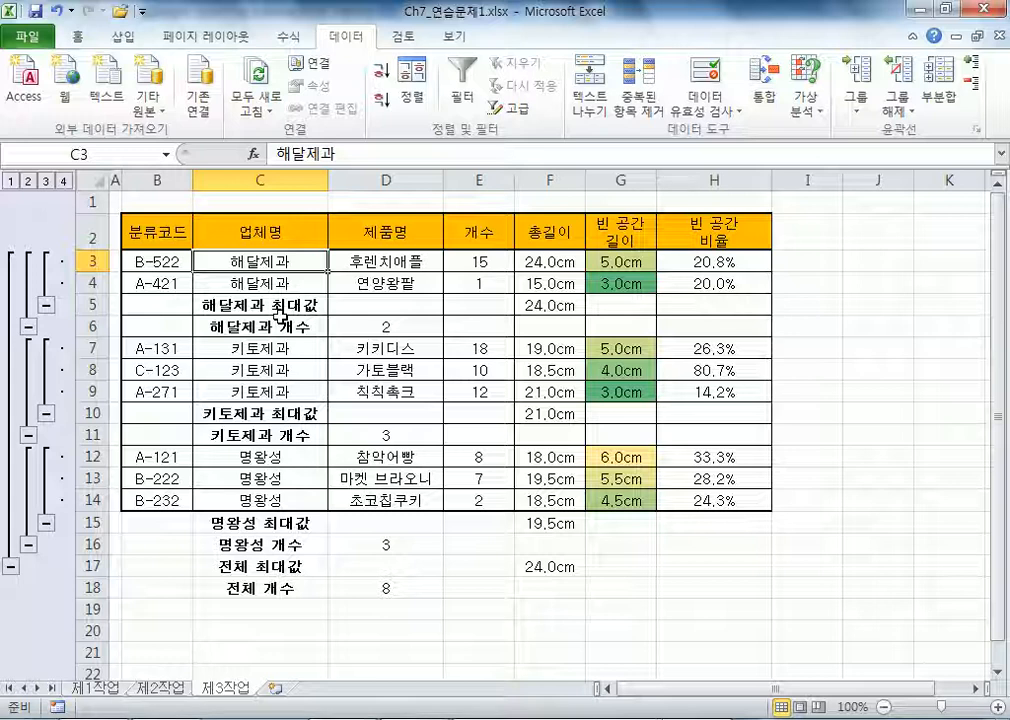
left_click(906, 104)
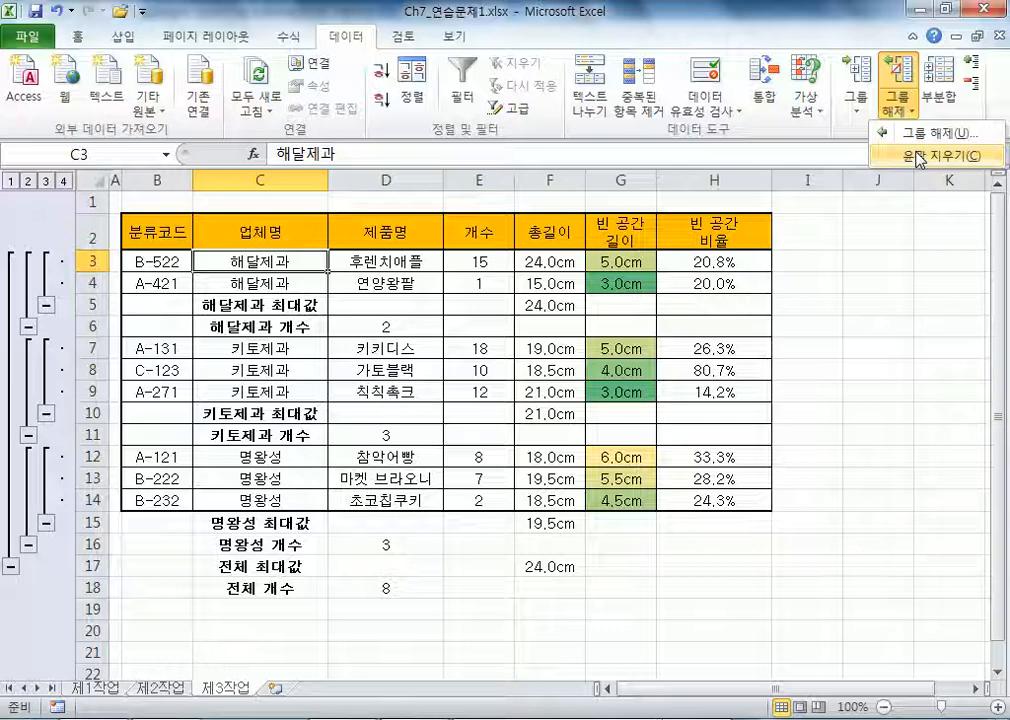
left_click(918, 156)
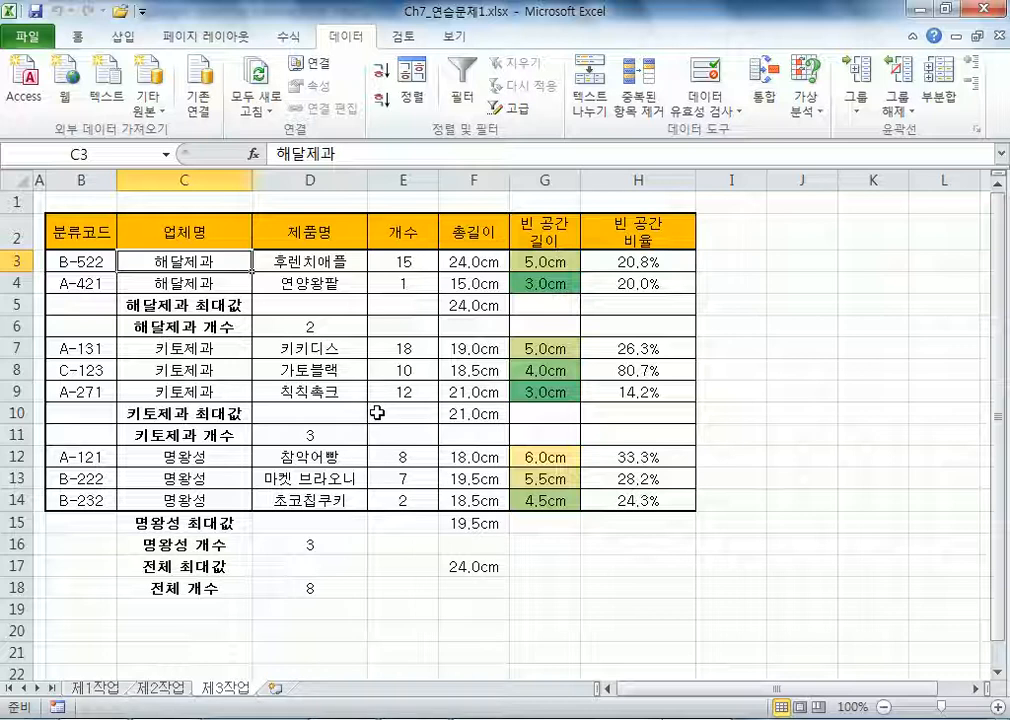
left_click(211, 408)
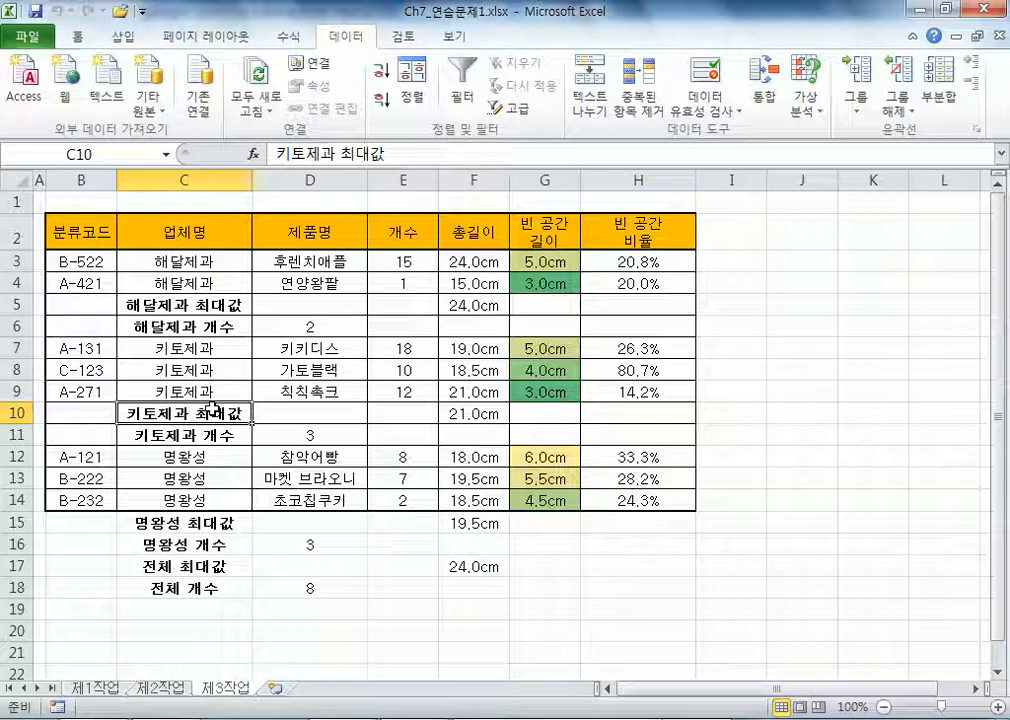
scroll(354, 417, "down", 5)
left_click(205, 420)
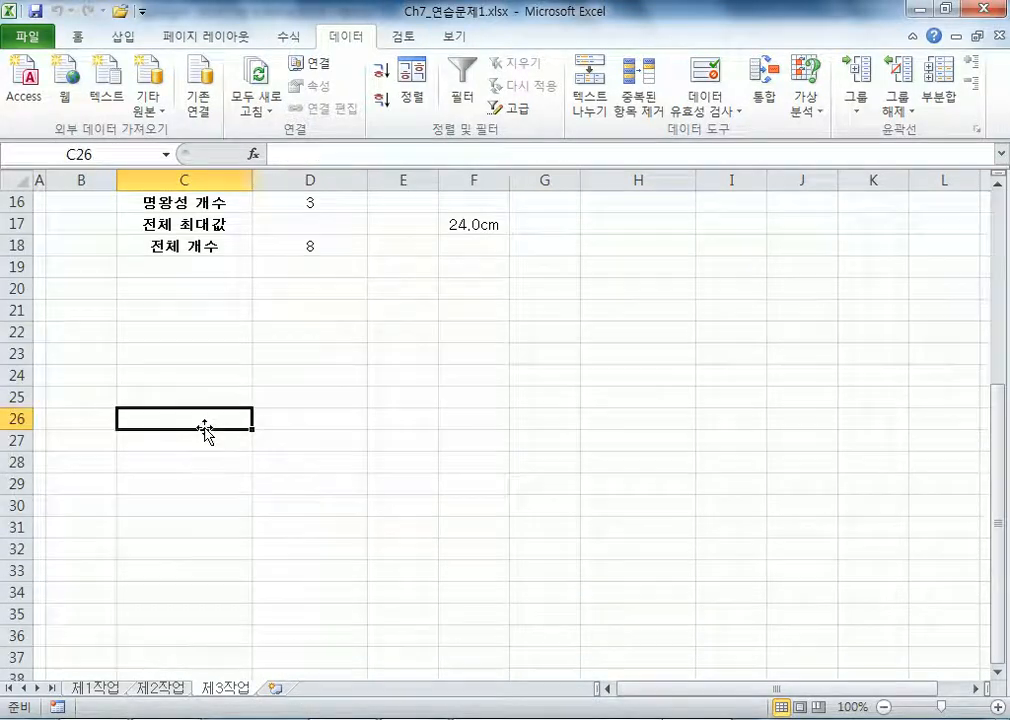
left_click(310, 423)
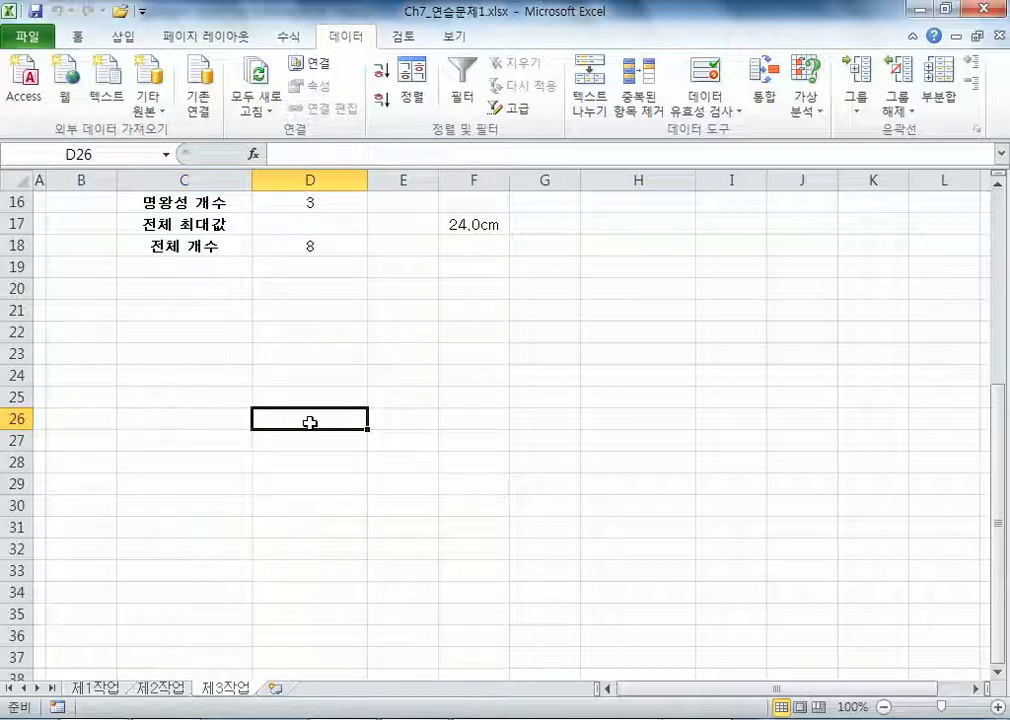
left_click(210, 411)
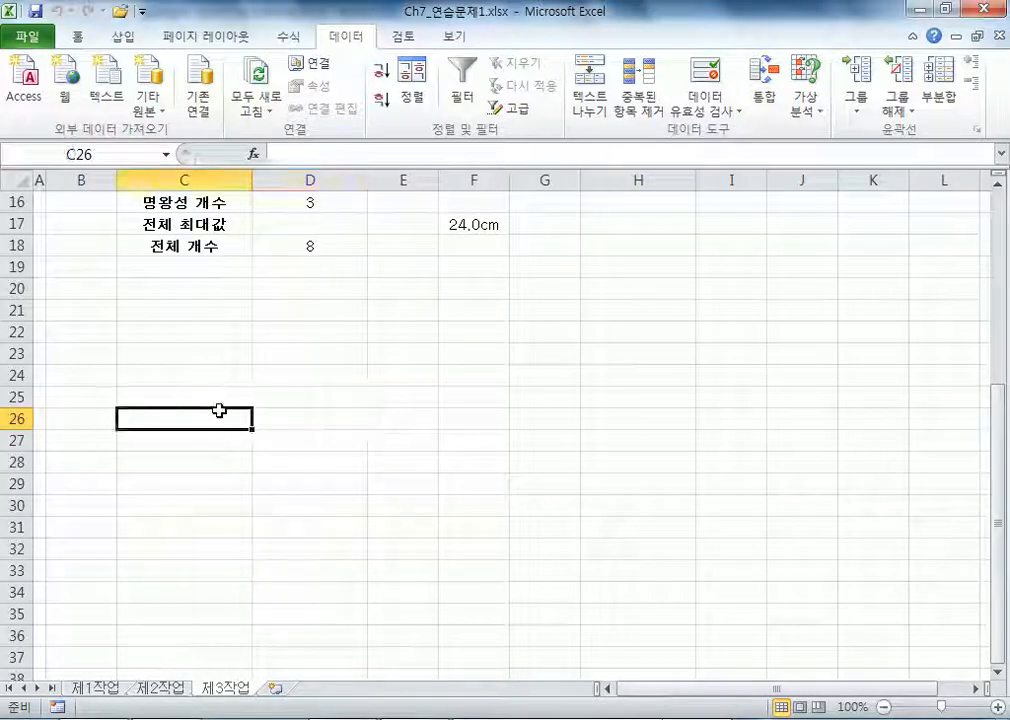
left_click(298, 415)
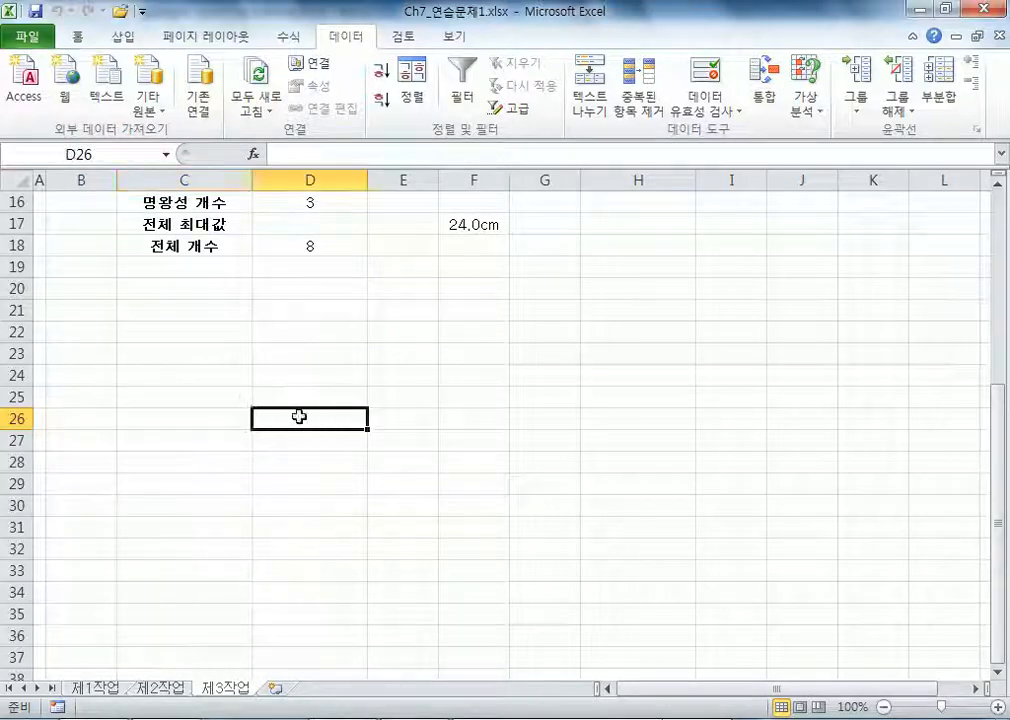
left_click(208, 421)
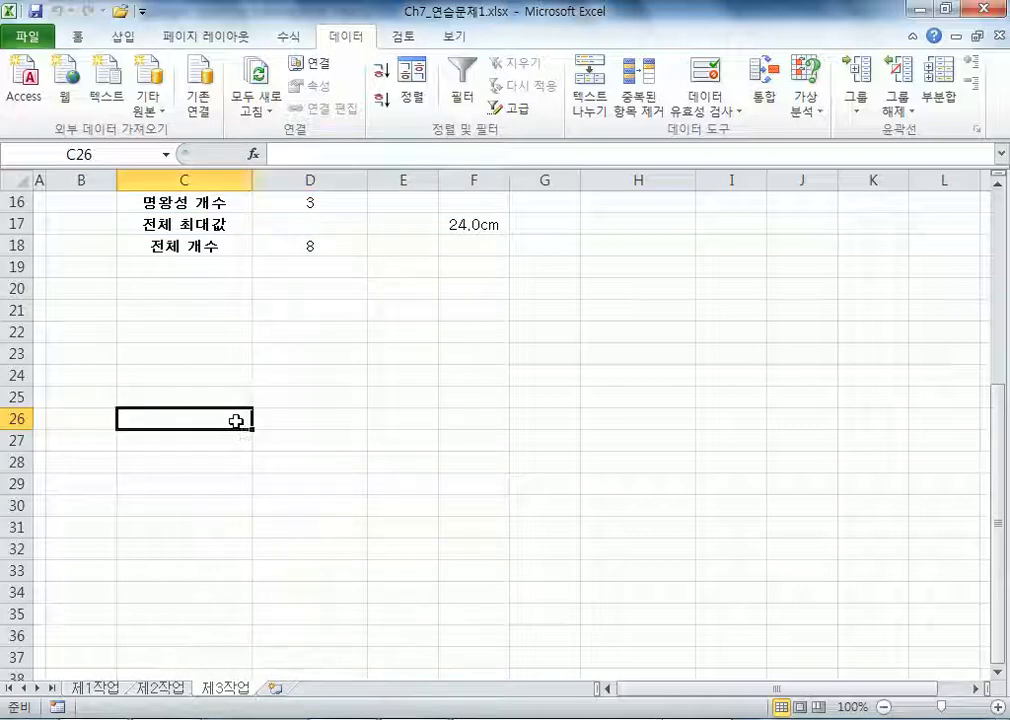
left_click(275, 418)
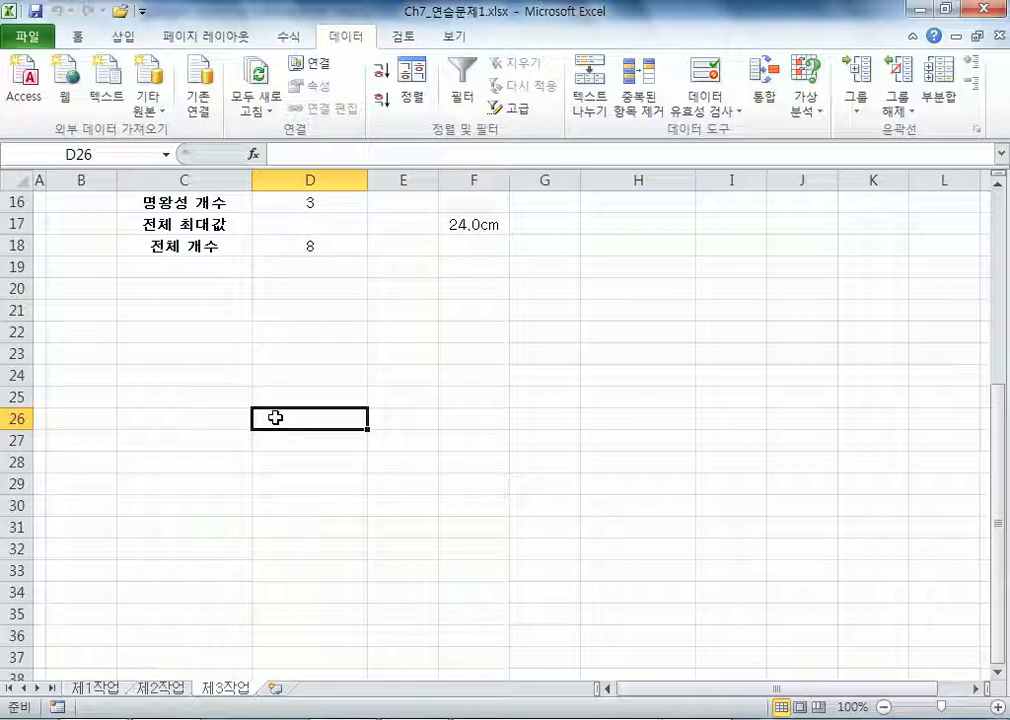
left_click(185, 417)
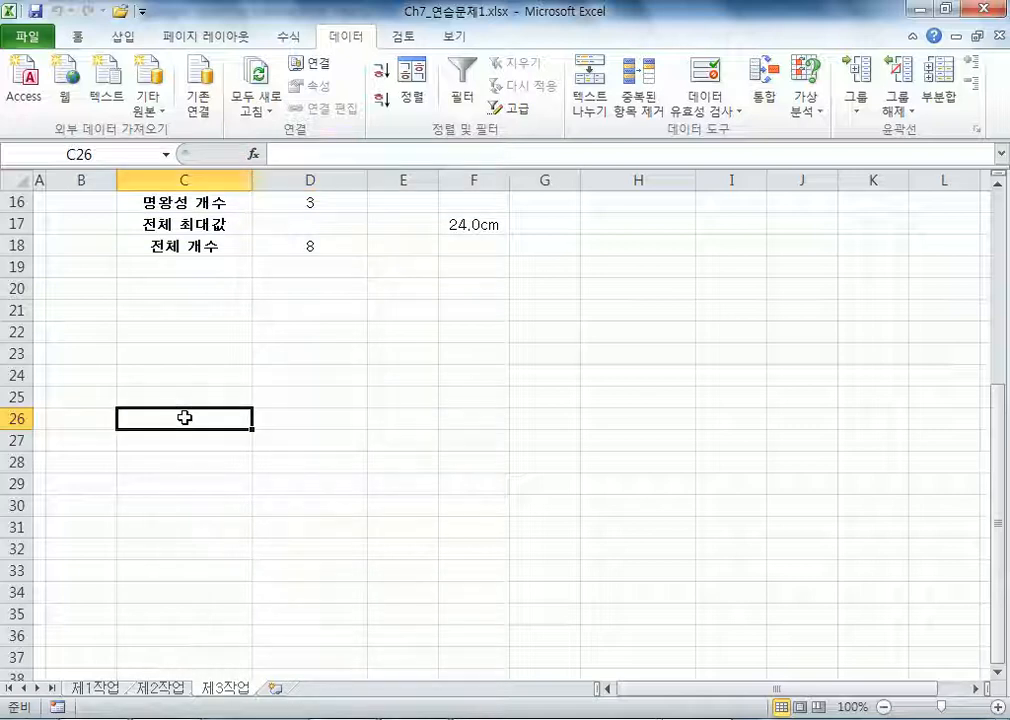
left_click(275, 418)
left_click(192, 420)
left_click(282, 420)
left_click(210, 420)
left_click(304, 421)
left_click(197, 422)
left_click(203, 392)
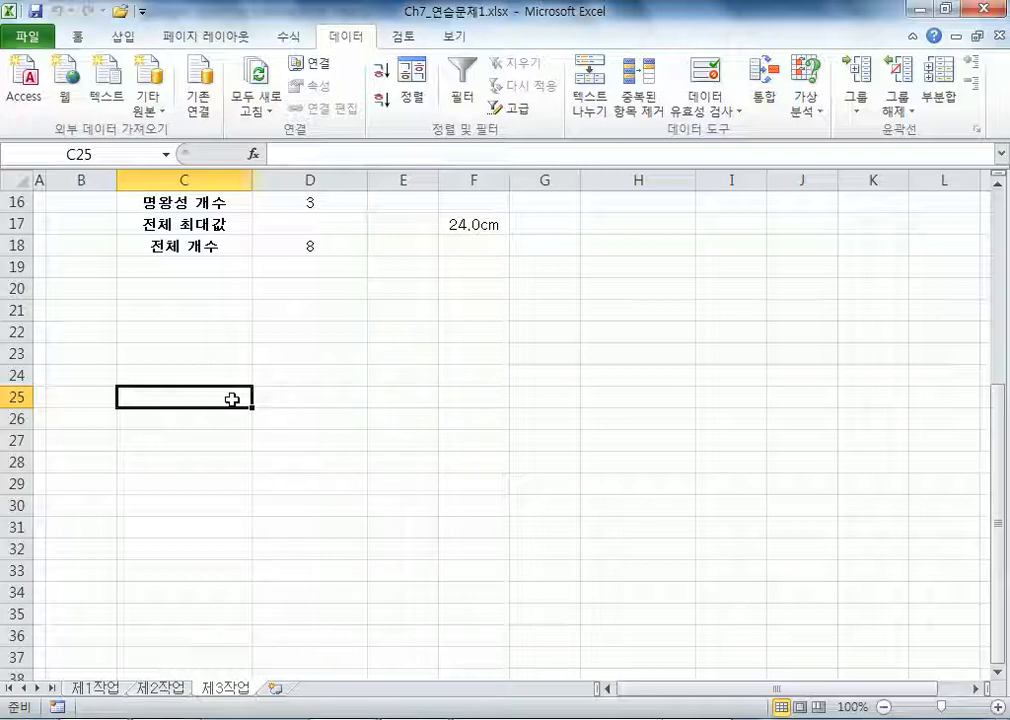
- Enter the header 날짜 in cell C23, below the subtotal table
left_click(208, 356)
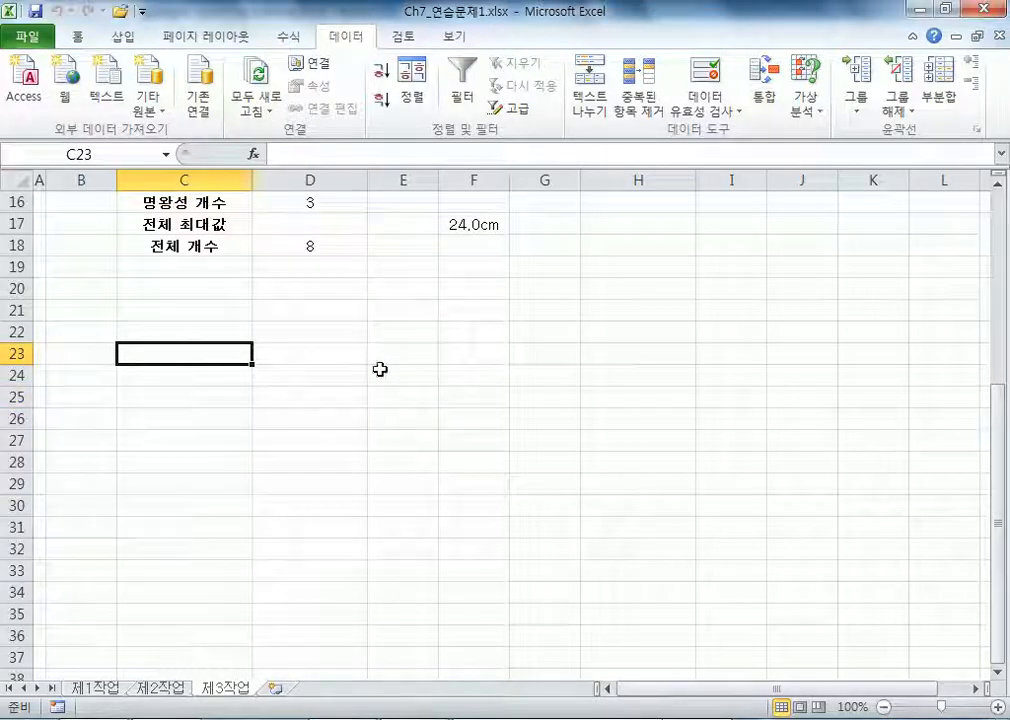
type("날짜")
key("Tab")
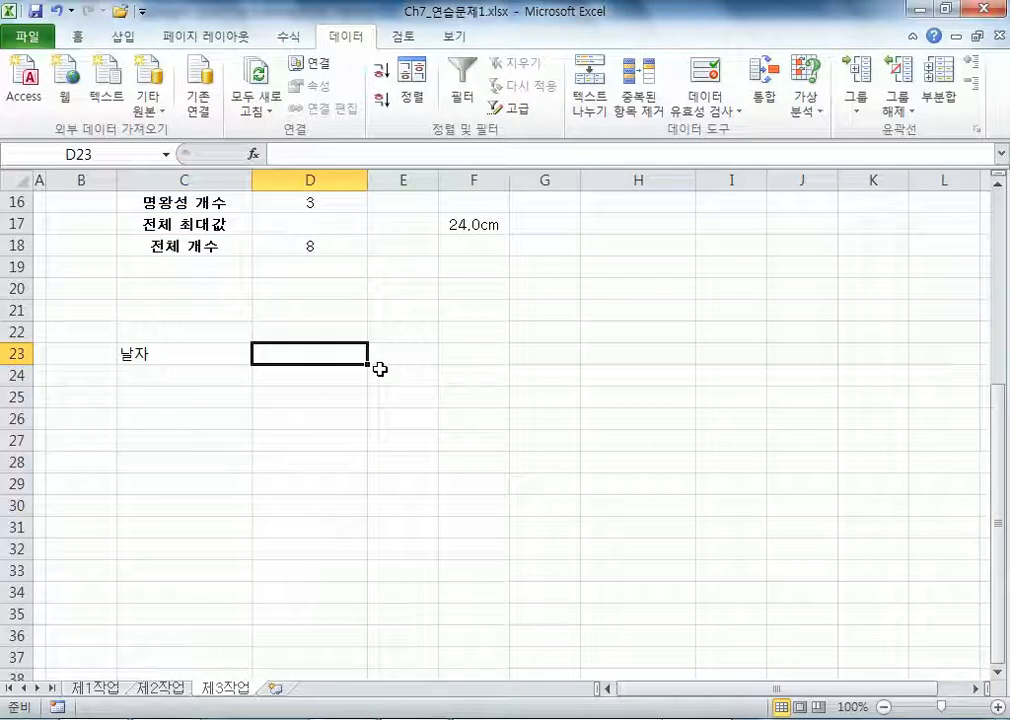
key("shift+Tab")
key("F2")
key("BackSpace")
type("짜")
key("Tab")
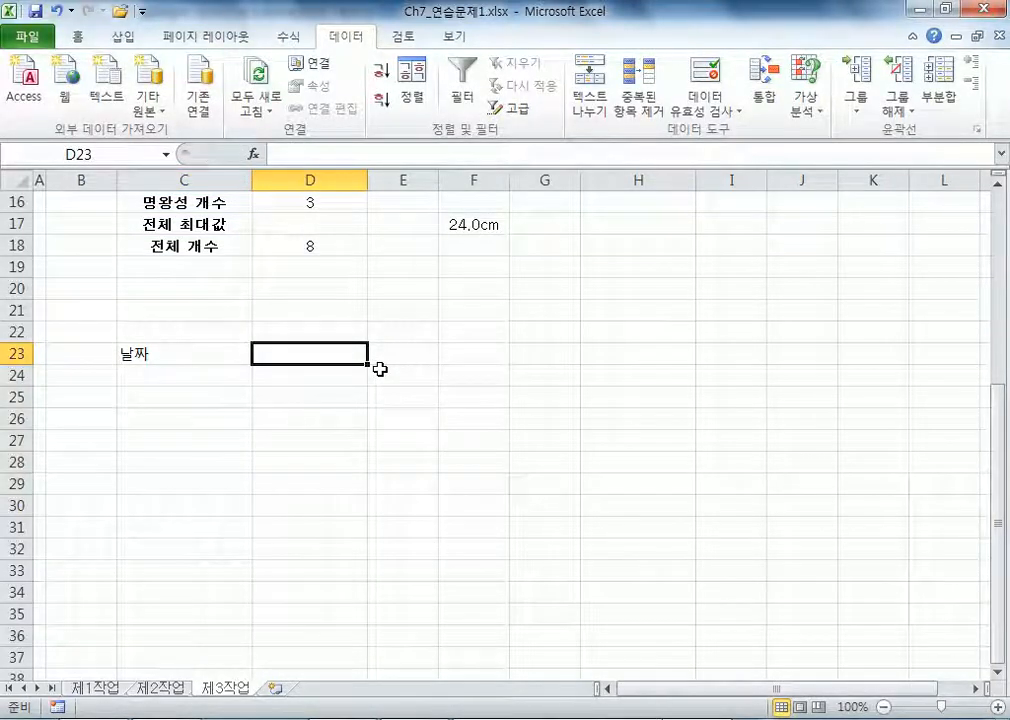
- Fill D23:G23 with the headers 항목, 내용, 금액 and 카드
type("항목")
key("Tab")
type("내용")
key("Tab")
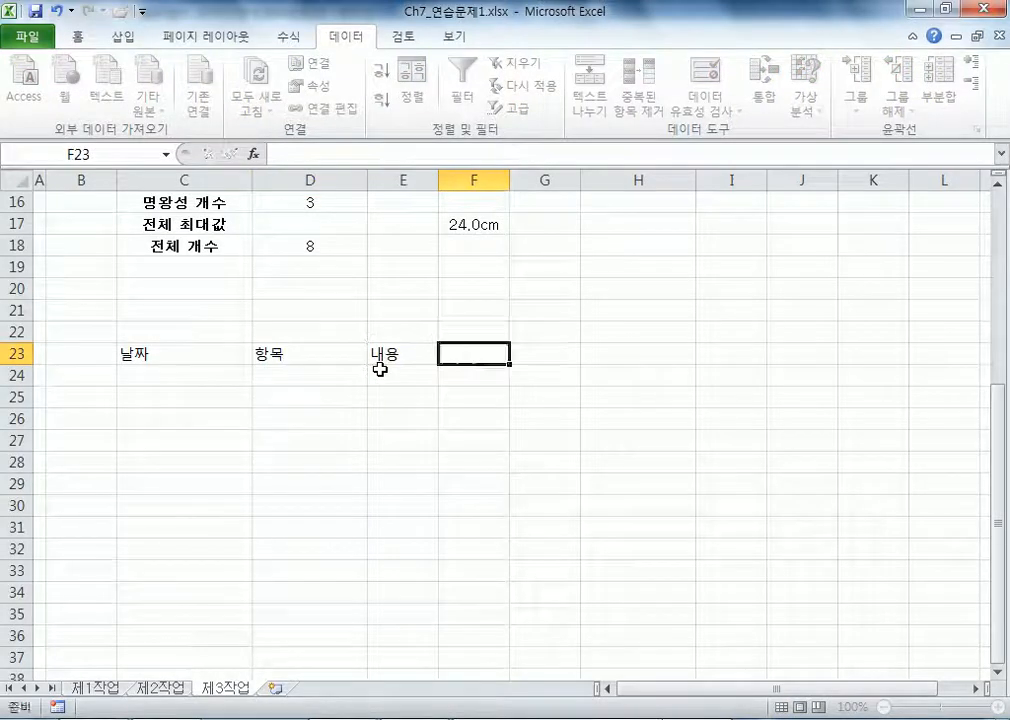
type("금액")
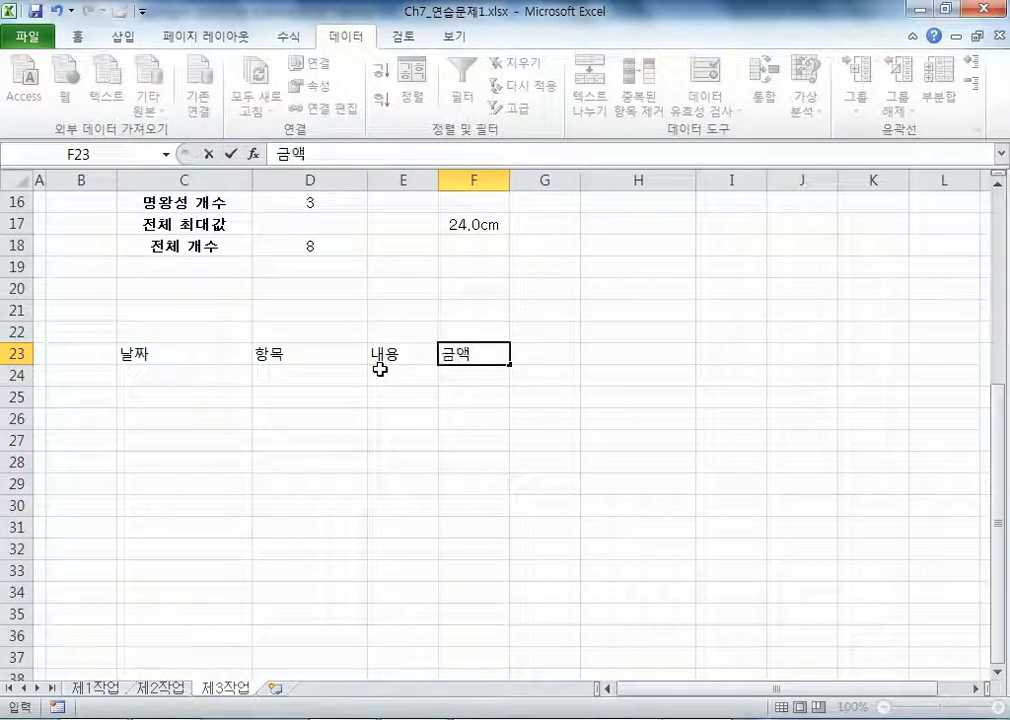
key("Tab")
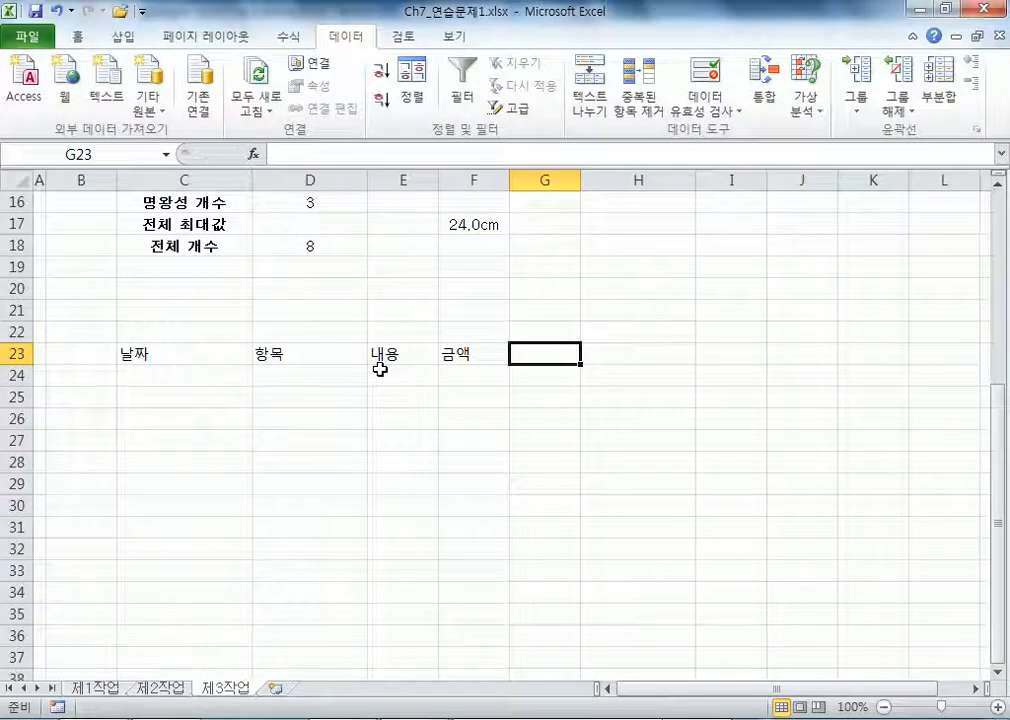
type("카드")
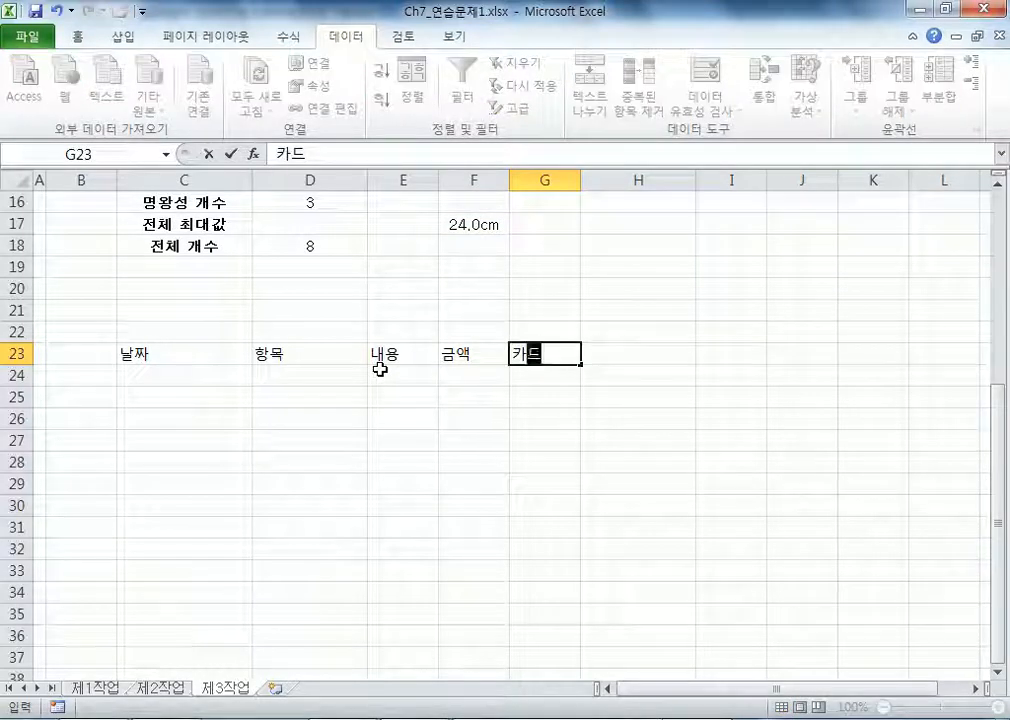
key("Return")
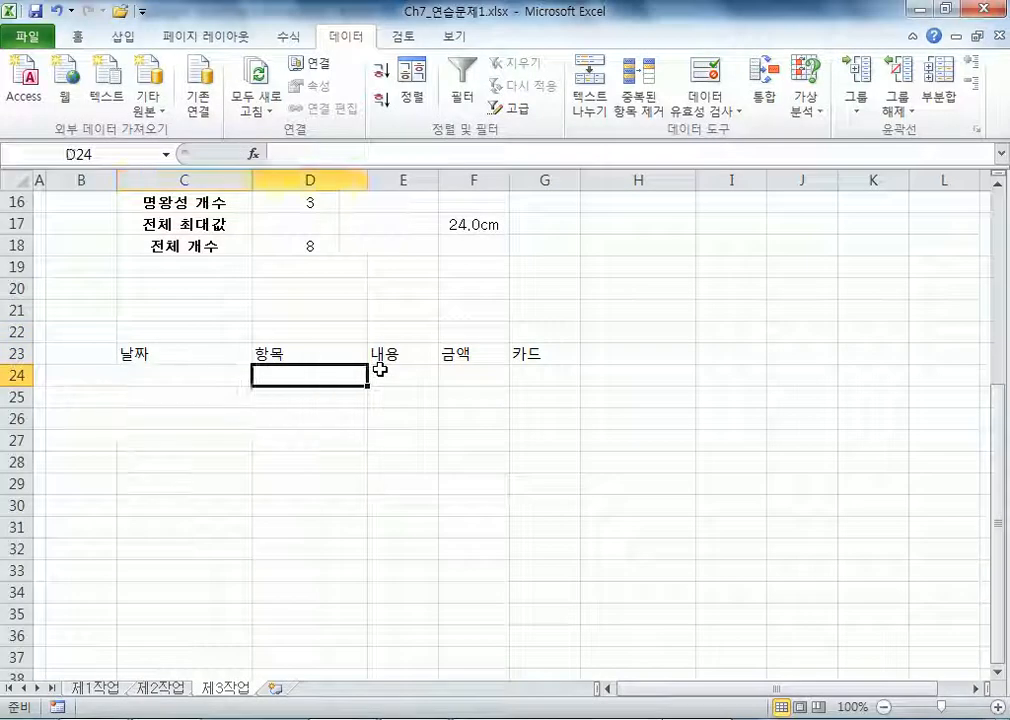
- Replace the 카드 header in G23 with BC
key("Right")
key("Right")
key("Right")
key("Up")
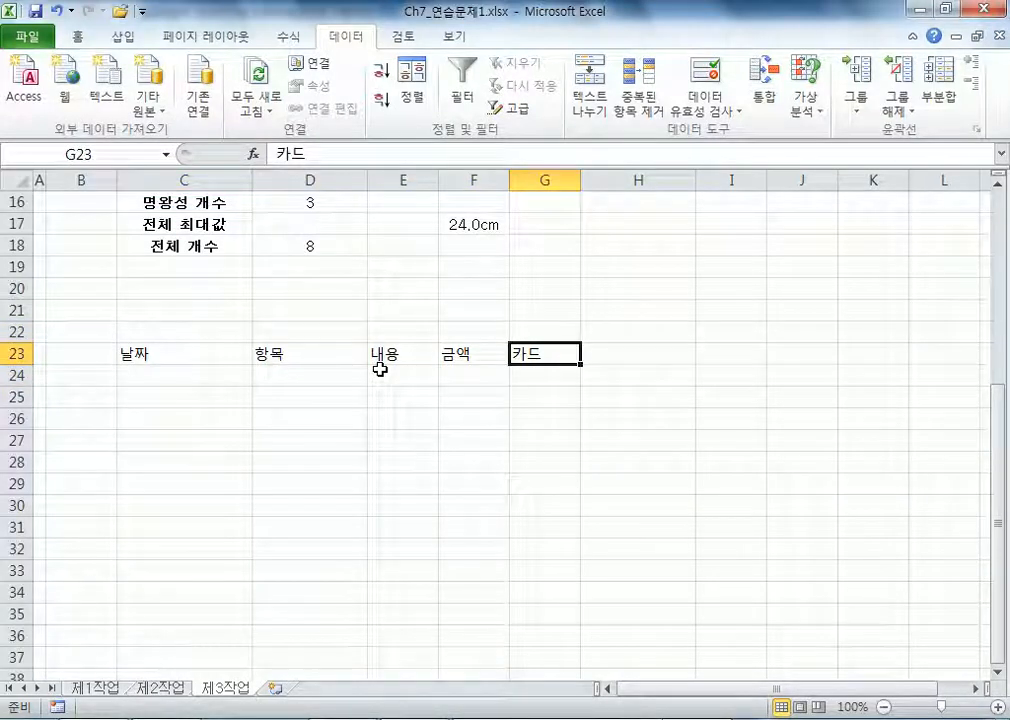
key("Right")
key("Right")
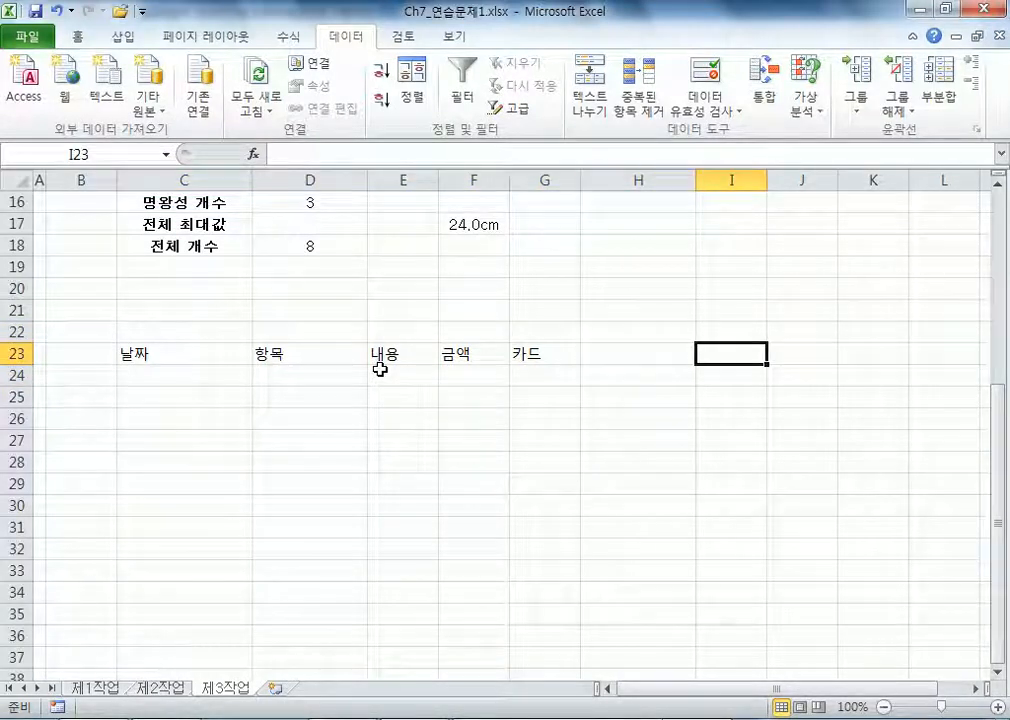
key("Left")
key("Left")
key("Left")
key("Right")
type("bc")
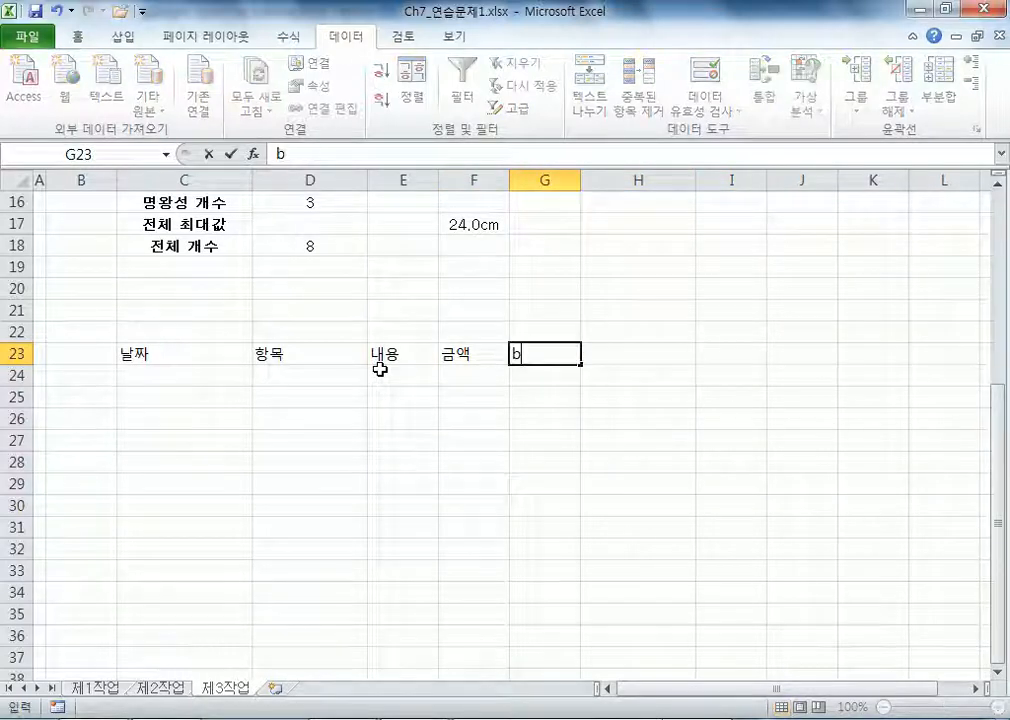
key("BackSpace")
key("BackSpace")
type("BC")
key("Tab")
- Add the headers 국민 in H23 and 하나 in I23
type("국미ㄴ")
key("Tab")
type("외")
key("BackSpace")
key("BackSpace")
key("BackSpace")
type("하나")
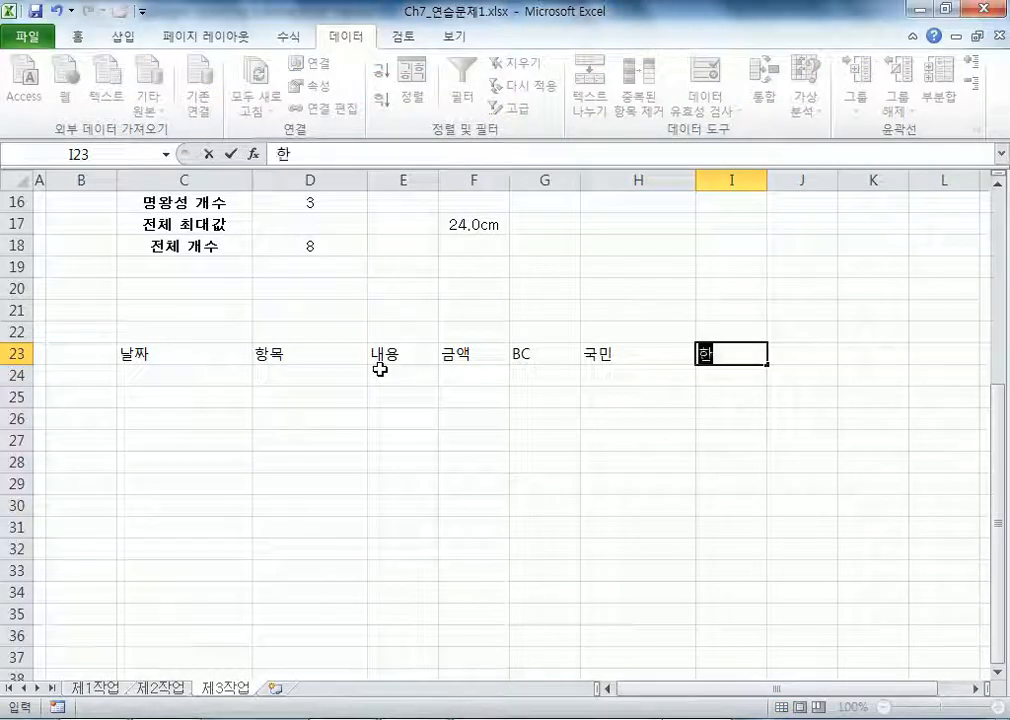
key("Left")
- Replace the 금액 header in F23 with 현금
key("Left")
key("Left")
type("현금")
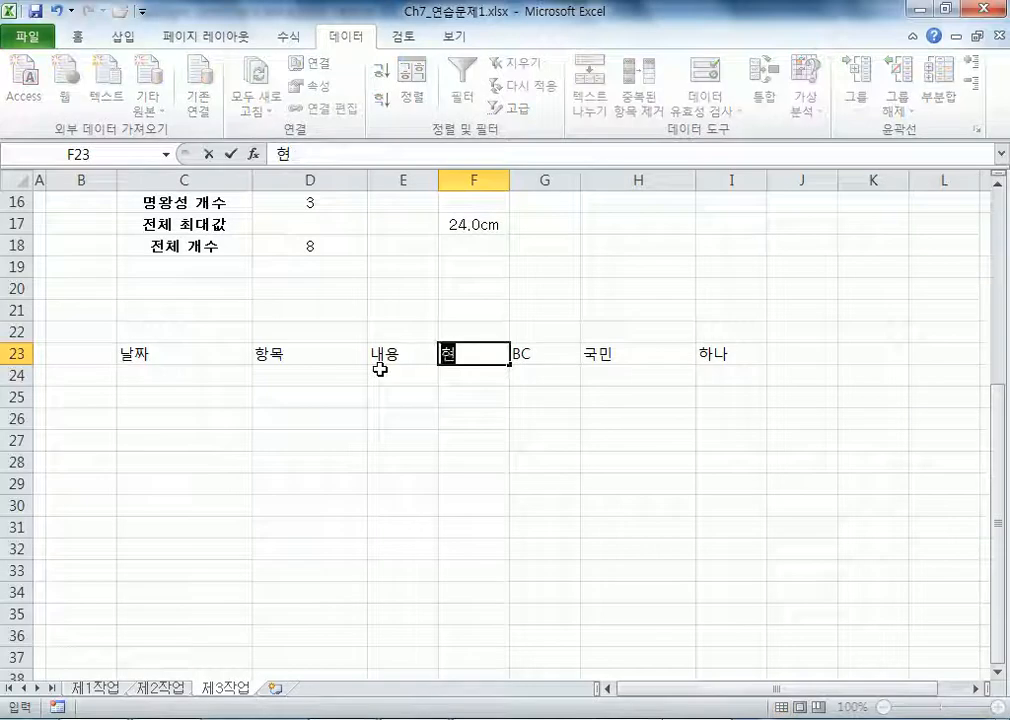
key("Return")
- Enter the date 10-16 in C24 under the 날짜 header
key("Left")
key("Left")
key("Left")
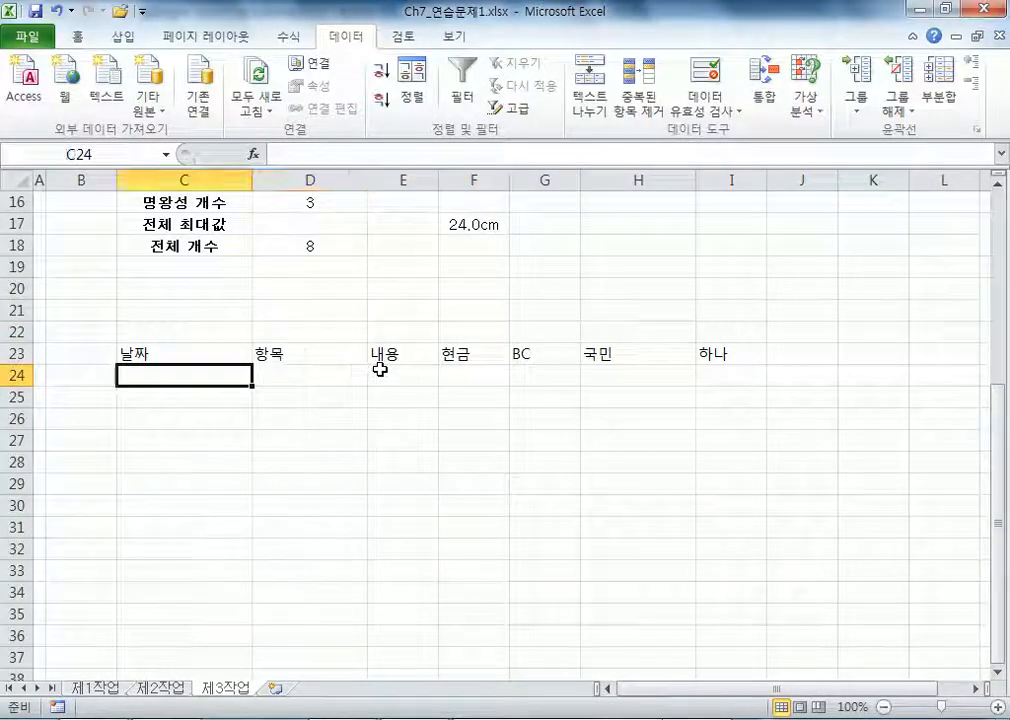
type("5-")
key("Escape")
type("10-16")
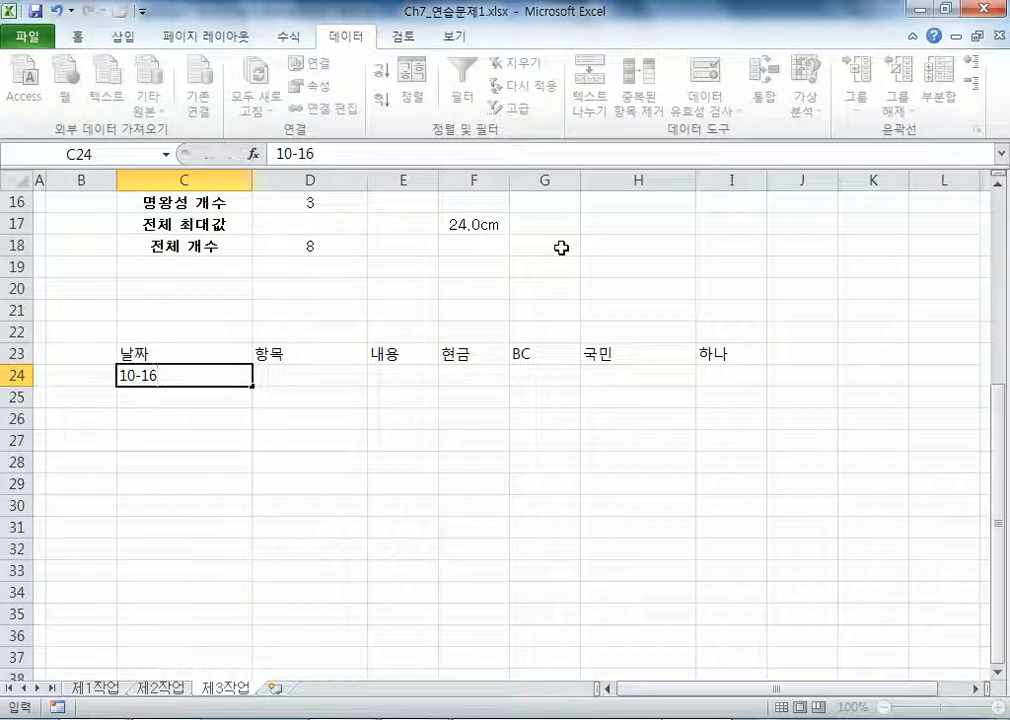
key("Tab")
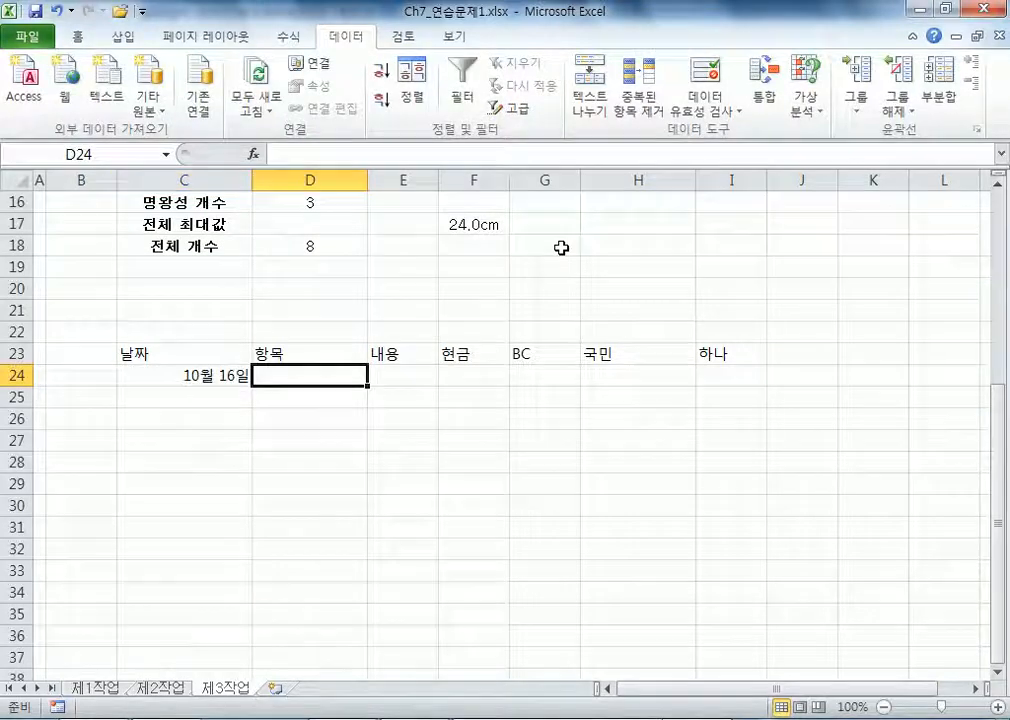
- Complete row 24 with 외식 under 항목, 점심 under 내용 and 7000 under BC
type("외식")
key("Tab")
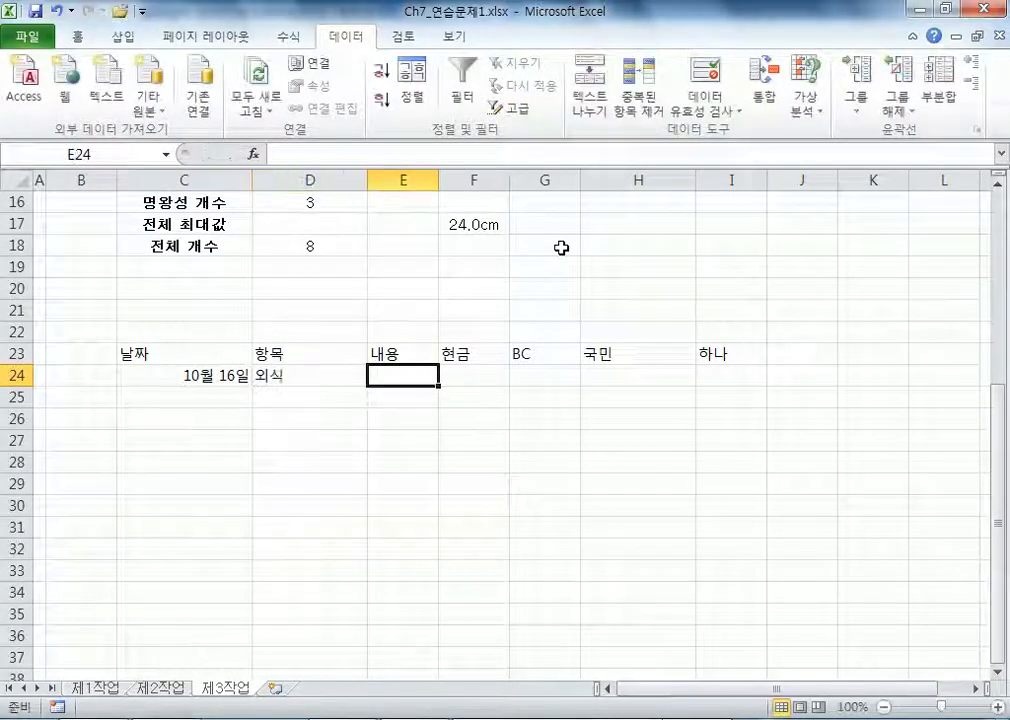
type("점심")
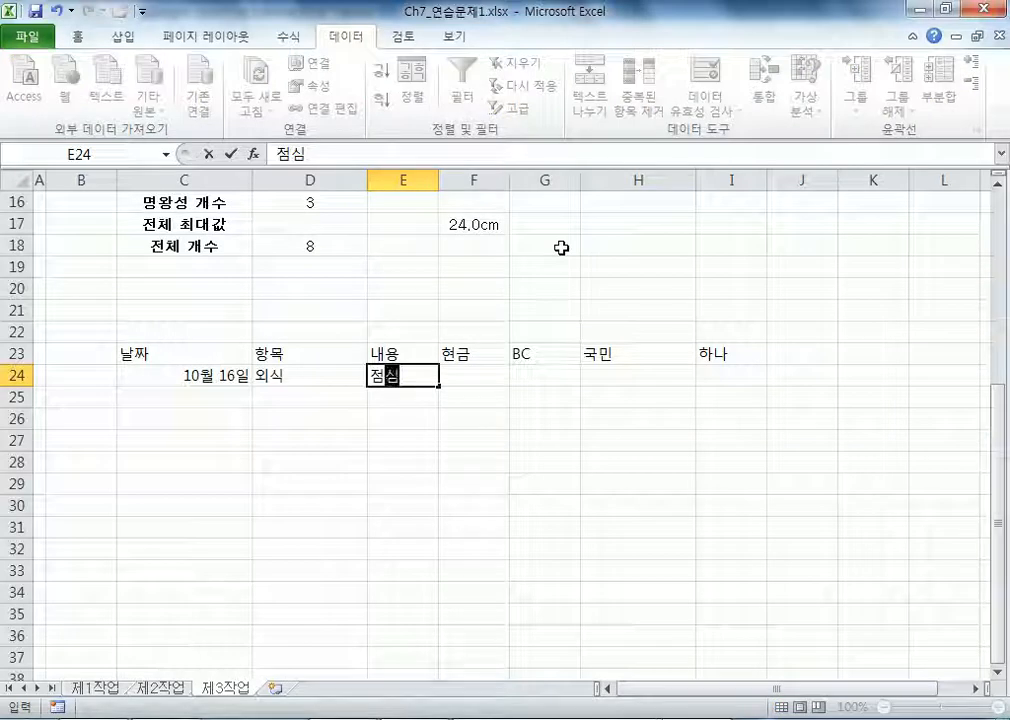
key("Tab")
key("Tab")
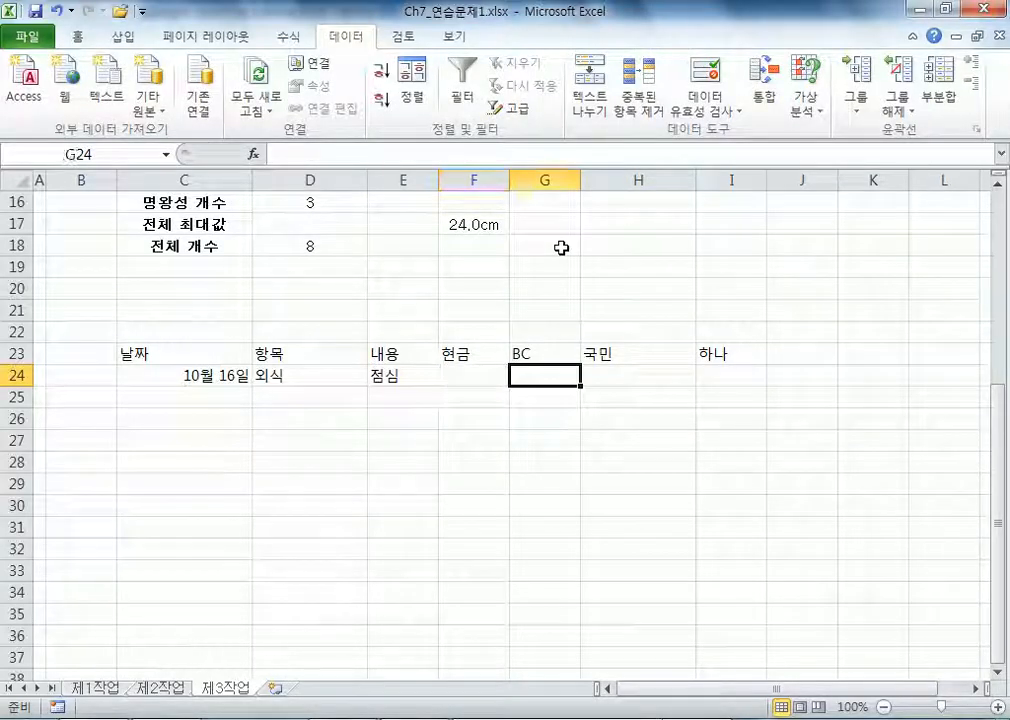
type("7000")
key("Return")
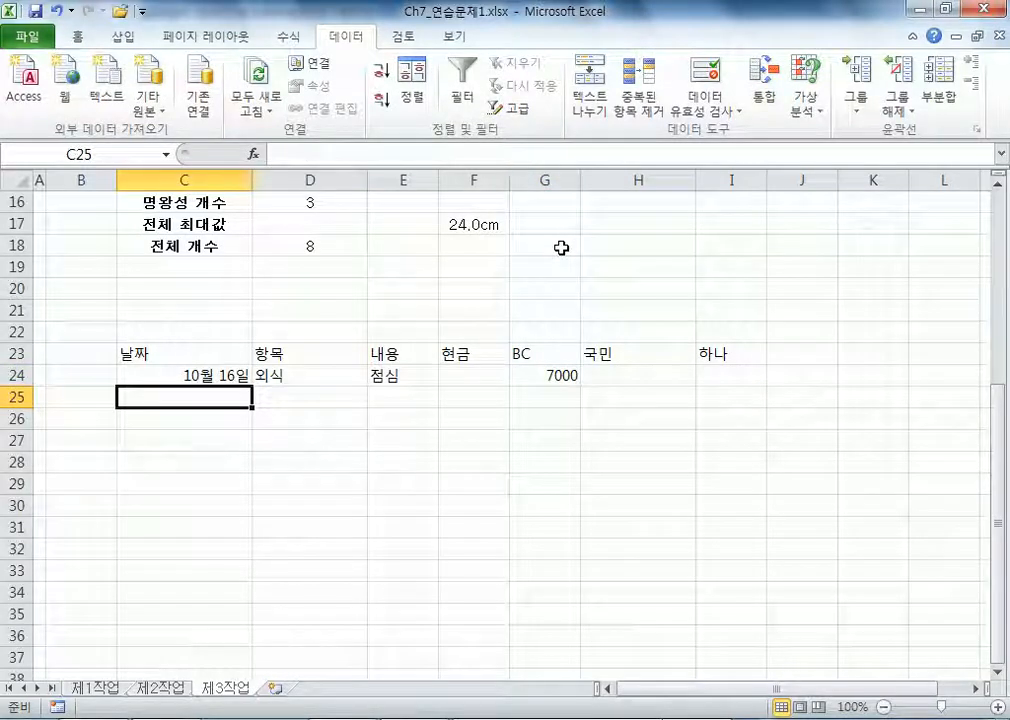
key("Up")
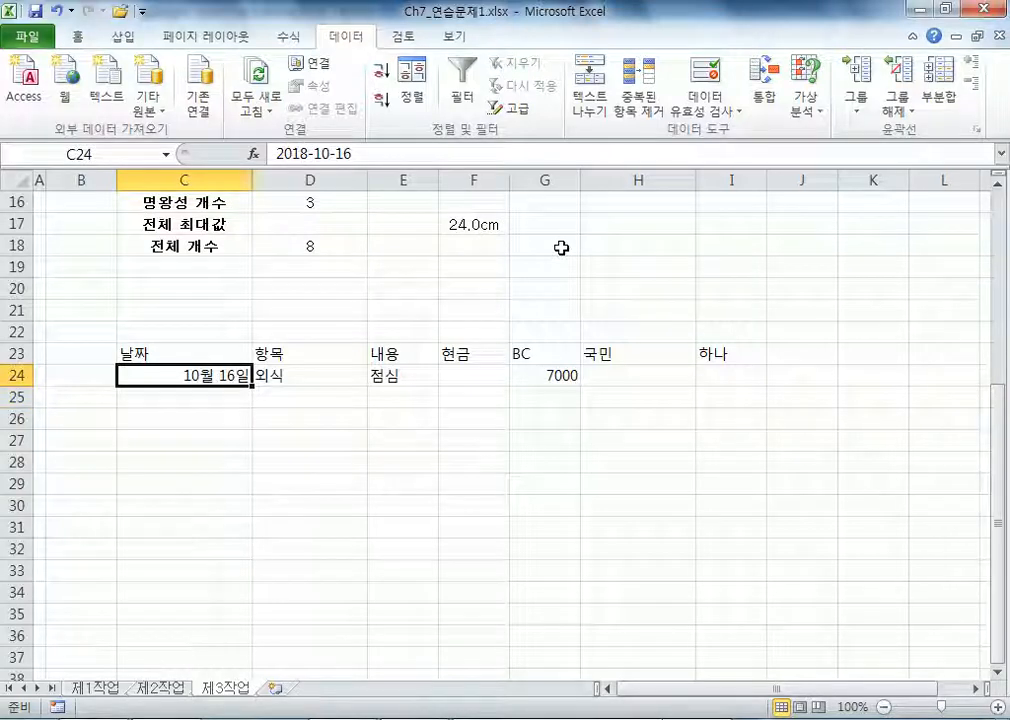
key("Right")
key("Right")
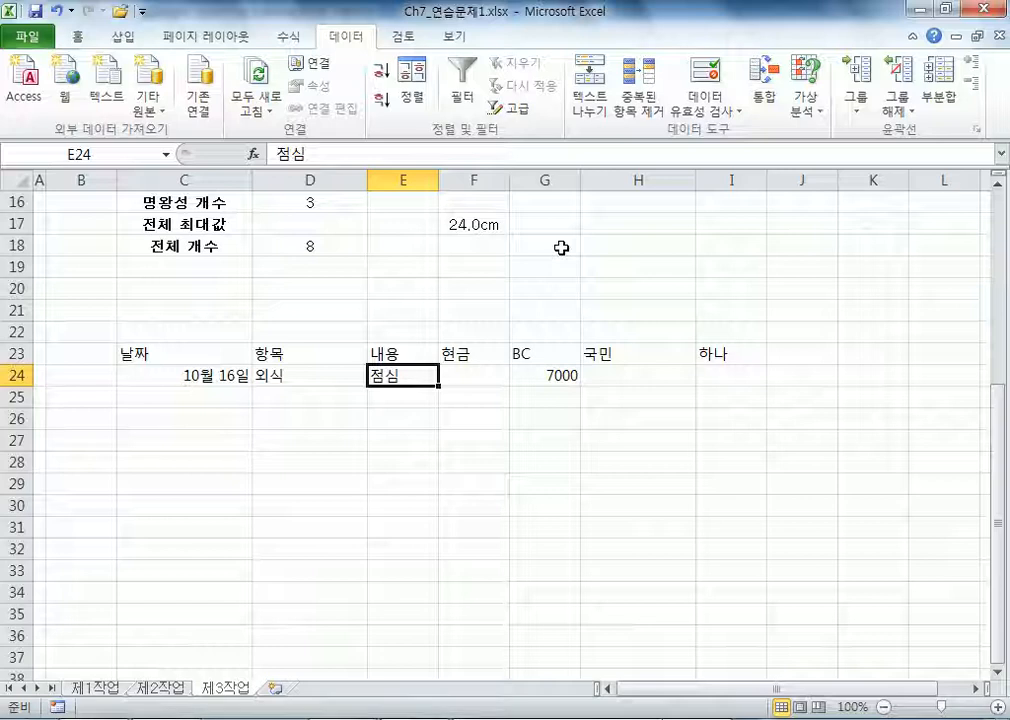
key("Down")
key("Left")
key("Left")
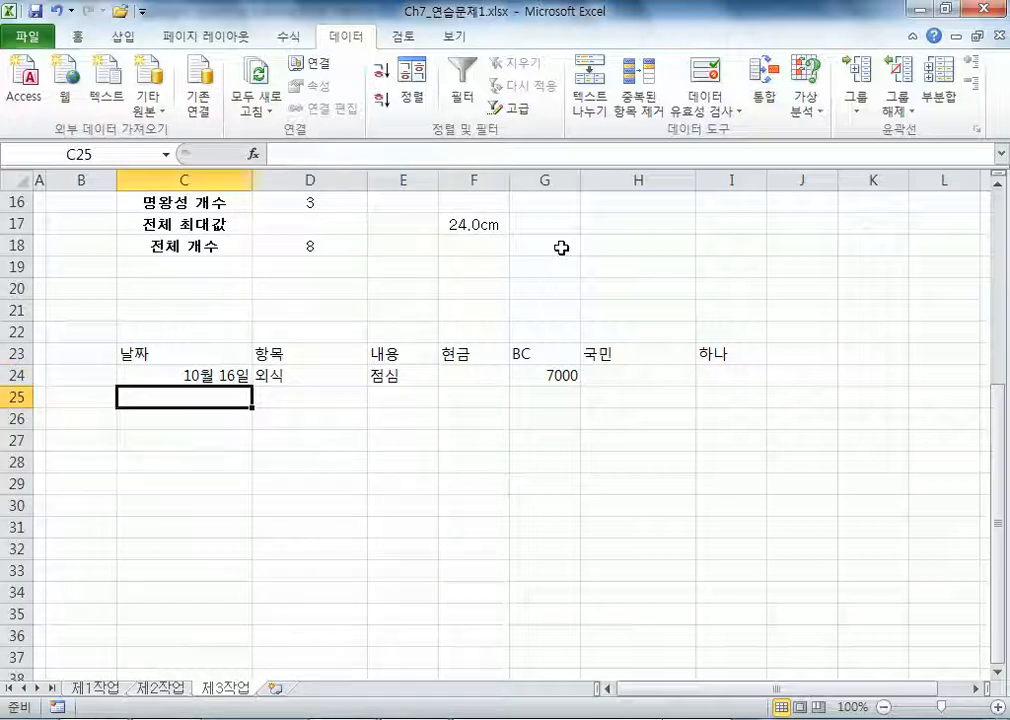
left_click_drag(221, 345, 726, 636)
left_click(243, 395)
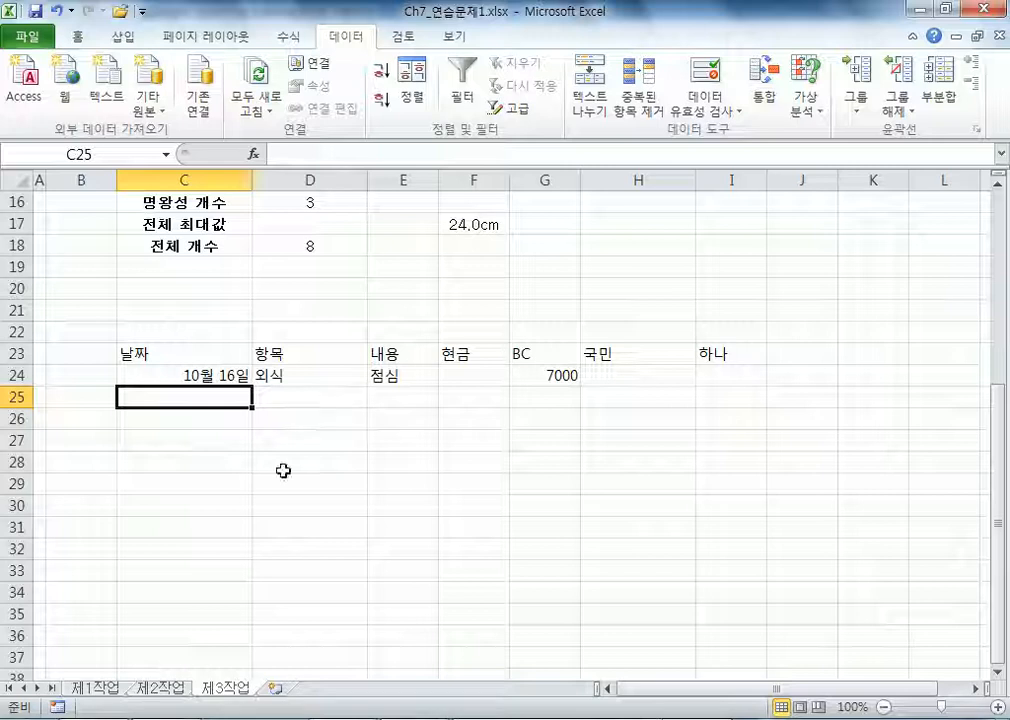
- Switch to the Windows Explorer window showing the 2018-4 folder
left_click(165, 719)
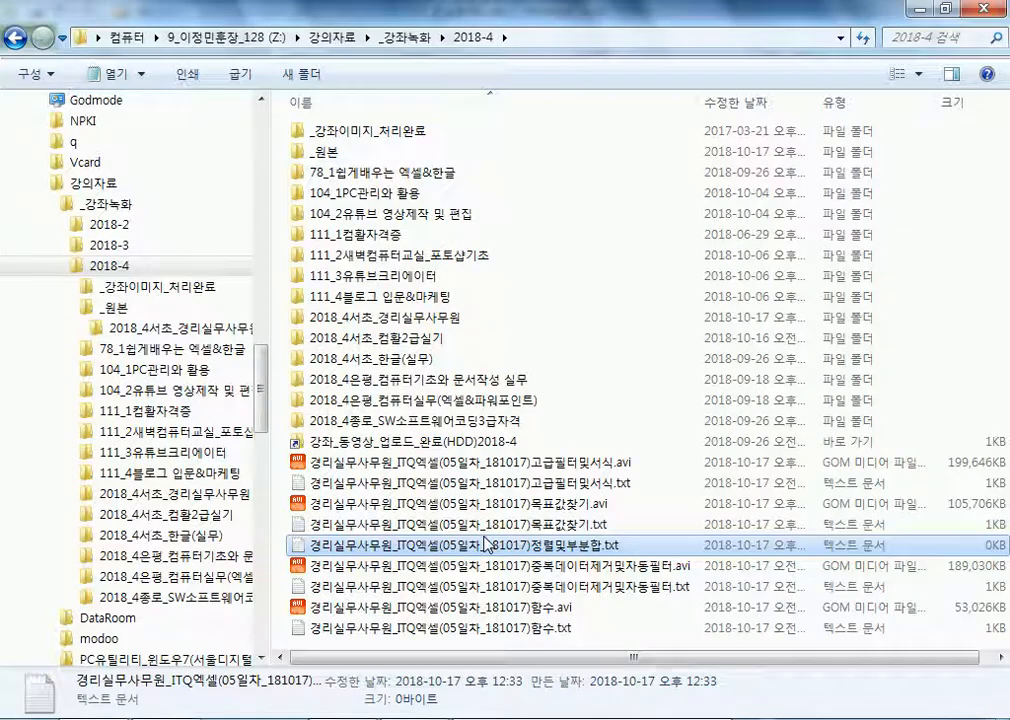